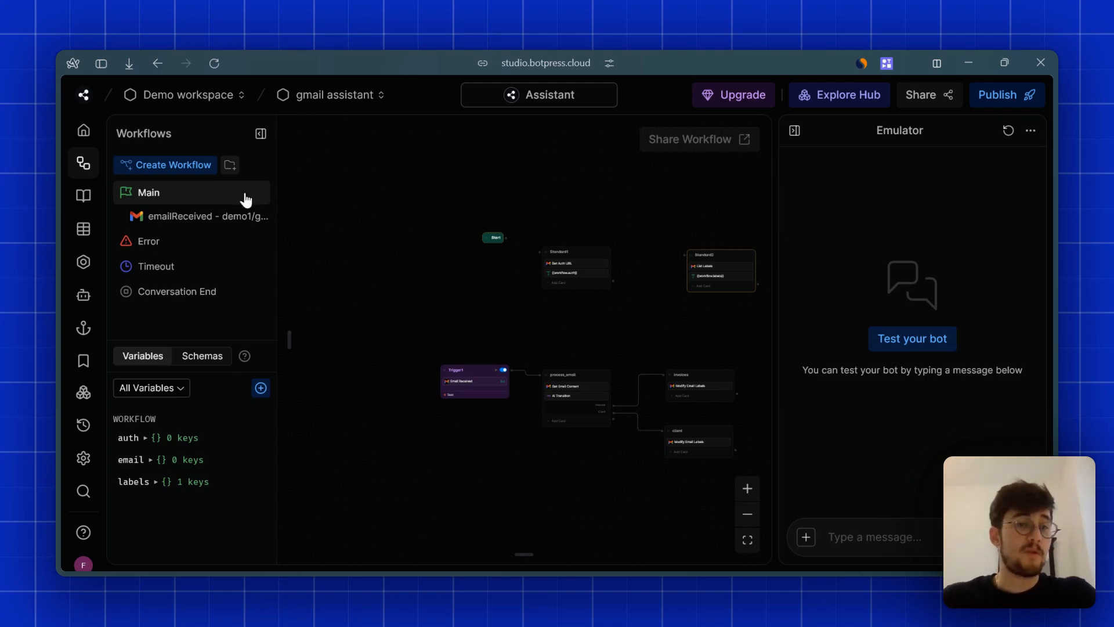
- Widen the Workflows list to review the gmail assistant workflow, then go to the Google Cloud console
left_click_drag(284, 160, 296, 159)
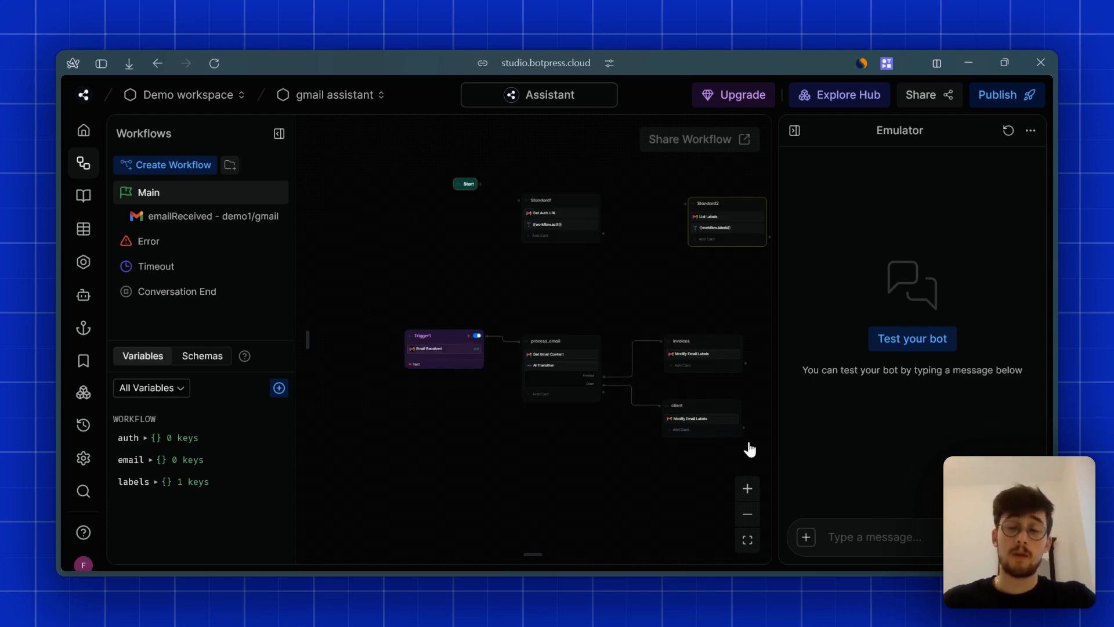
scroll(553, 312, "down", 2)
scroll(552, 311, "up", 2)
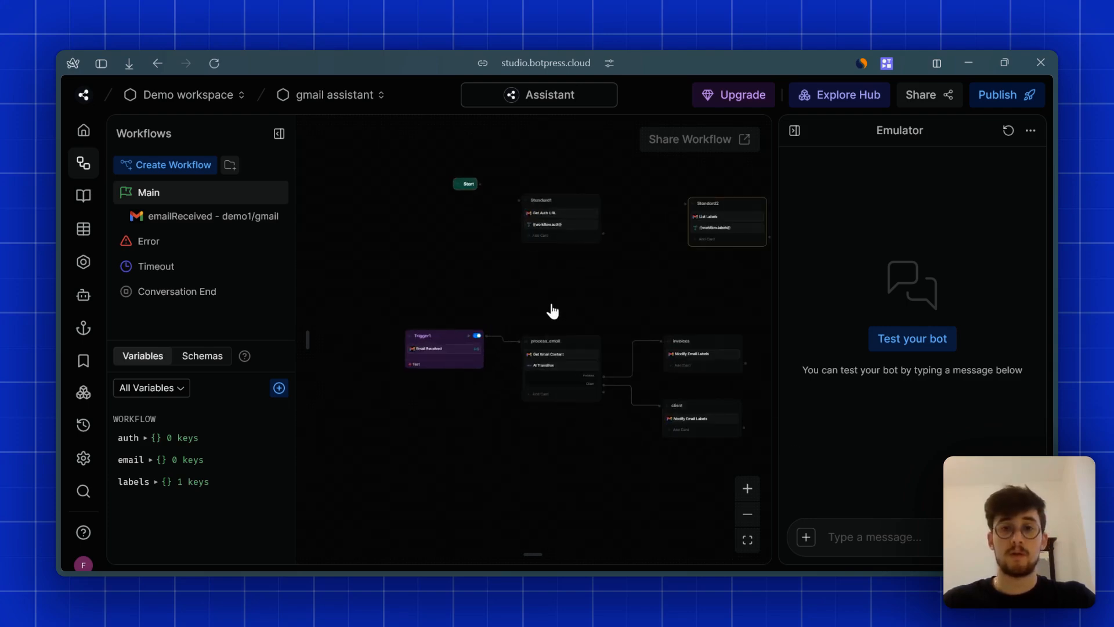
scroll(535, 337, "up", 1)
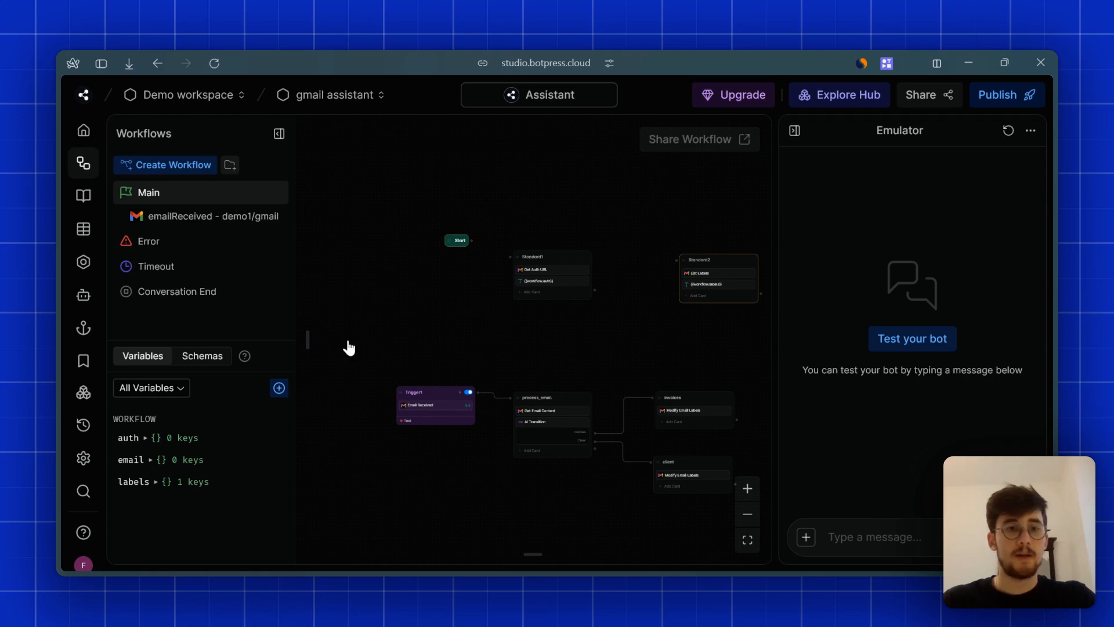
mouse_move(56, 314)
left_click(107, 395)
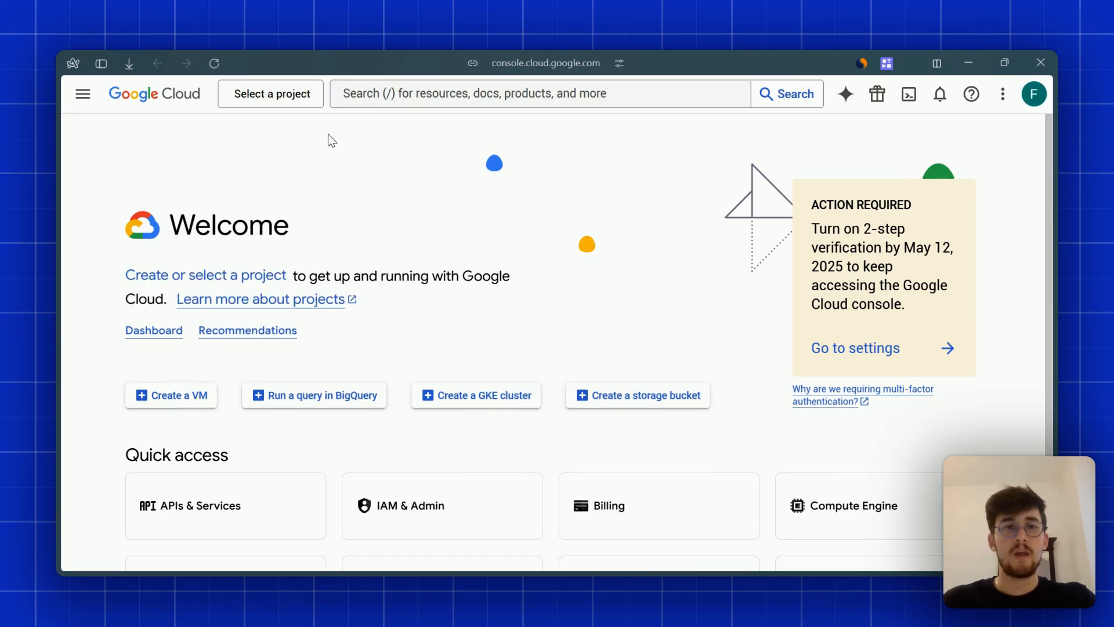
- Create the gmail-demo project from the project picker and select it once it's created
left_click(299, 108)
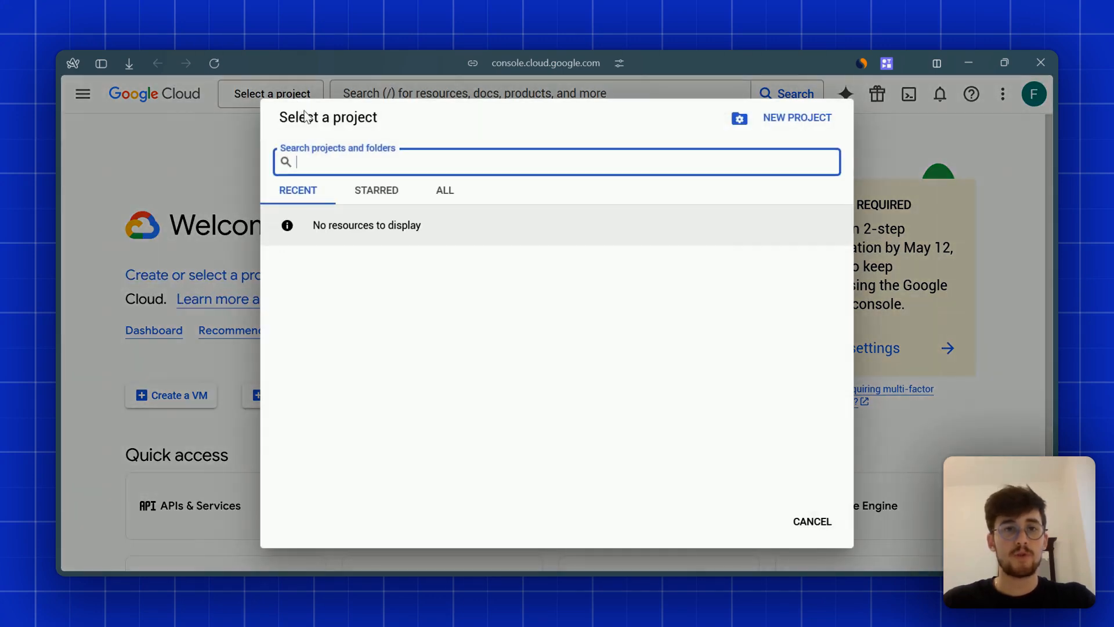
left_click(798, 118)
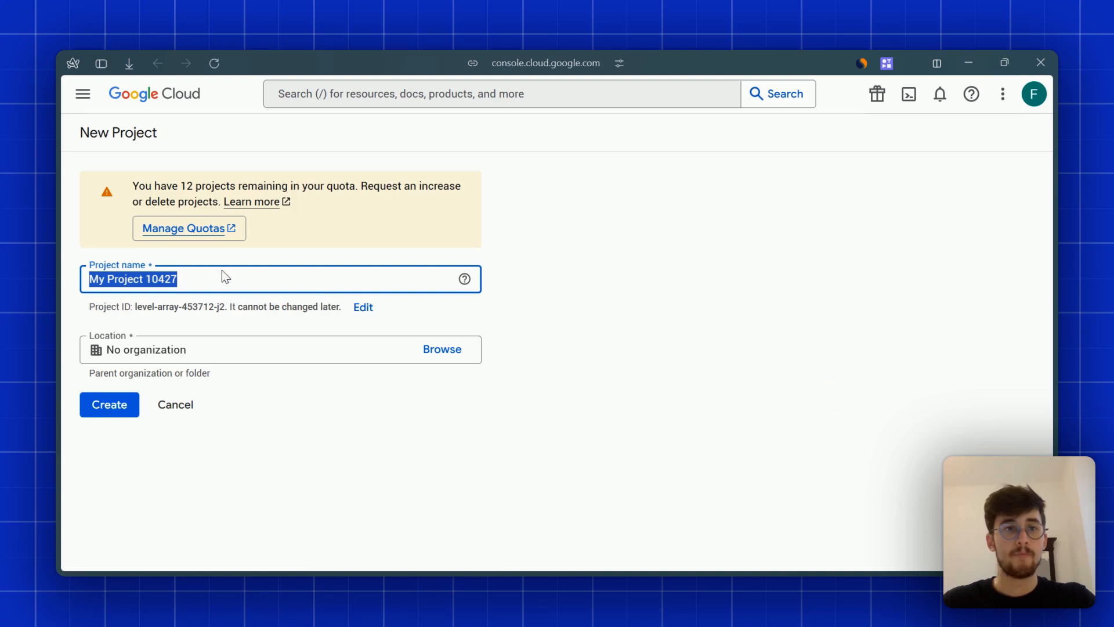
type("gmail-demo")
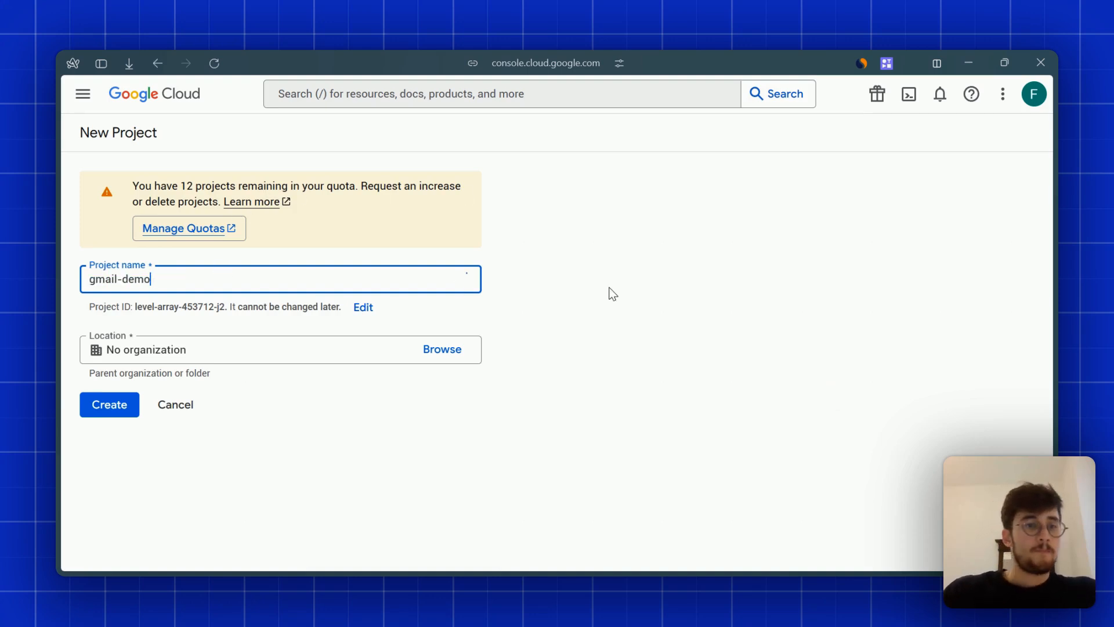
left_click(116, 406)
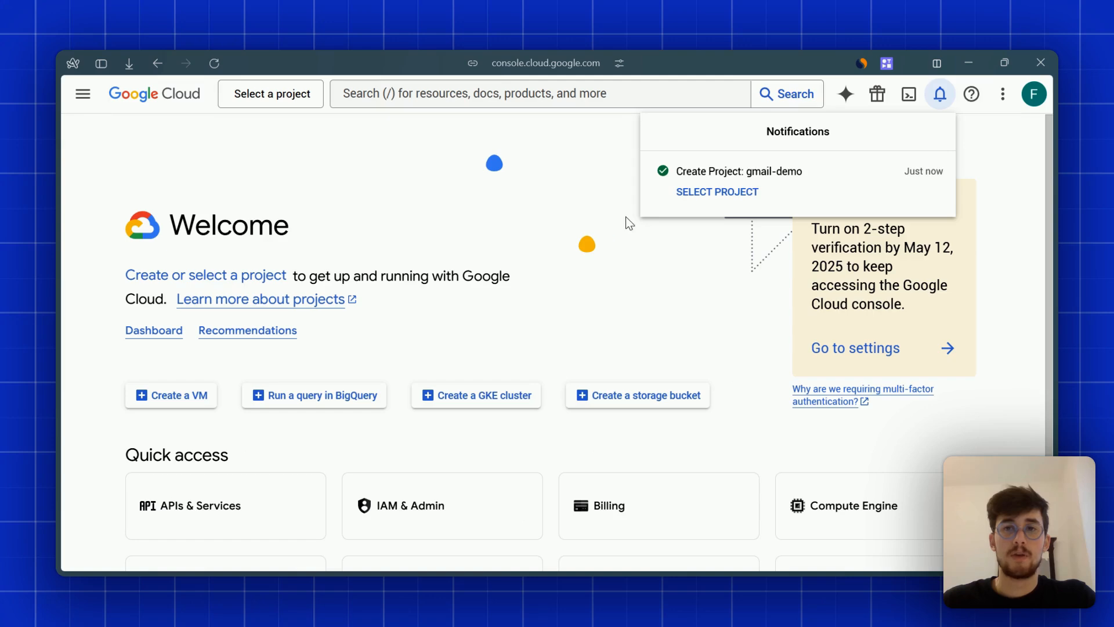
left_click(695, 196)
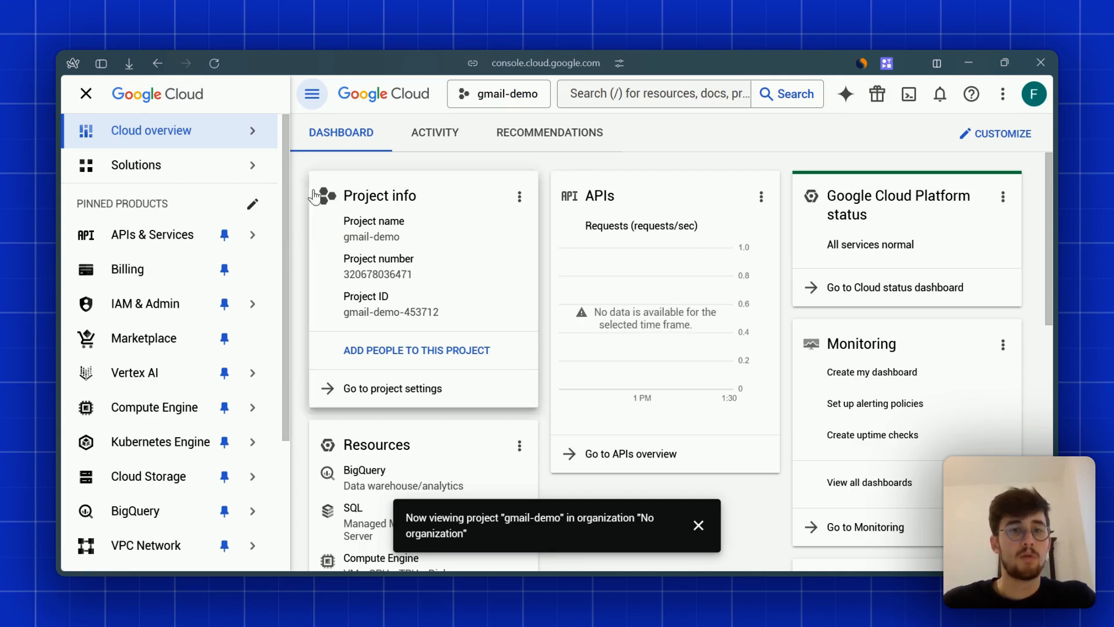
- Go to APIs & Services > Enabled APIs & services and open the API library, dismissing notices
mouse_move(169, 239)
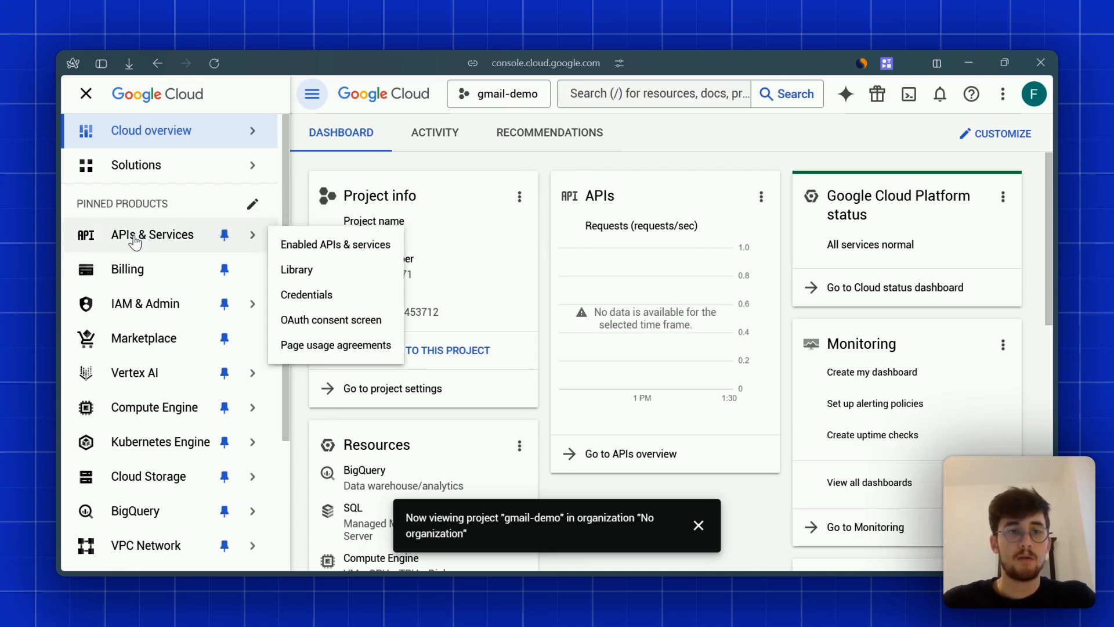
left_click(322, 245)
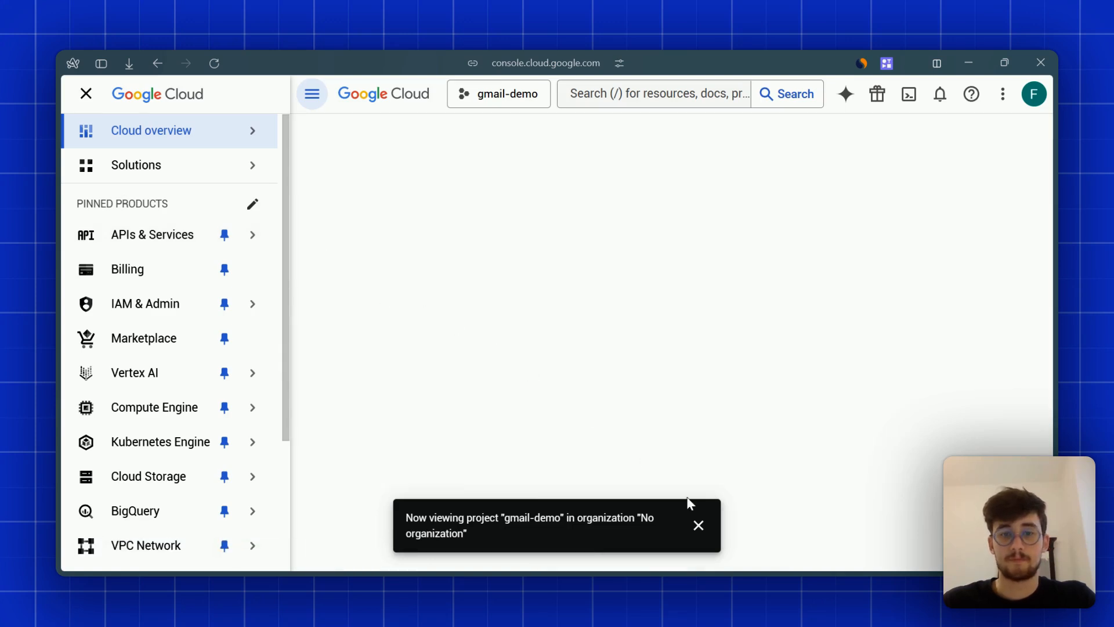
left_click(699, 528)
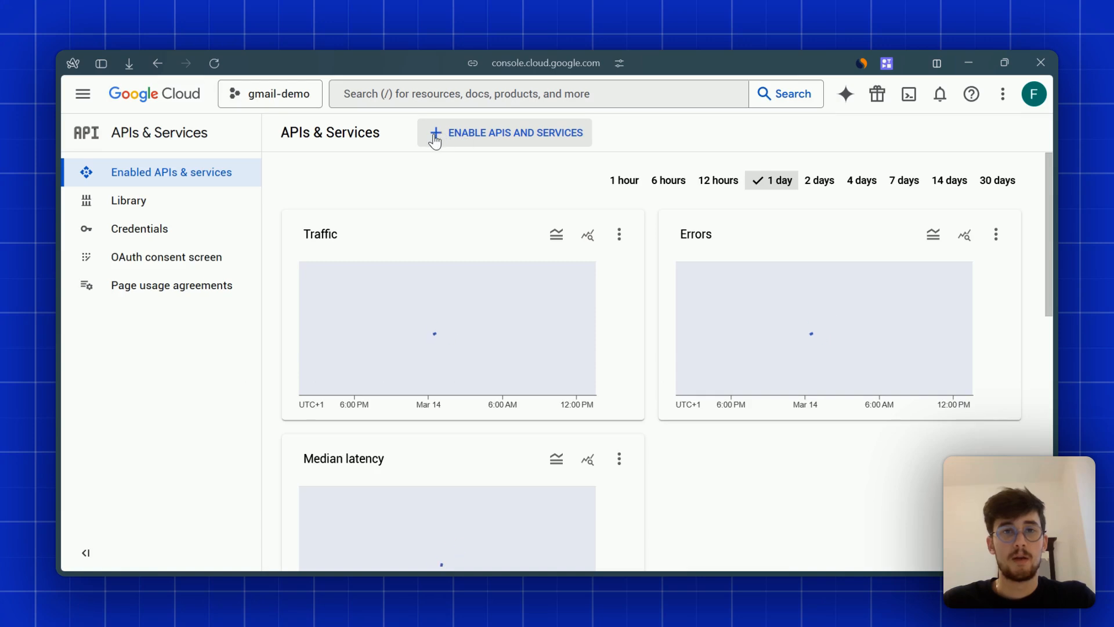
left_click(506, 136)
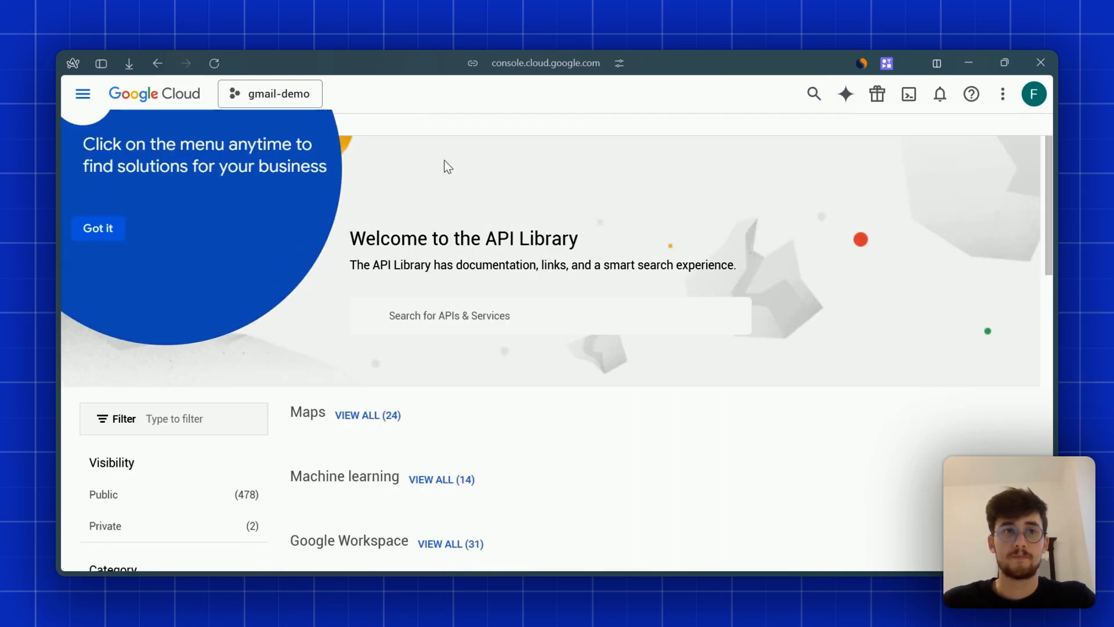
left_click(108, 230)
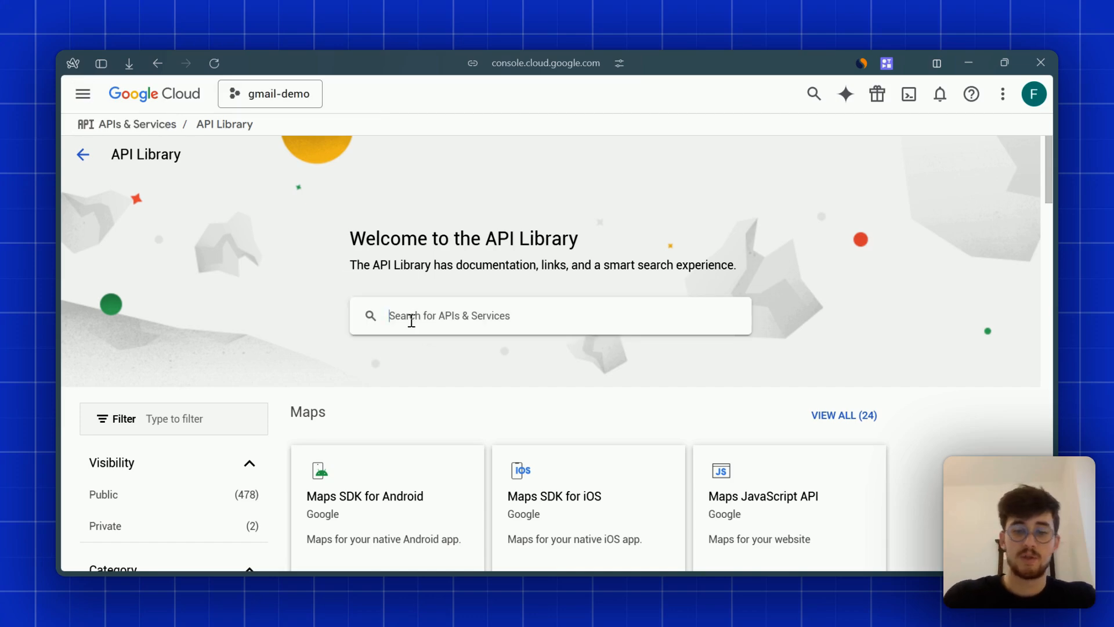
- Search the library for 'gmail api' and enable the Gmail API
left_click(412, 320)
type("gmail api")
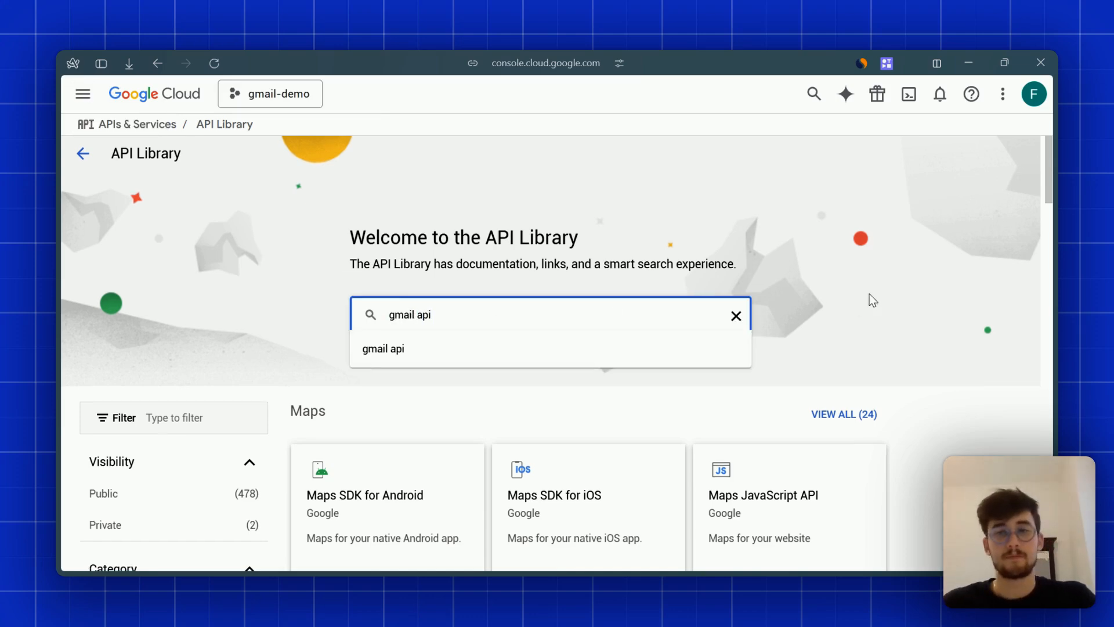
scroll(877, 300, "down", 3)
scroll(883, 303, "up", 2)
left_click(411, 283)
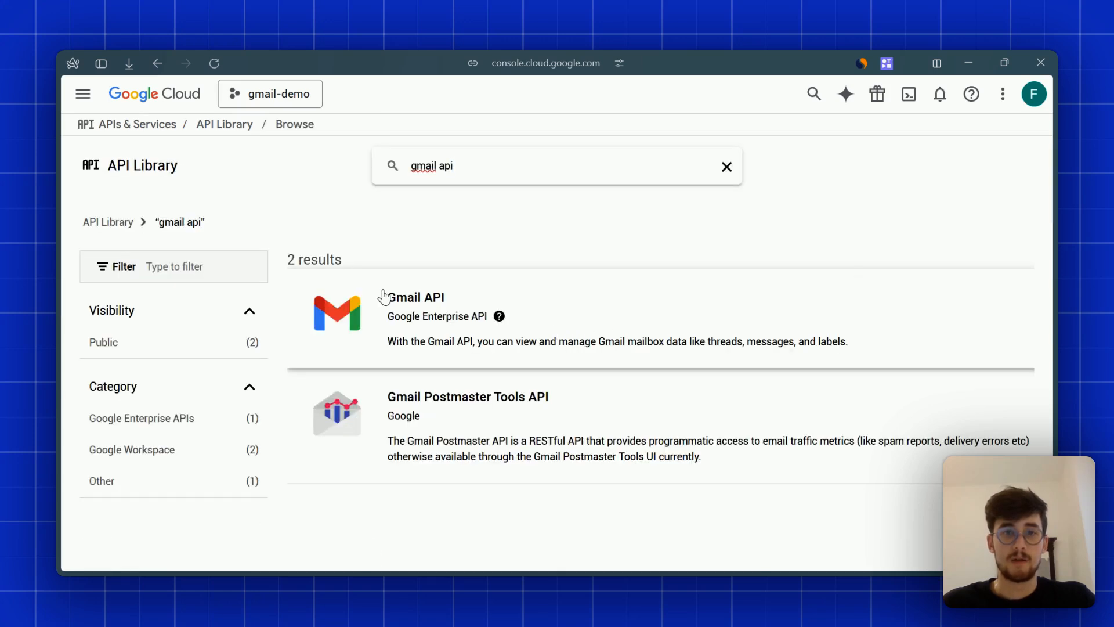
left_click(648, 318)
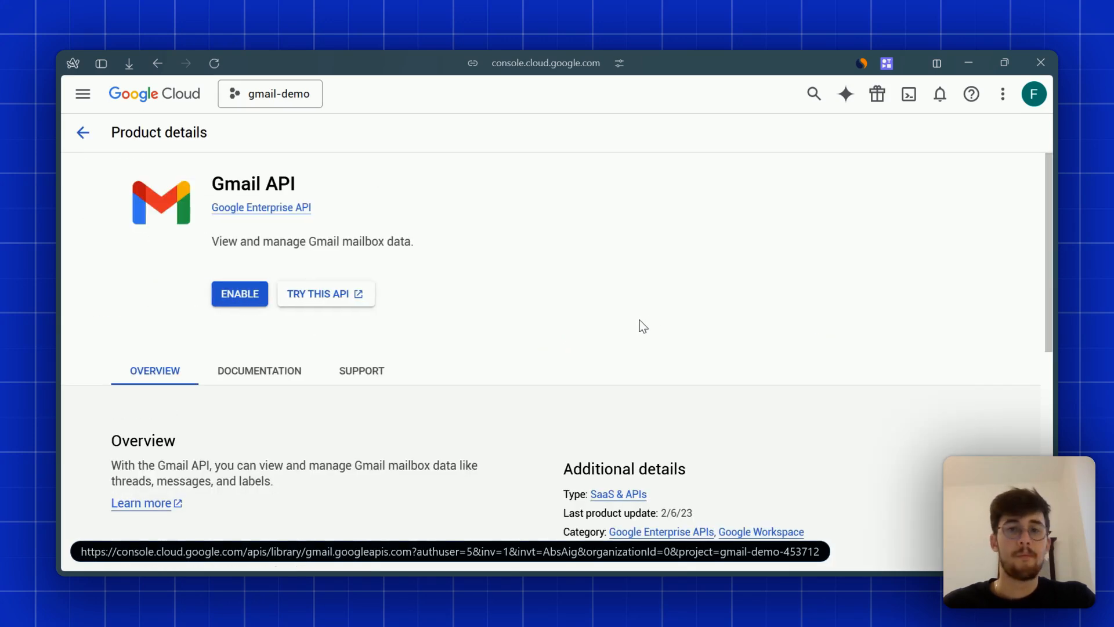
left_click(242, 294)
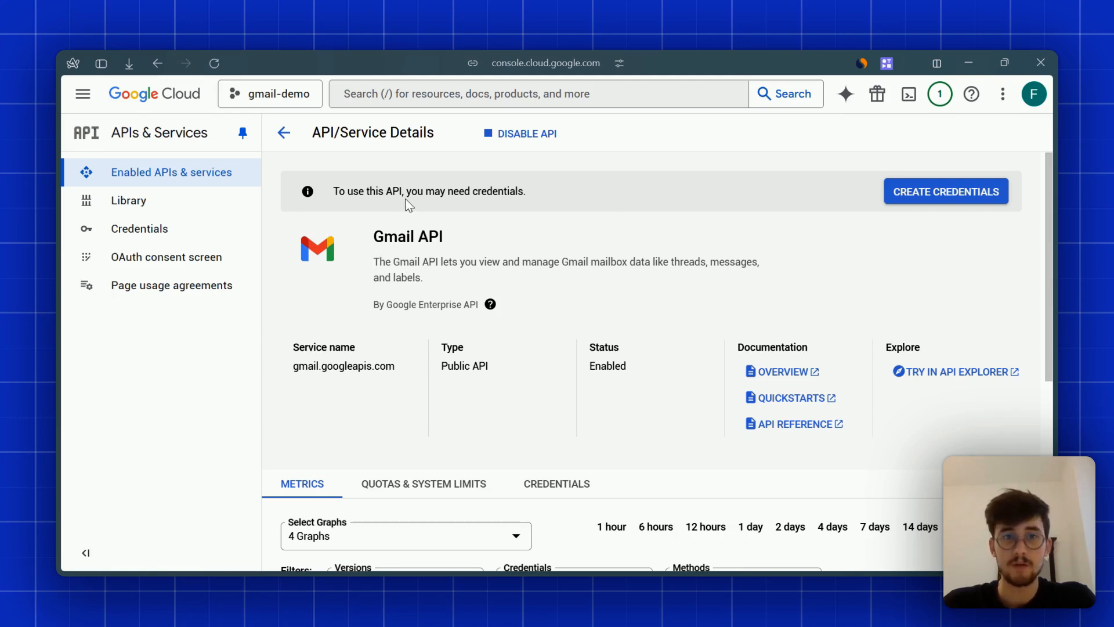
- Start OAuth branding with app name gmail-demo and the account's address as support e-mail
left_click_drag(353, 192, 543, 193)
left_click(546, 194)
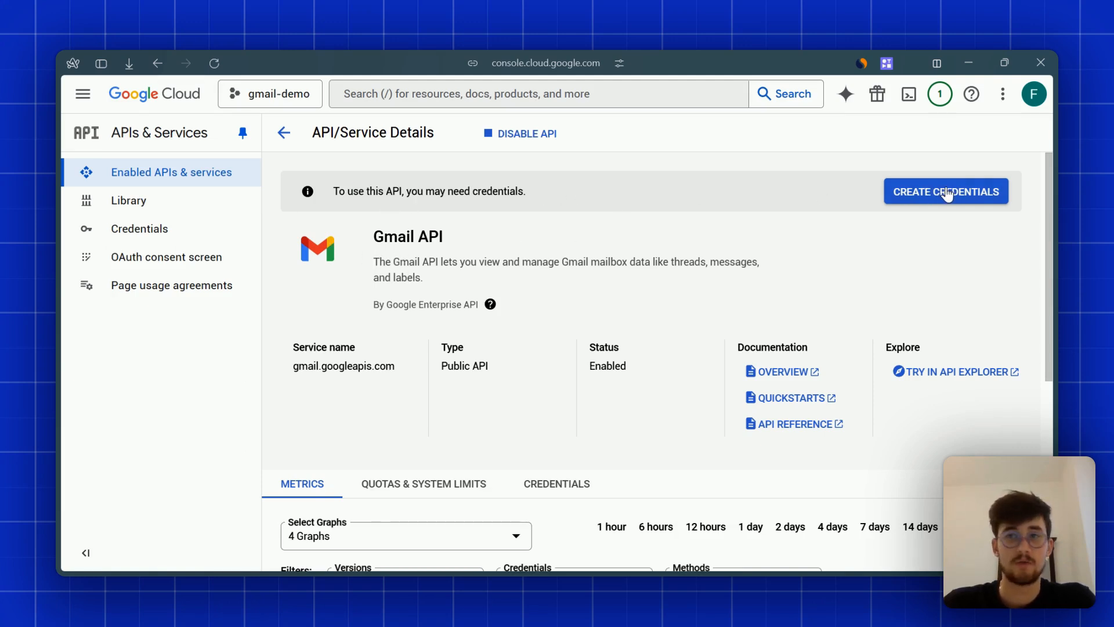
left_click(177, 259)
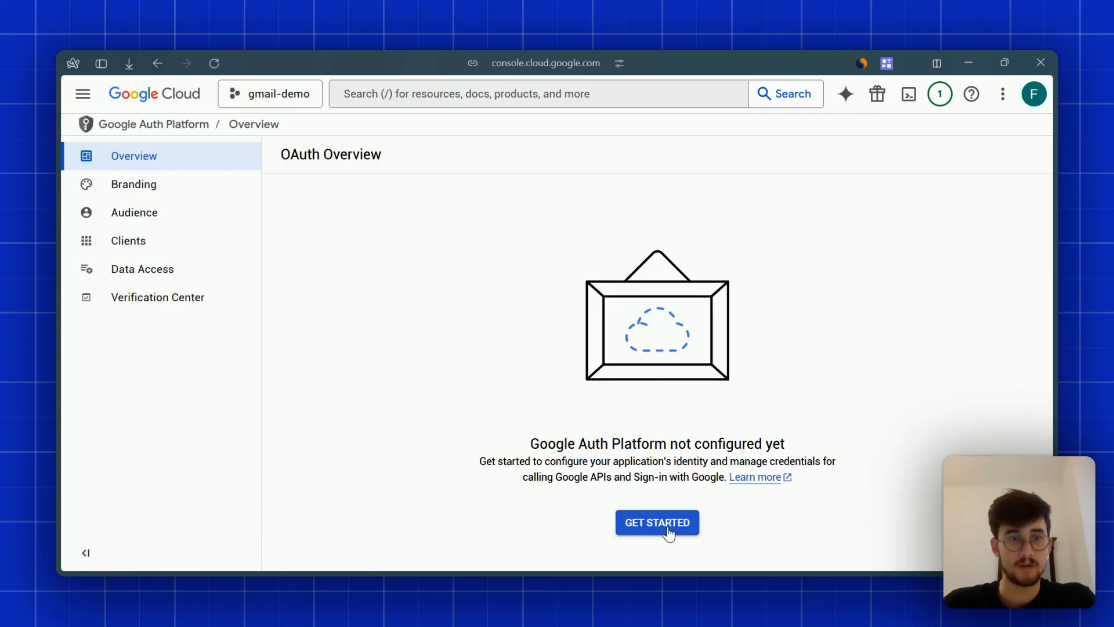
left_click(661, 523)
left_click(341, 251)
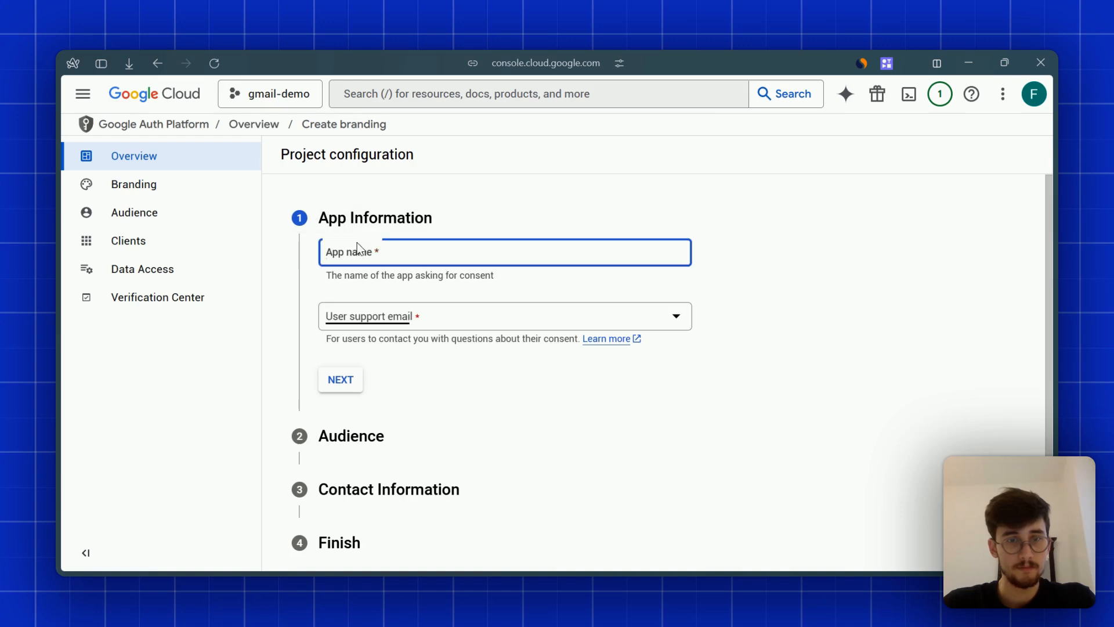
type("gmail-")
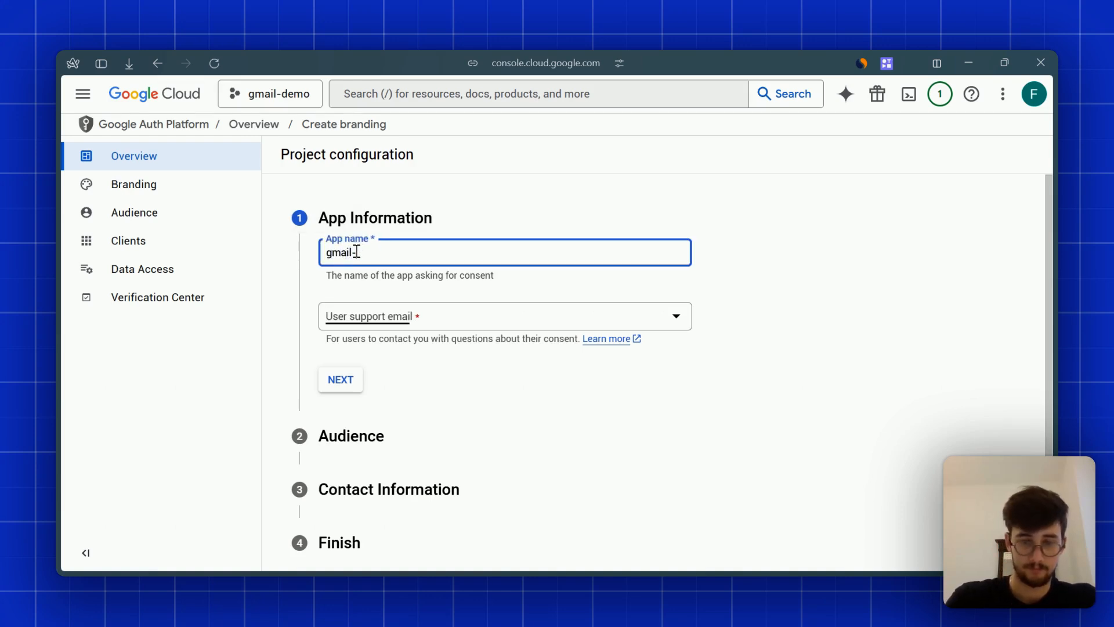
type("demo")
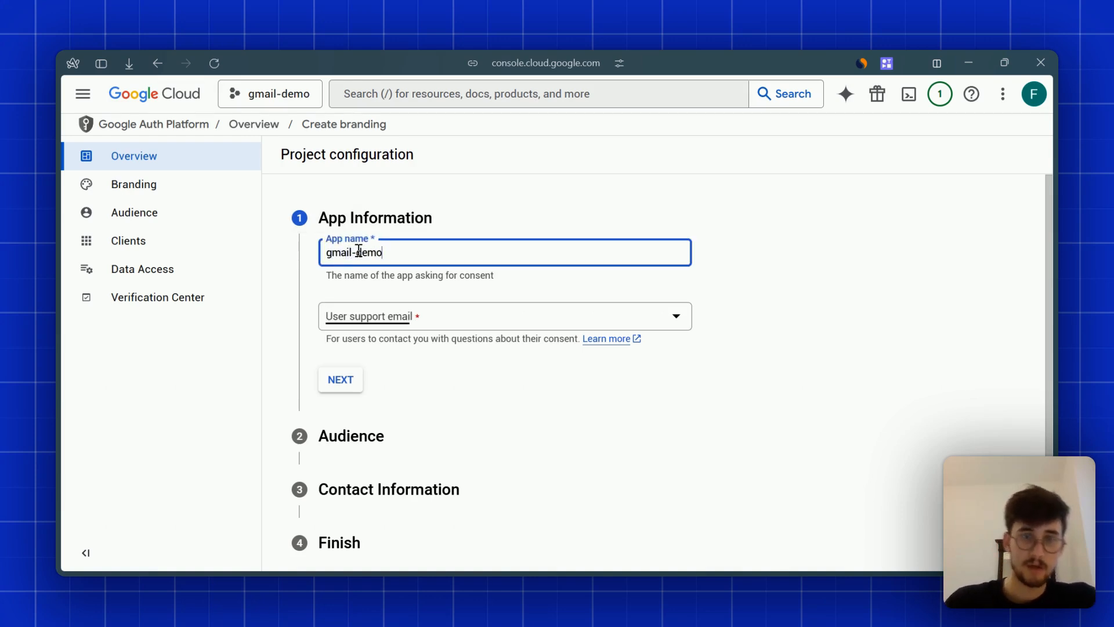
left_click(757, 308)
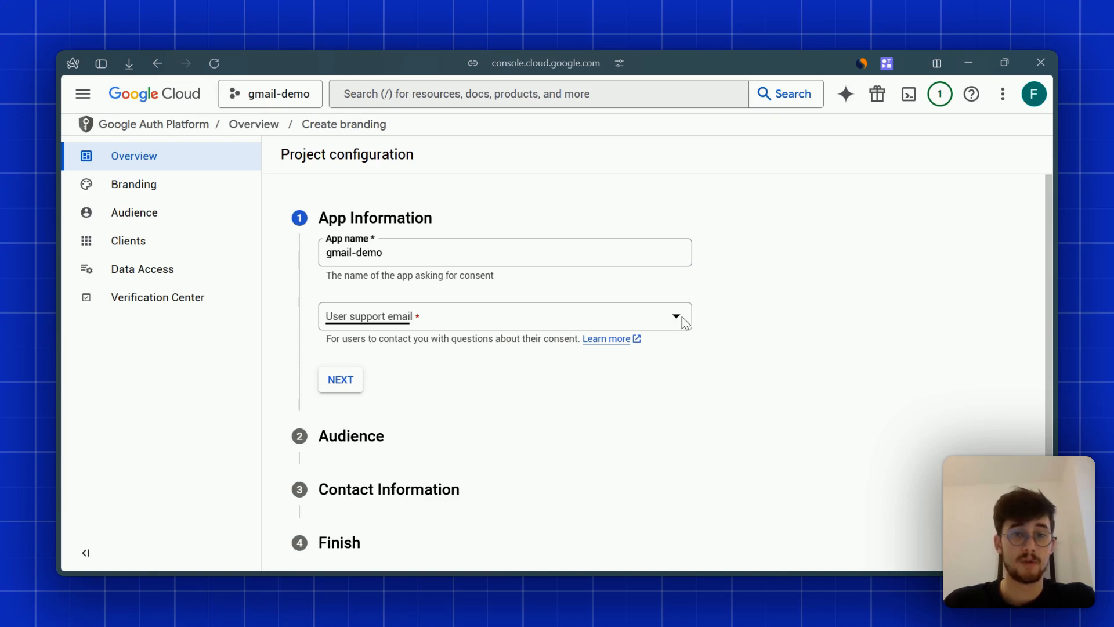
left_click(570, 316)
left_click(511, 326)
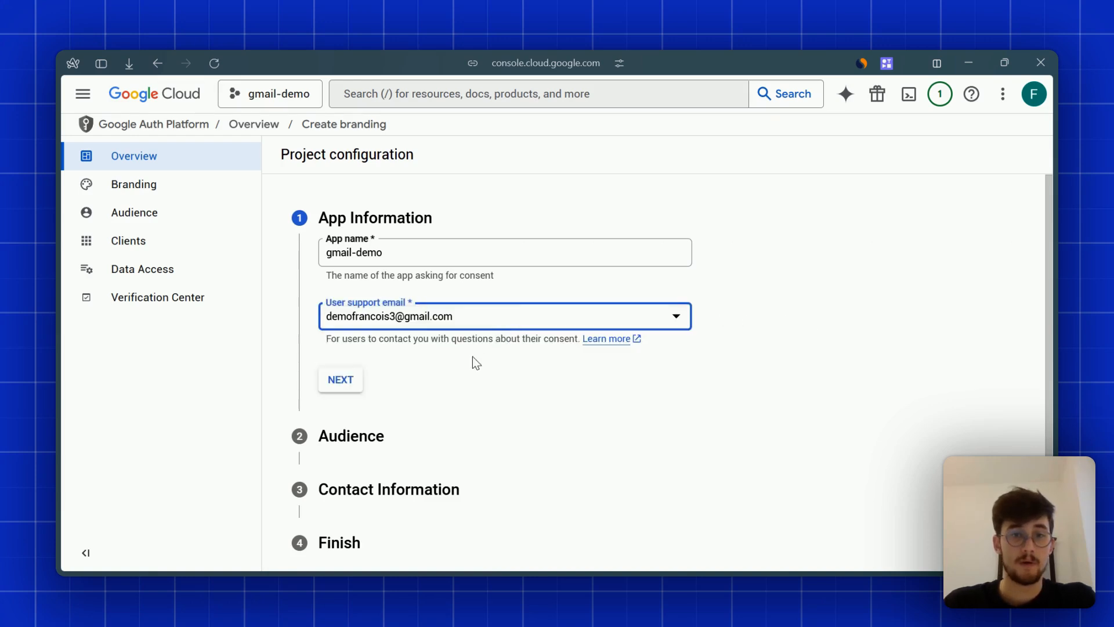
left_click(341, 380)
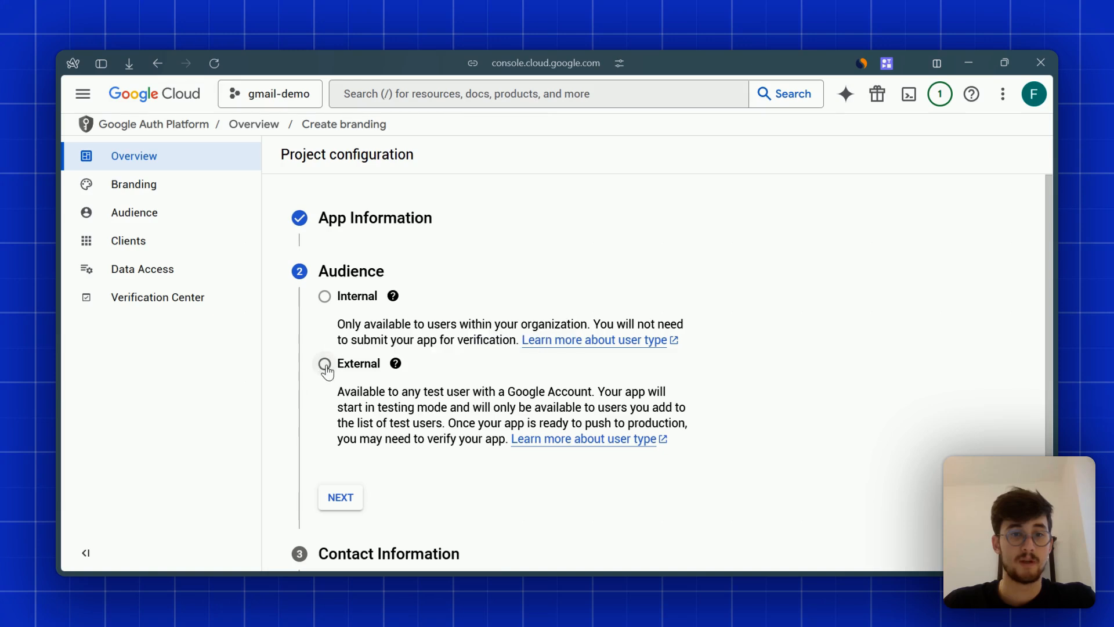
- Choose the External audience, add the contact e-mail, accept the User Data Policy and create the configuration
left_click(325, 366)
left_click(343, 497)
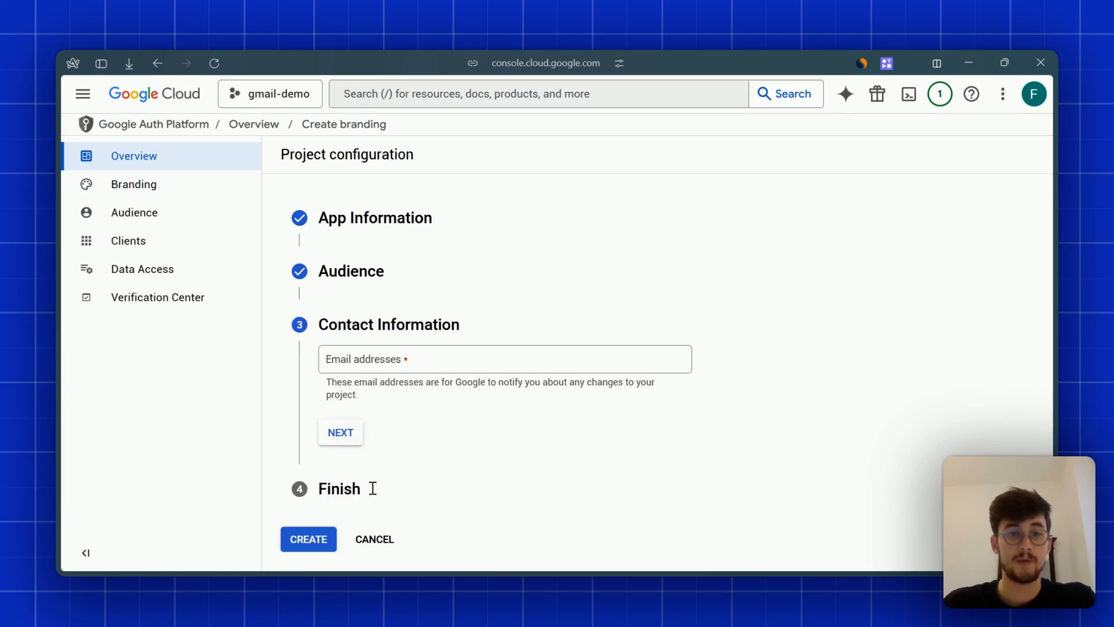
left_click(387, 361)
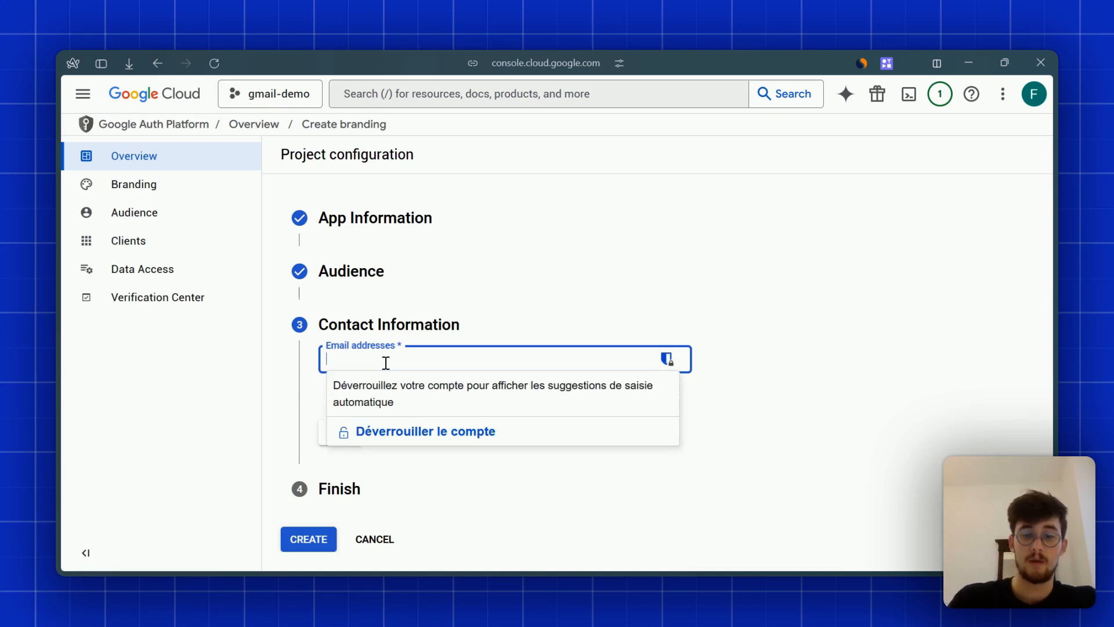
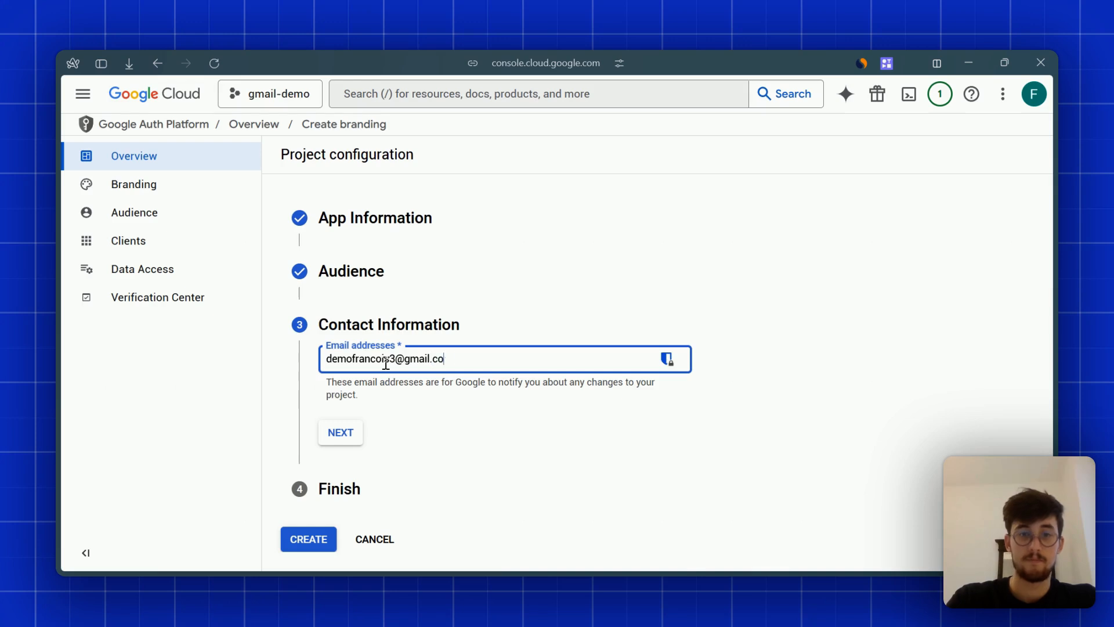
key("Return")
left_click(341, 434)
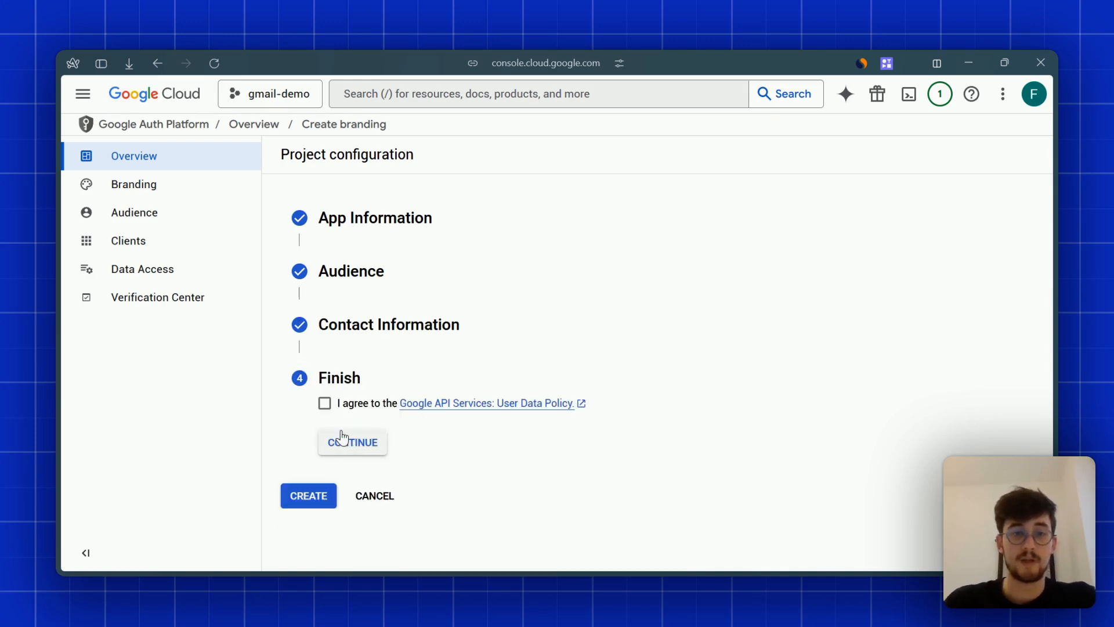
left_click(325, 403)
left_click(359, 449)
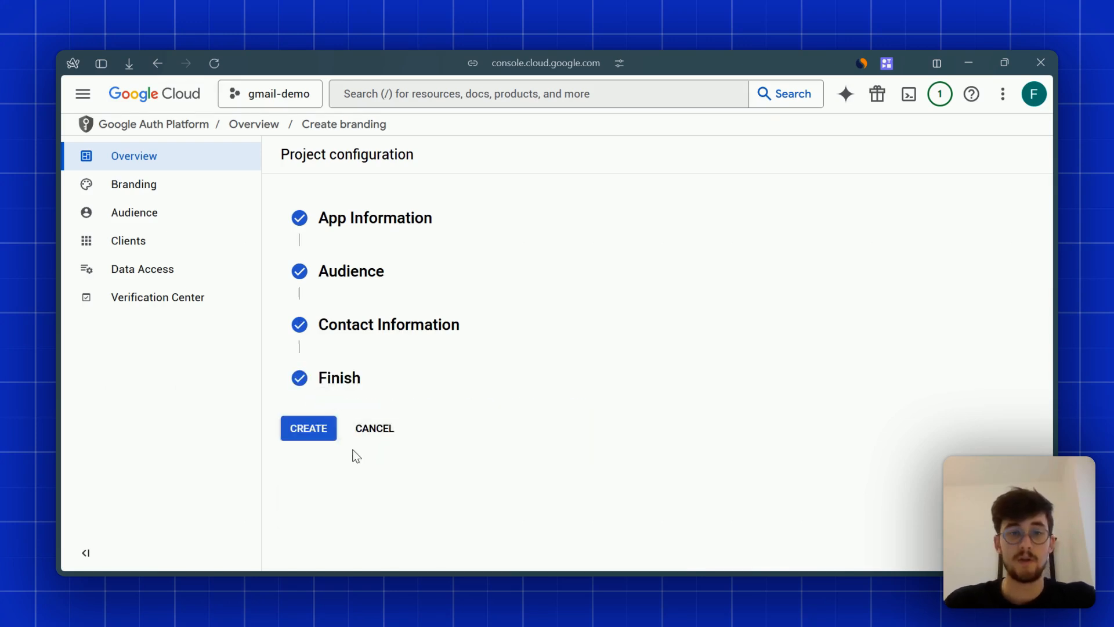
left_click(321, 431)
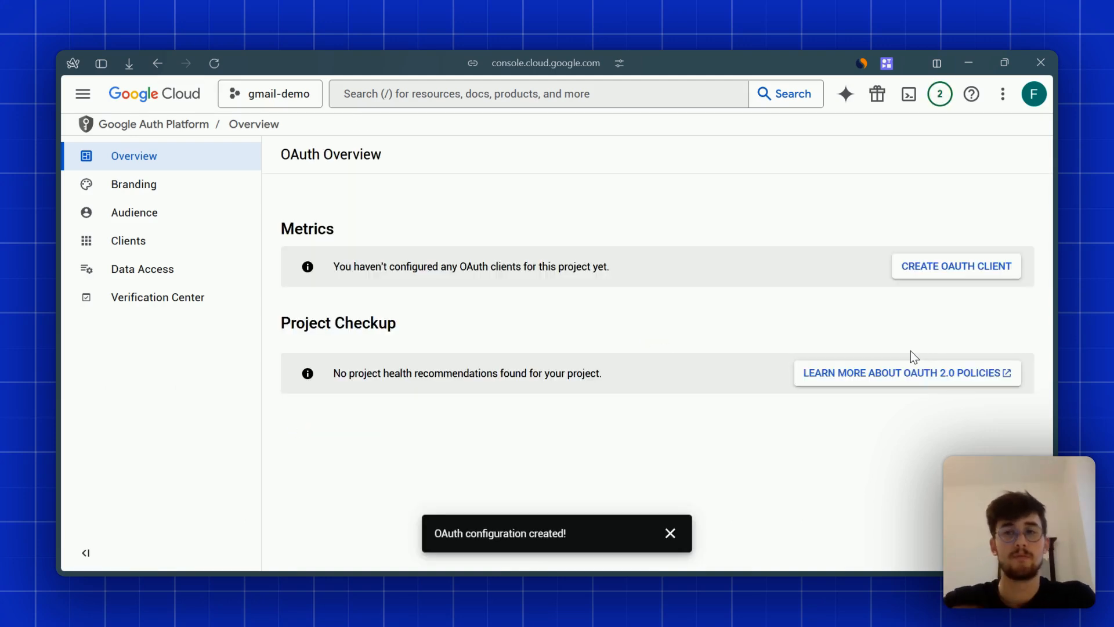
- Start a new Web application OAuth client named 'Gmail demo'
left_click(669, 534)
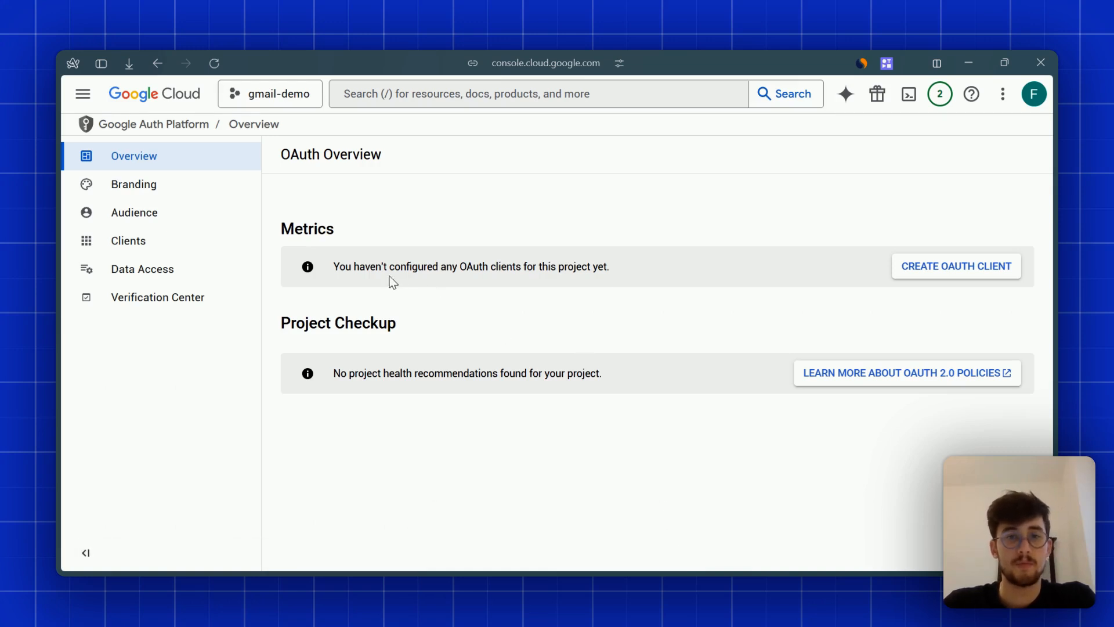
left_click_drag(376, 268, 482, 268)
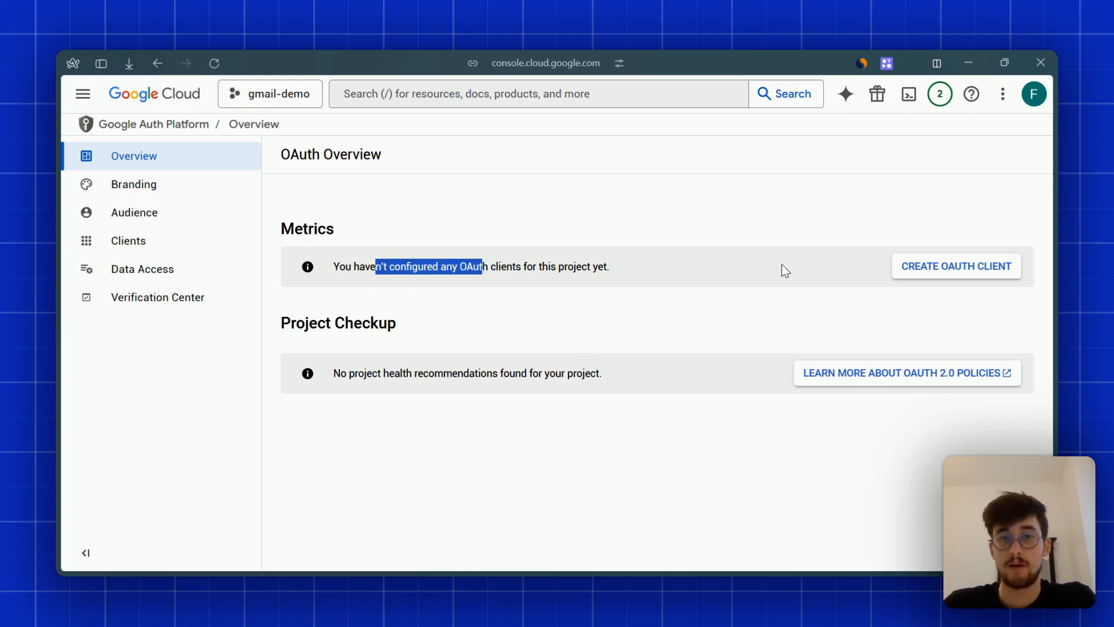
left_click(785, 271)
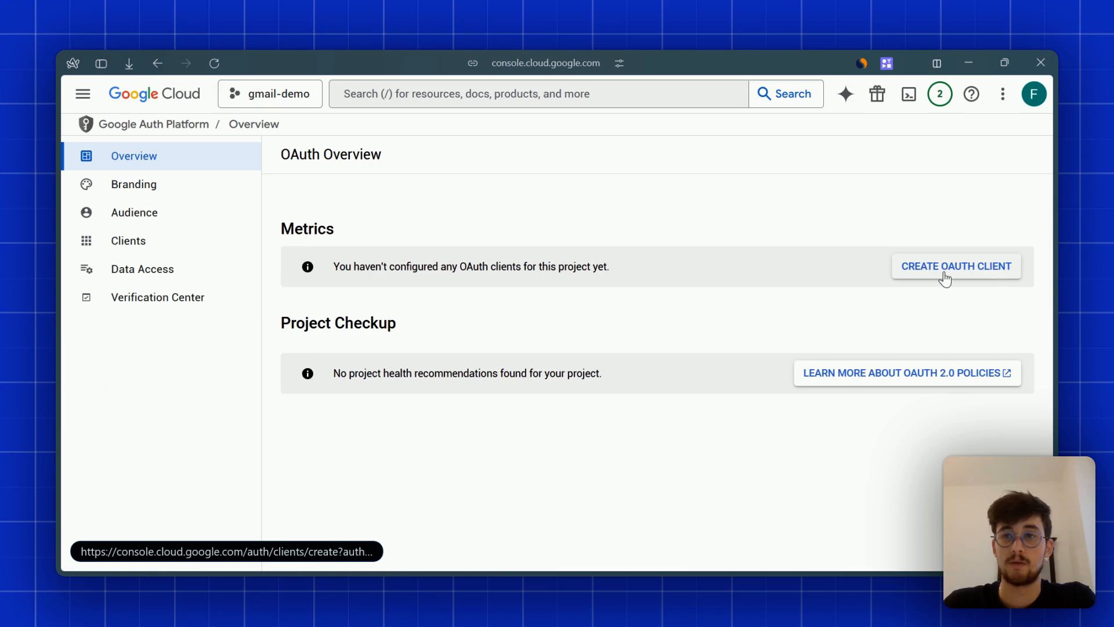
left_click(957, 275)
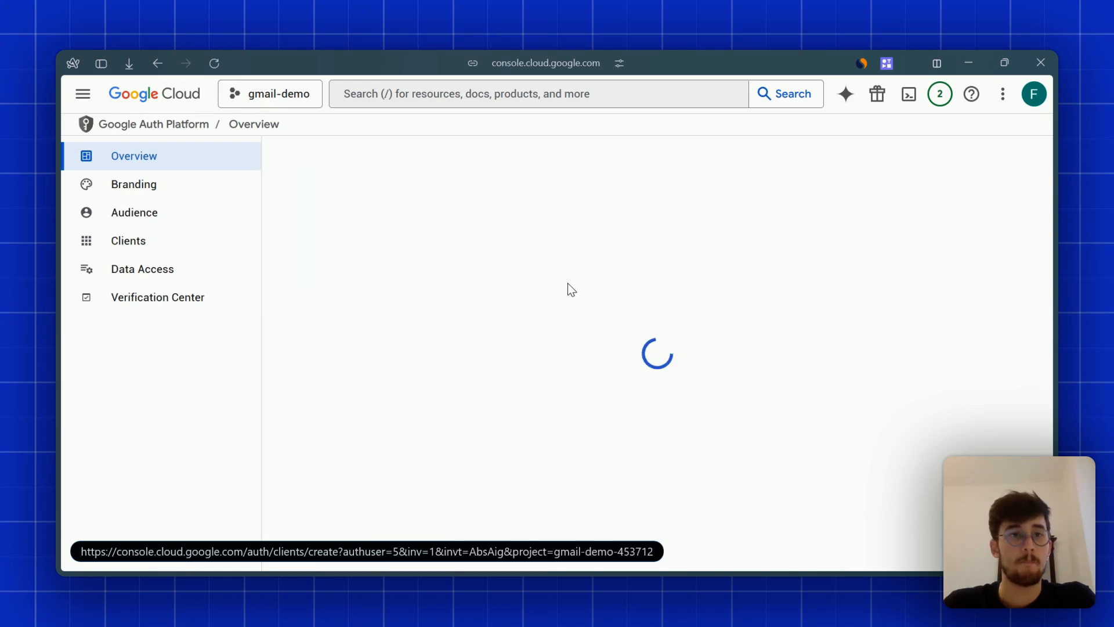
left_click(479, 272)
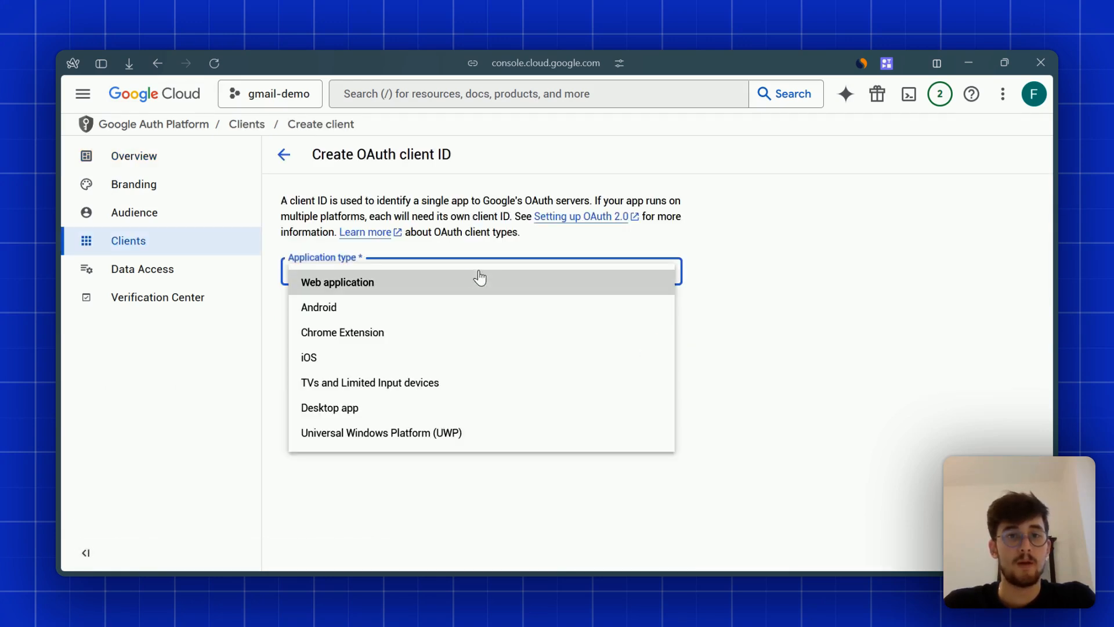
left_click(356, 289)
left_click(355, 318)
key("ctrl+a")
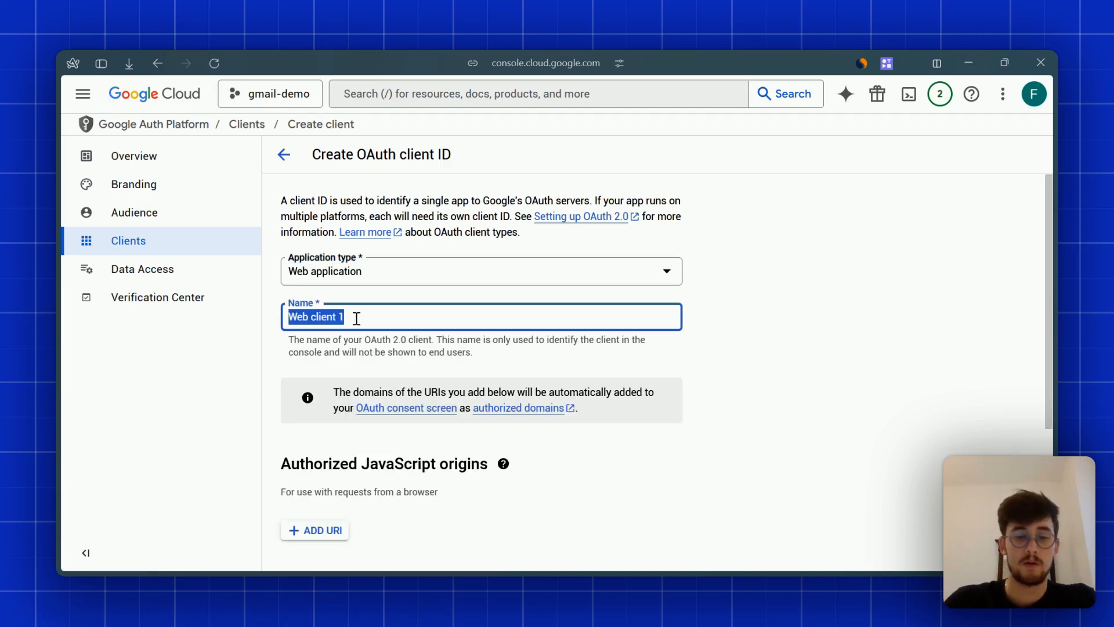
type("Gmail demo")
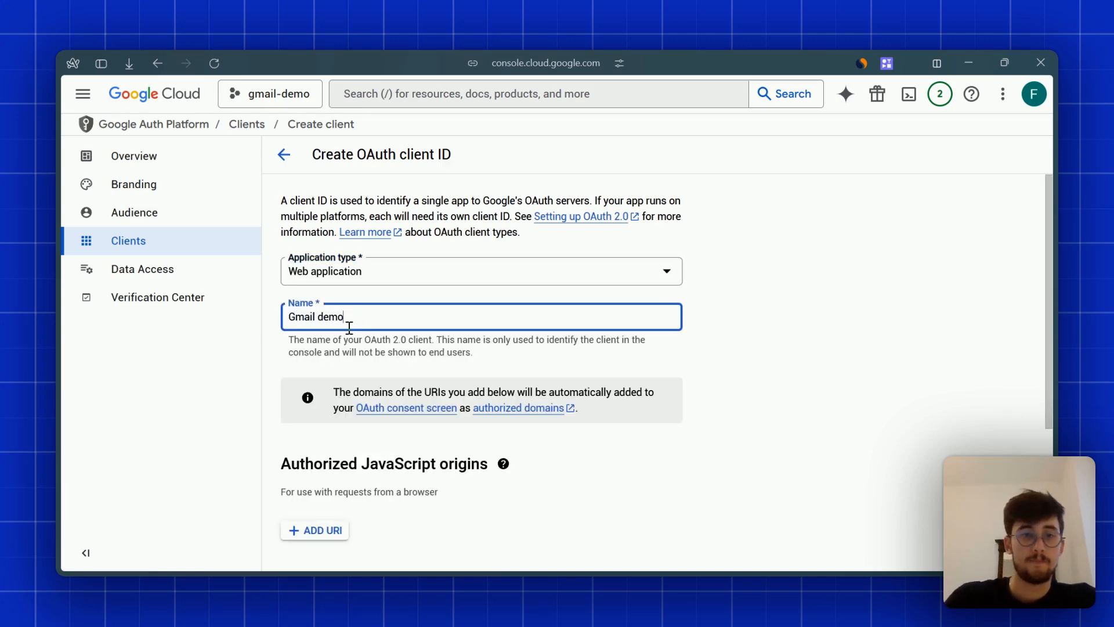
left_click(786, 273)
- Add one empty authorized redirect URI entry, then go to the Botpress gmail assistant bot
scroll(691, 319, "down", 3)
scroll(353, 353, "down", 2)
scroll(280, 373, "up", 2)
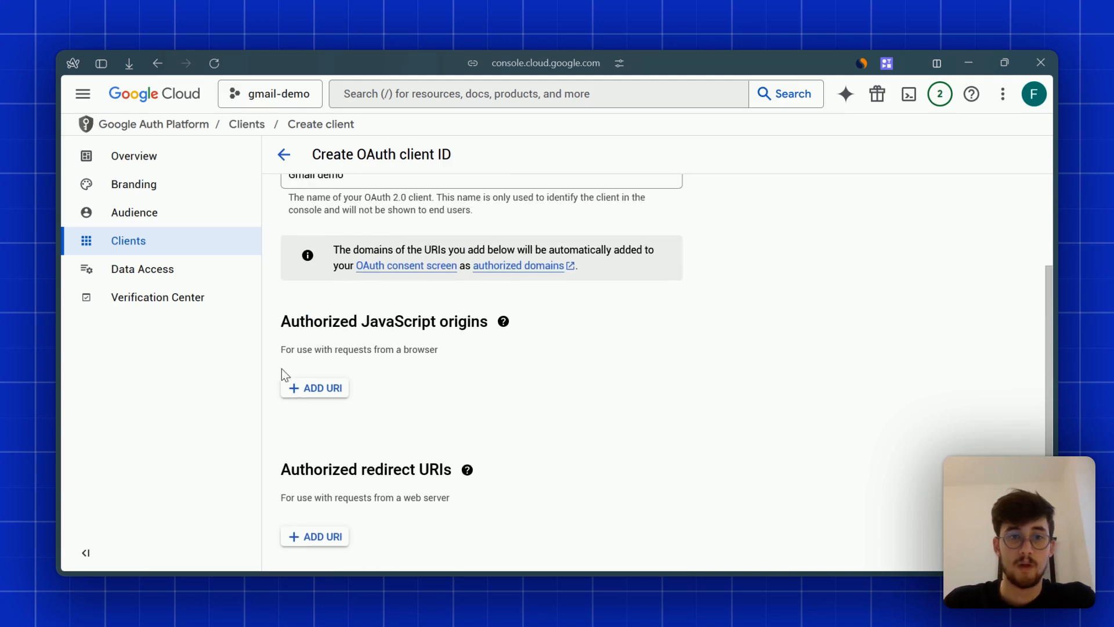
left_click_drag(290, 321, 798, 326)
scroll(706, 345, "down", 1)
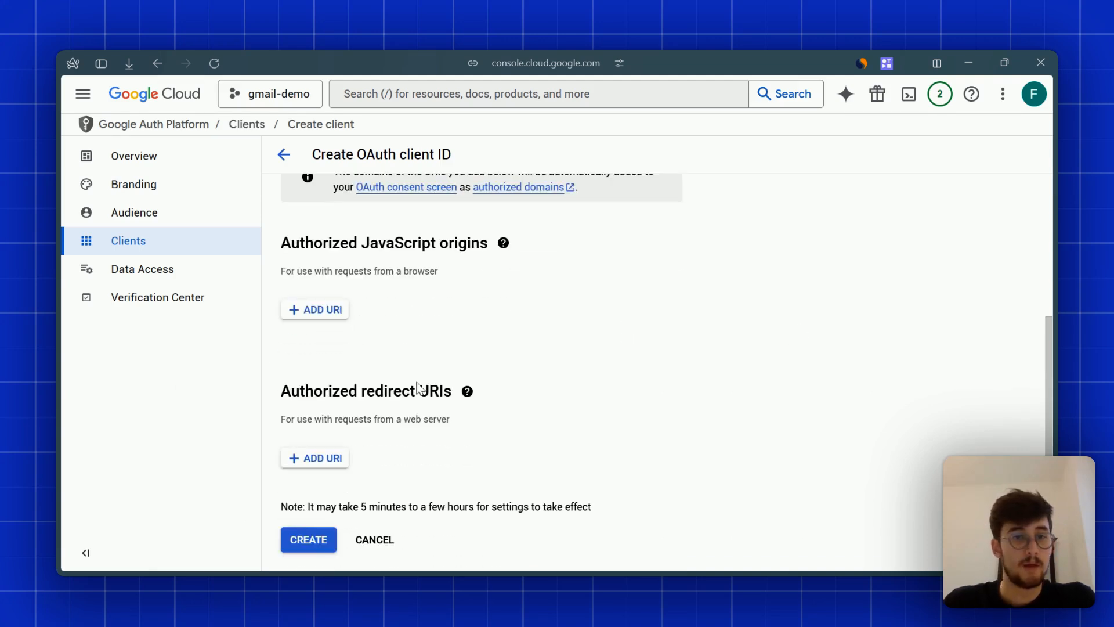
left_click_drag(302, 393, 493, 453)
left_click(813, 430)
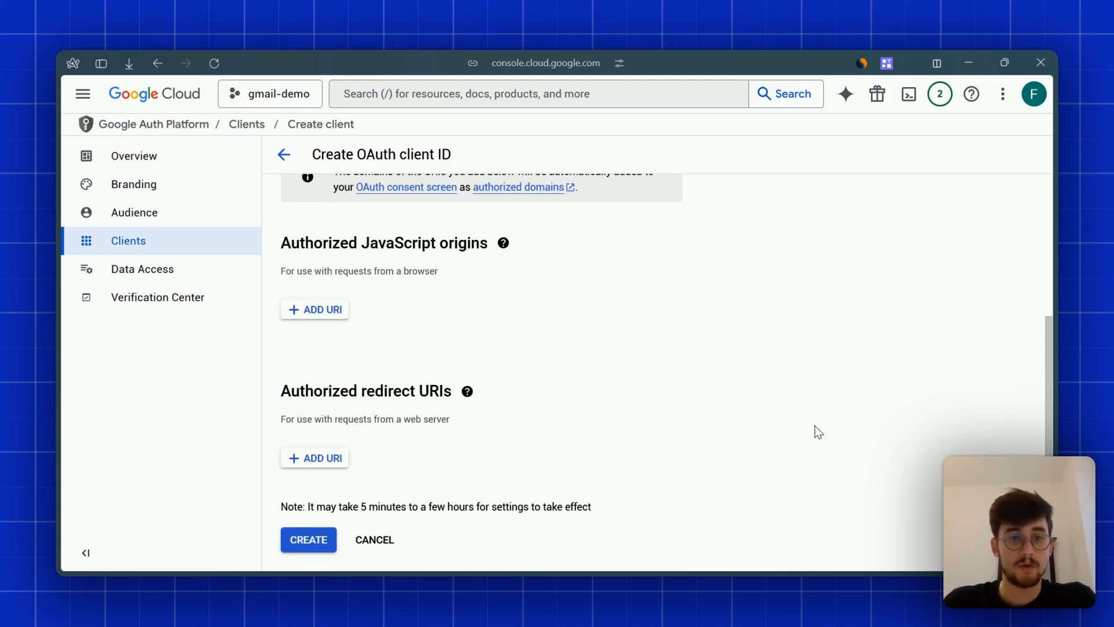
left_click(332, 458)
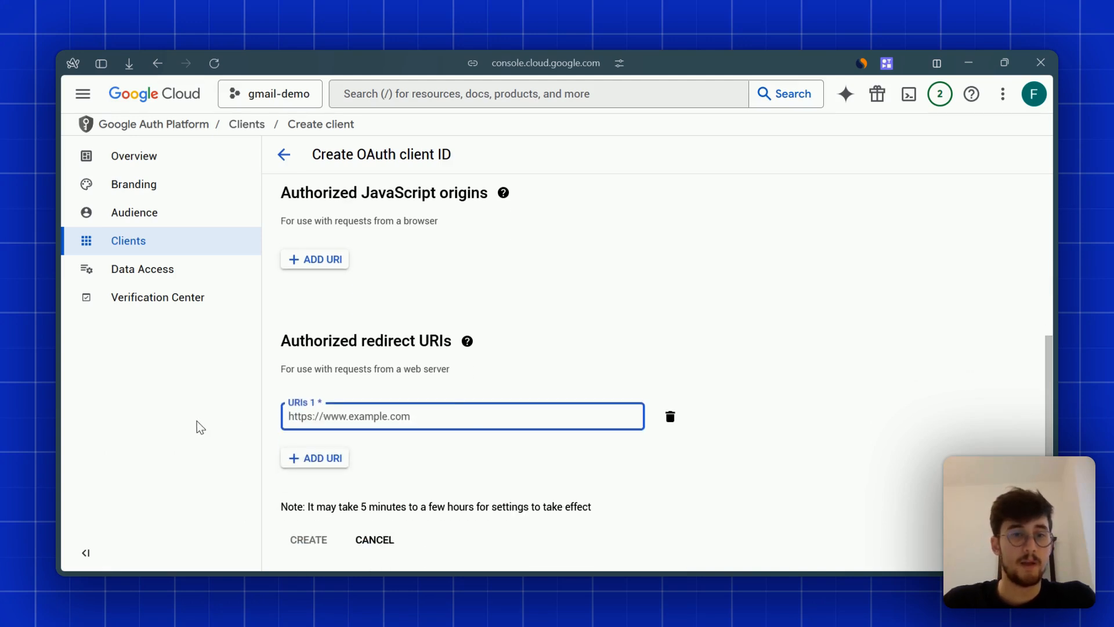
mouse_move(60, 428)
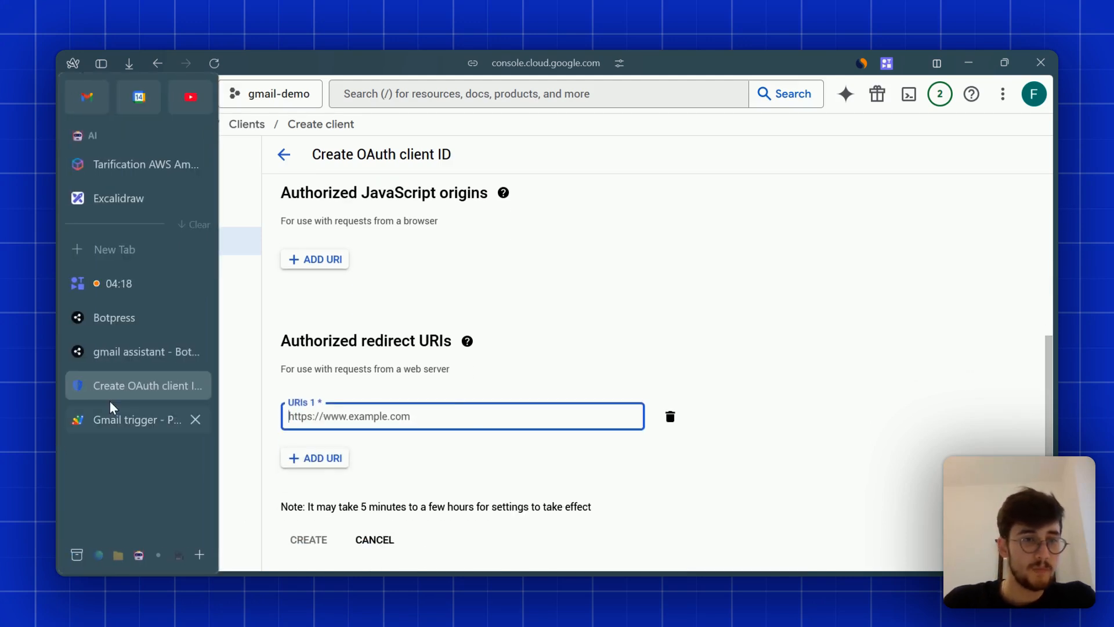
left_click(120, 352)
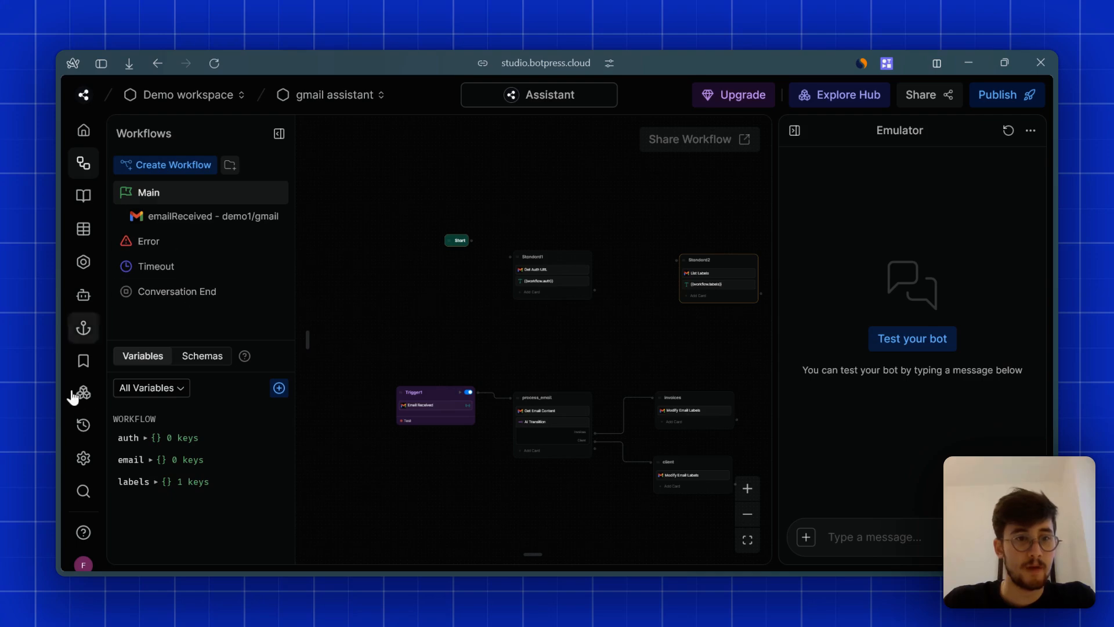
- Copy the Gmail integration's webhook URL from Installed Integrations and return to the OAuth client page
left_click(84, 392)
left_click(207, 246)
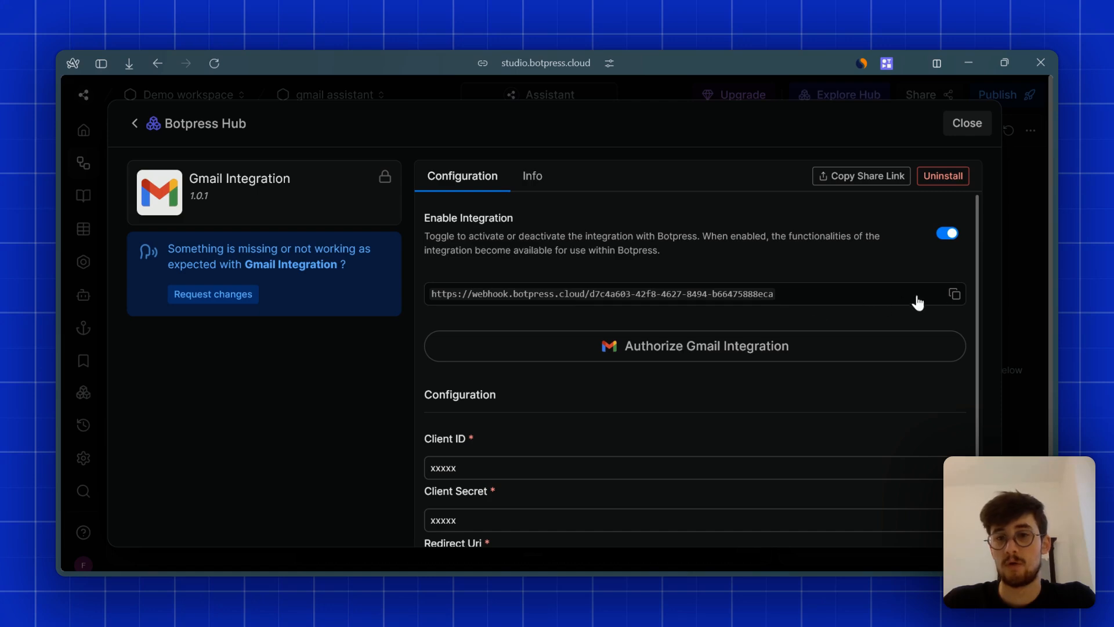
left_click(943, 295)
mouse_move(119, 327)
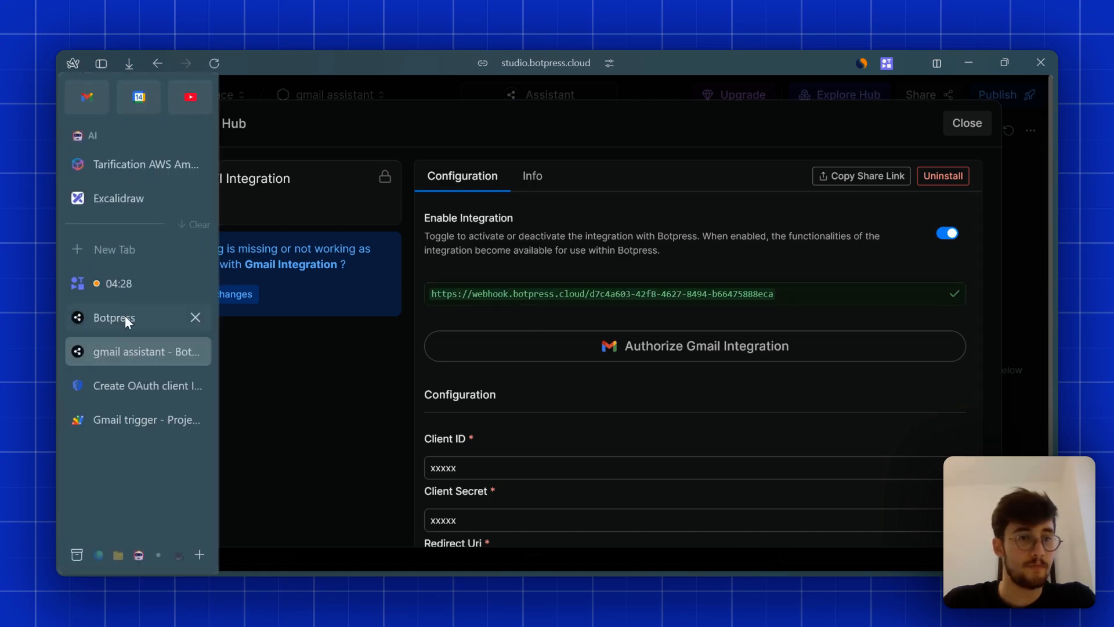
left_click(124, 419)
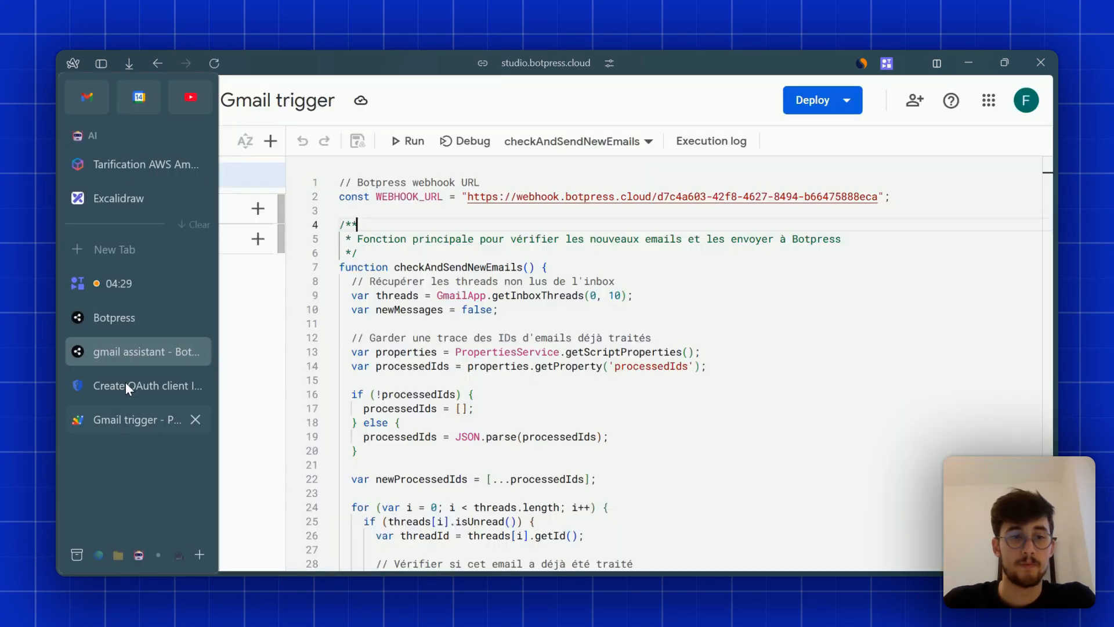
left_click(125, 382)
- Set redirect URI 1 to the pasted webhook URL plus /oauth and create the Gmail demo client
left_click(450, 418)
key("ctrl+v")
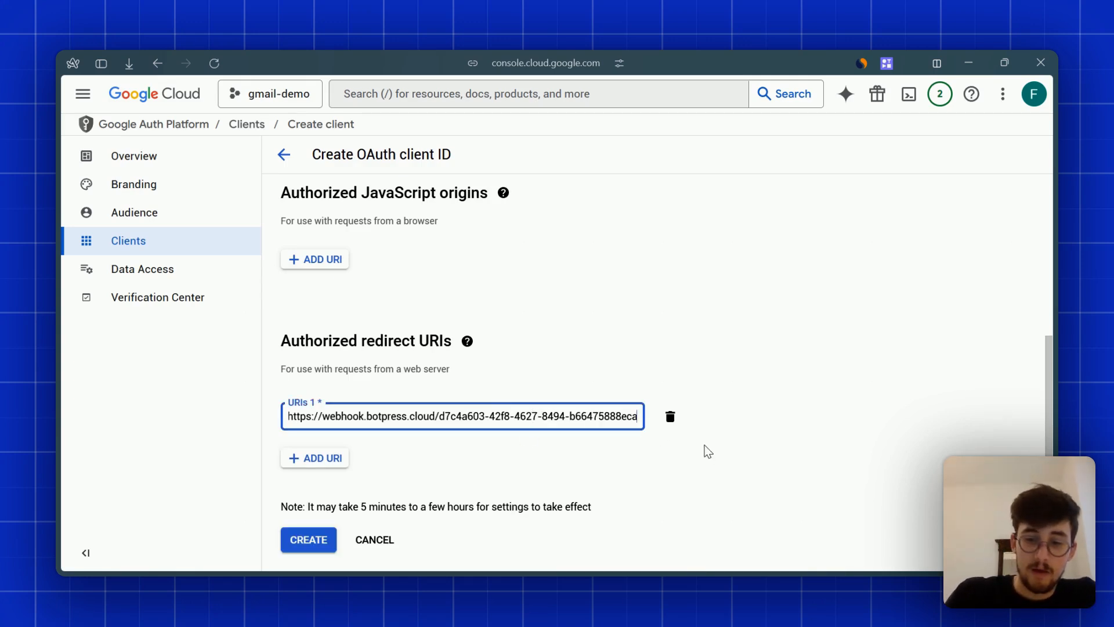
type("/")
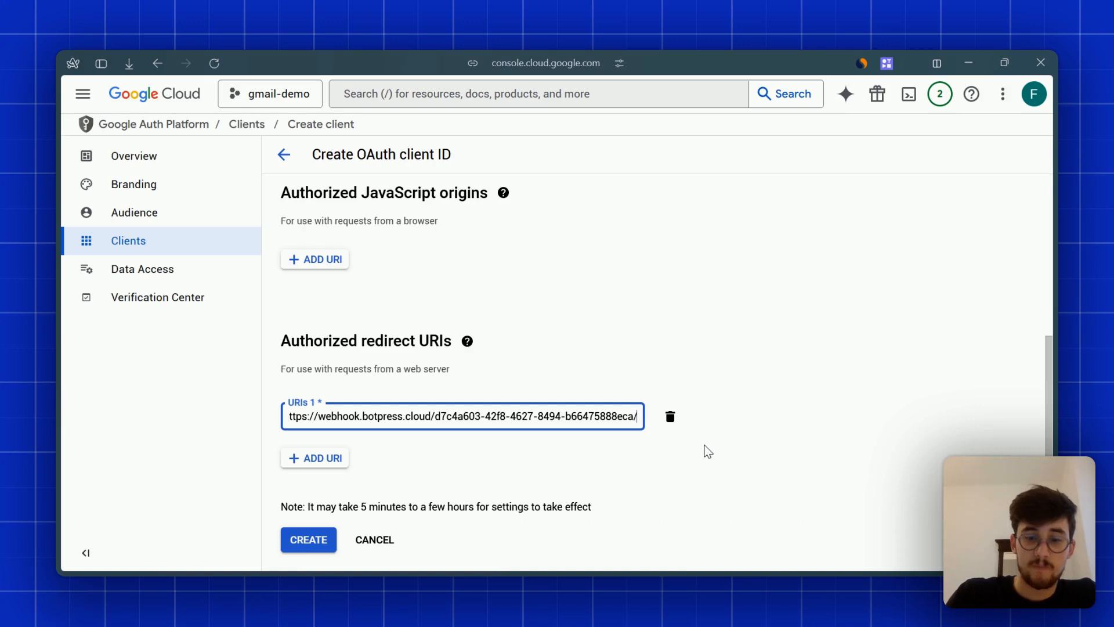
type("oauth")
left_click(889, 491)
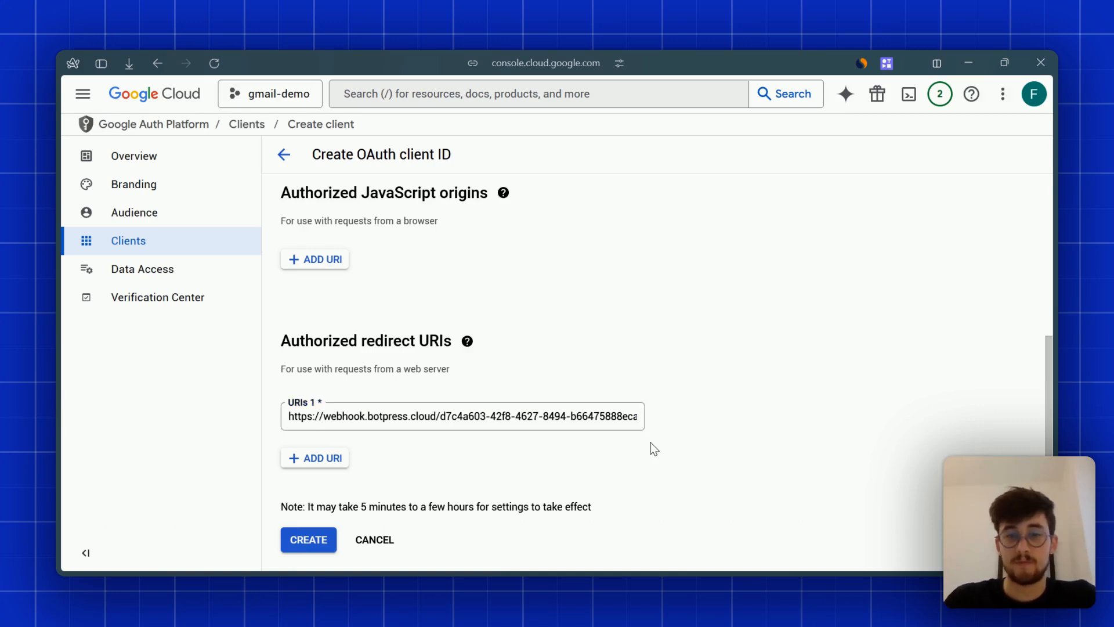
left_click(588, 418)
key("End")
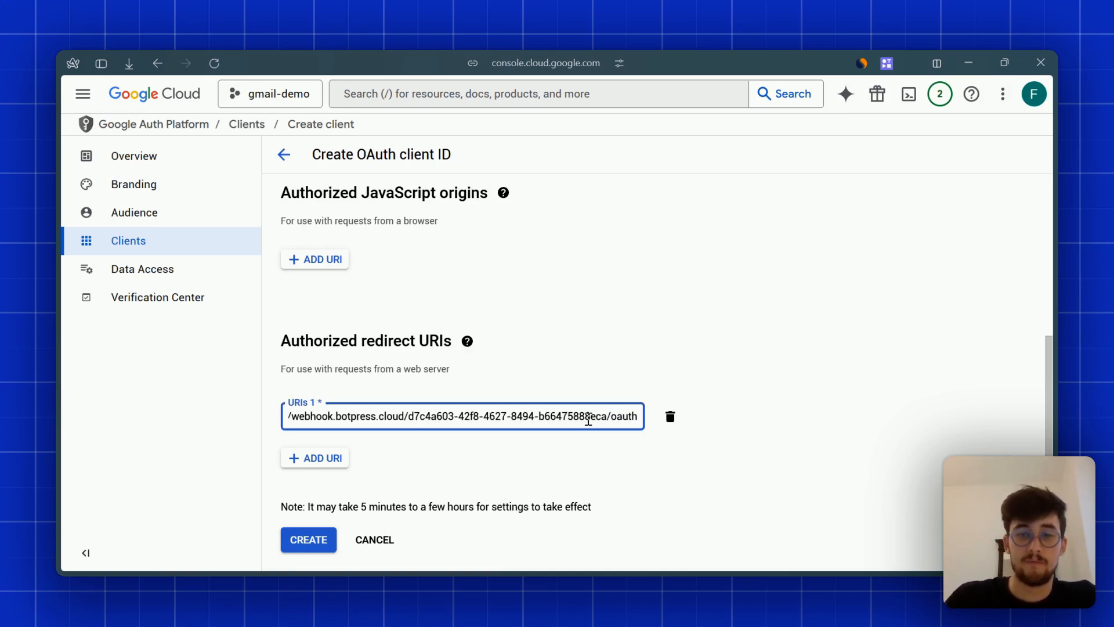
double_click(621, 417)
left_click(694, 463)
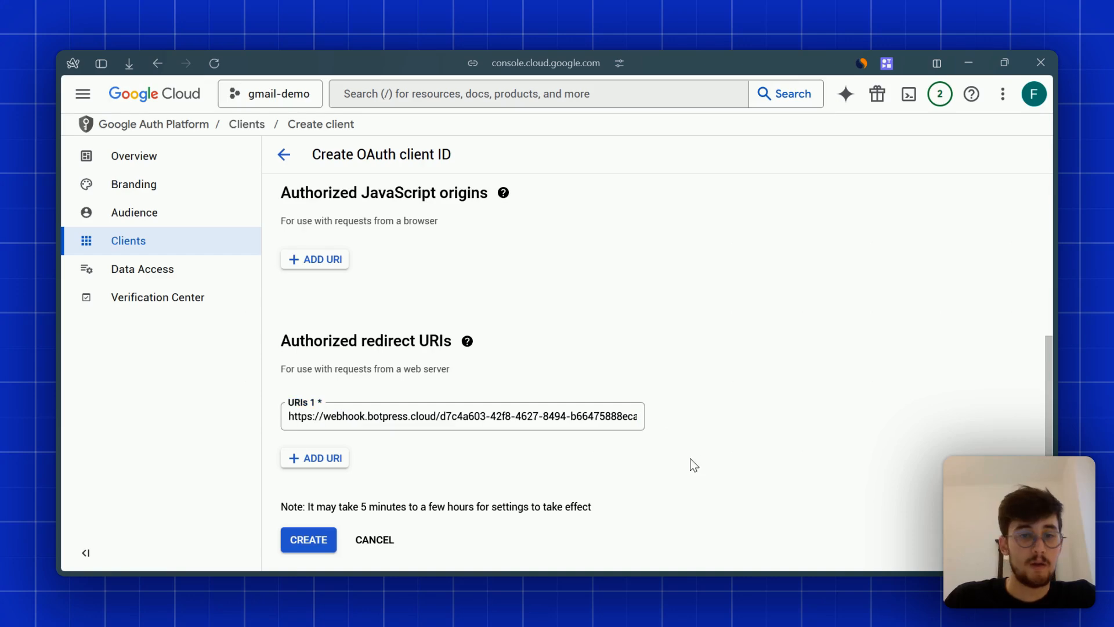
left_click(309, 539)
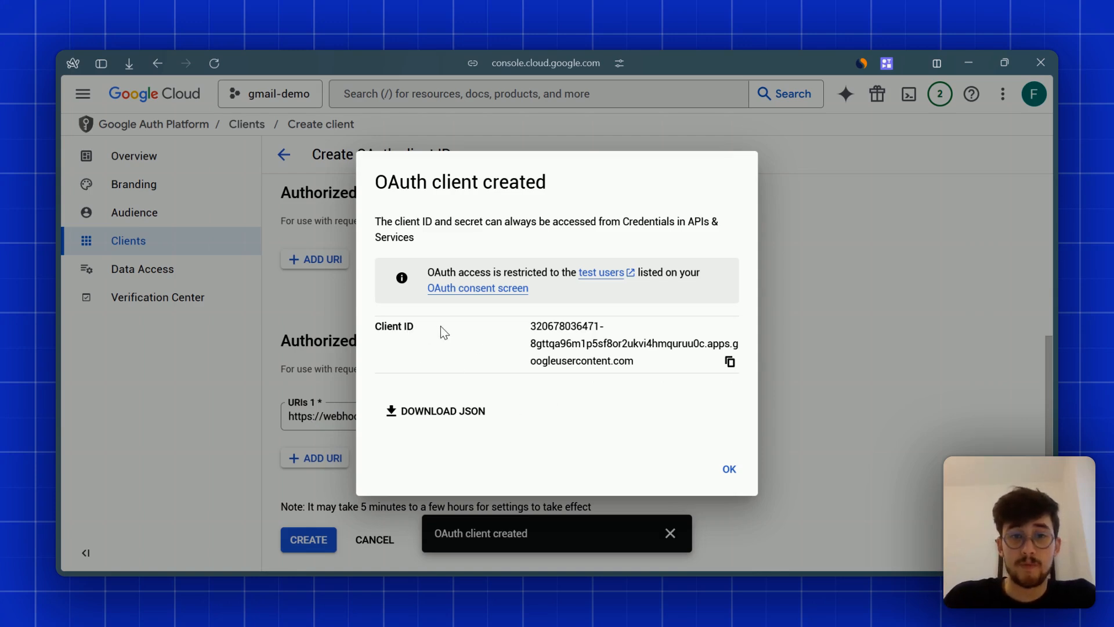
- Copy the new client ID and paste it into the Gmail integration's Client ID field
left_click(730, 361)
mouse_move(54, 414)
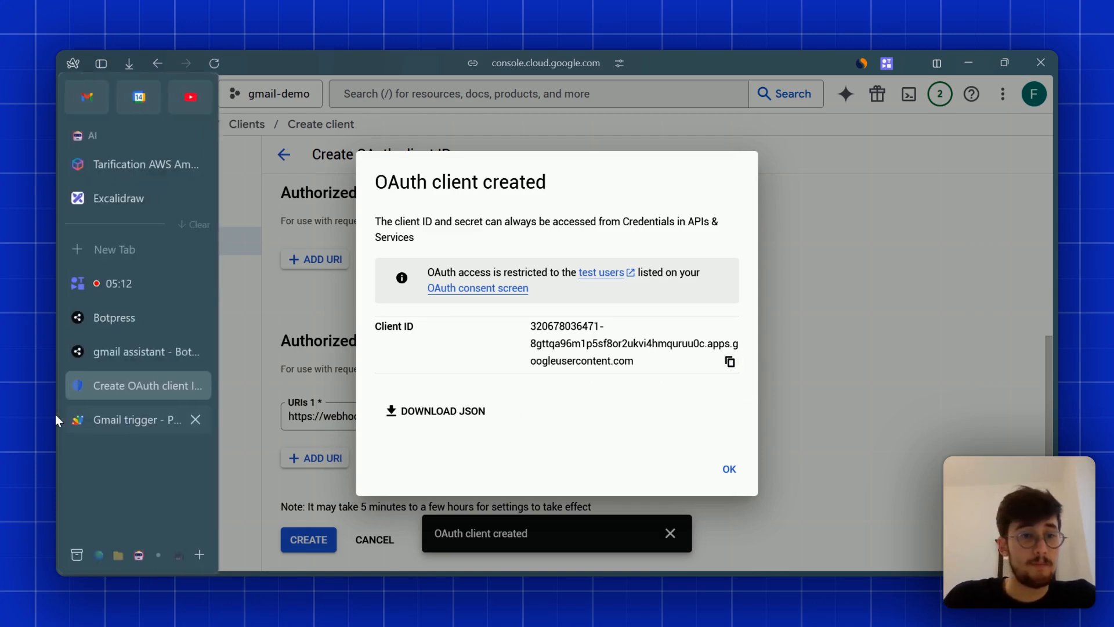
left_click(110, 354)
scroll(498, 458, "down", 3)
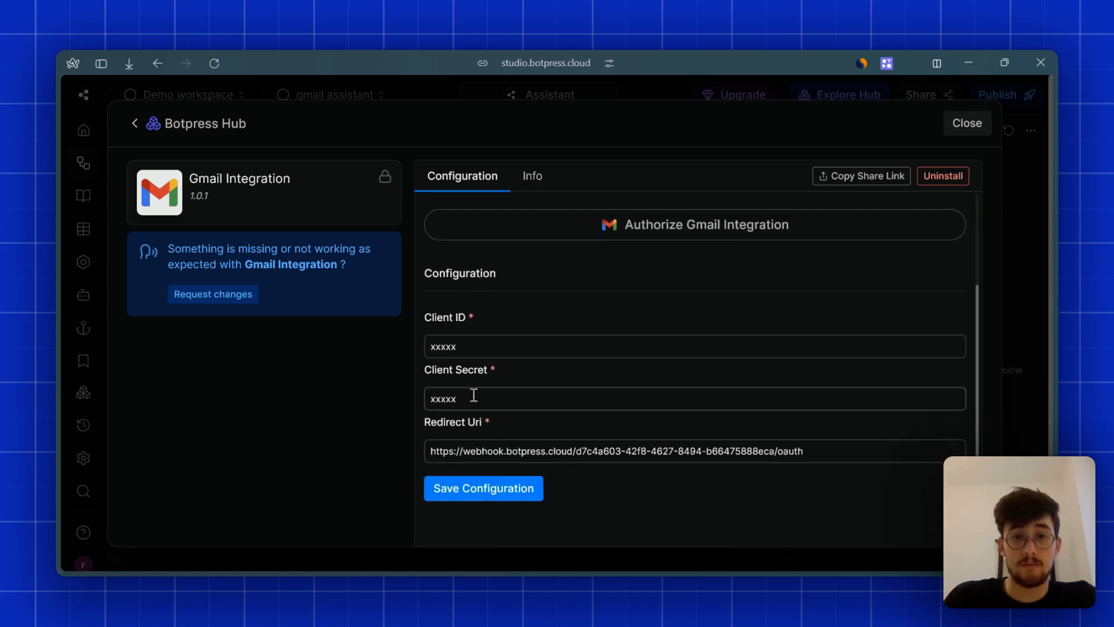
left_click(473, 396)
double_click(475, 348)
key("ctrl+v")
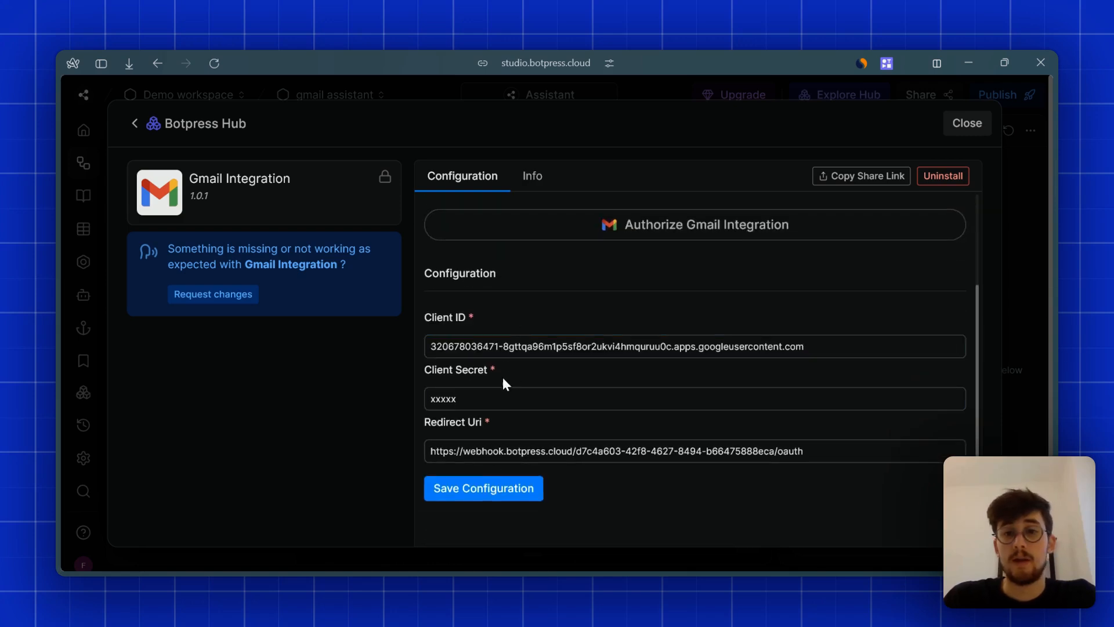
- Verify the integration's redirect URI ends in /oauth, then return to the OAuth client tab
scroll(517, 372, "up", 2)
scroll(528, 366, "down", 2)
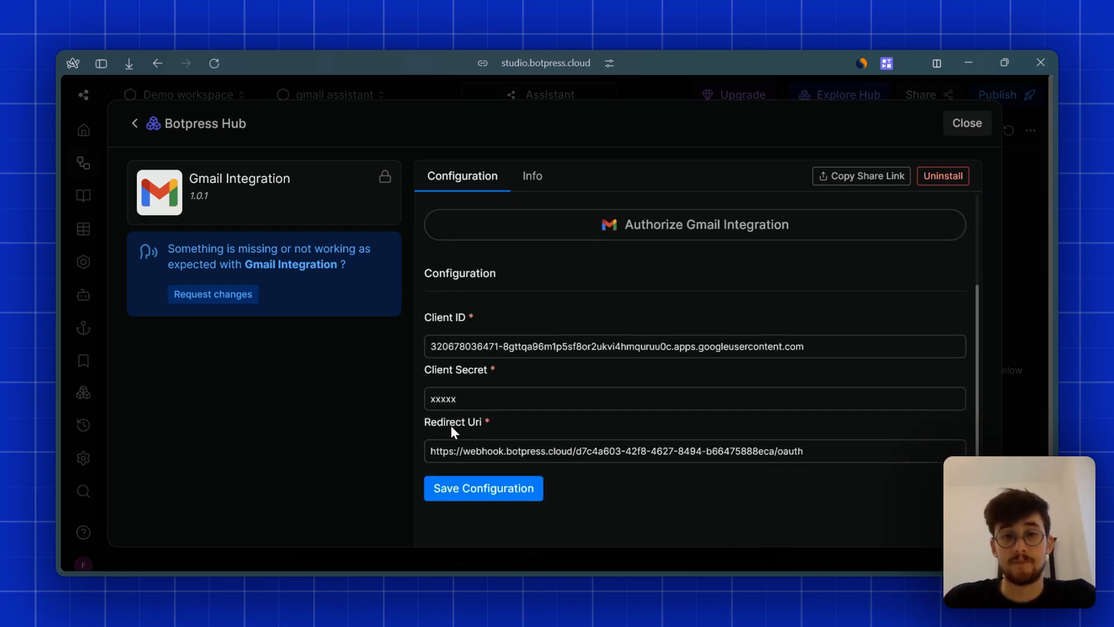
left_click(437, 449)
left_click(844, 457)
scroll(847, 429, "up", 2)
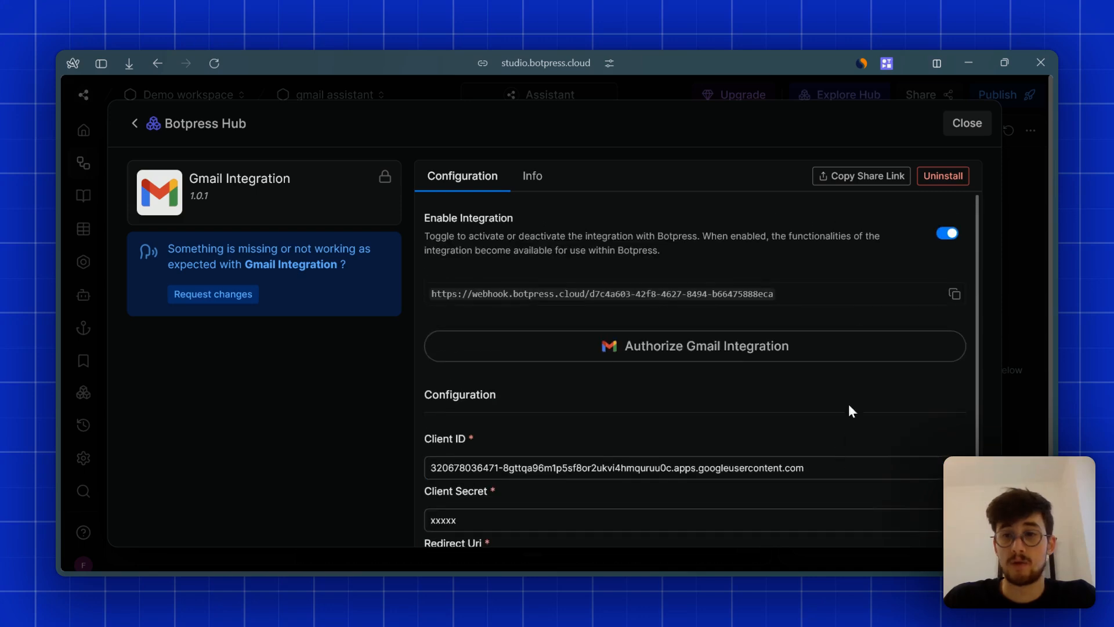
scroll(798, 371, "down", 2)
double_click(800, 448)
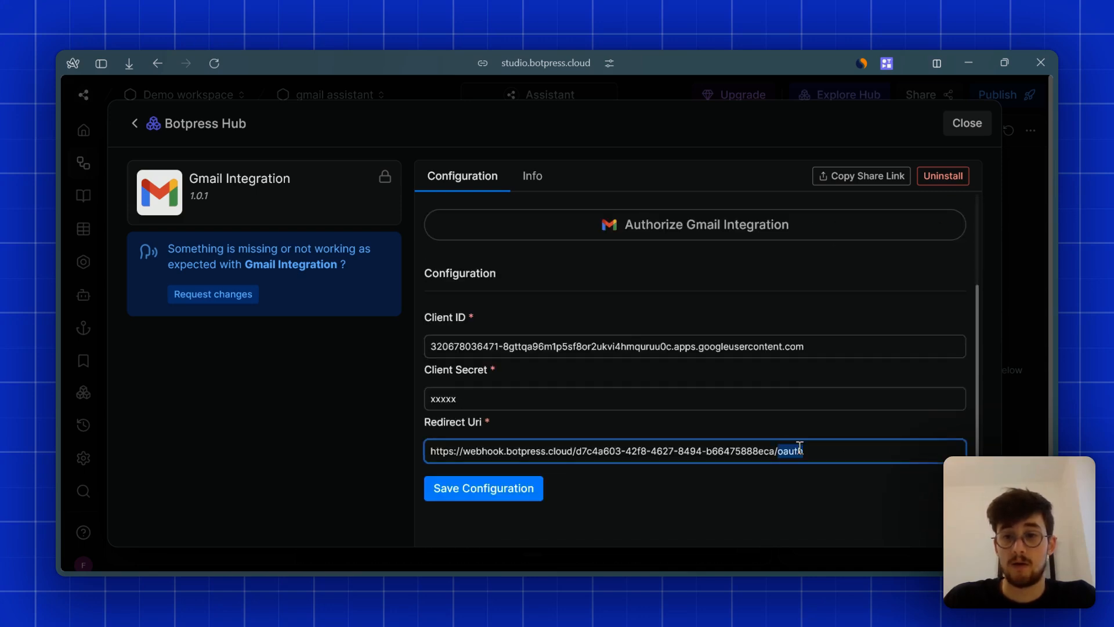
left_click(792, 467)
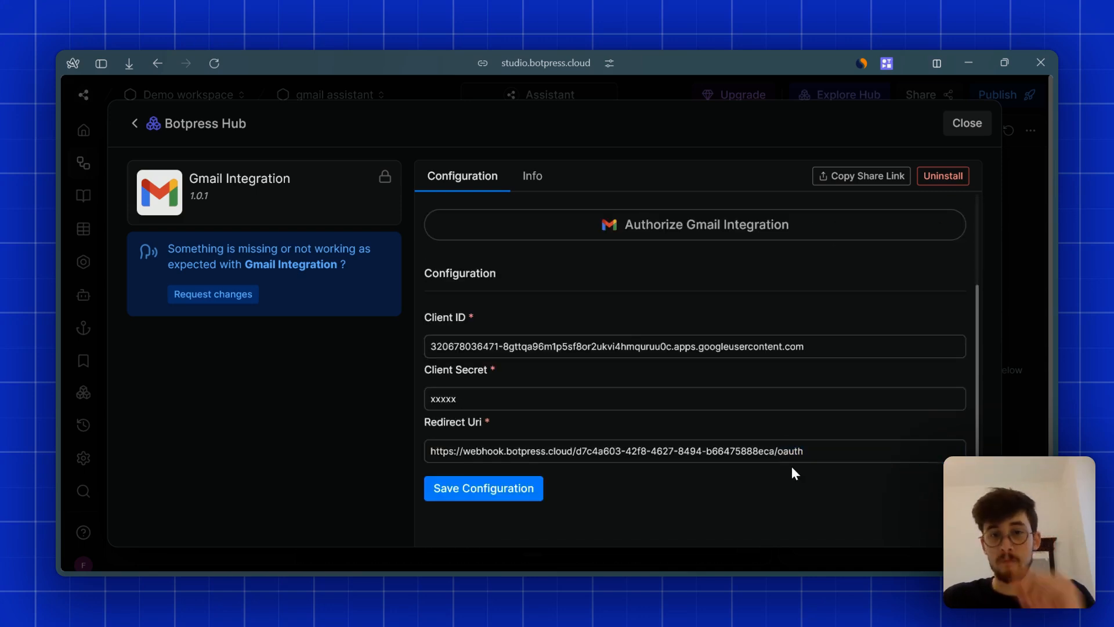
scroll(724, 426, "up", 2)
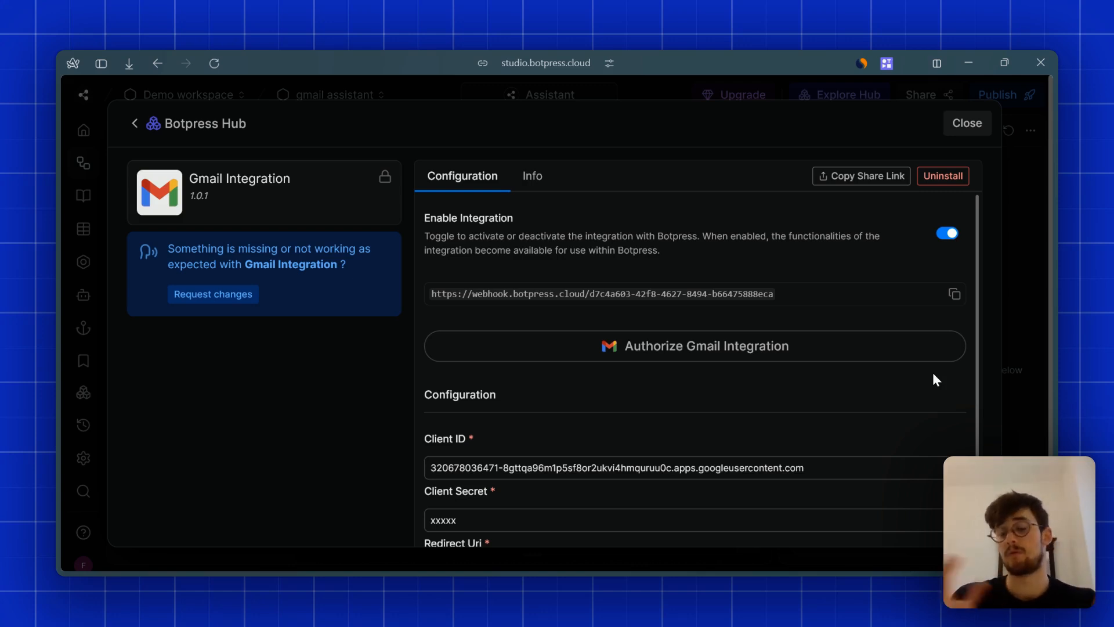
scroll(489, 342, "down", 2)
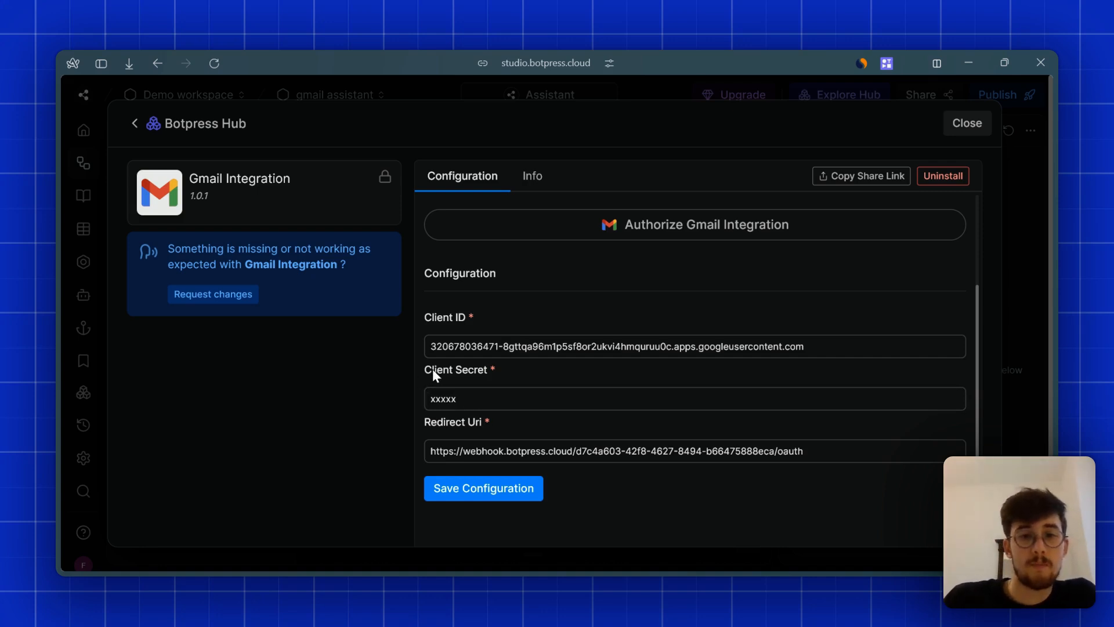
mouse_move(54, 309)
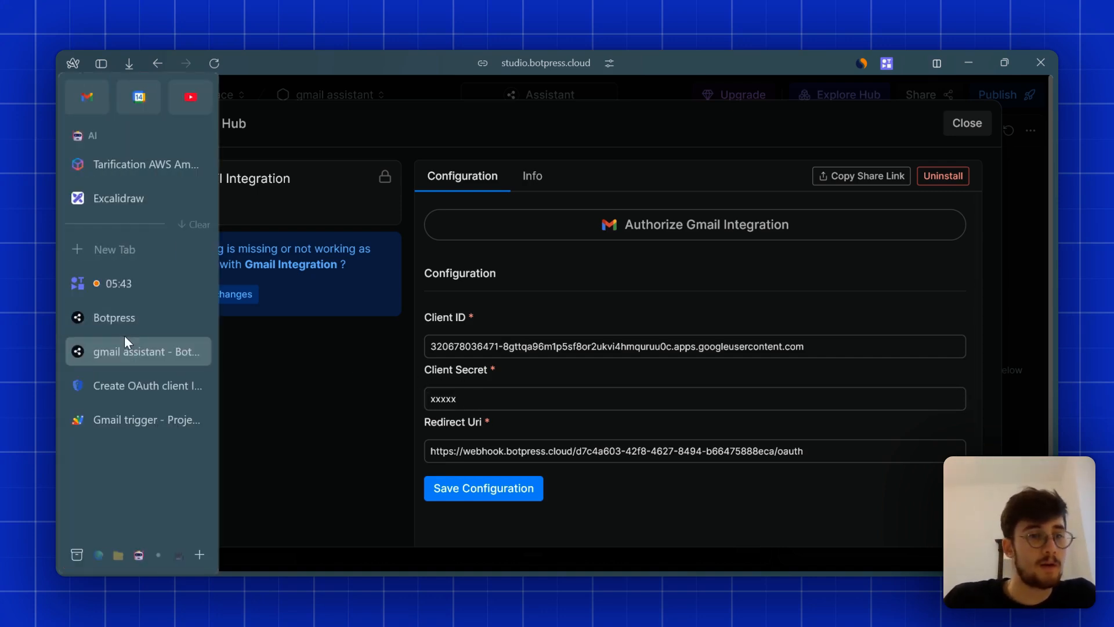
left_click(131, 413)
- From the OAuth client created dialog, follow the 'OAuth consent screen' link to the OAuth Overview
left_click(127, 395)
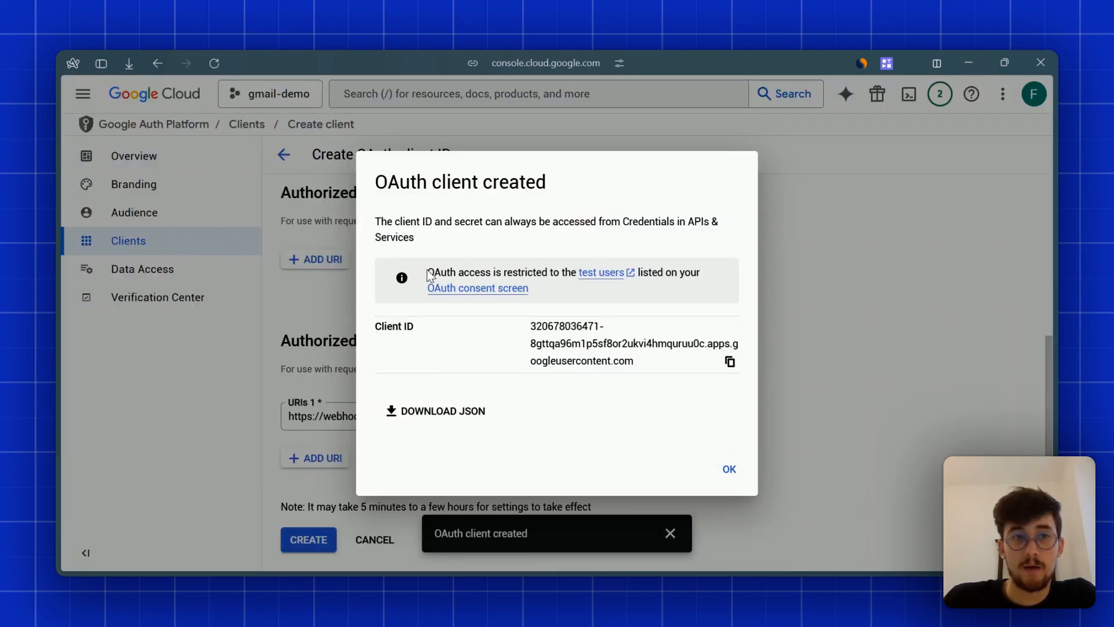
left_click(489, 288)
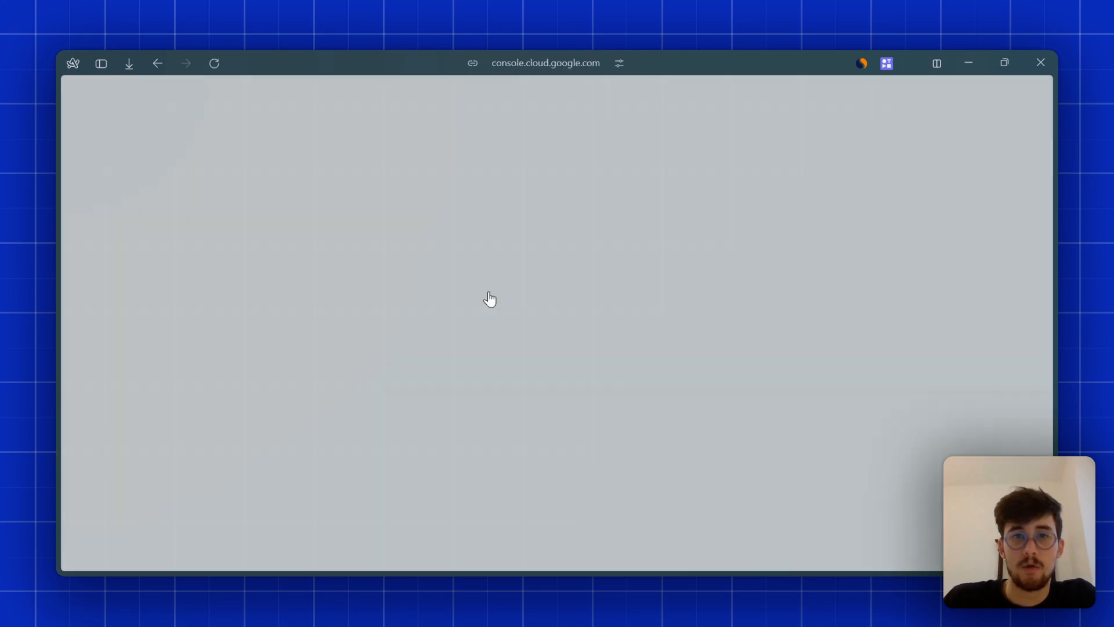
mouse_move(68, 377)
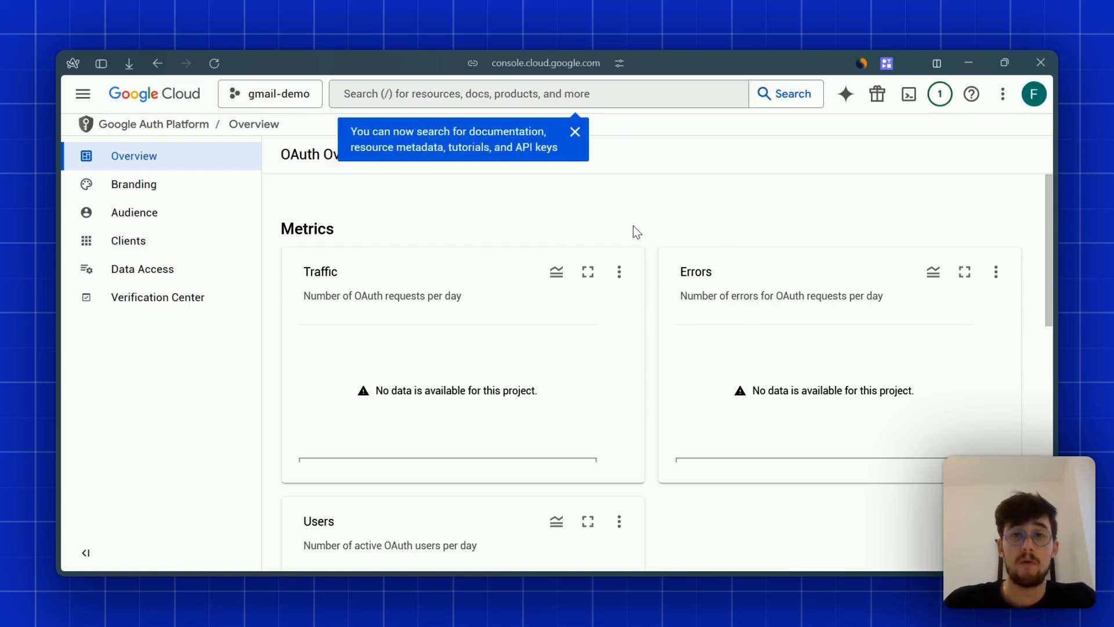
- Under Audience, add the demo Gmail address through ADD USERS and save it as a test user
left_click(575, 132)
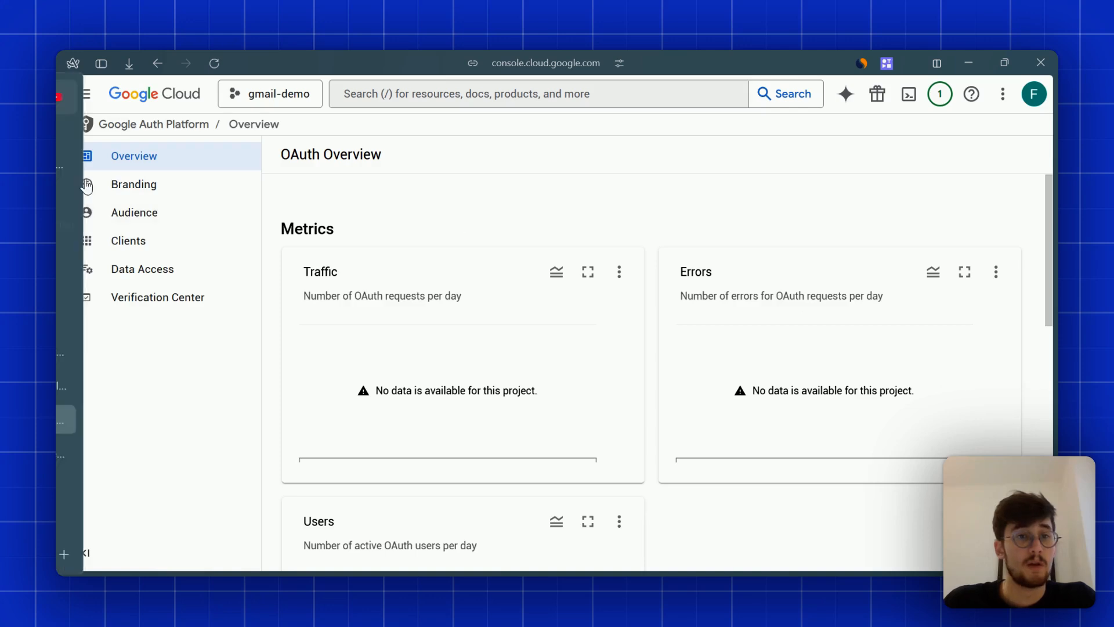
left_click(137, 222)
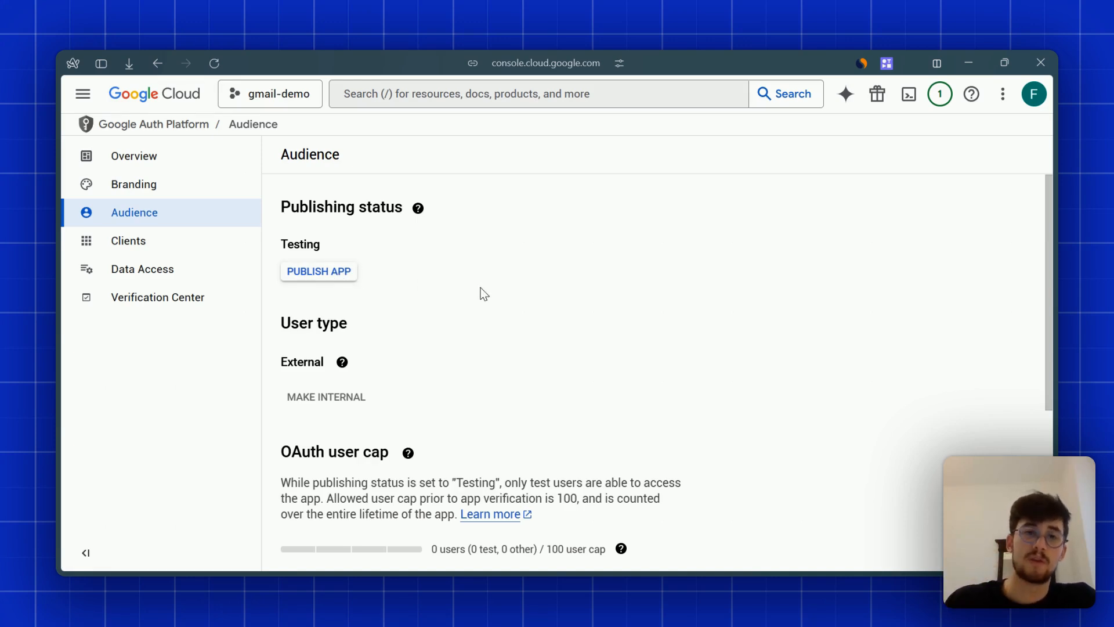
scroll(812, 325, "down", 5)
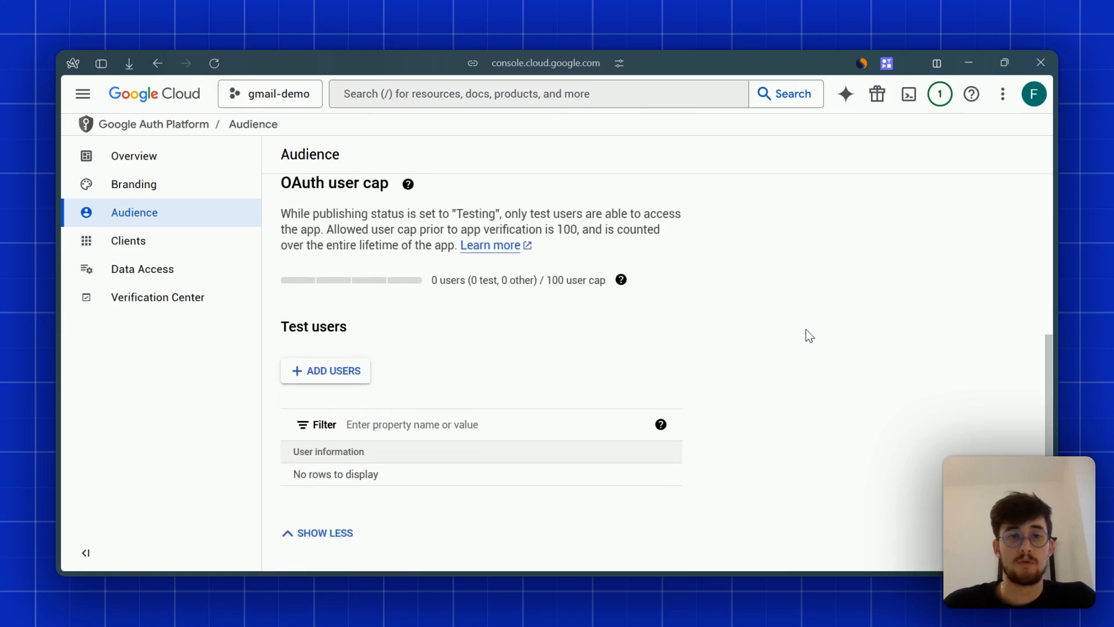
left_click(342, 379)
left_click(608, 246)
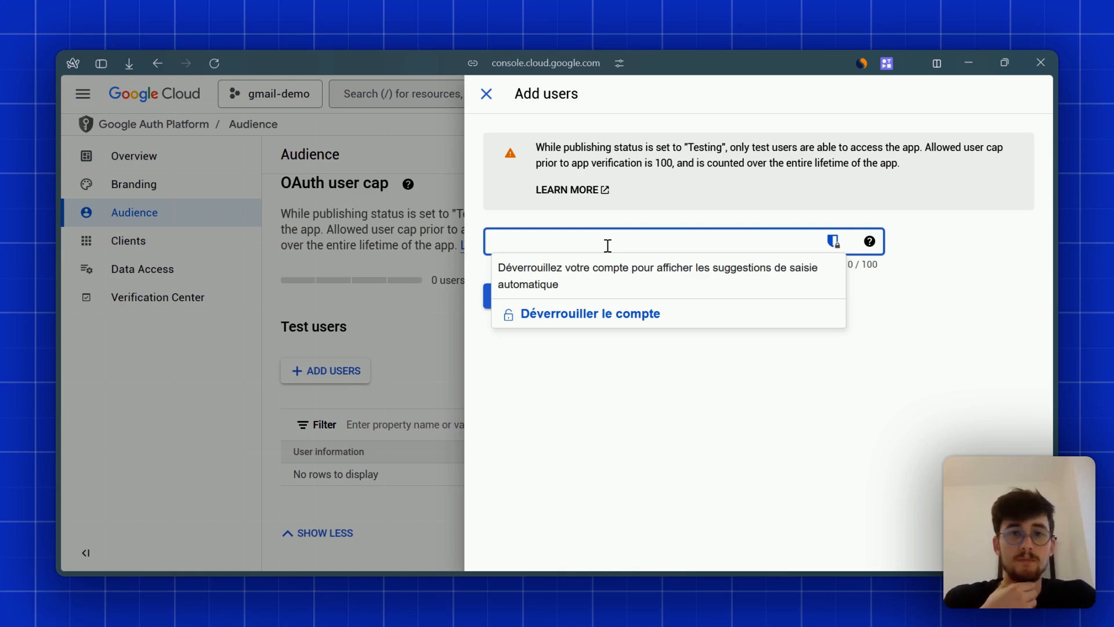
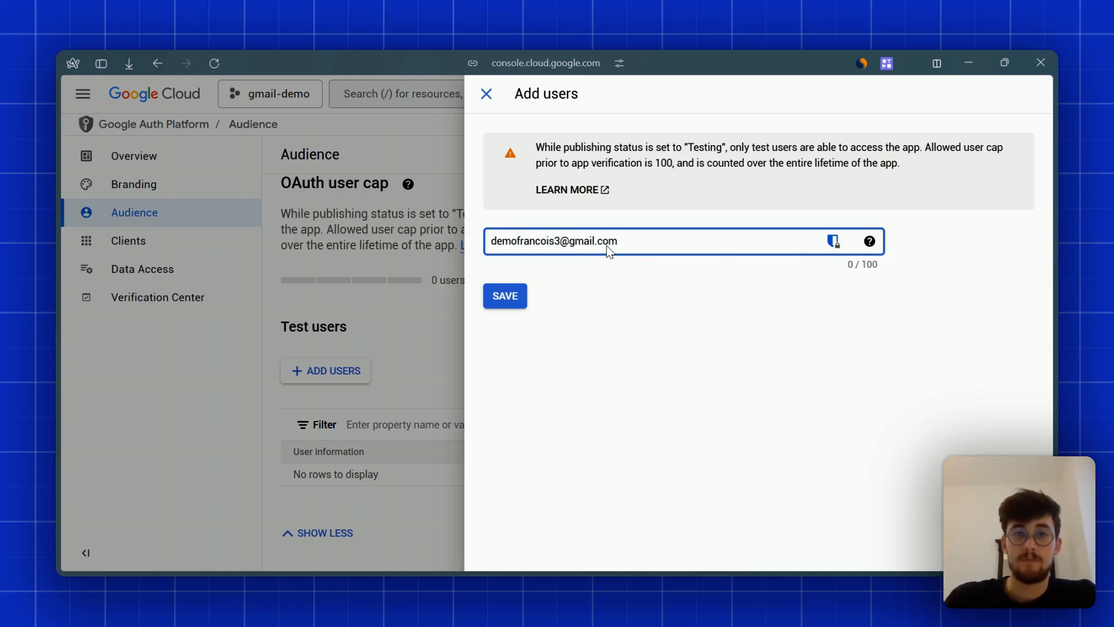
key("Return")
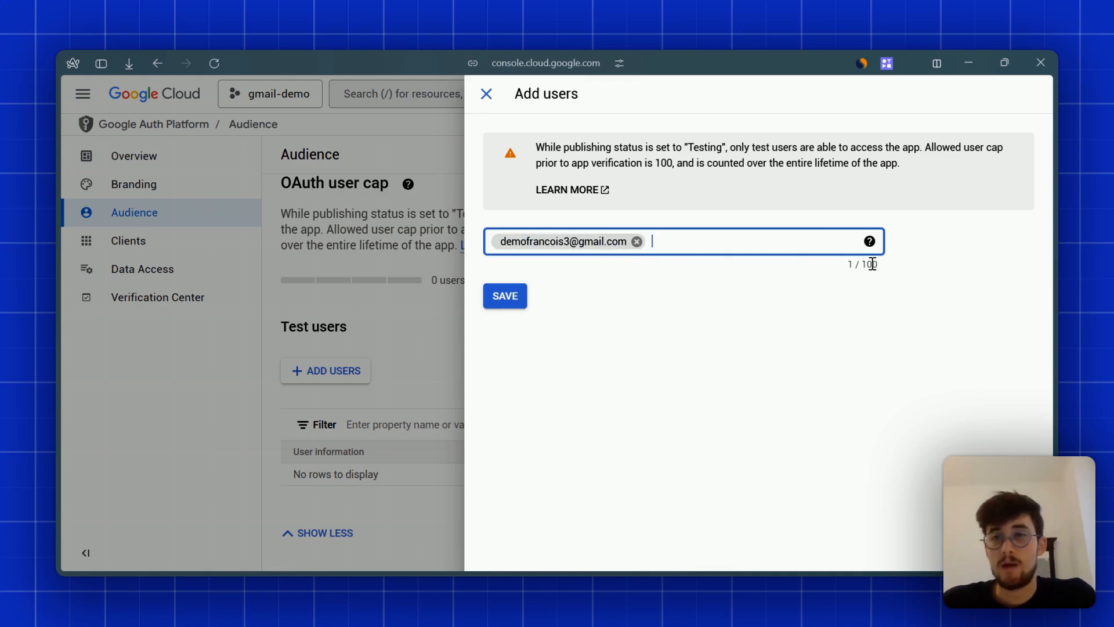
left_click_drag(888, 269, 959, 282)
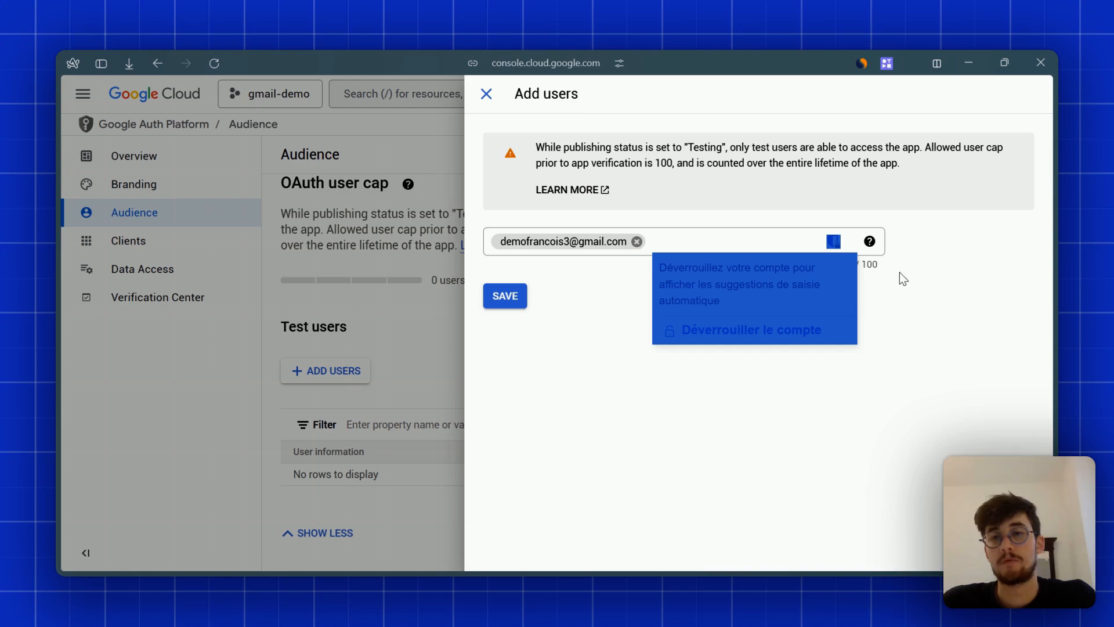
left_click(871, 267)
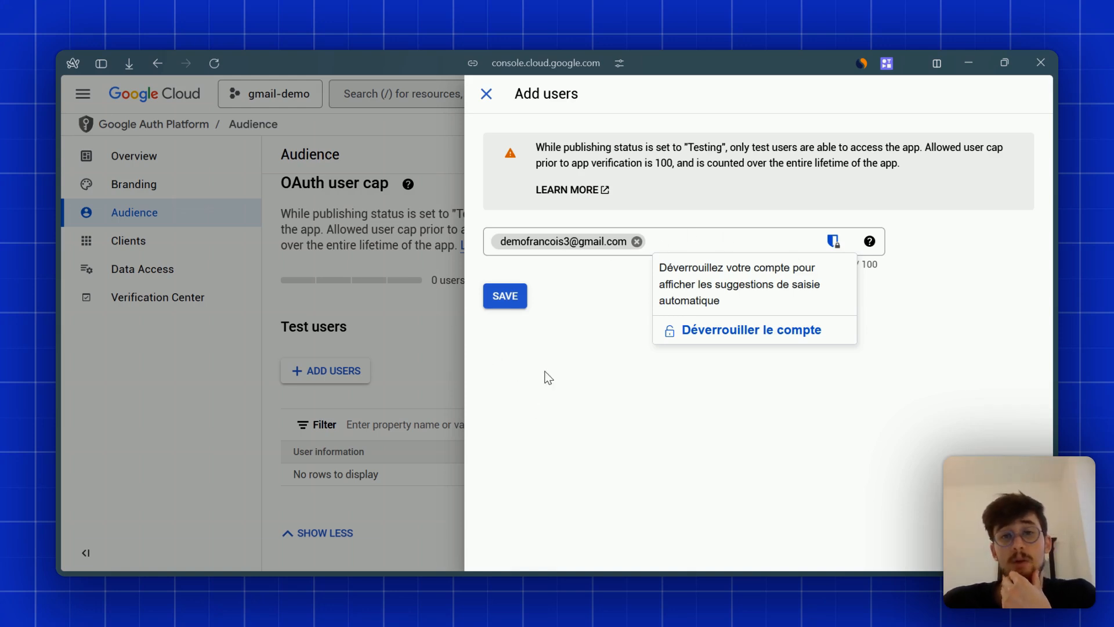
left_click(506, 303)
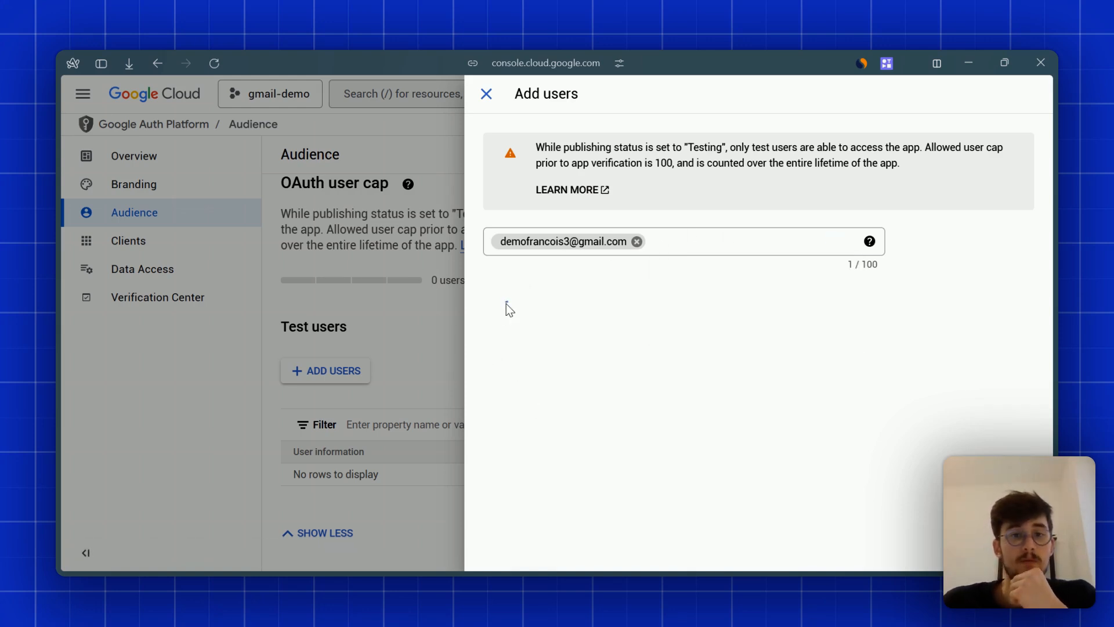
scroll(505, 399, "up", 5)
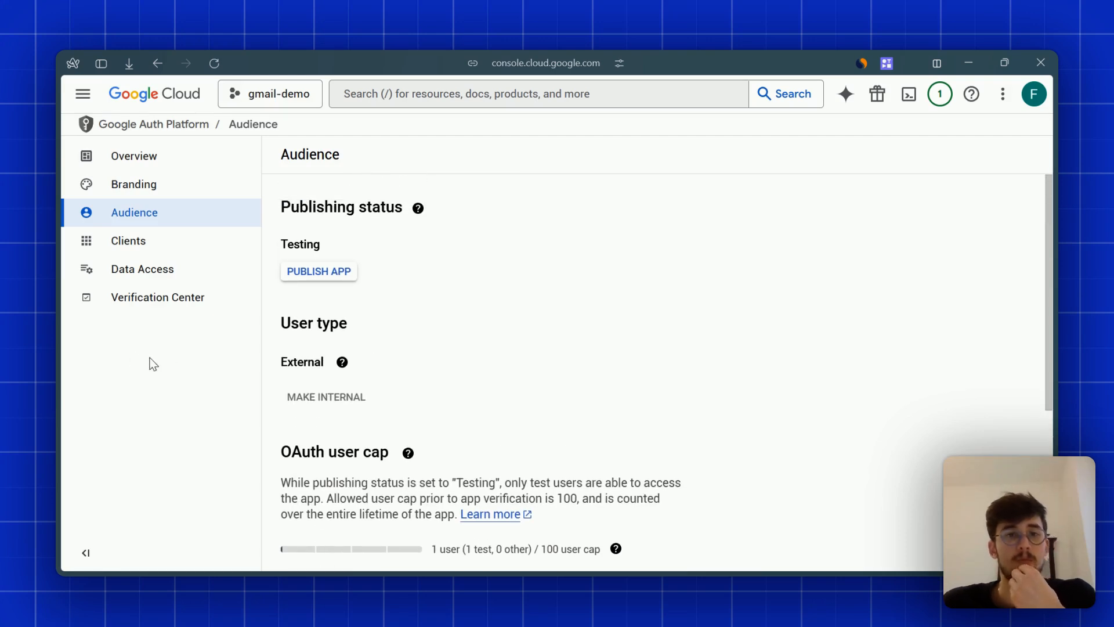
- Go via the navigation menu to APIs & Services and the gmail-demo project's Credentials list
left_click(133, 172)
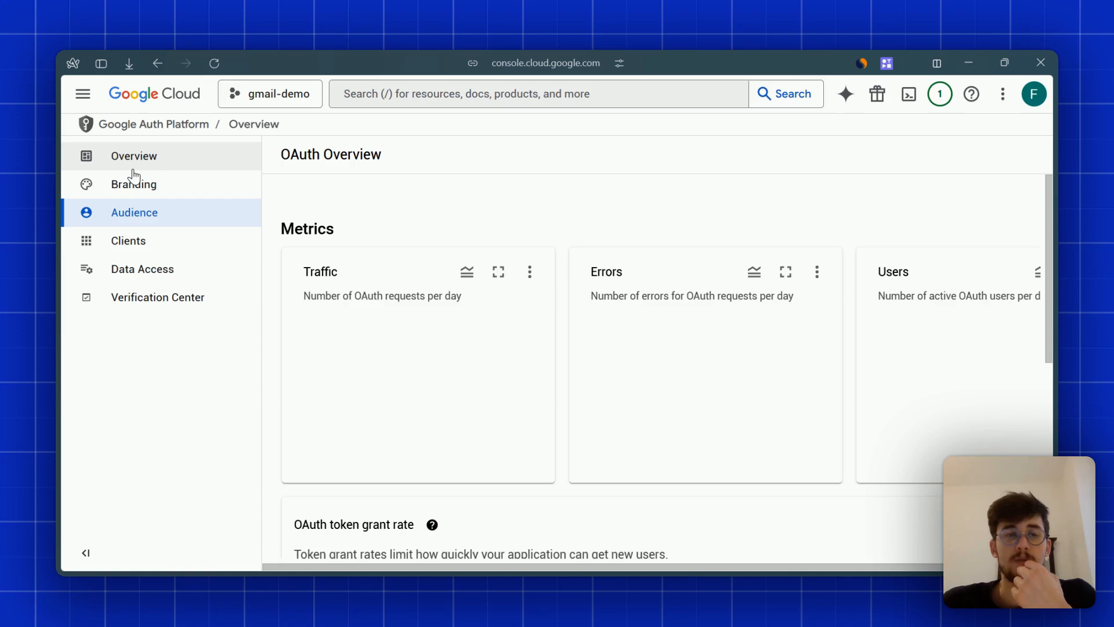
scroll(608, 462, "down", 4)
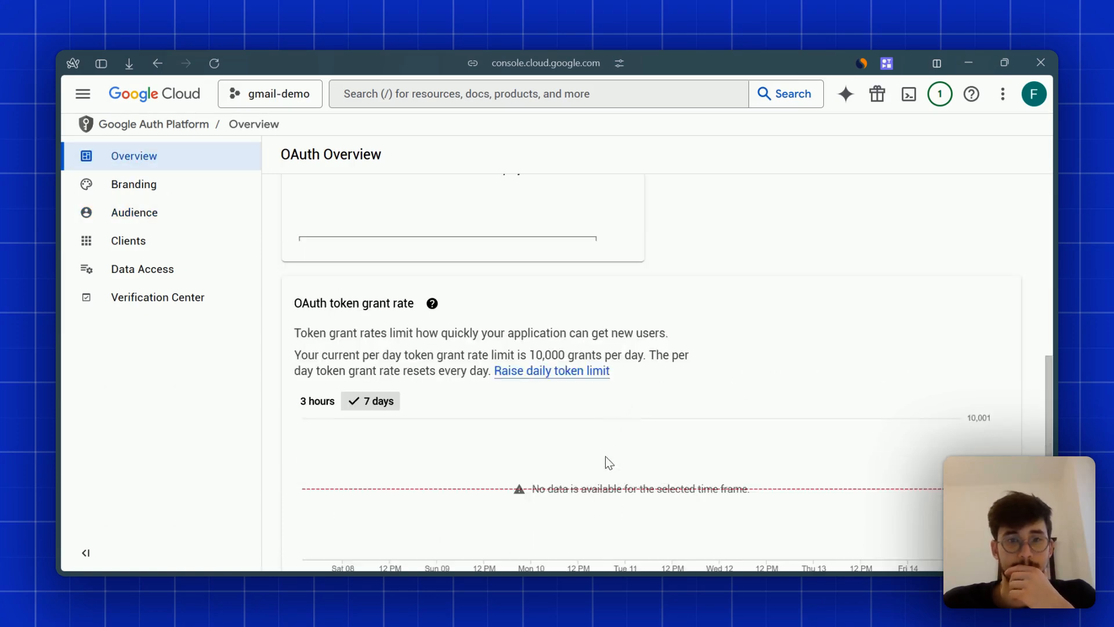
scroll(608, 462, "up", 3)
left_click(83, 94)
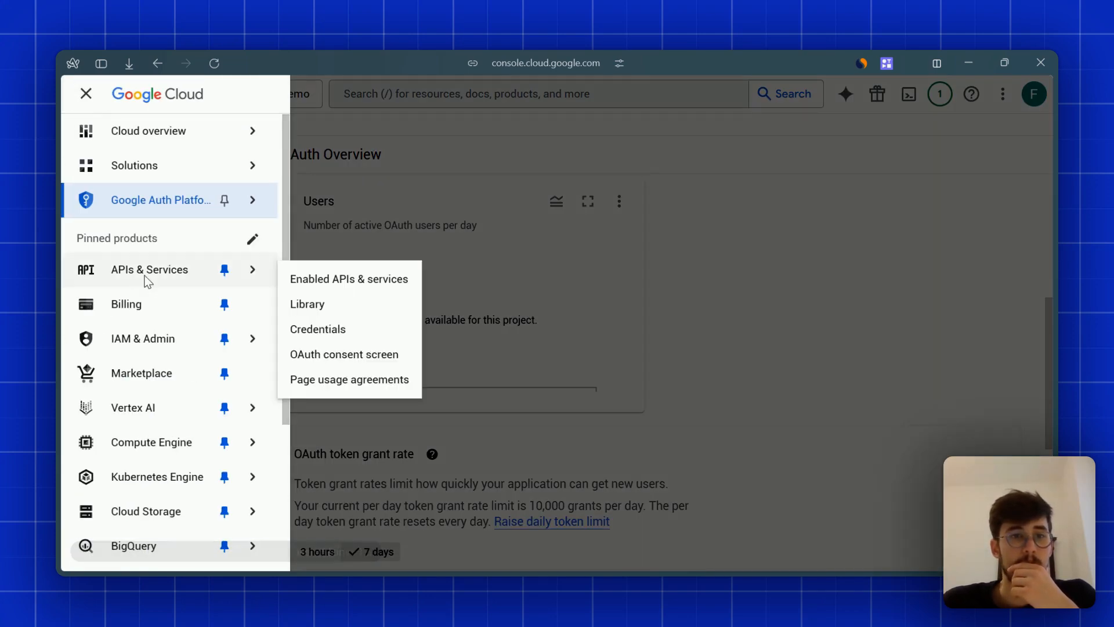
left_click(145, 275)
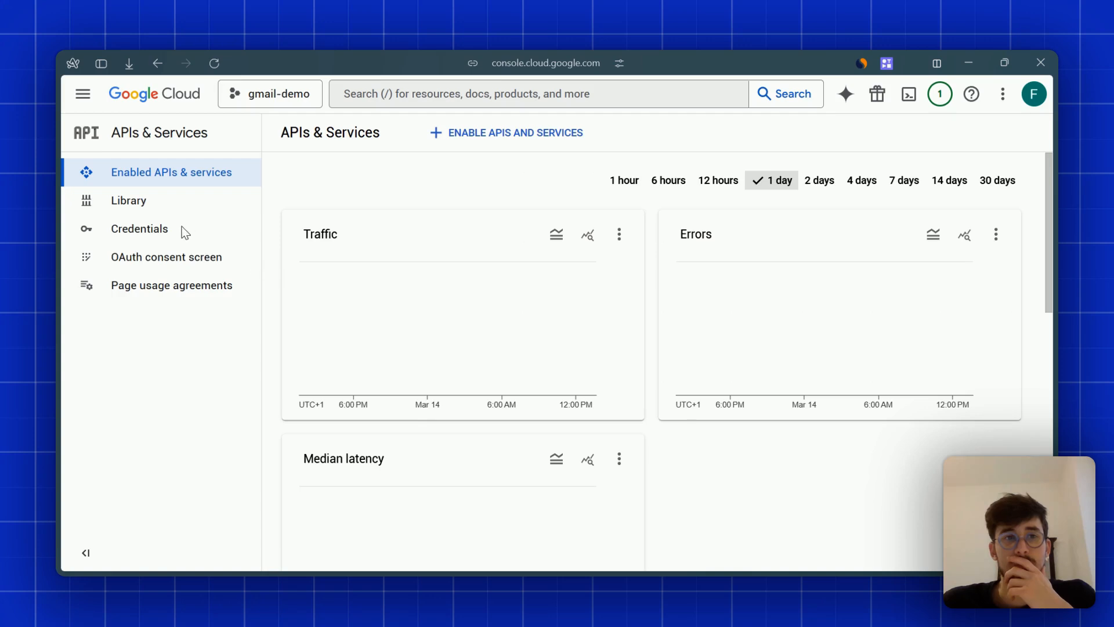
left_click(131, 243)
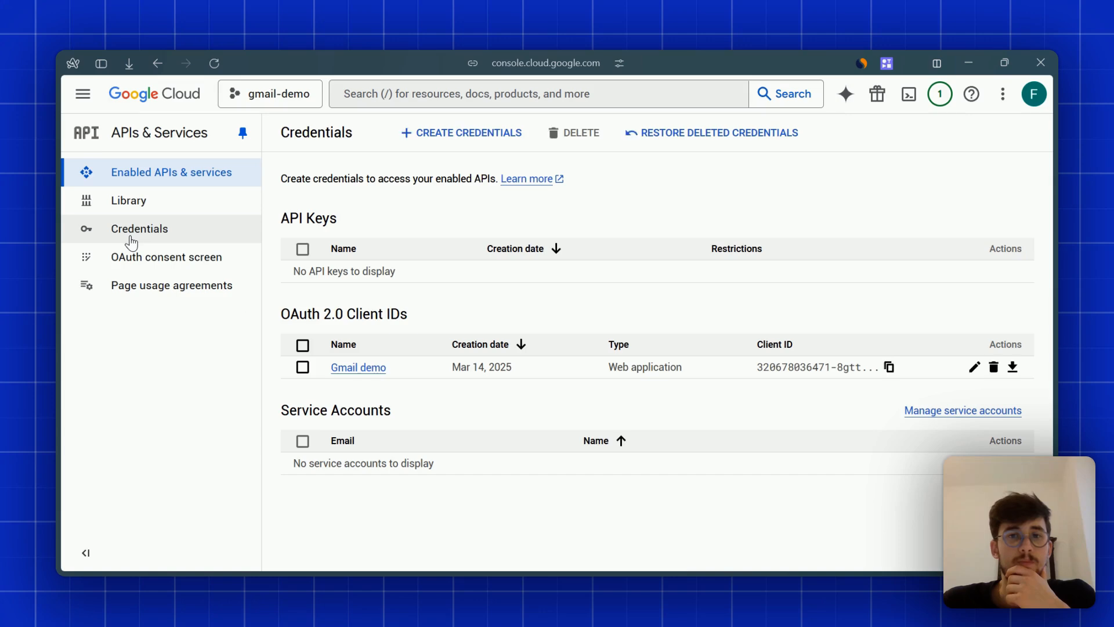
- Open the Gmail demo OAuth 2.0 client's details and copy its client secret
left_click(366, 368)
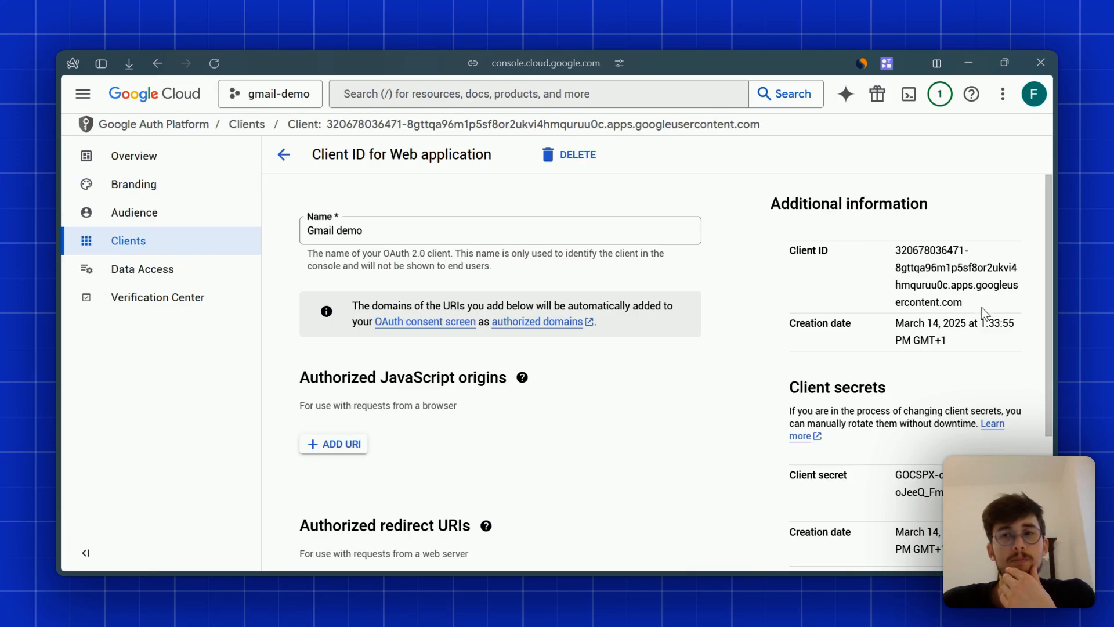
scroll(950, 295, "down", 2)
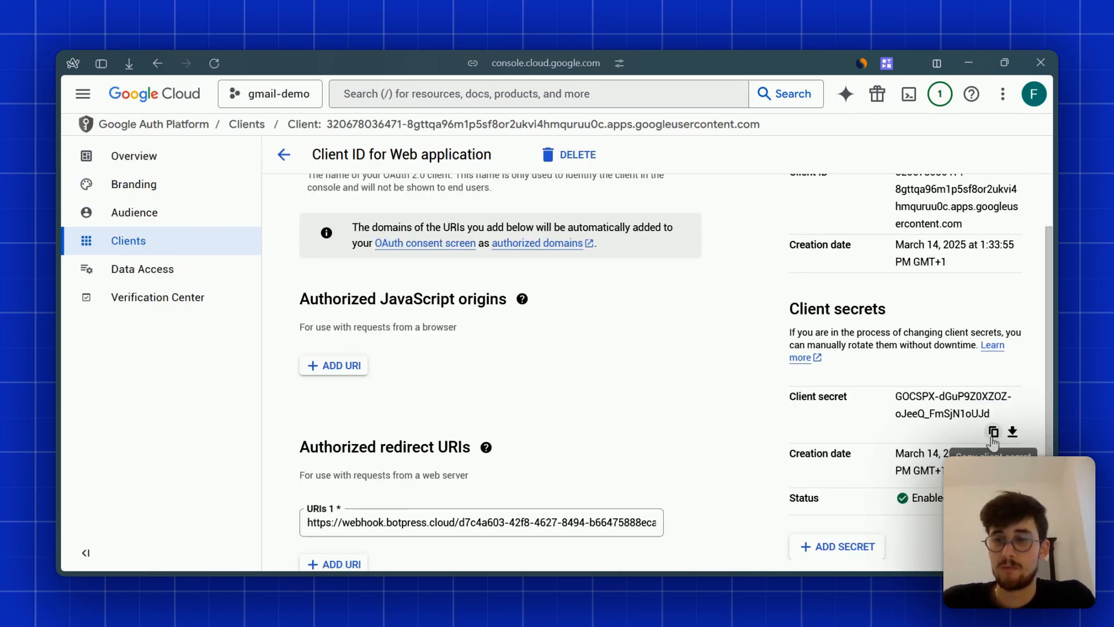
mouse_move(80, 332)
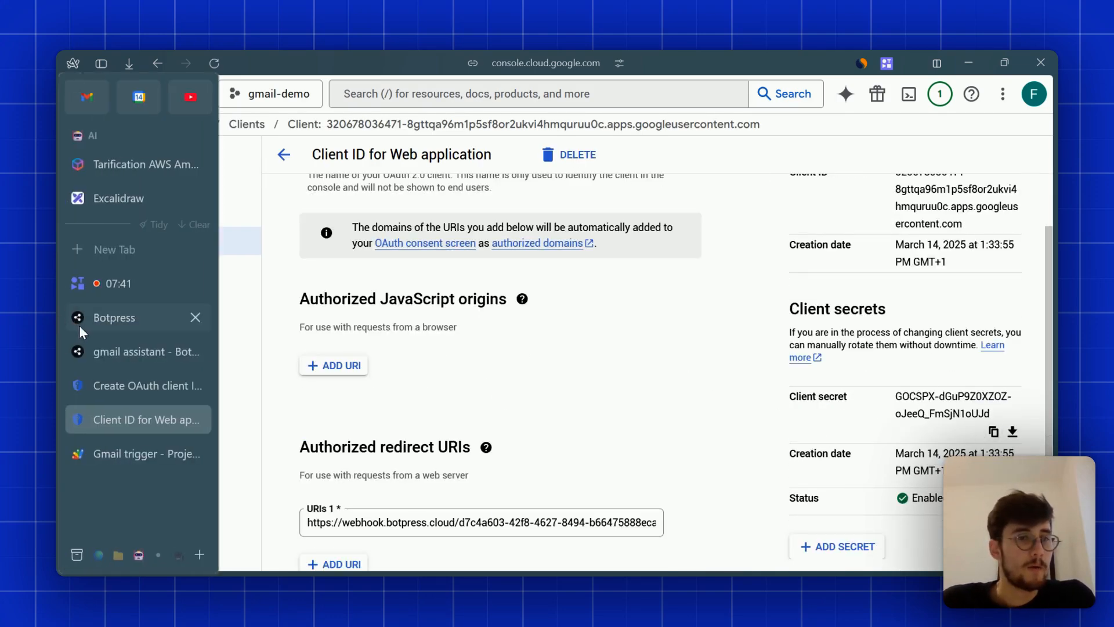
left_click(125, 351)
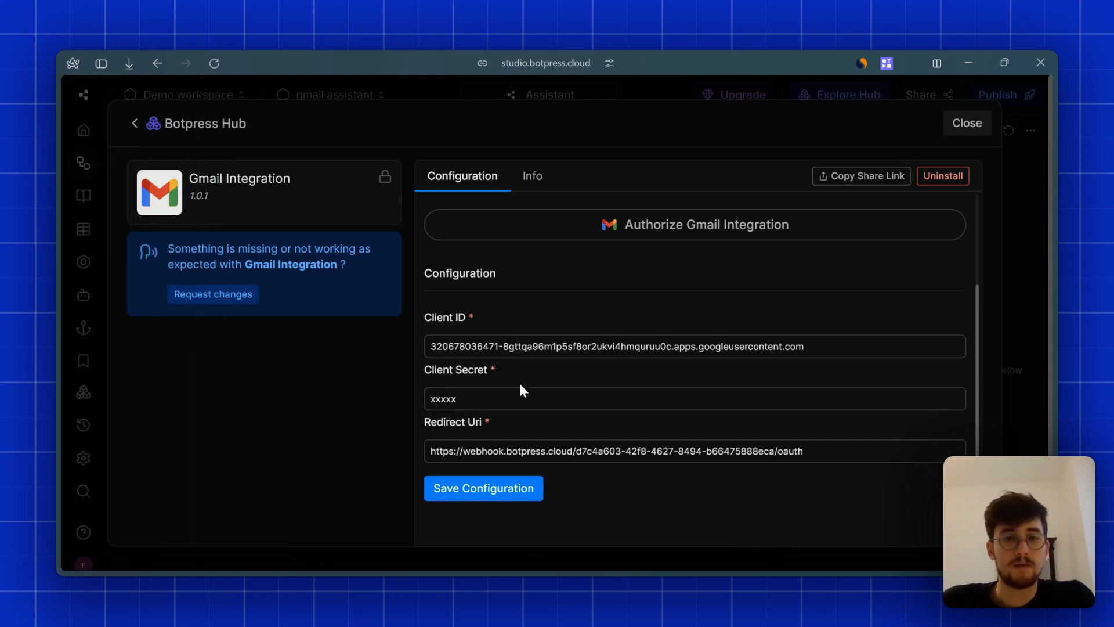
- Replace the placeholder Client Secret with the copied secret, save the configuration, and close it
double_click(512, 393)
key("ctrl+v")
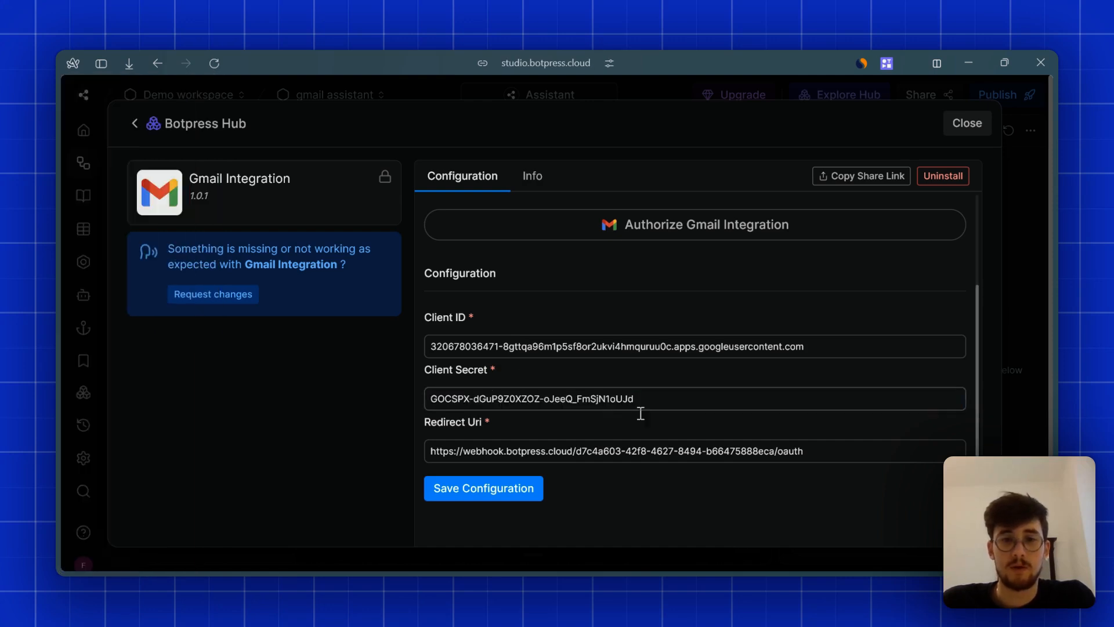
left_click(496, 487)
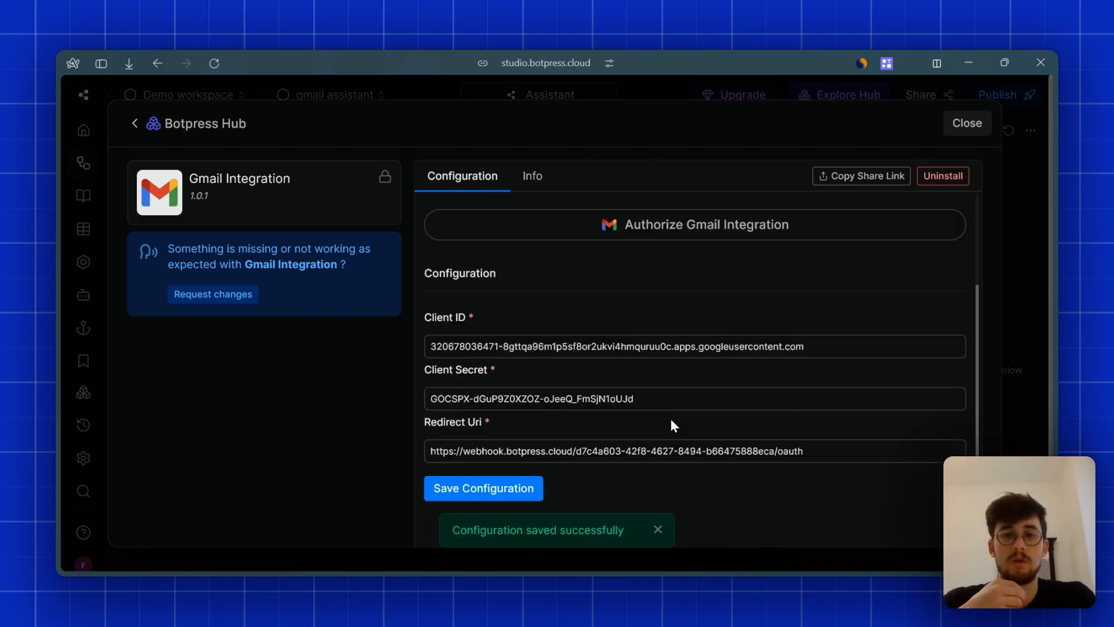
left_click(966, 122)
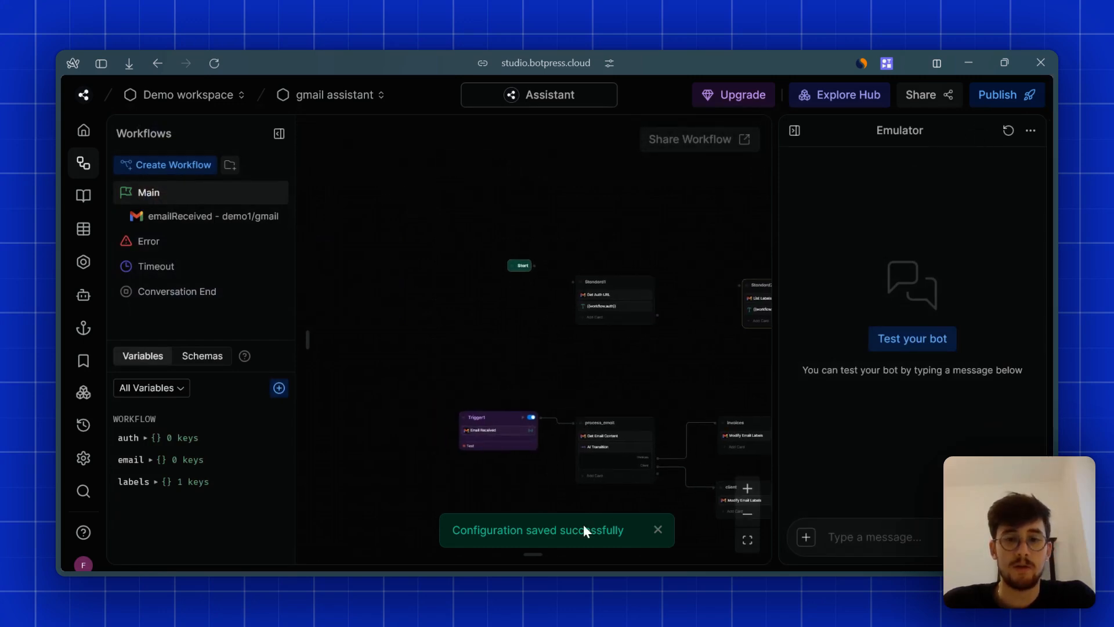
- Delete the old Standard1 node and add a fresh standard node beside Start
scroll(508, 335, "up", 1)
left_click_drag(597, 349, 516, 390)
right_click(533, 323)
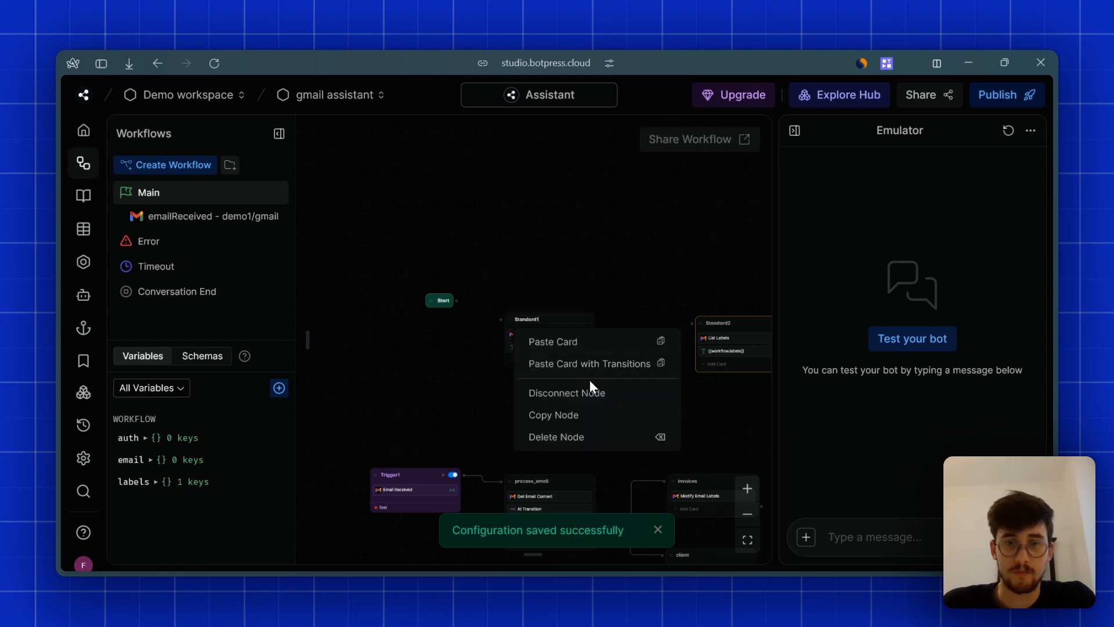
left_click(570, 437)
left_click(628, 397)
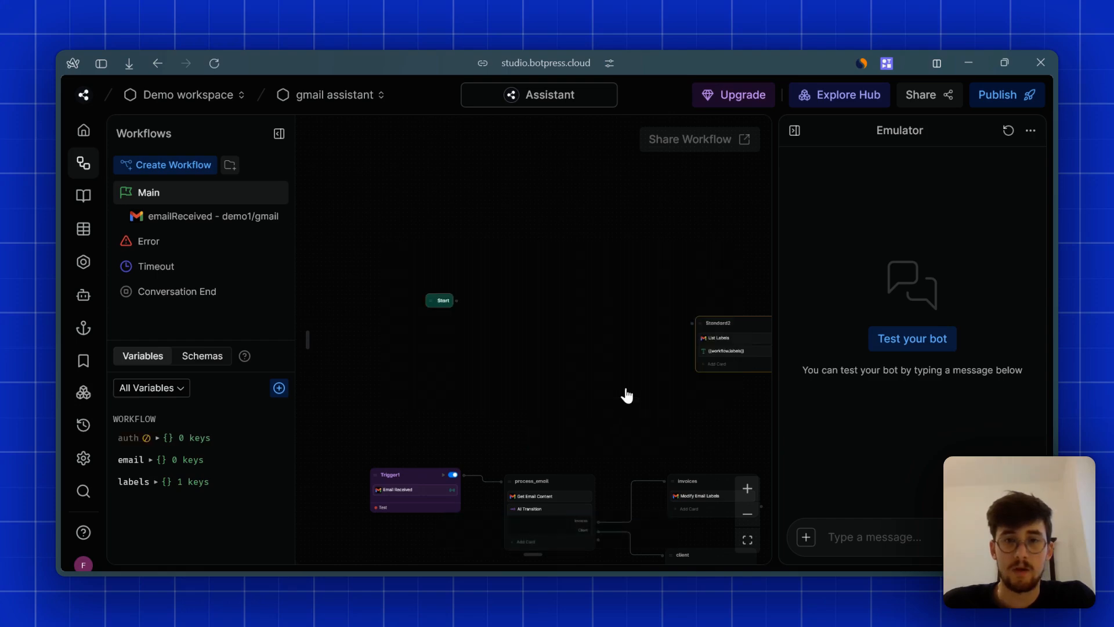
right_click(494, 294)
left_click(522, 312)
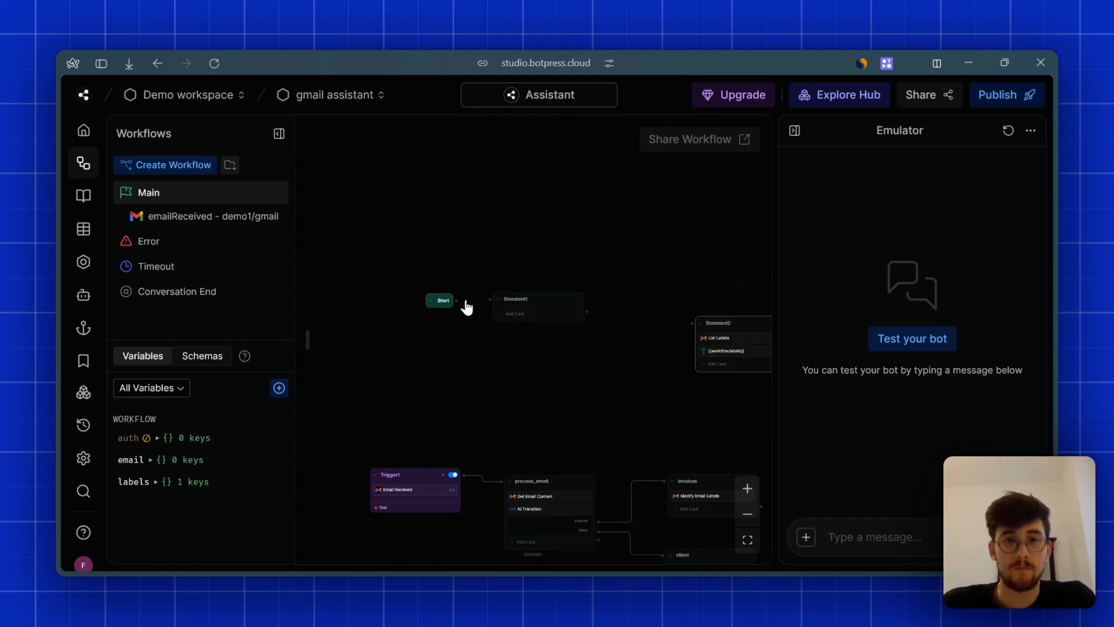
- Add a Get Auth URL card to Standard1 storing its output in workflow.auth
left_click(516, 314)
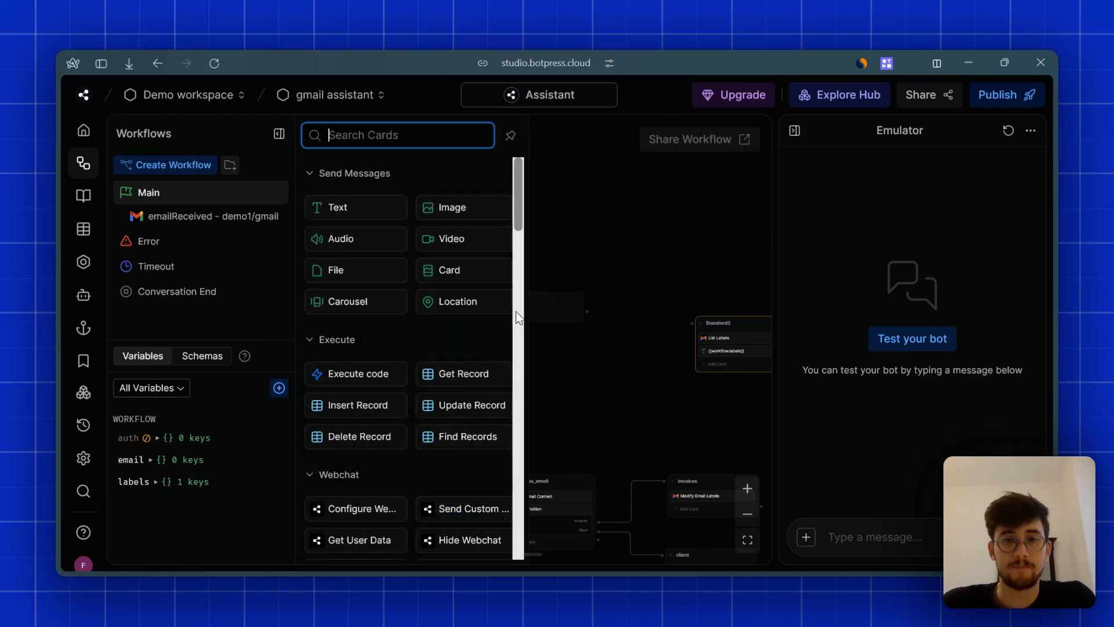
scroll(413, 319, "down", 15)
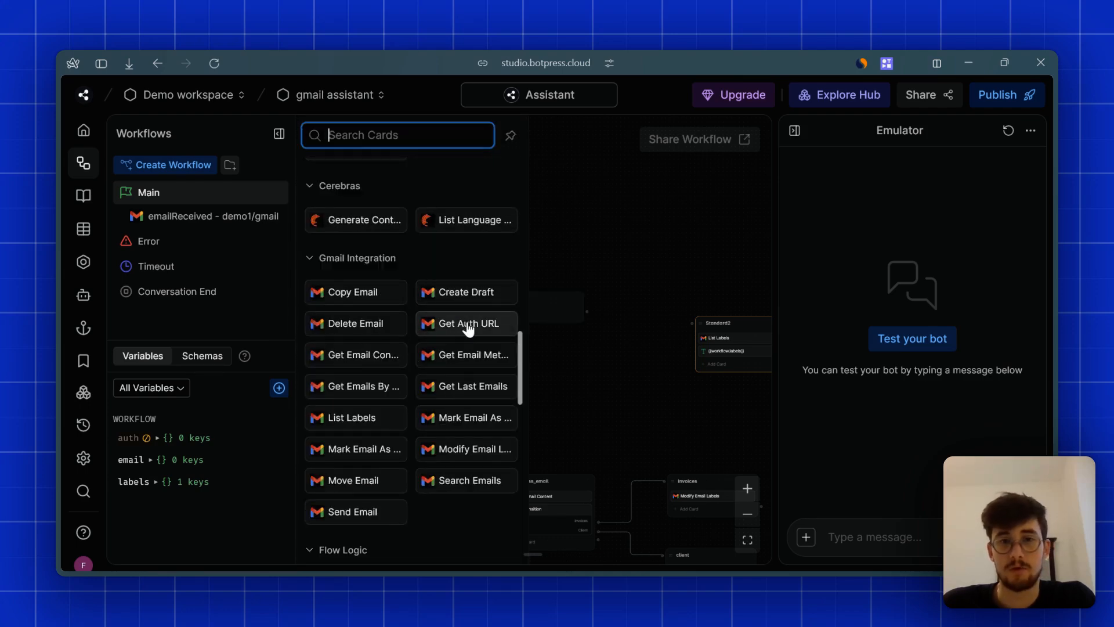
left_click(468, 328)
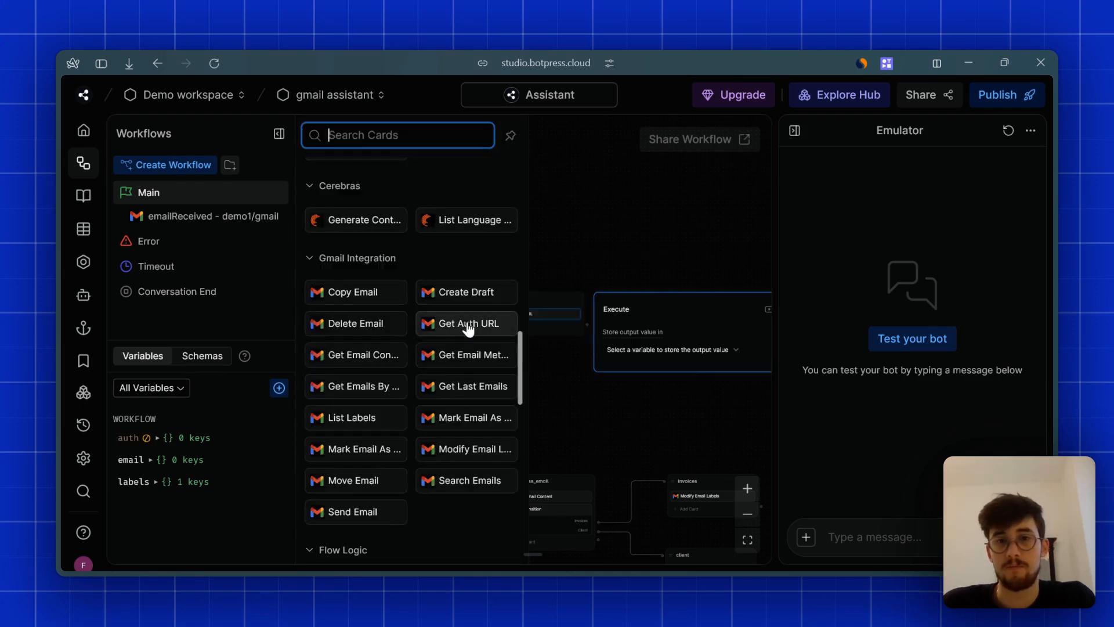
left_click(690, 350)
left_click(647, 429)
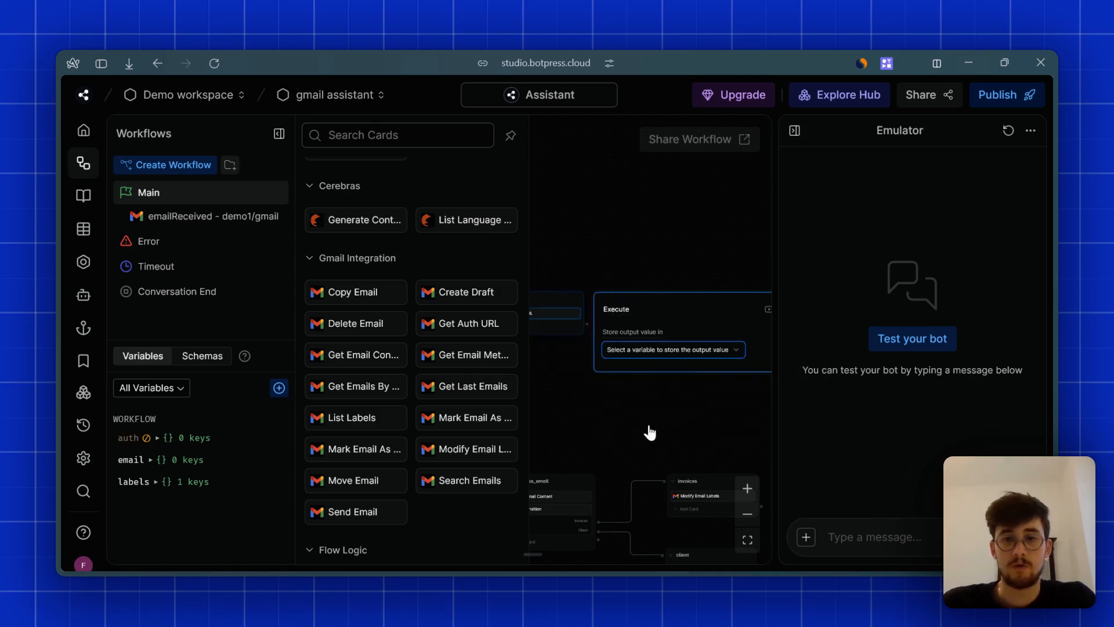
left_click(653, 248)
- Add a Text card showing {{workflow.auth}}, test the bot, and open the returned auth link
left_click(547, 329)
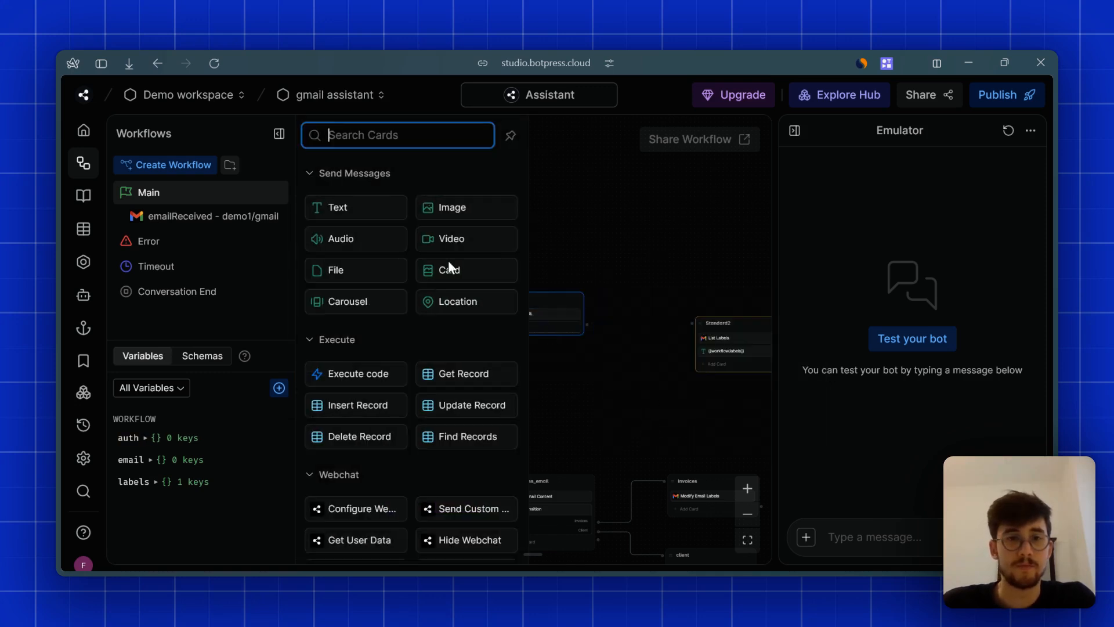
left_click(355, 209)
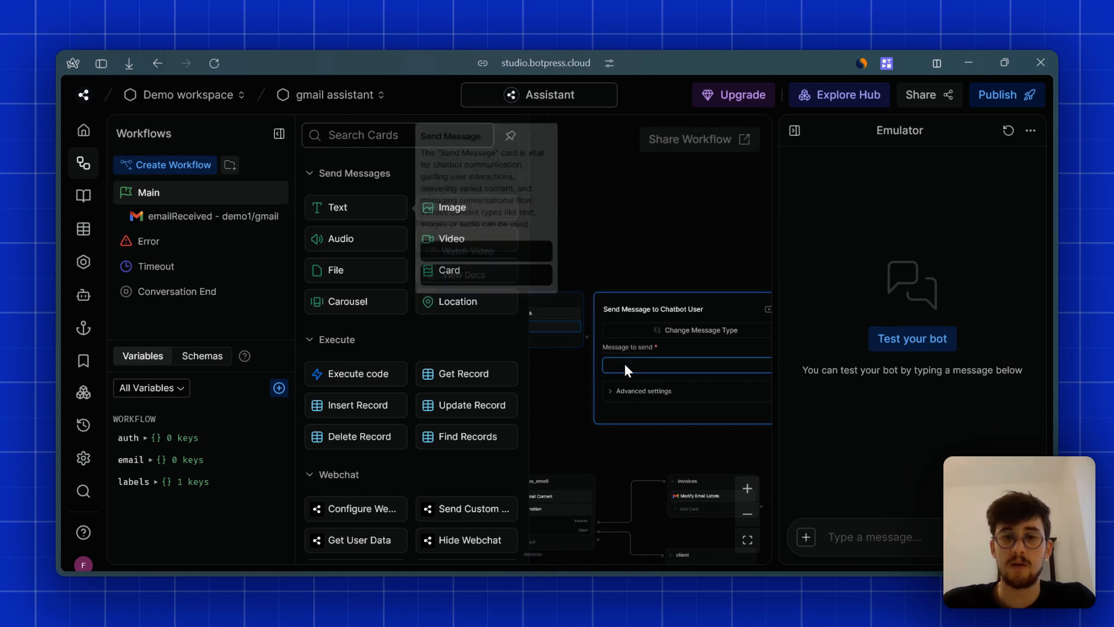
type("{{workflow.au}}")
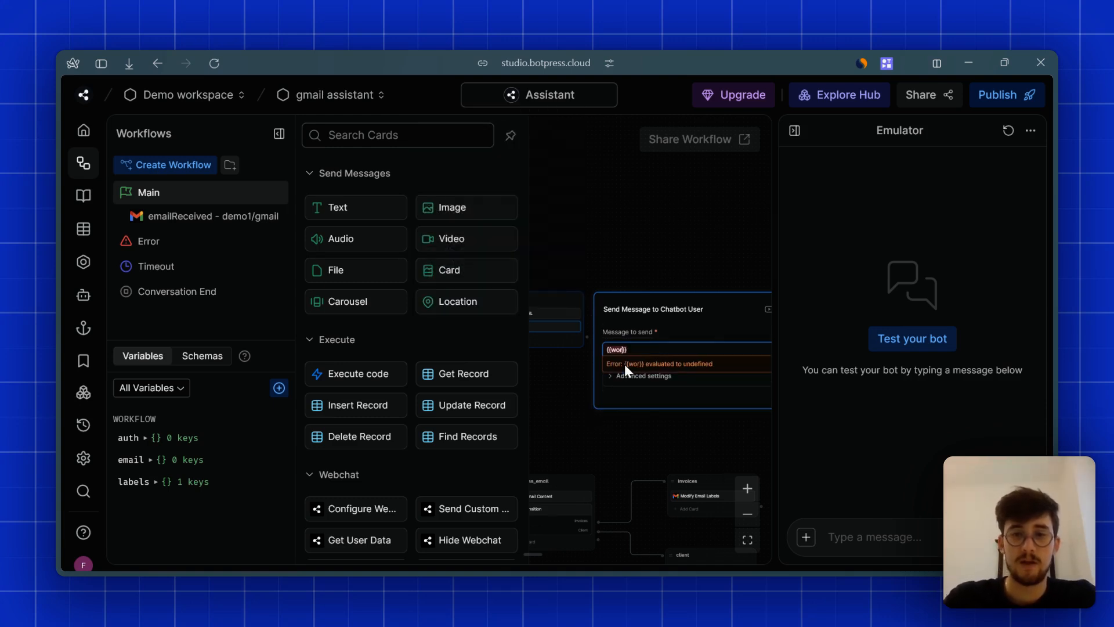
type("th")
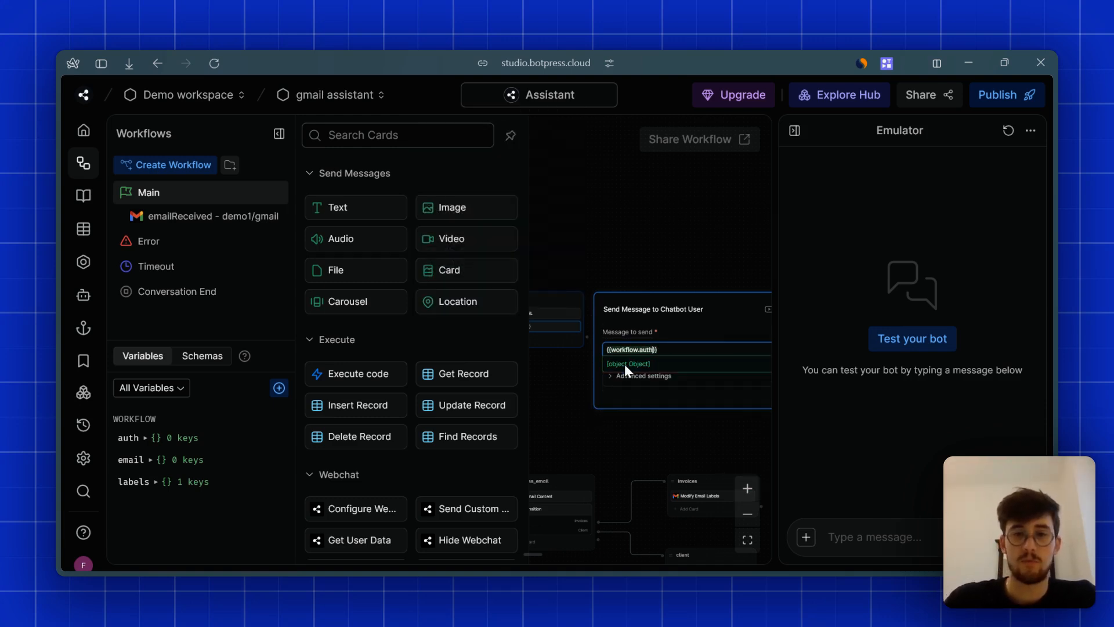
left_click(614, 226)
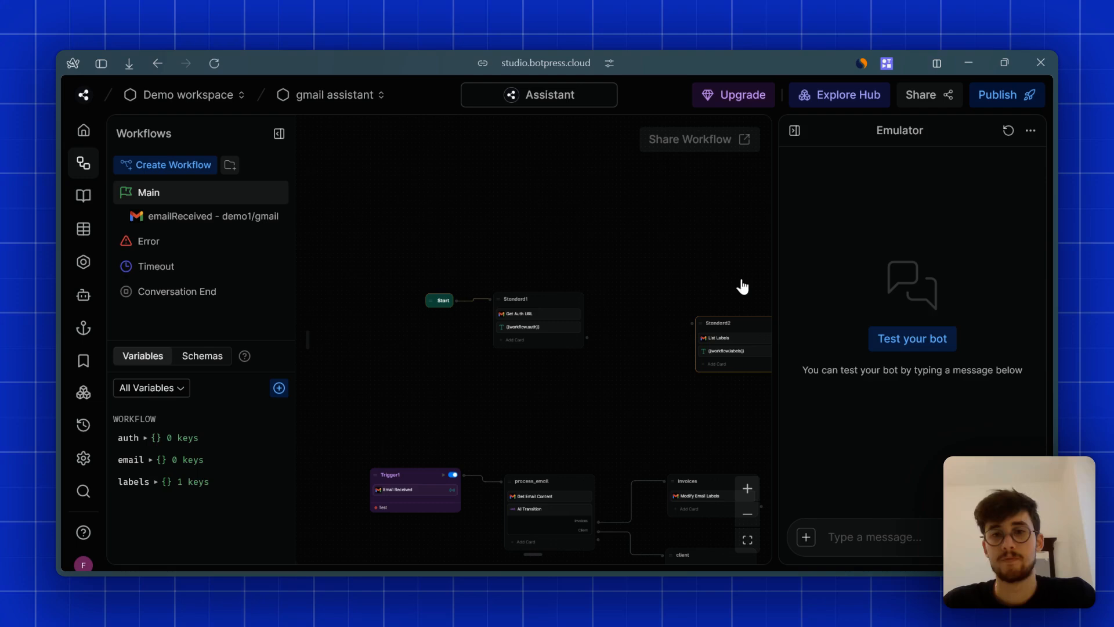
left_click(917, 339)
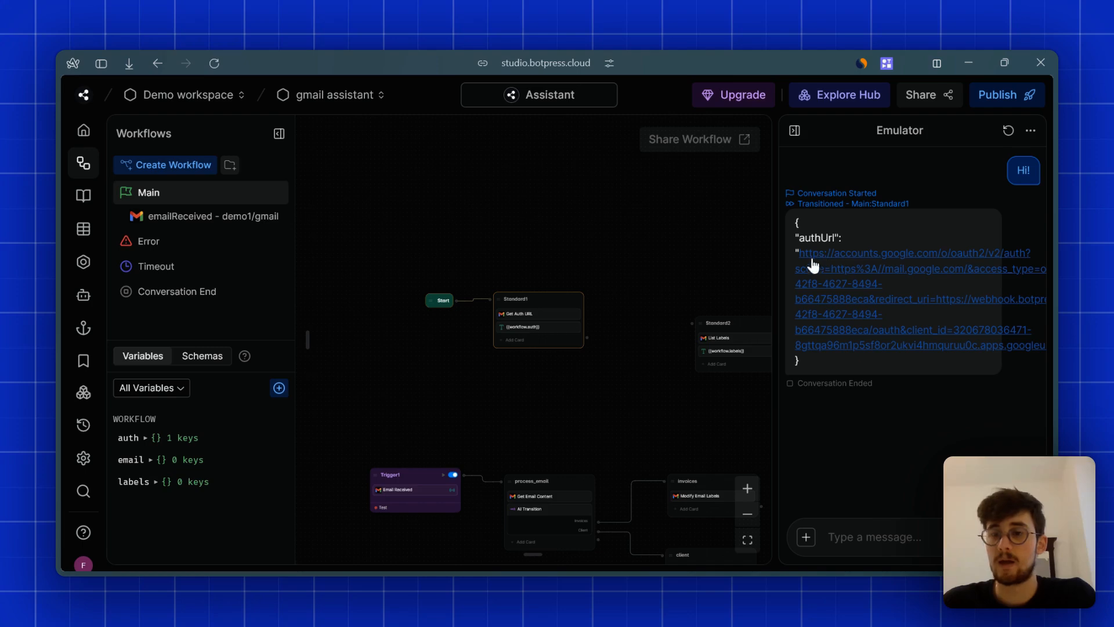
left_click(860, 272)
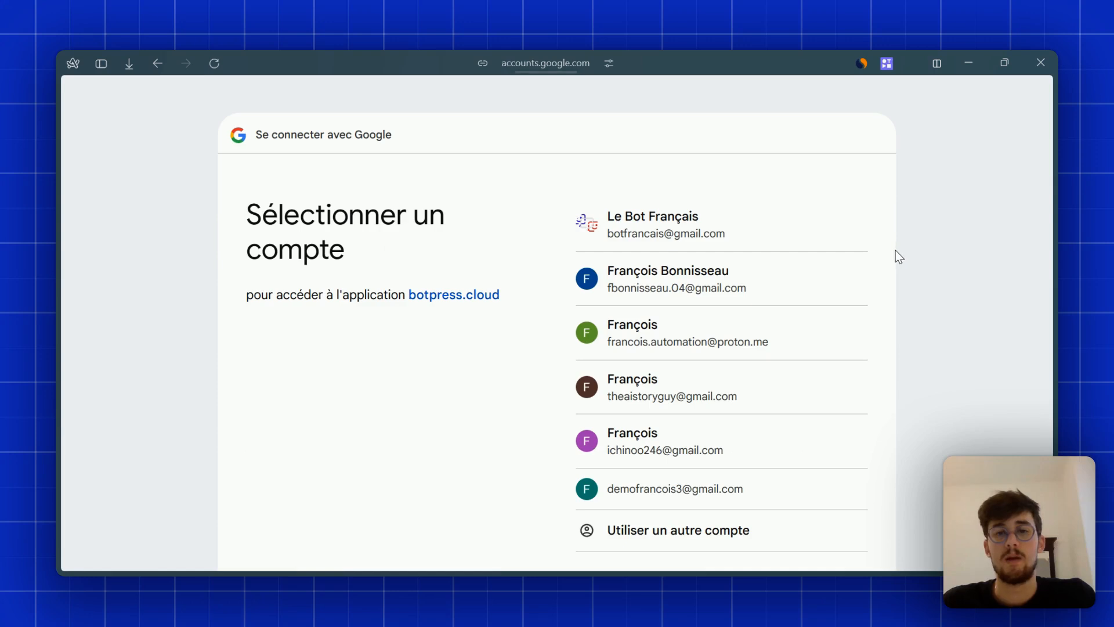
- Sign in with the demo Google account and proceed past the unverified-app warning
scroll(872, 345, "down", 2)
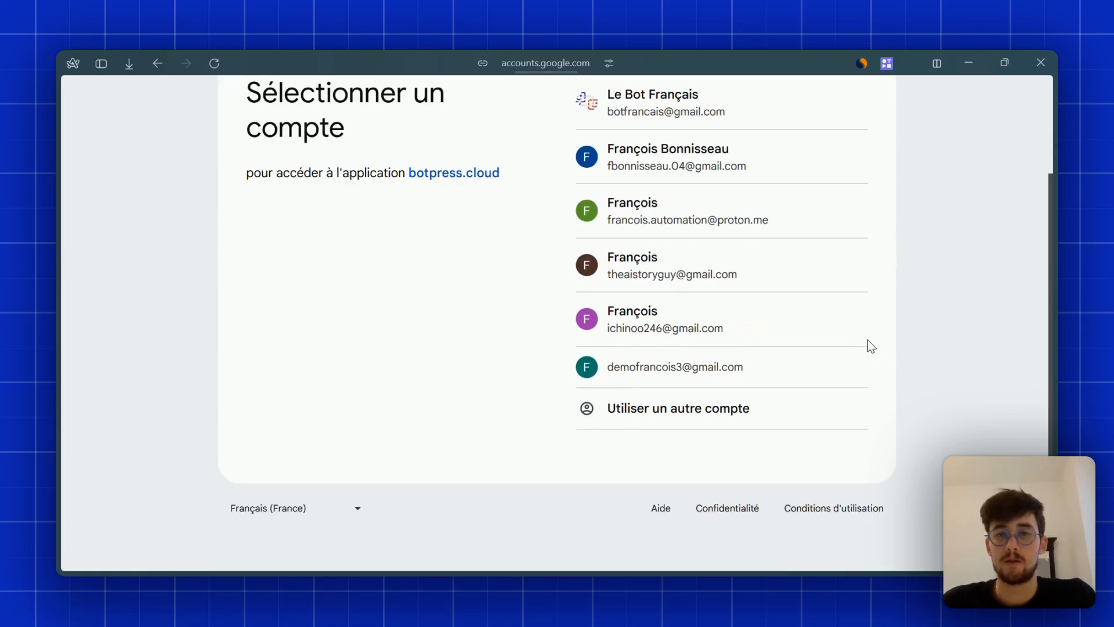
left_click(624, 373)
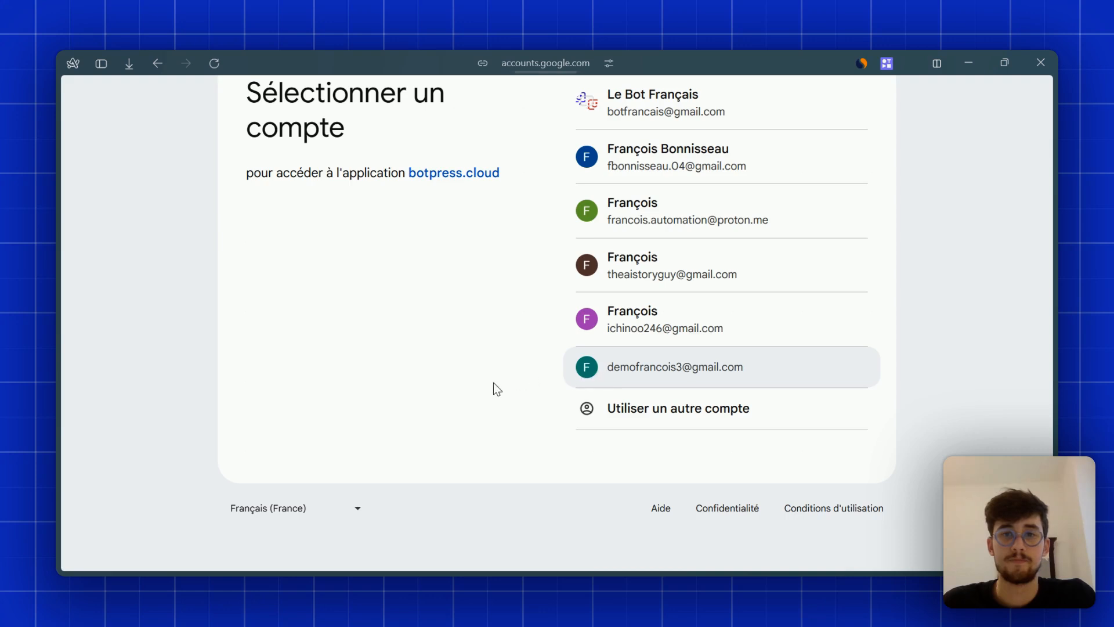
scroll(702, 367, "up", 2)
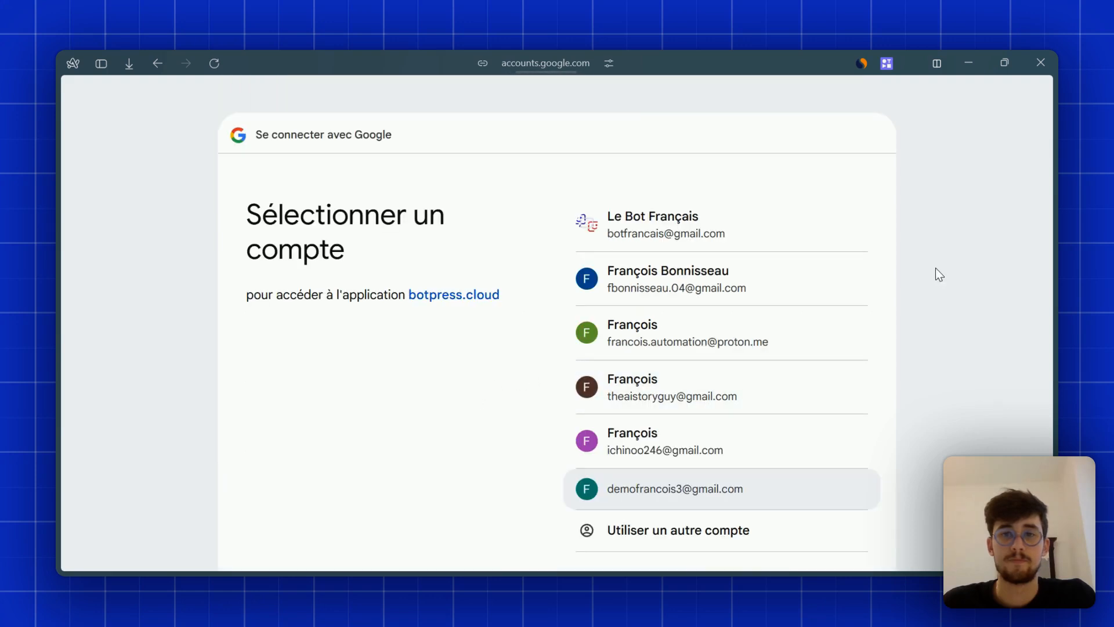
left_click(718, 488)
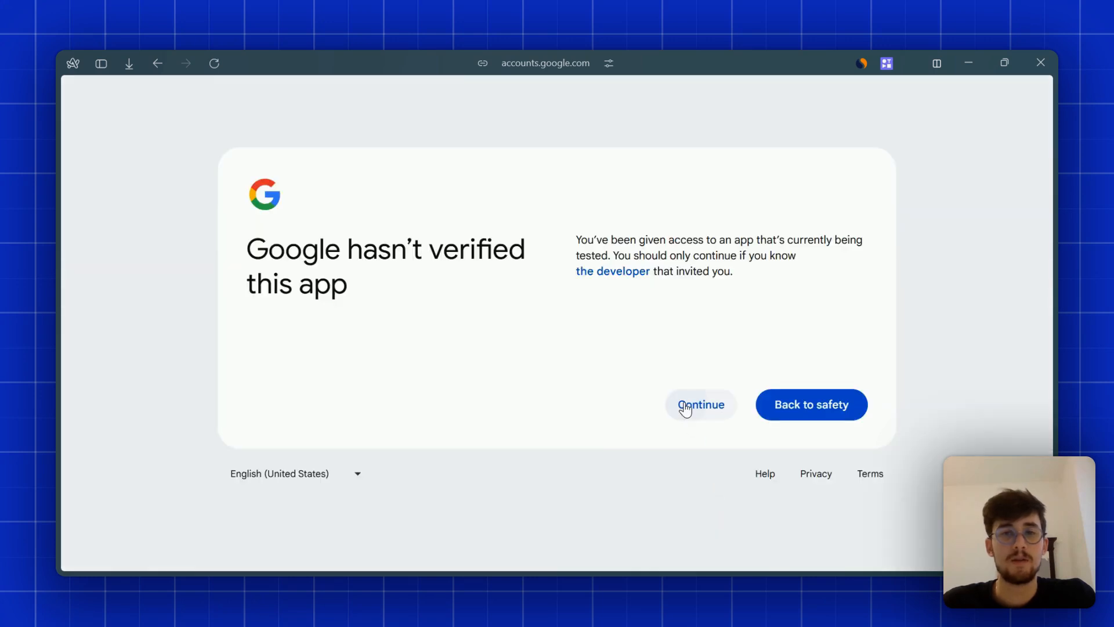
left_click(686, 408)
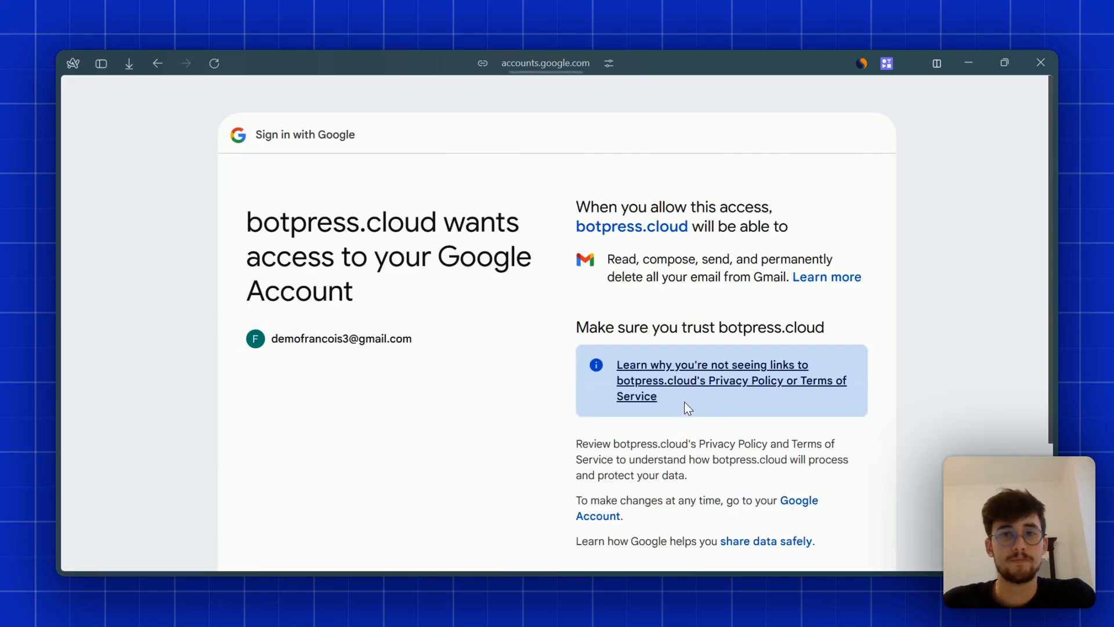
- Grant botpress.cloud access to the Gmail account on the consent screen
scroll(582, 259, "down", 3)
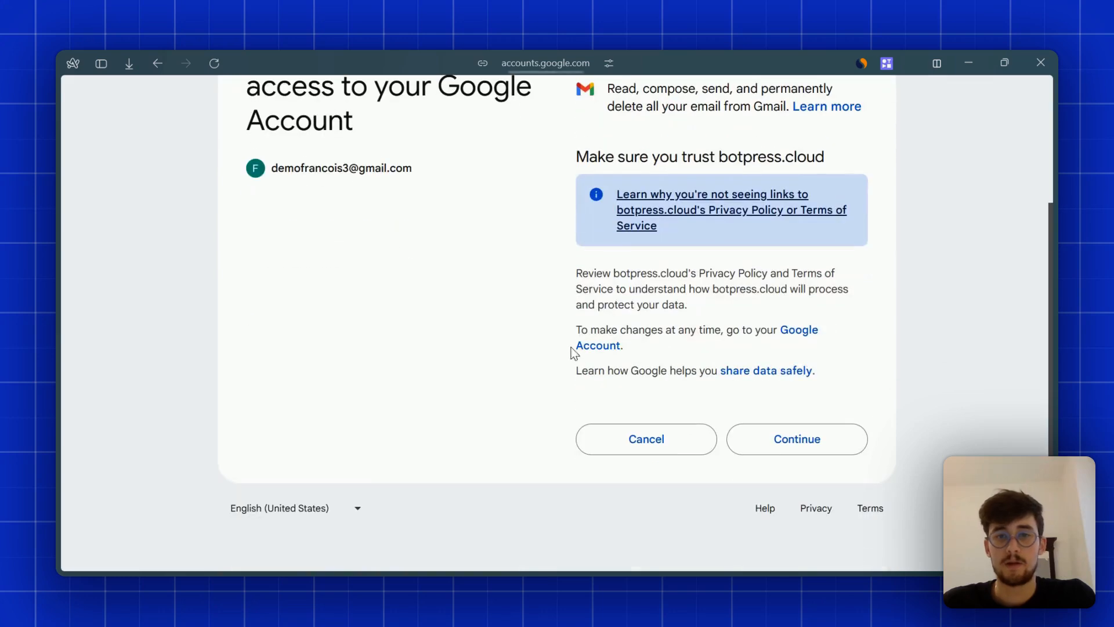
scroll(572, 353, "up", 3)
left_click_drag(689, 207, 778, 225)
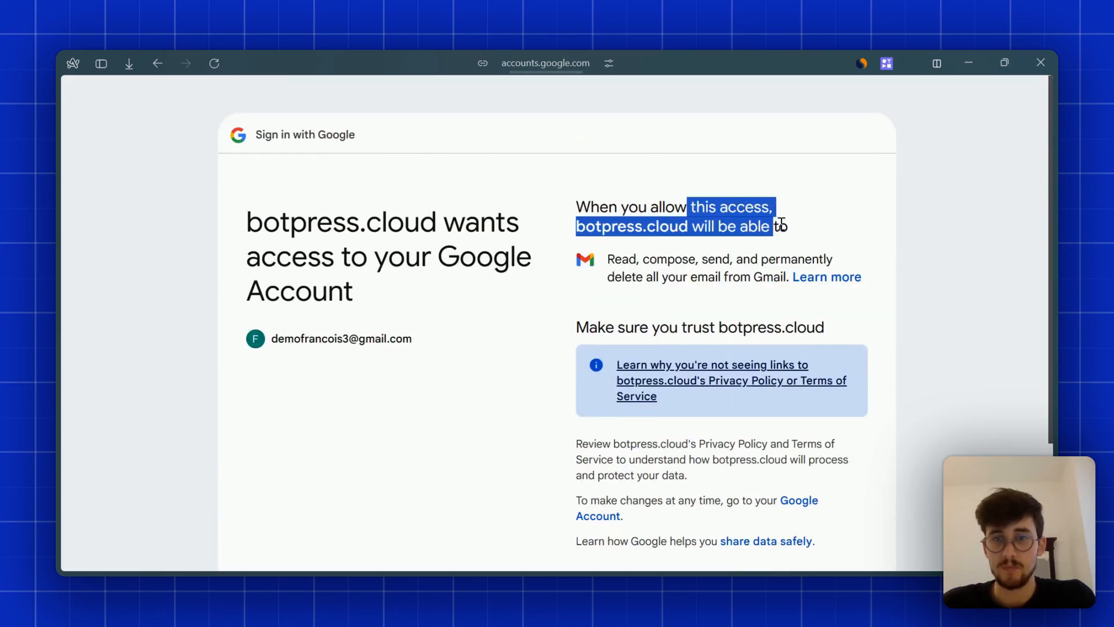
left_click(841, 236)
scroll(874, 245, "down", 3)
left_click(811, 436)
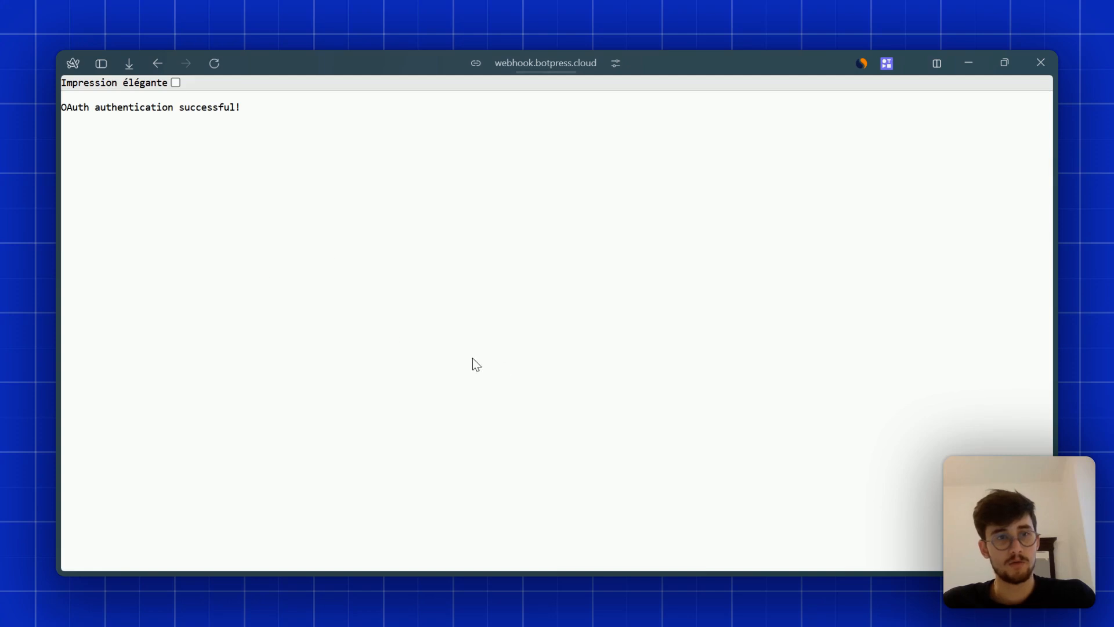
- Close the OAuth success page, reset the emulator, and move Standard1 up and Standard2 beside Start
mouse_move(56, 340)
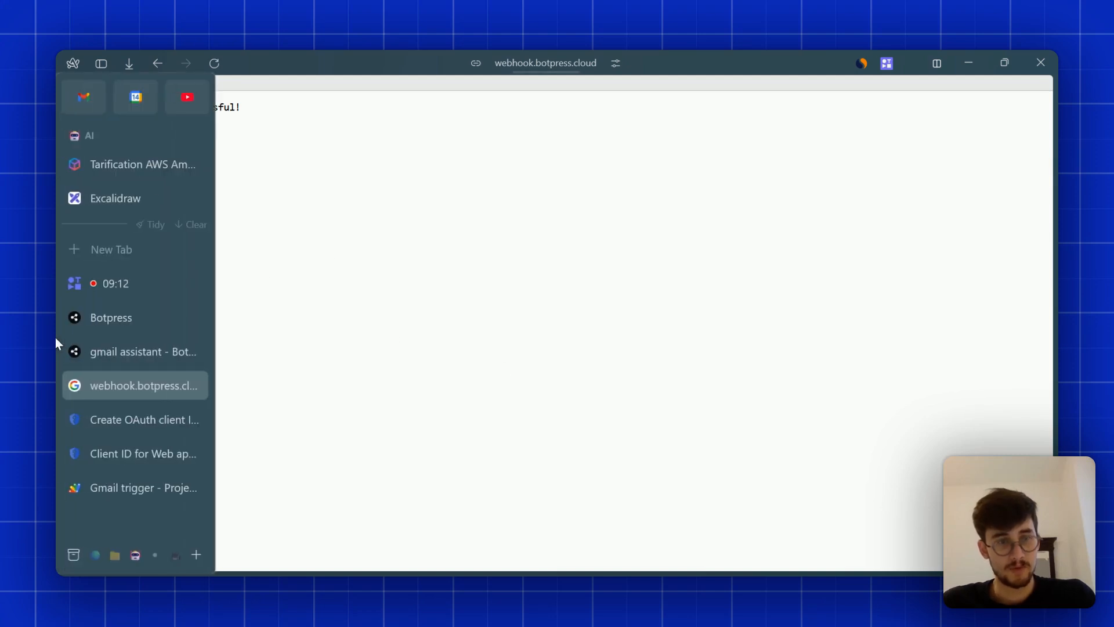
left_click(195, 385)
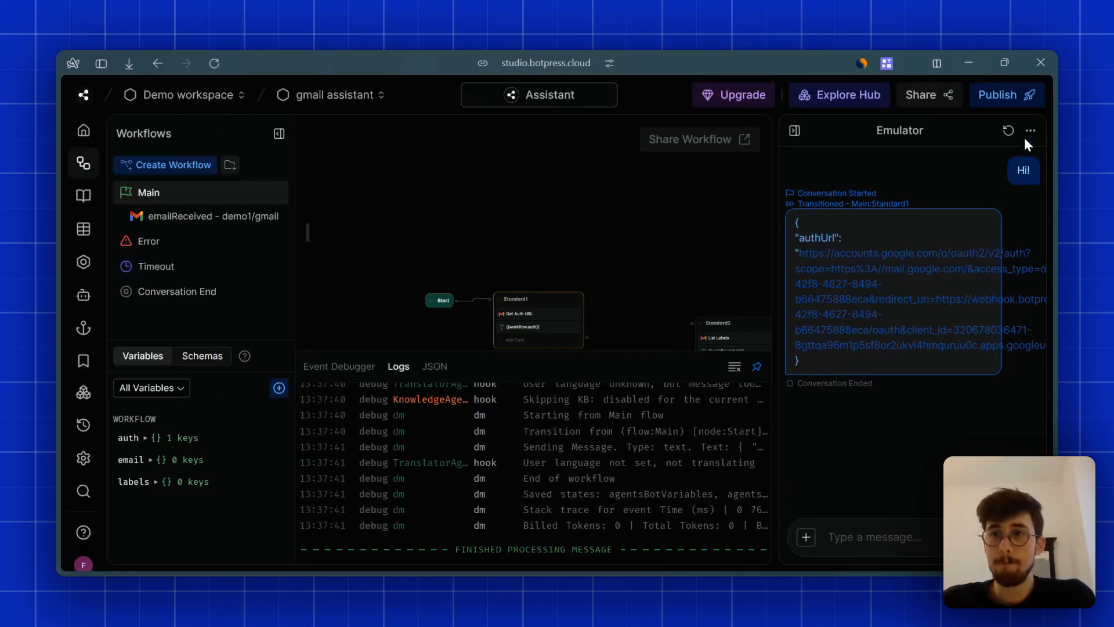
left_click(1008, 130)
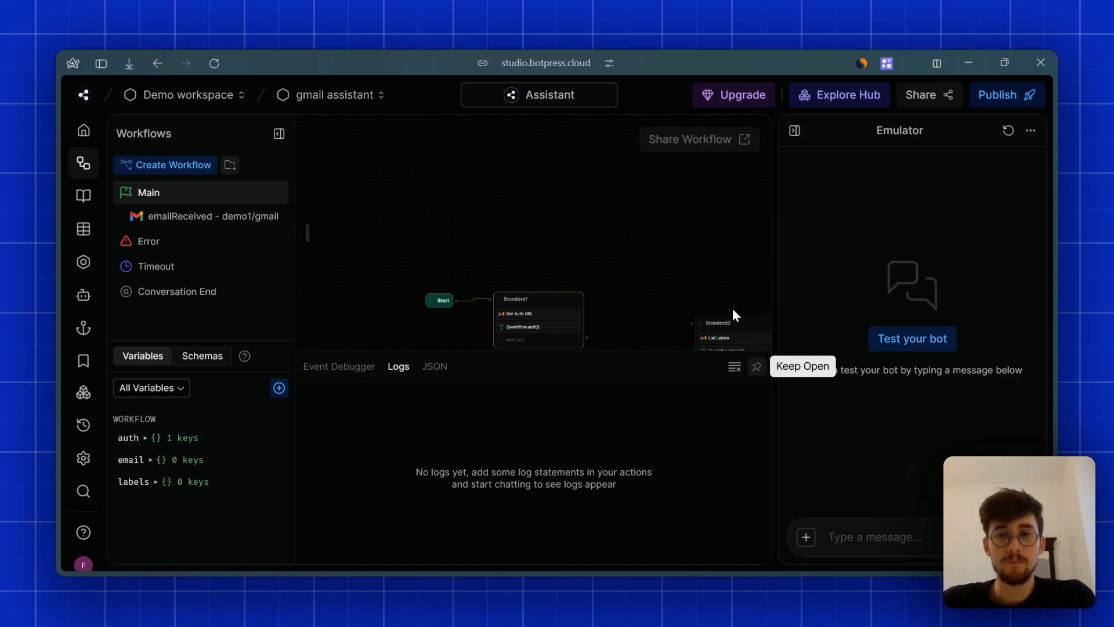
scroll(604, 258, "right", 2)
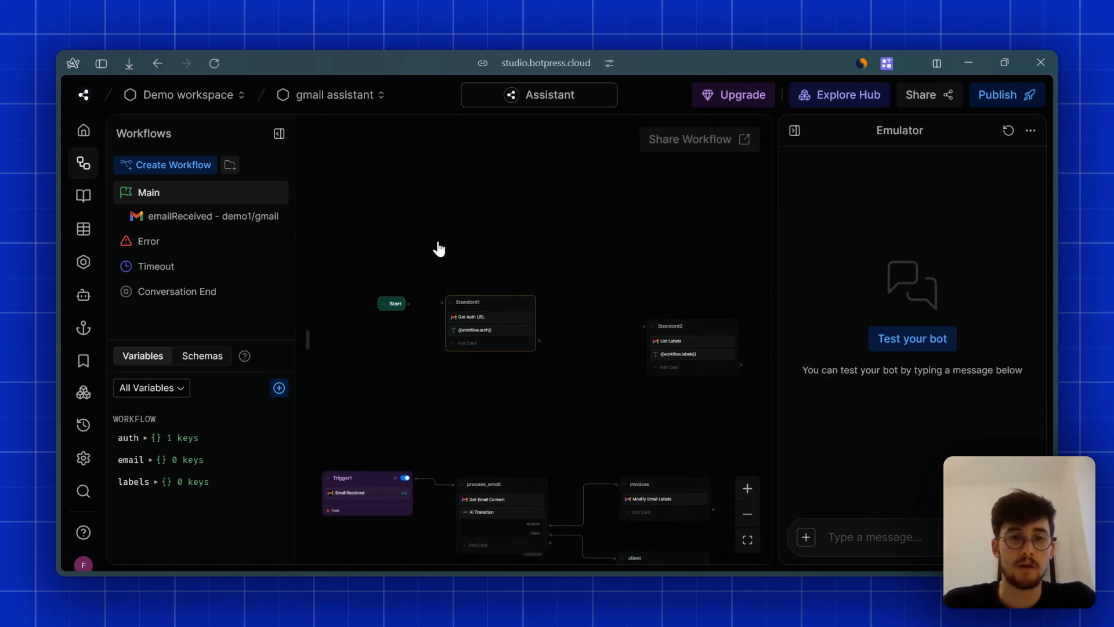
left_click_drag(478, 303, 522, 187)
left_click(459, 246)
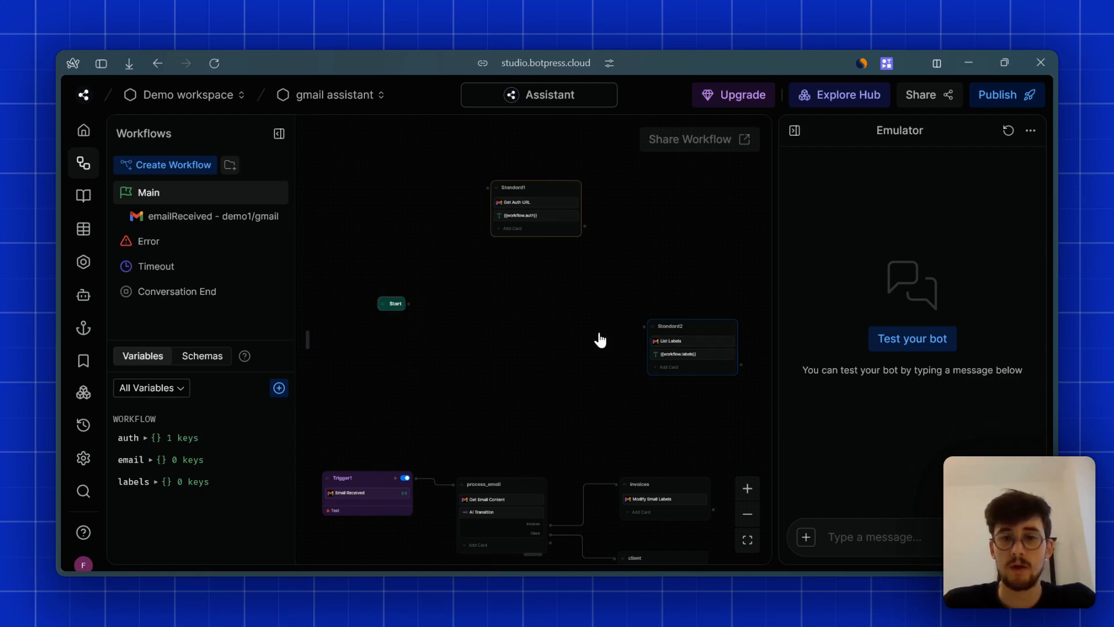
left_click_drag(673, 339, 470, 306)
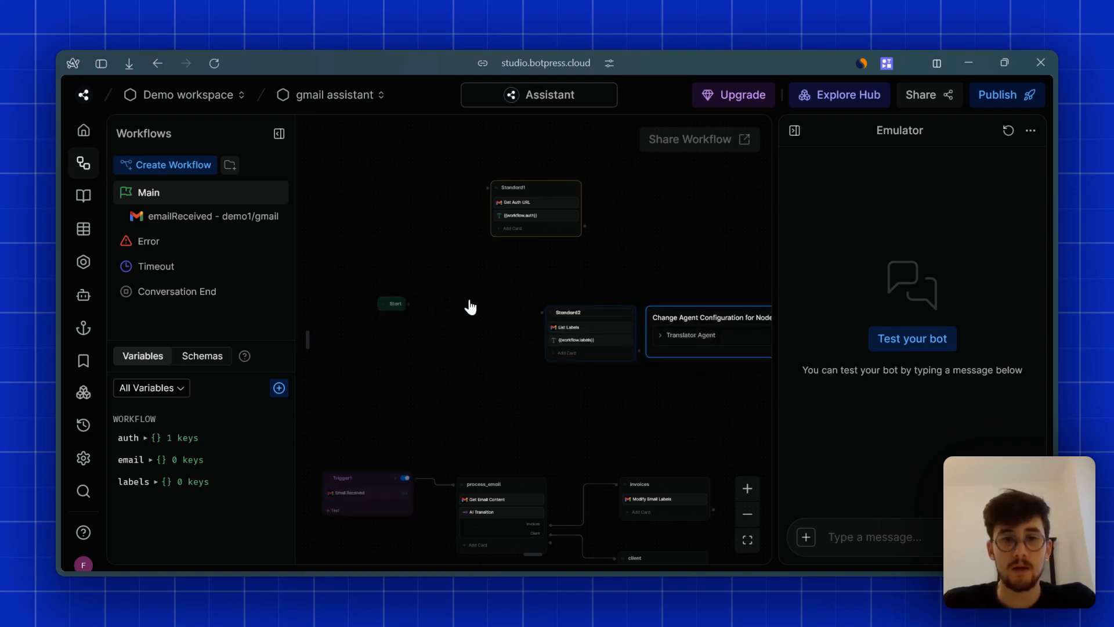
left_click(493, 287)
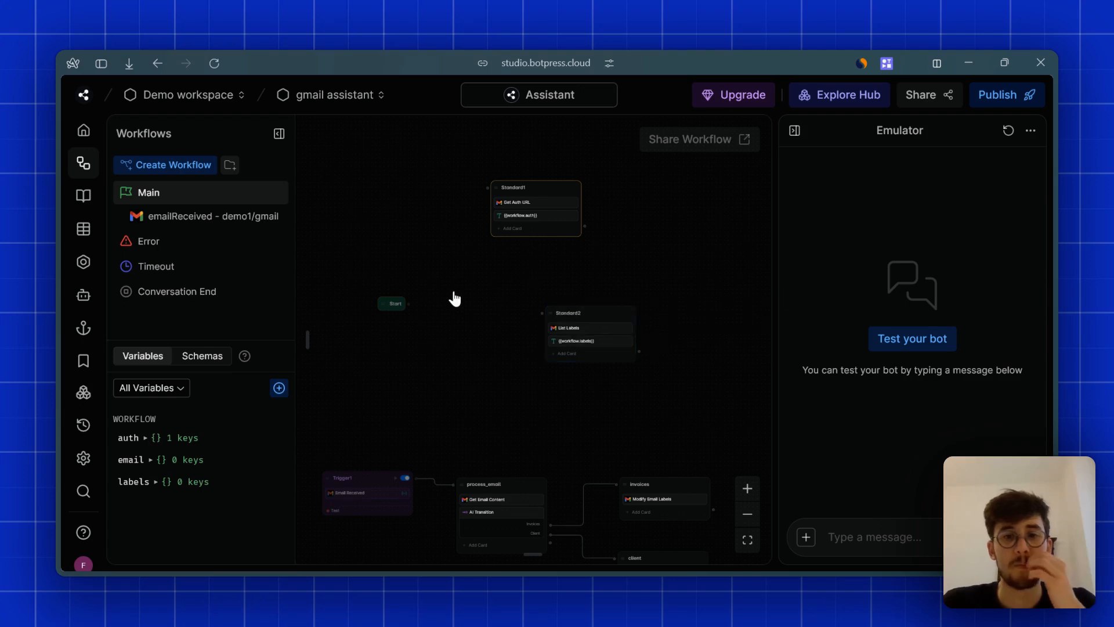
- Connect Start to Standard2's List Labels card and test the bot to get the labels JSON
left_click_drag(409, 302, 567, 316)
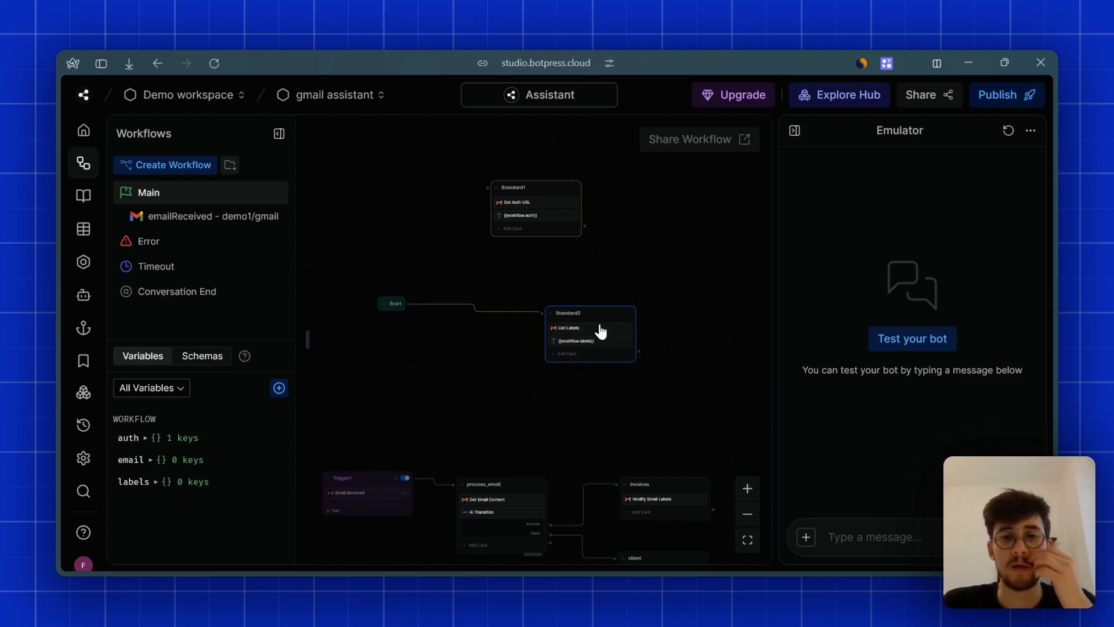
left_click(592, 331)
left_click(612, 276)
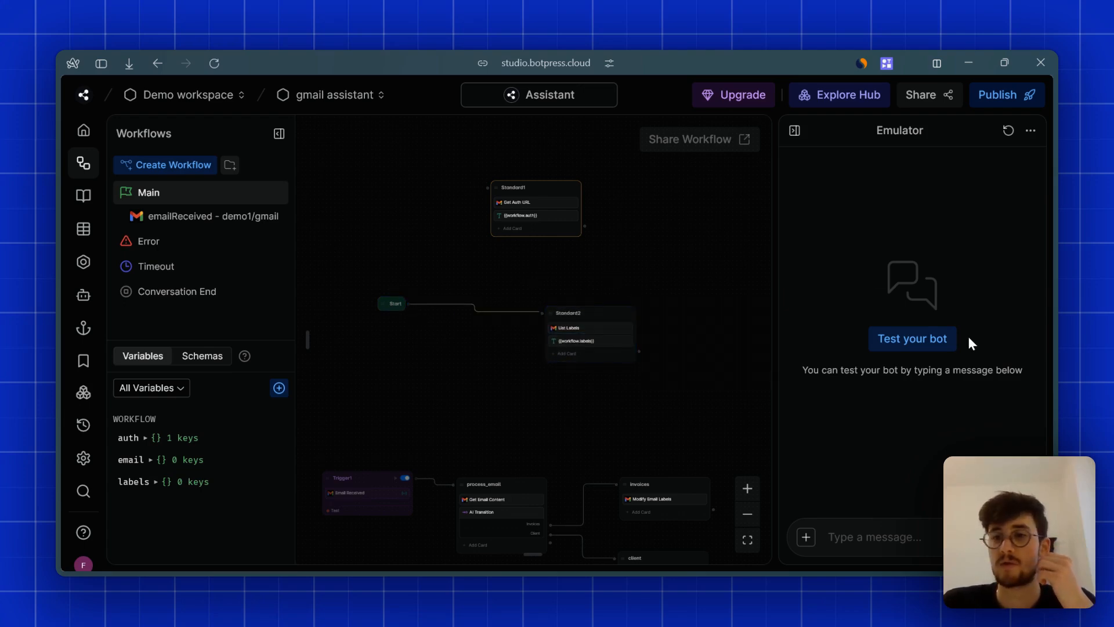
left_click(936, 338)
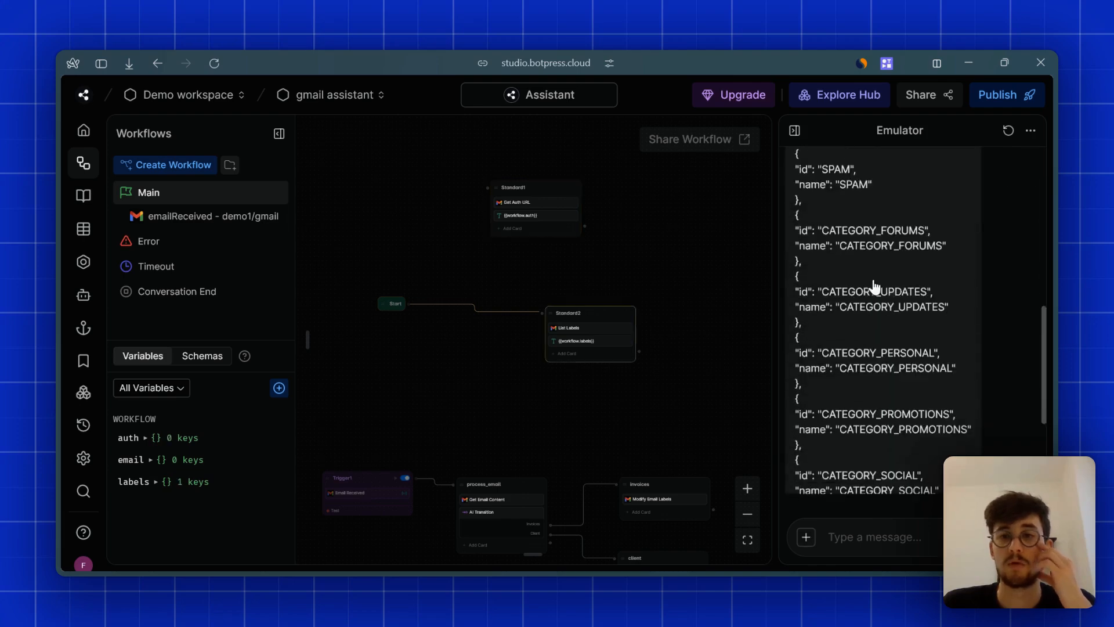
scroll(877, 325, "up", 5)
scroll(917, 325, "up", 5)
scroll(950, 273, "down", 10)
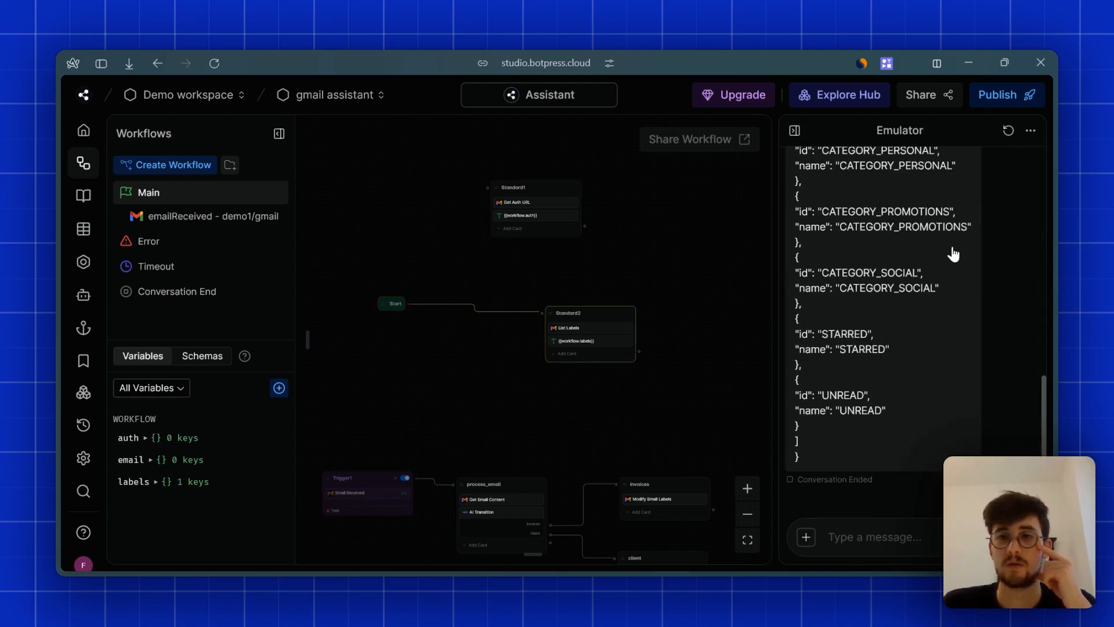
- Reset the emulator, widen the canvas, and center and select Standard2
left_click(1009, 129)
left_click_drag(777, 195, 804, 193)
scroll(633, 322, "right", 3)
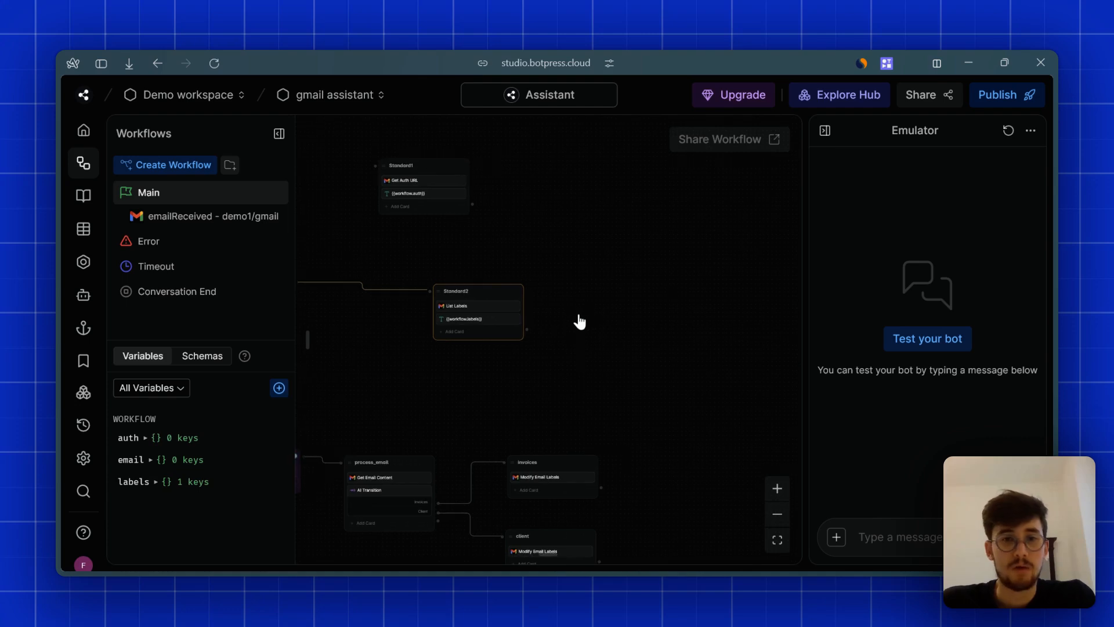
left_click_drag(579, 319, 667, 312)
left_click(579, 324)
left_click(558, 321)
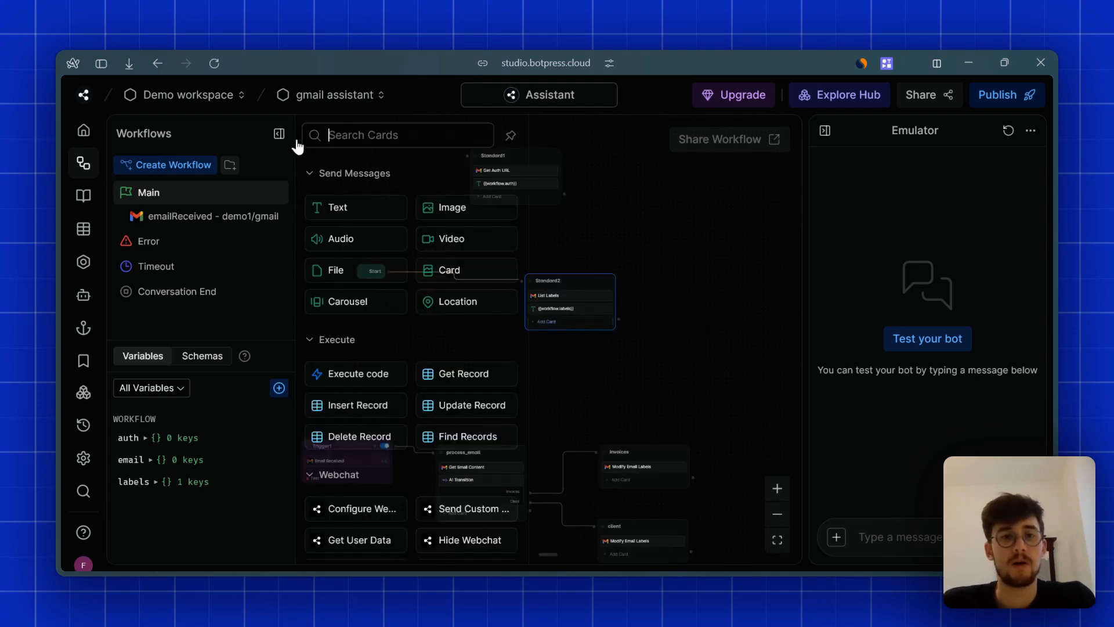
left_click(278, 134)
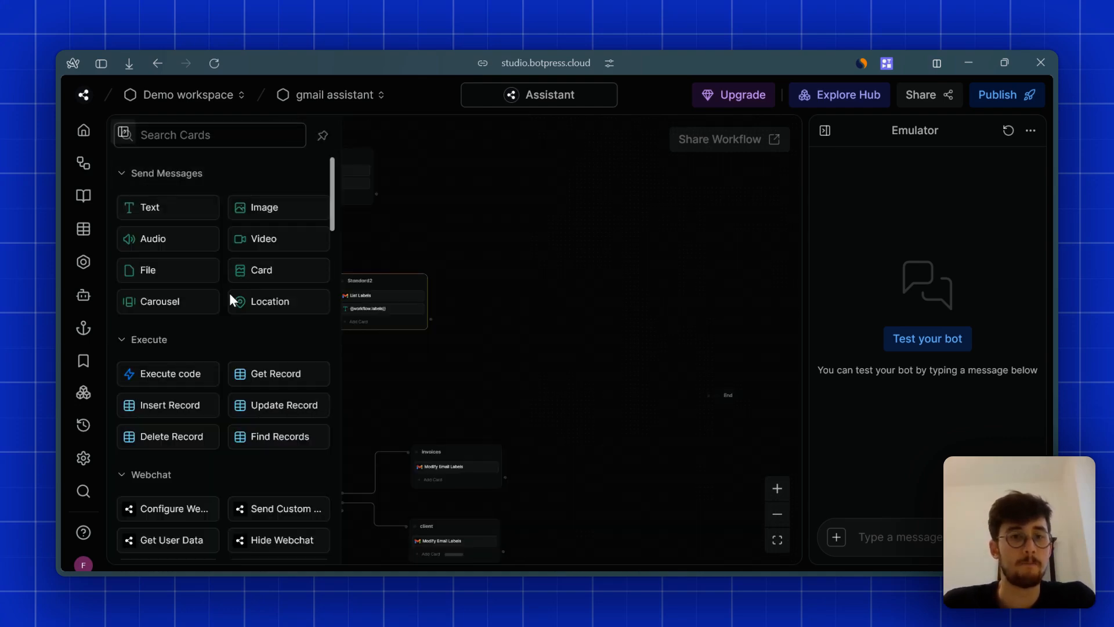
scroll(232, 313, "down", 10)
scroll(227, 319, "down", 10)
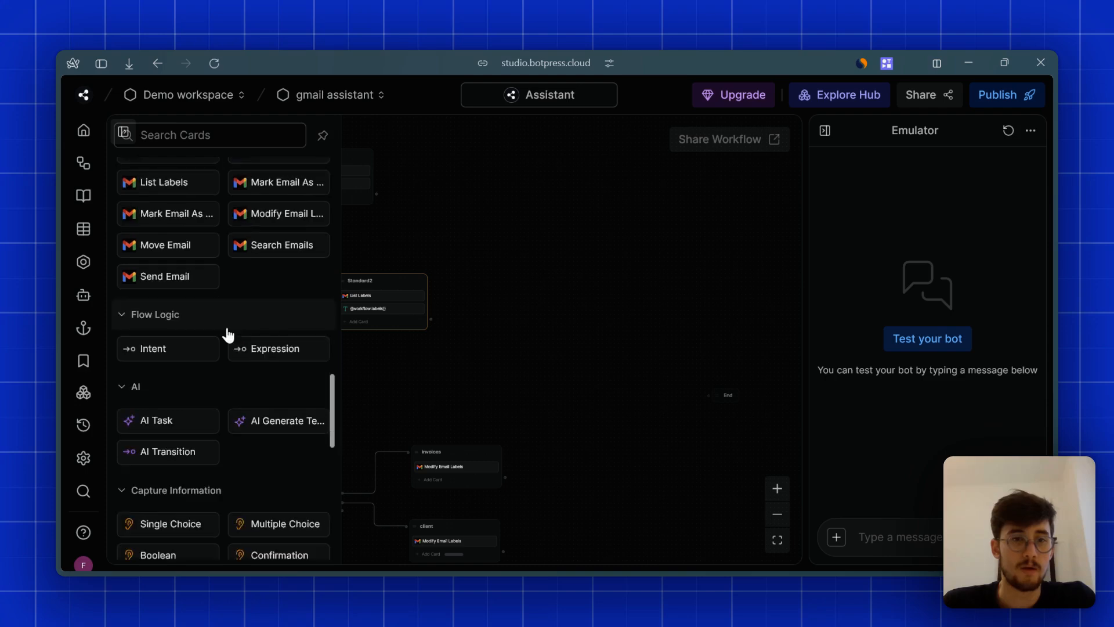
scroll(228, 327, "up", 3)
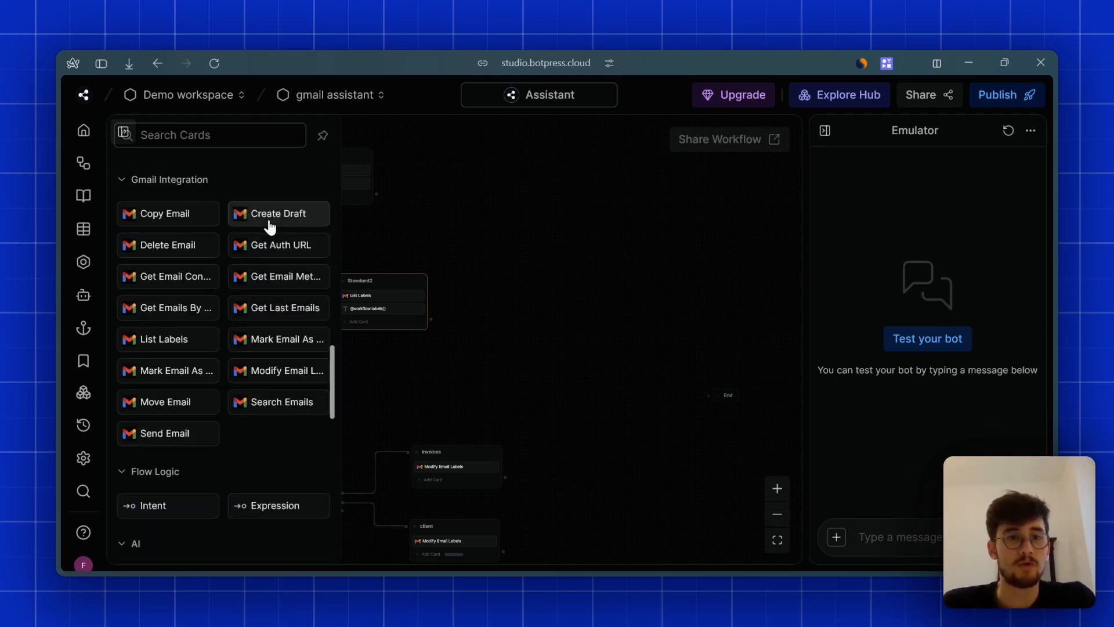
mouse_move(279, 225)
mouse_move(236, 248)
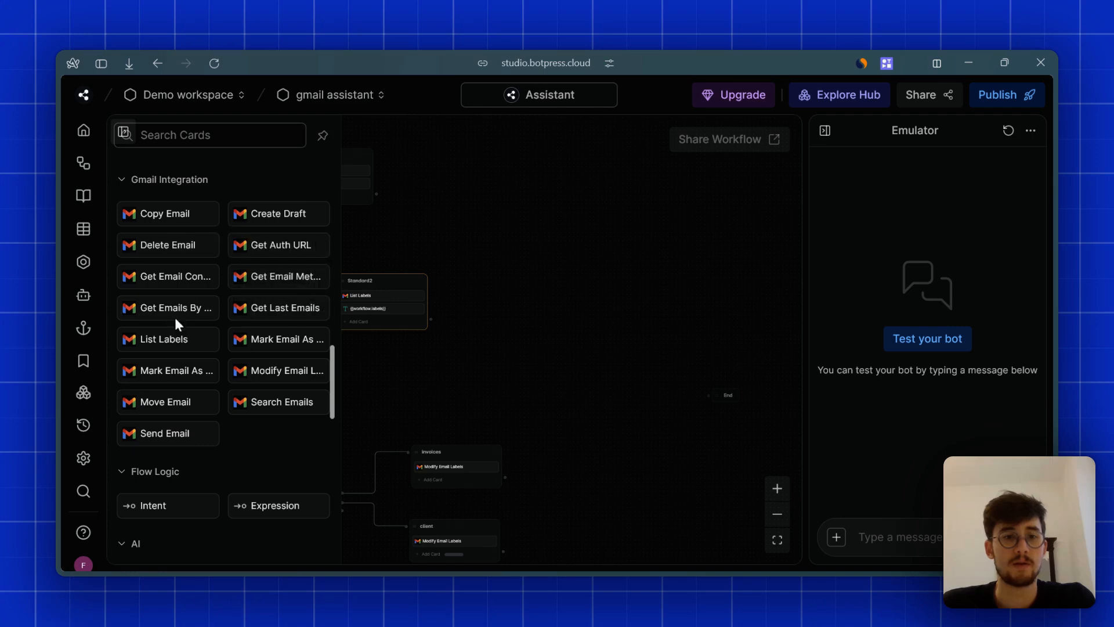
mouse_move(176, 316)
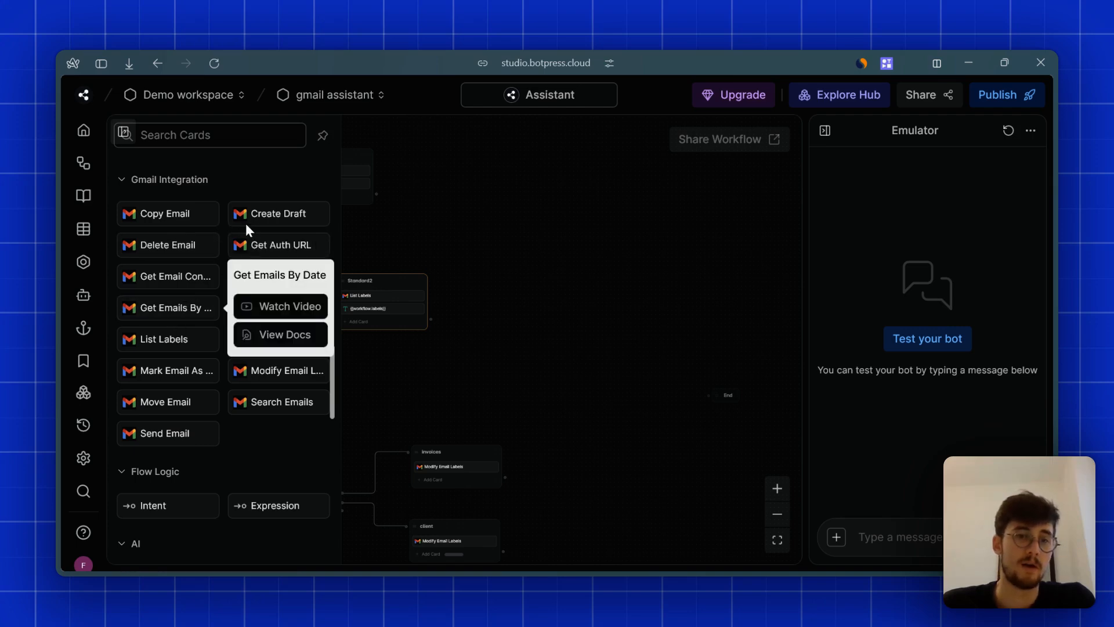
mouse_move(261, 311)
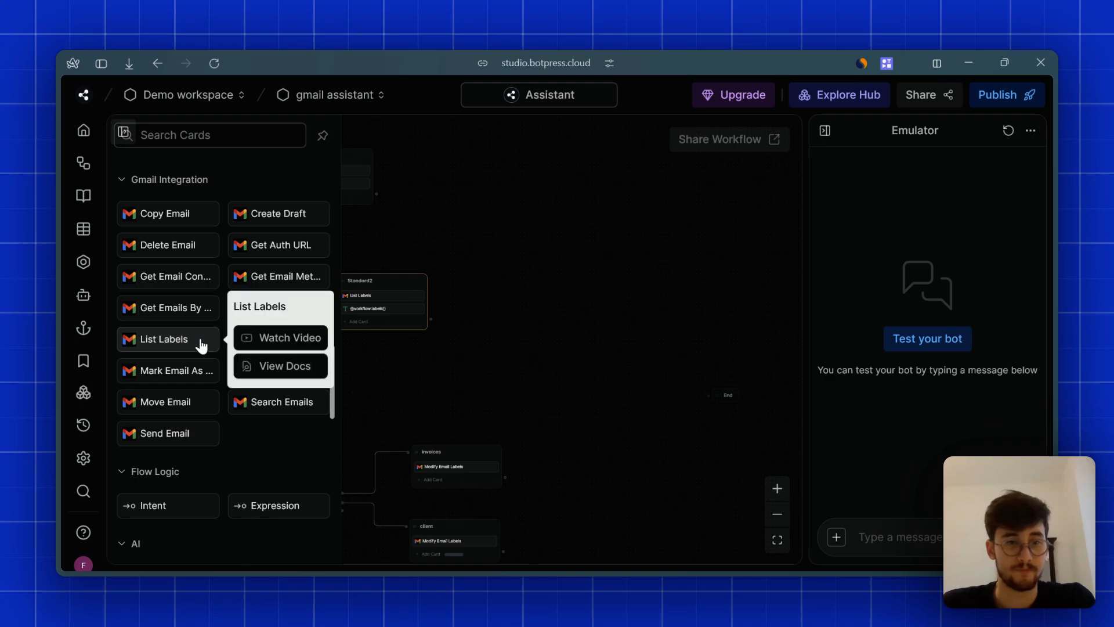
mouse_move(190, 384)
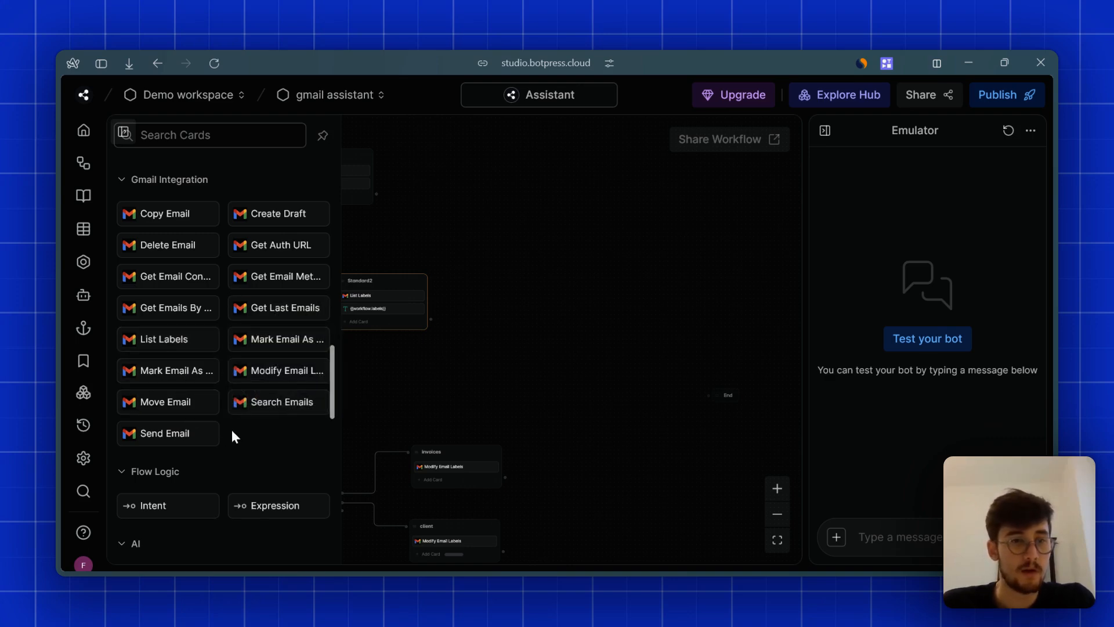
mouse_move(258, 382)
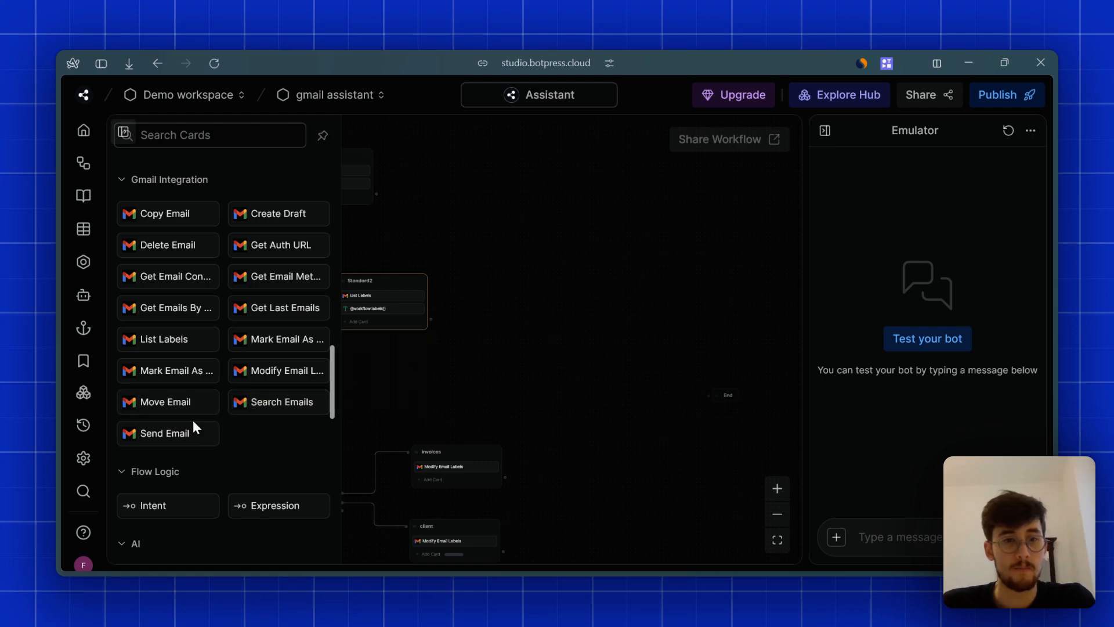
mouse_move(185, 432)
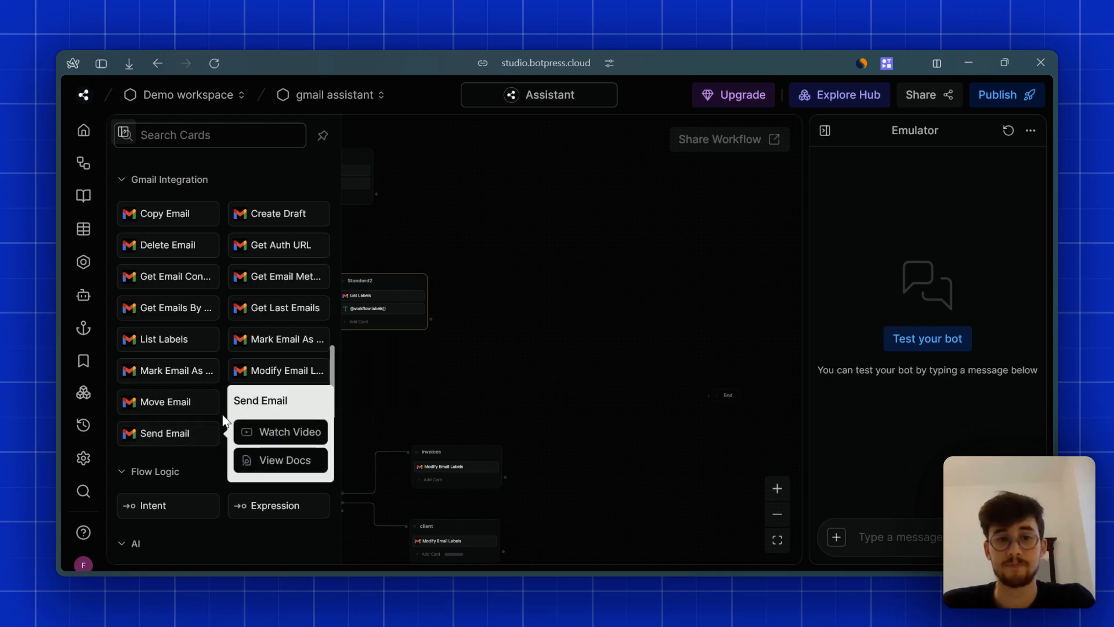
scroll(626, 352, "left", 5)
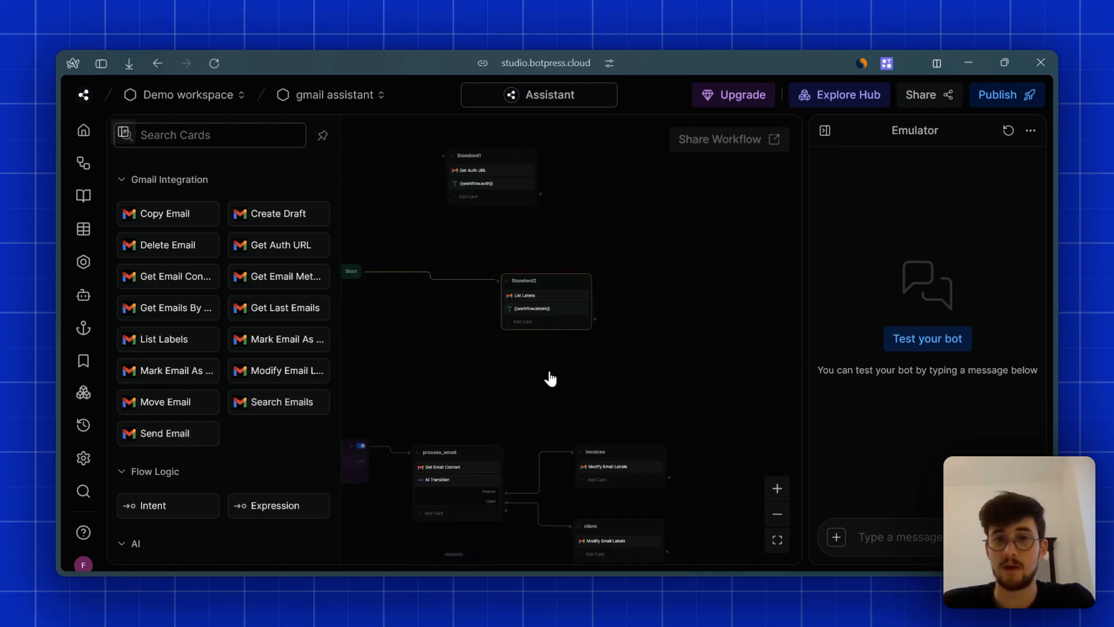
- Pan to Trigger1 and zoom in so the trigger, process_email, invoices and client nodes appear larger
scroll(592, 323, "left", 2)
scroll(592, 324, "down", 2)
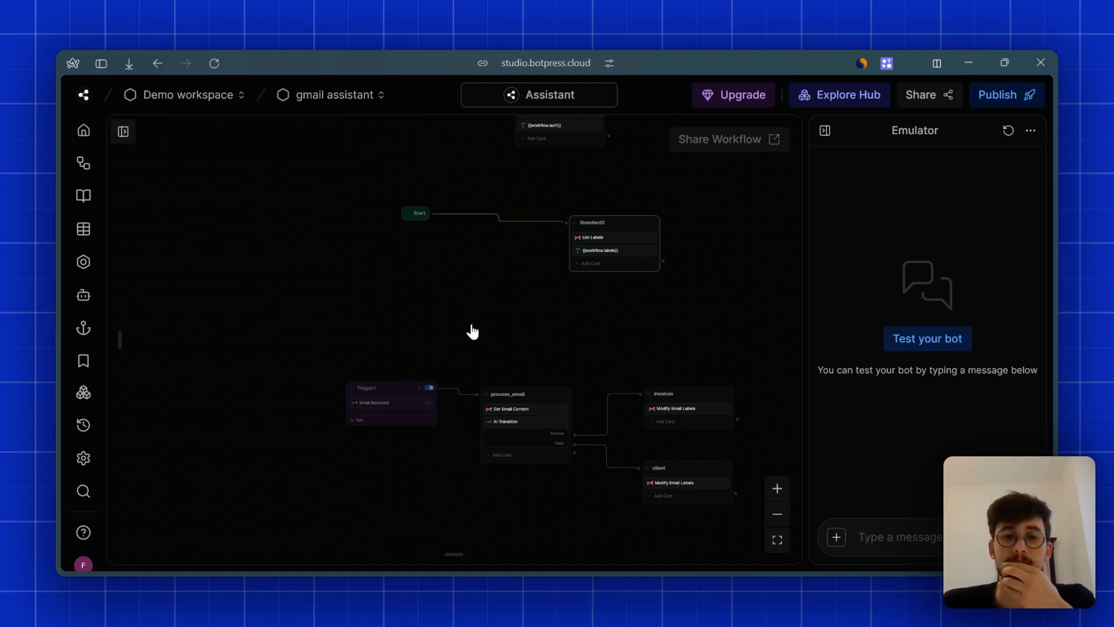
scroll(470, 331, "right", 3)
scroll(470, 331, "down", 2)
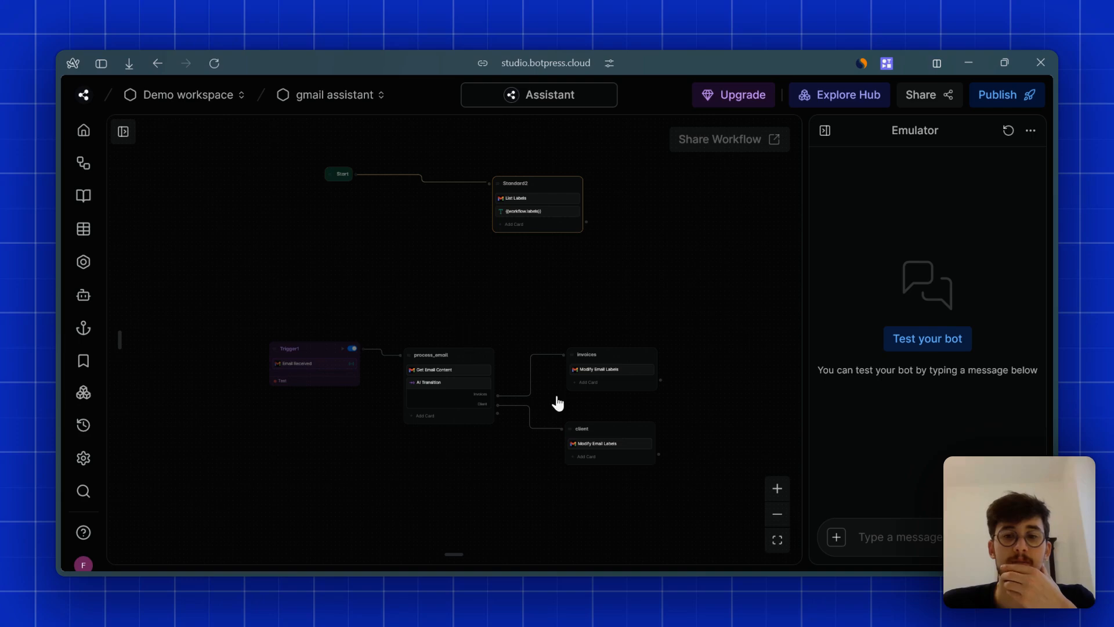
left_click(777, 514)
left_click(776, 490)
left_click(775, 492)
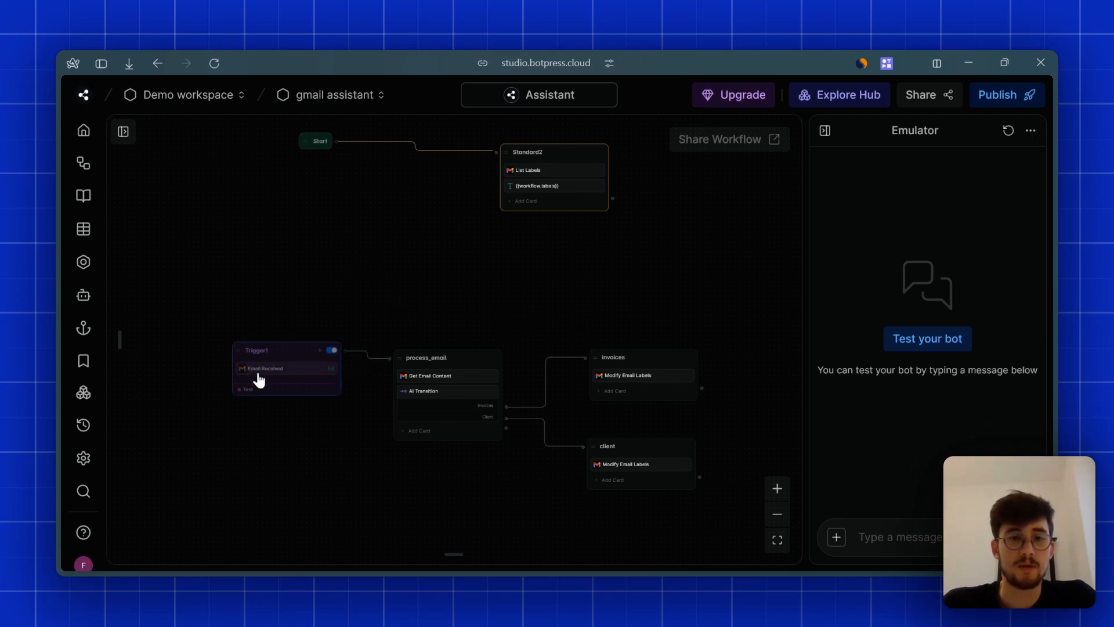
- Copy the old Trigger1 node, then delete it
left_click(266, 354)
right_click(303, 287)
left_click(261, 348)
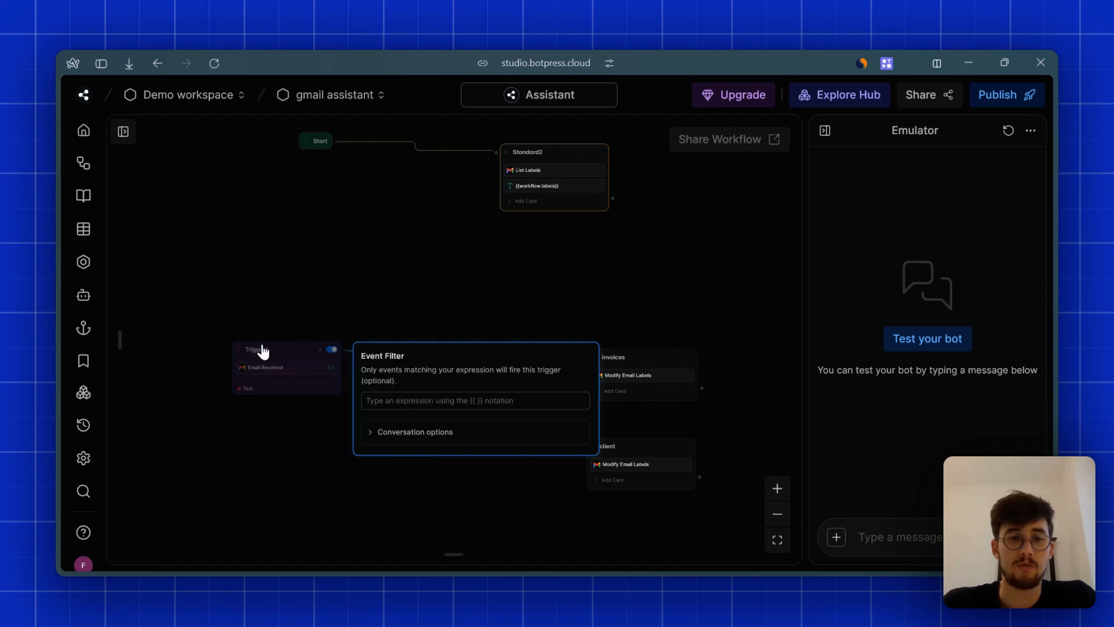
right_click(274, 353)
left_click(301, 445)
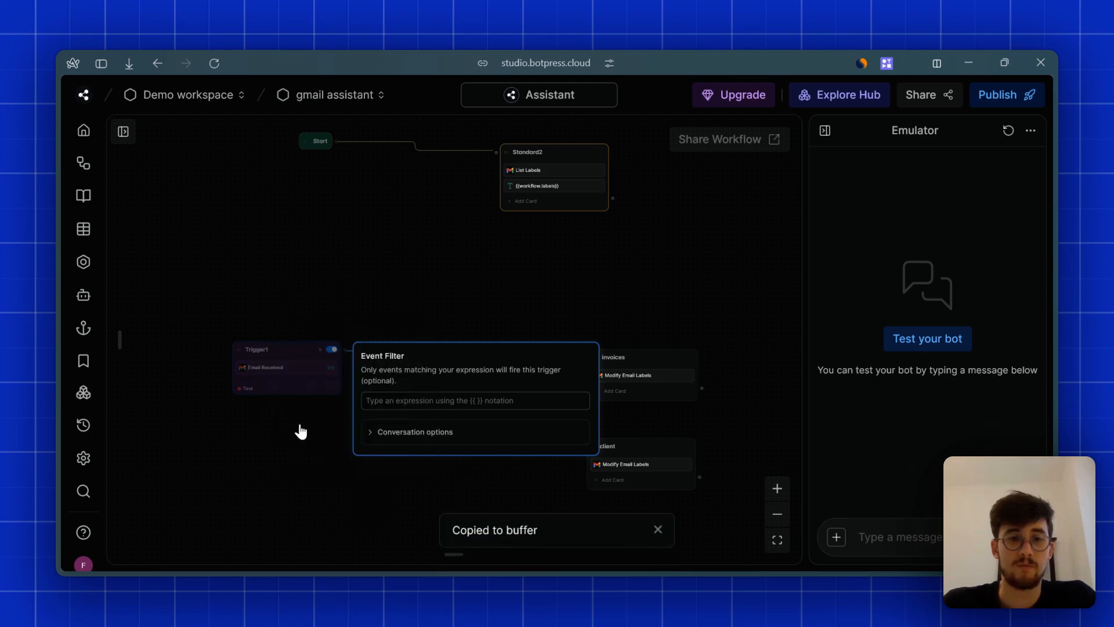
right_click(273, 353)
left_click(308, 418)
- Add a new Email Received trigger wired to process_email and open its event filter
right_click(261, 344)
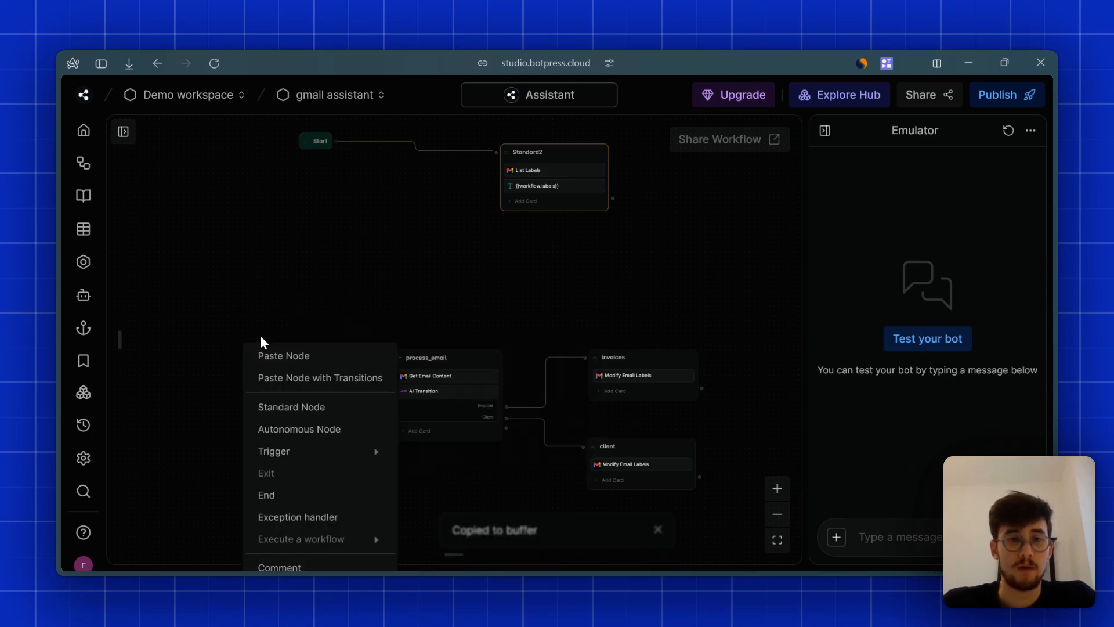
mouse_move(318, 463)
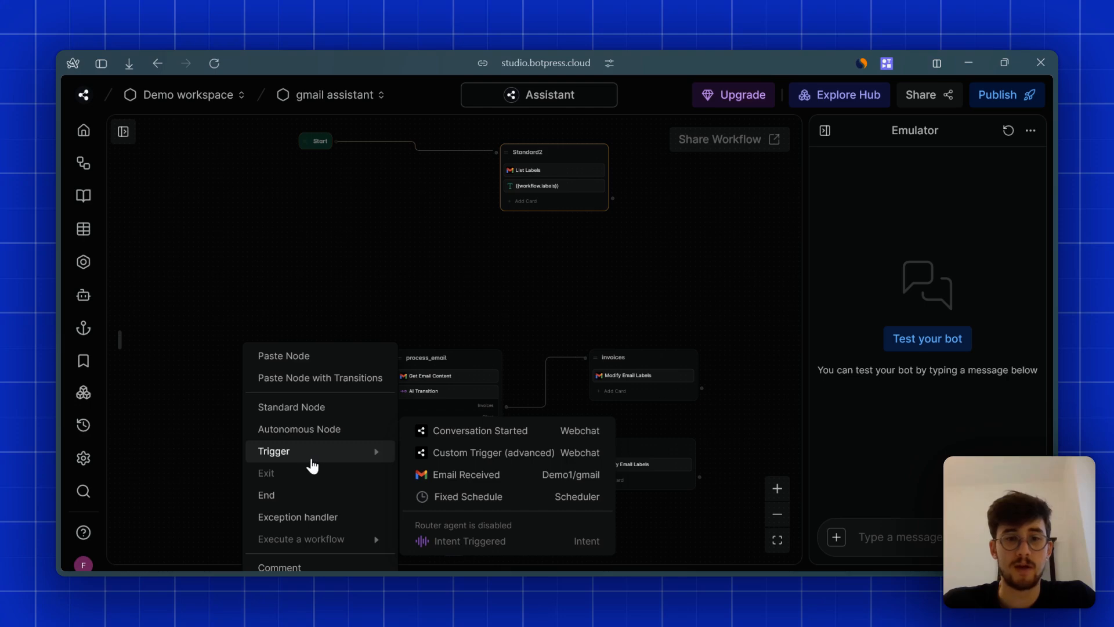
left_click(436, 475)
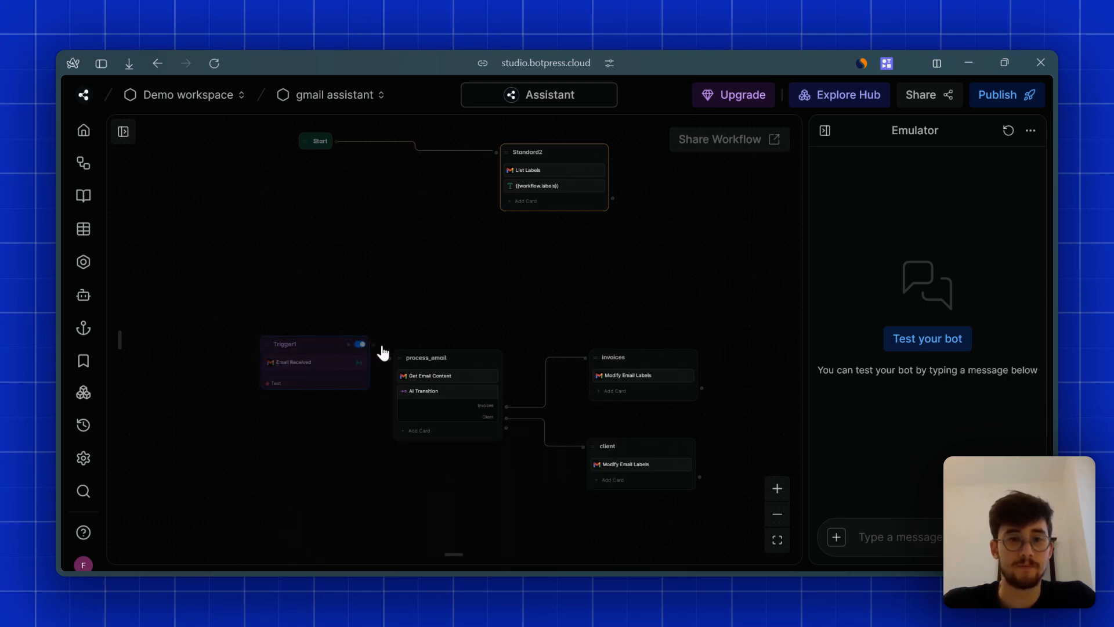
left_click_drag(382, 348, 453, 368)
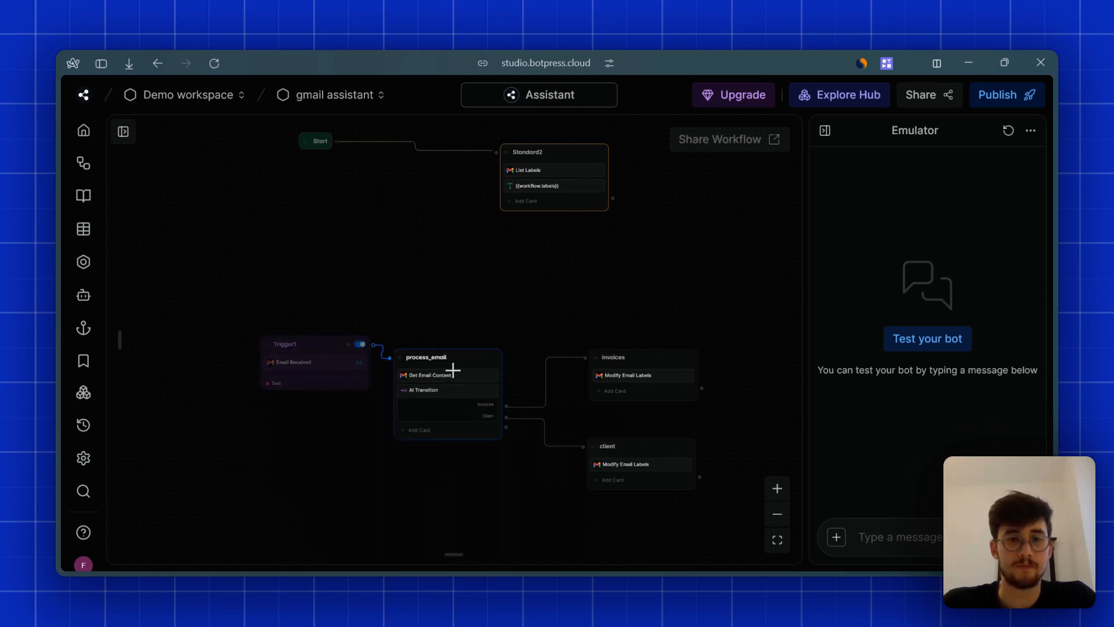
left_click(275, 370)
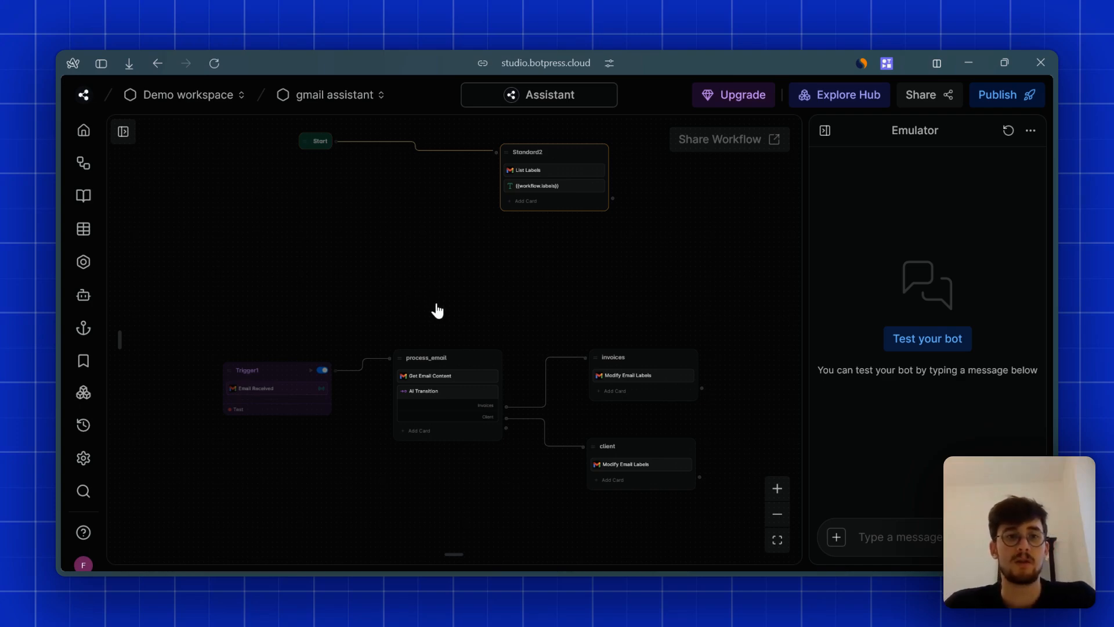
- Open the Gmail trigger Apps Script project and highlight the WEBHOOK_URL value on line 2
mouse_move(57, 370)
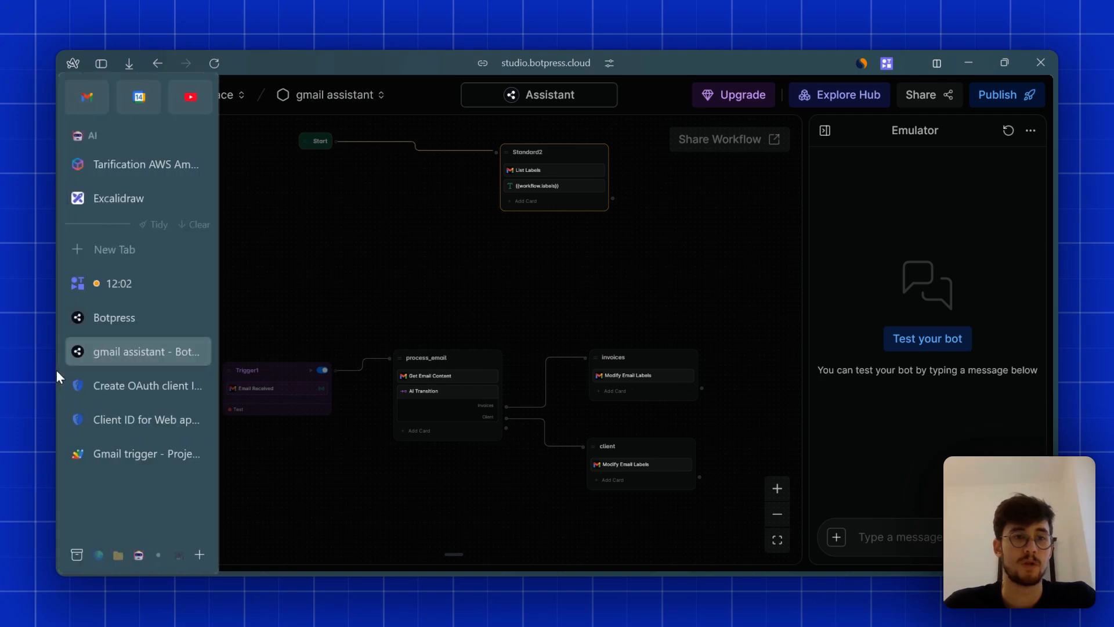
left_click(121, 455)
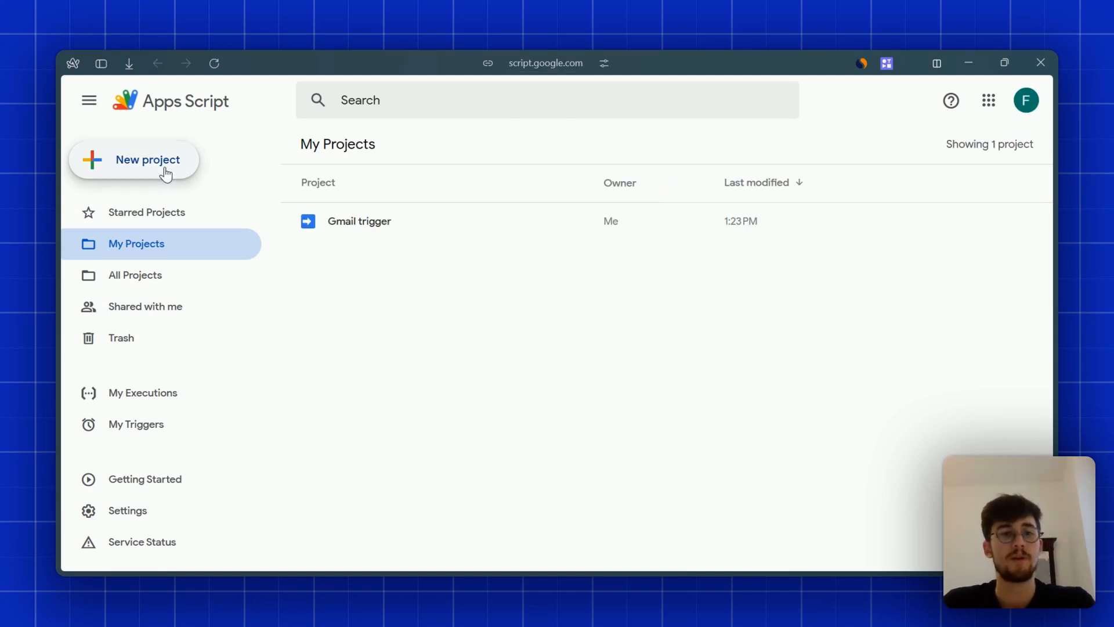
left_click(386, 228)
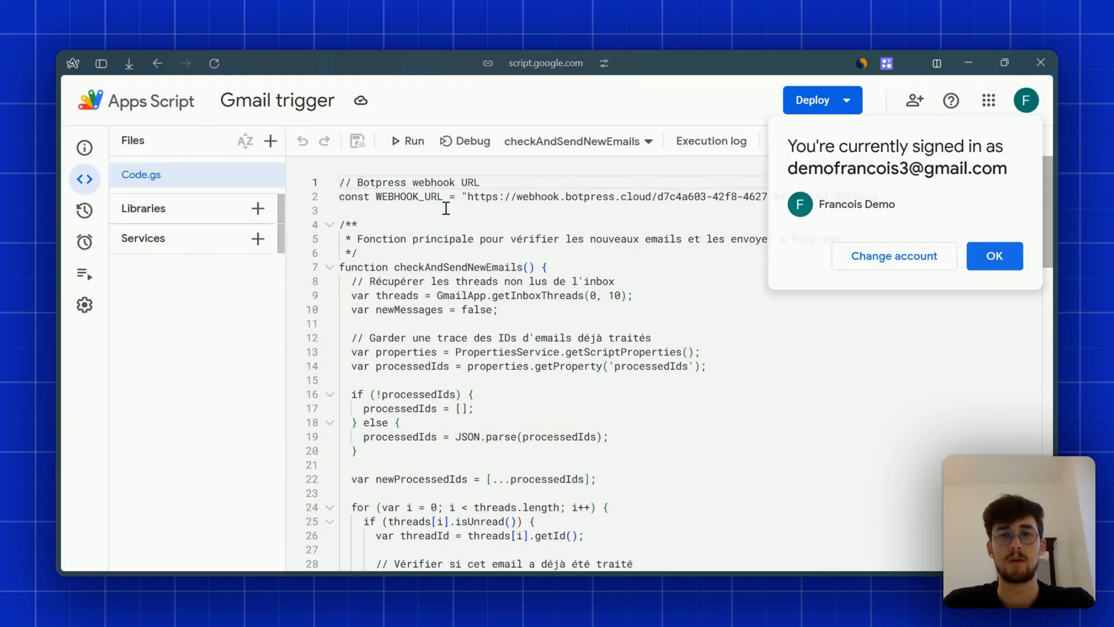
left_click(988, 255)
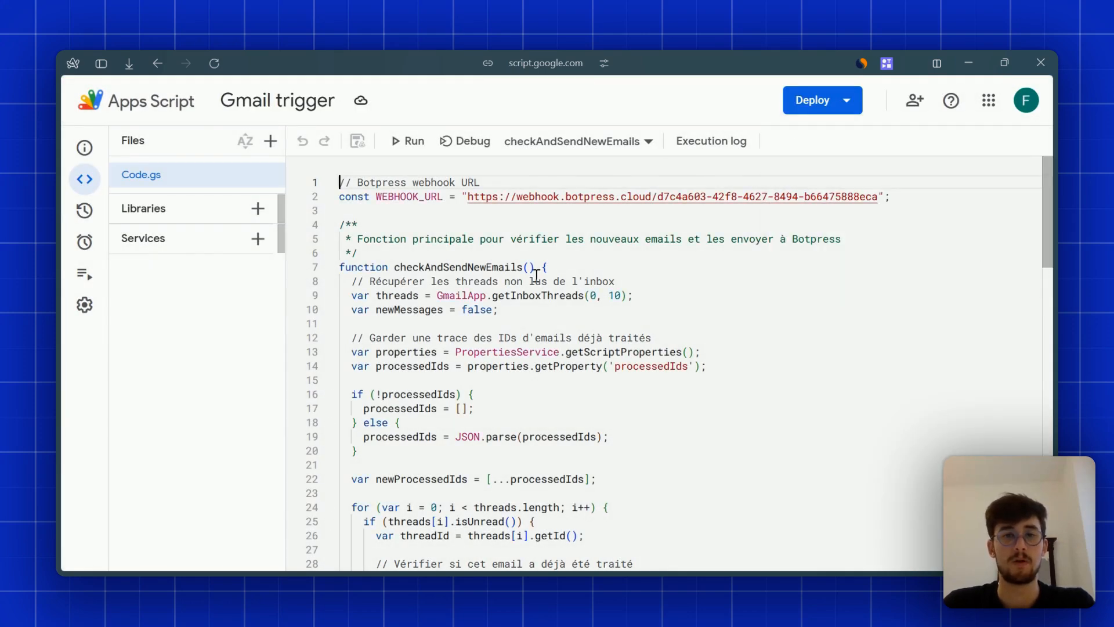
scroll(607, 279, "down", 3)
scroll(589, 325, "up", 3)
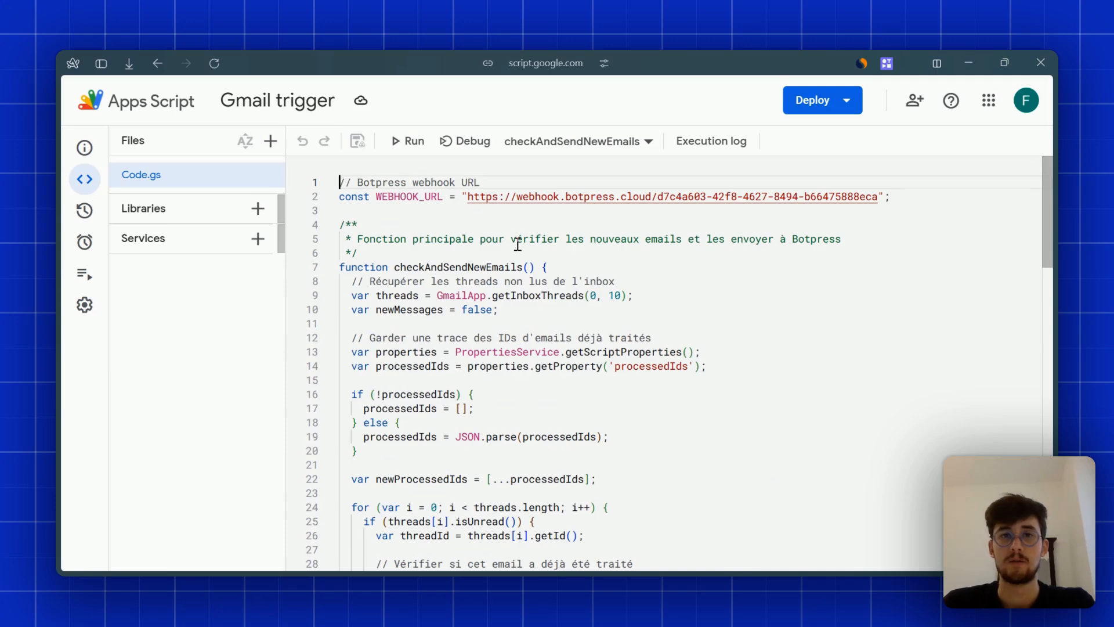
left_click_drag(468, 199, 878, 194)
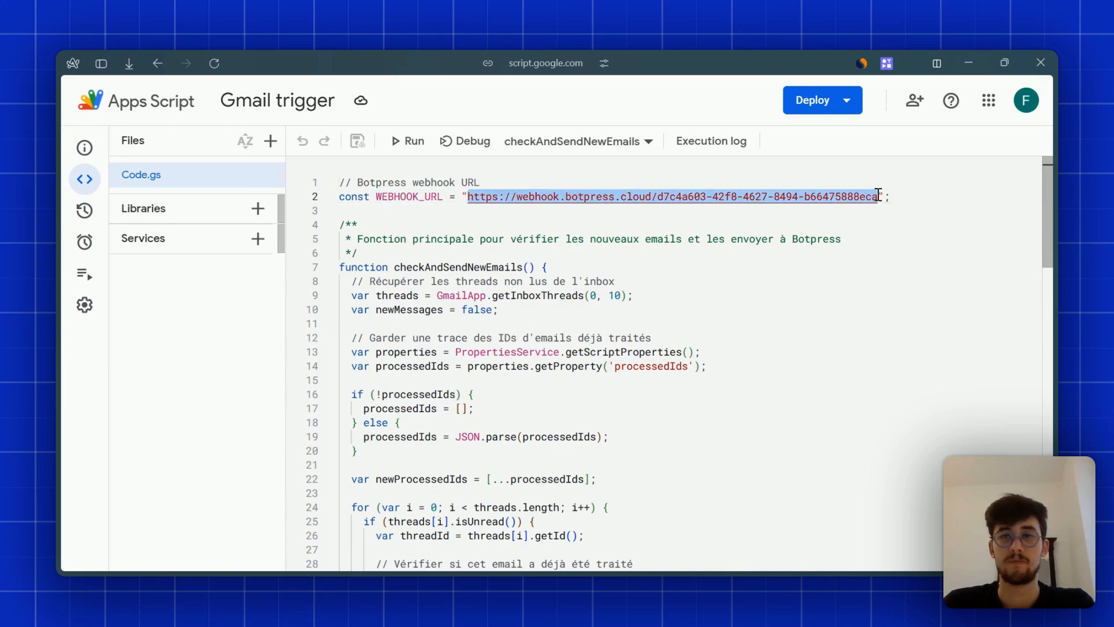
left_click(577, 210)
mouse_move(54, 333)
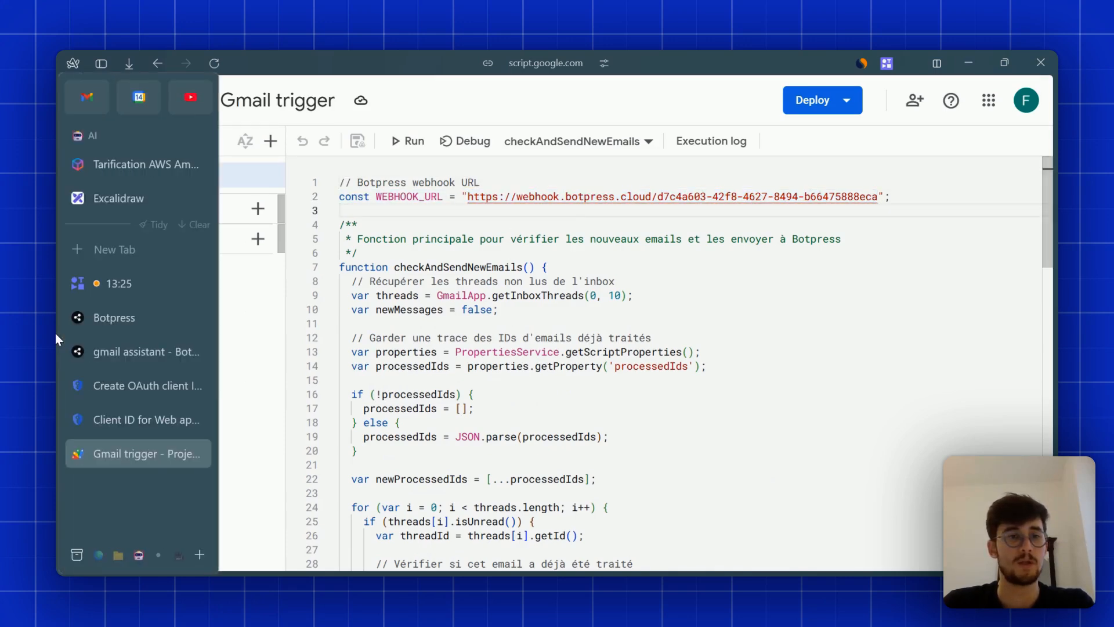
left_click(107, 354)
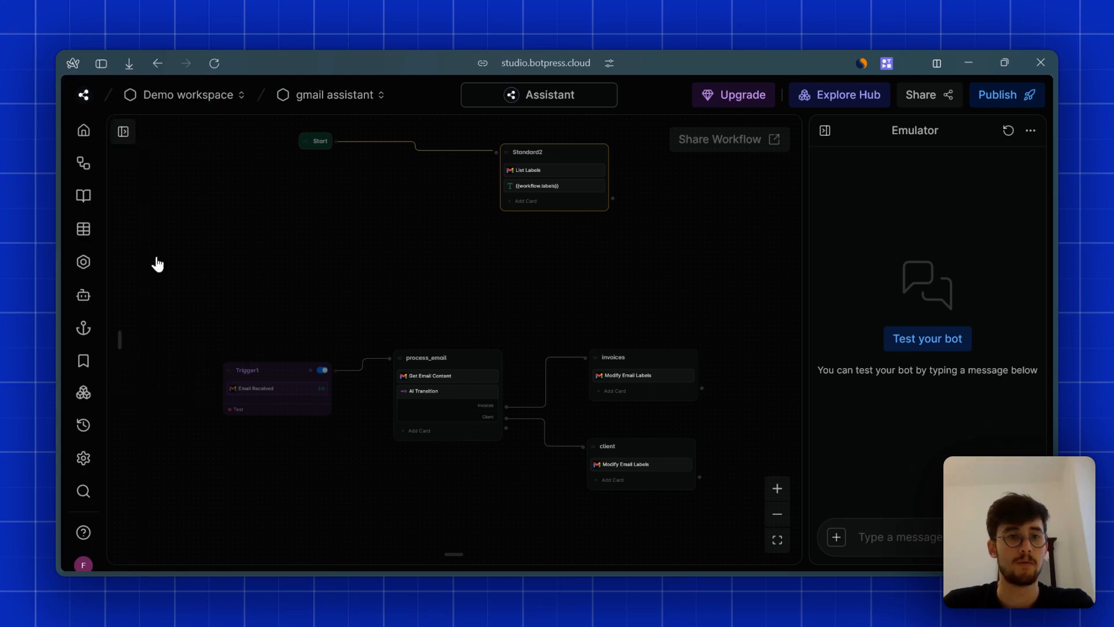
left_click(85, 392)
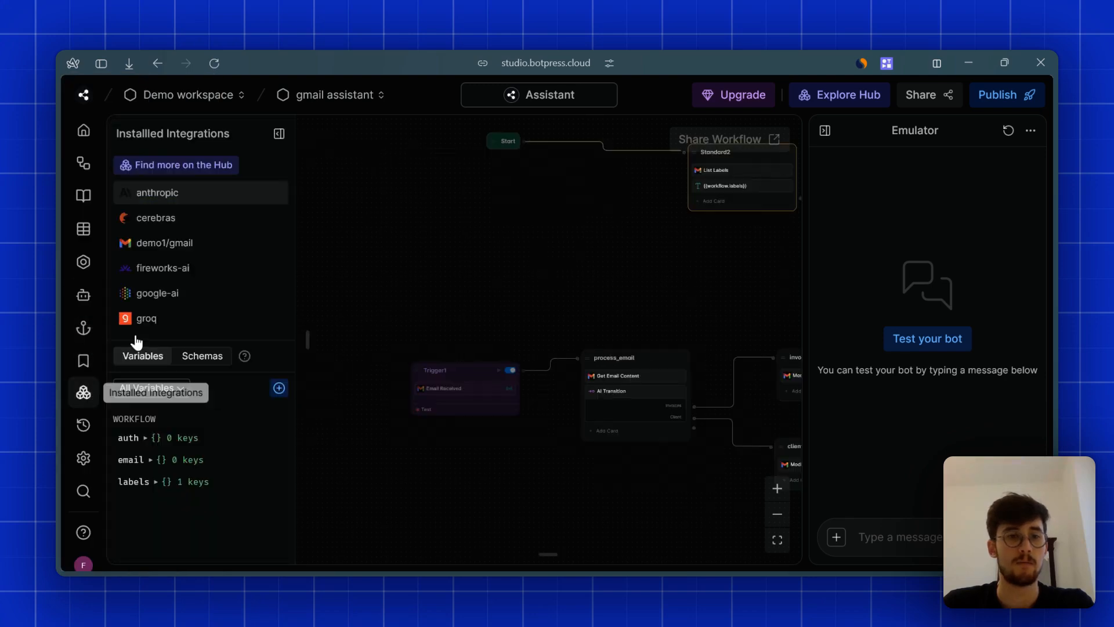
left_click(184, 246)
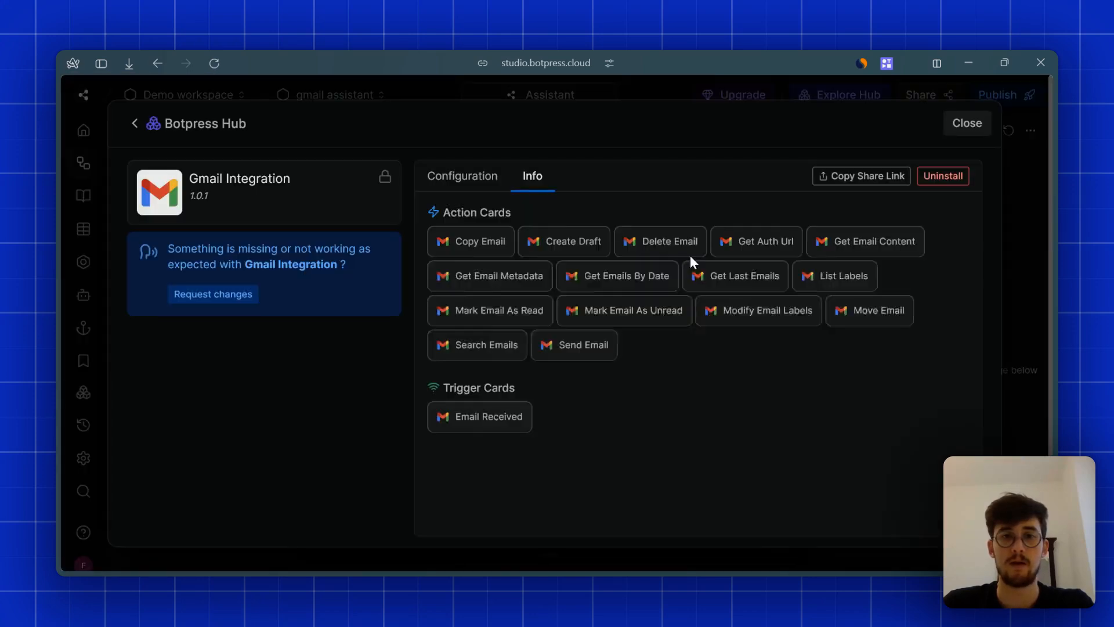
left_click(966, 123)
mouse_move(55, 290)
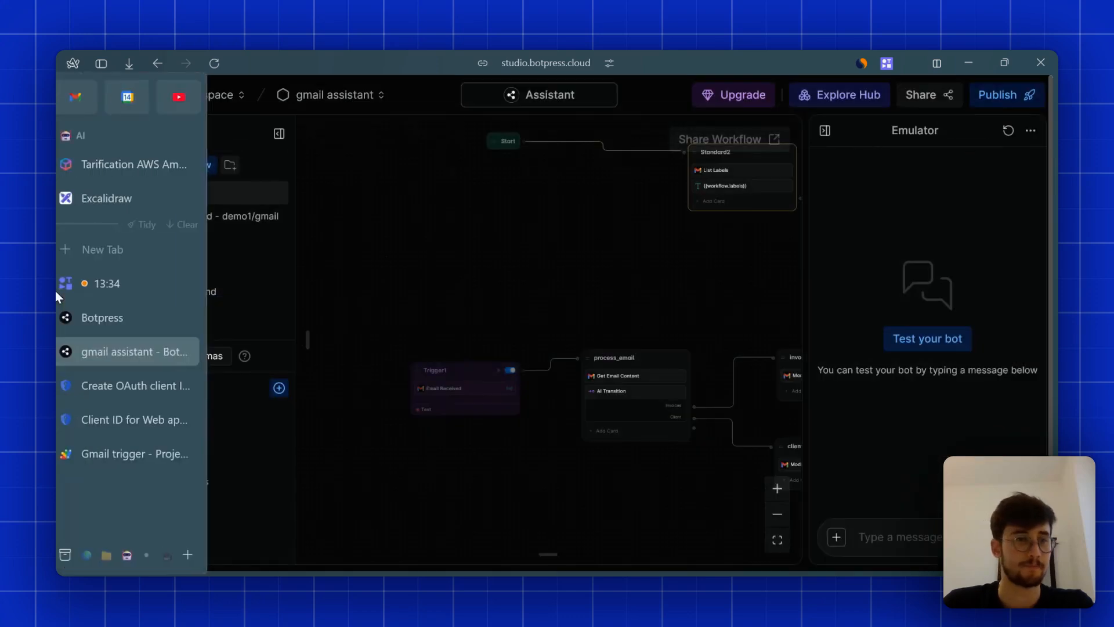
left_click(115, 455)
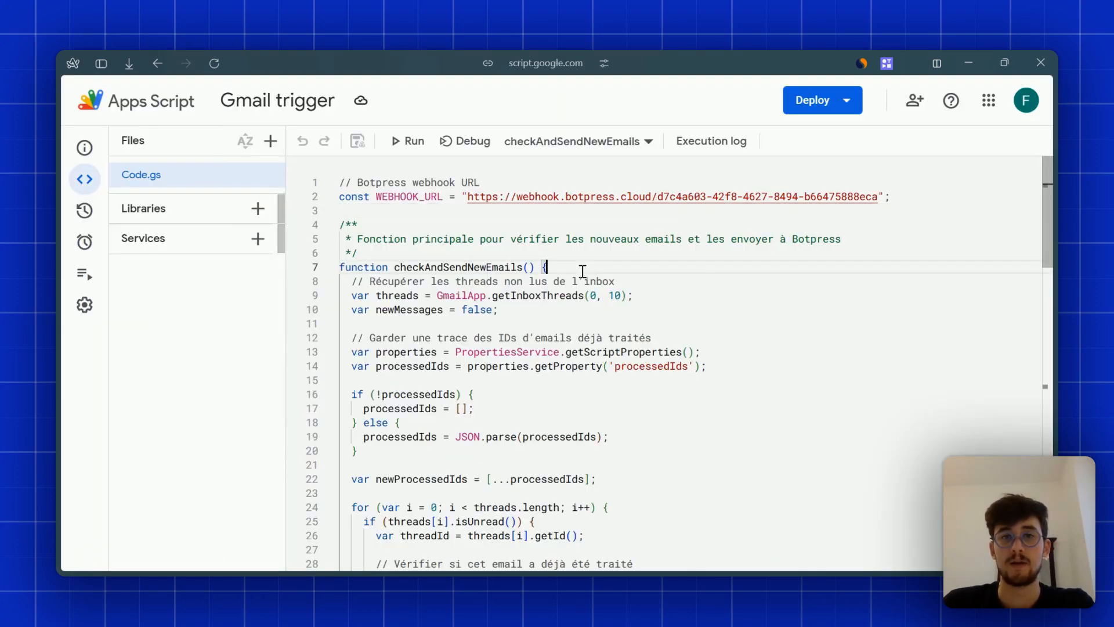
- Highlight the line fetching inbox threads and scroll down through Code.gs
left_click_drag(579, 283, 712, 292)
left_click(713, 292)
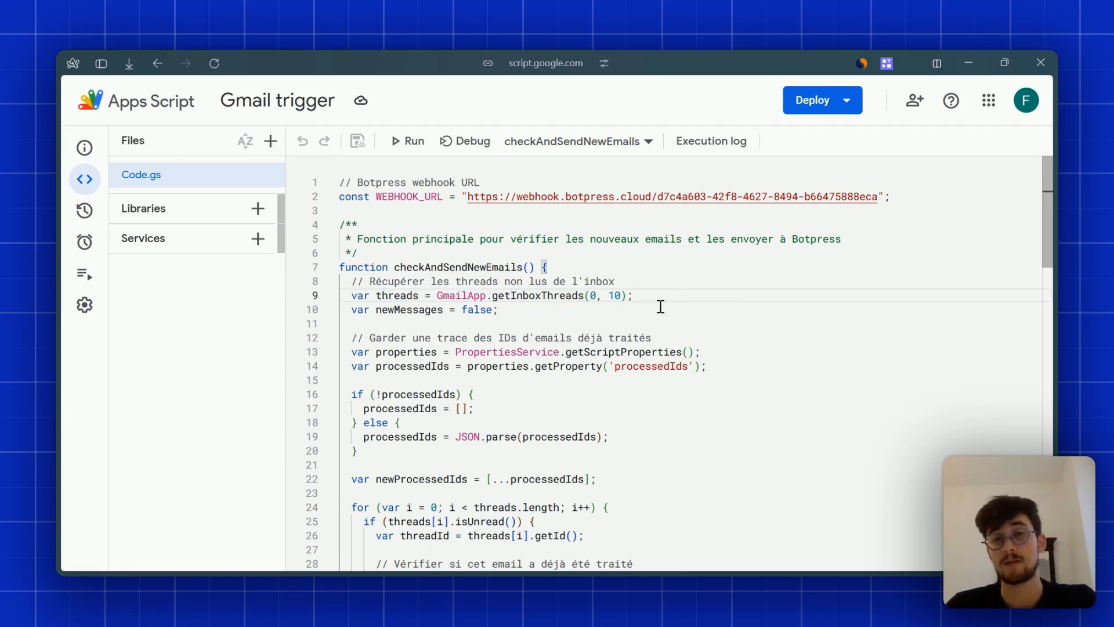
scroll(623, 270, "down", 5)
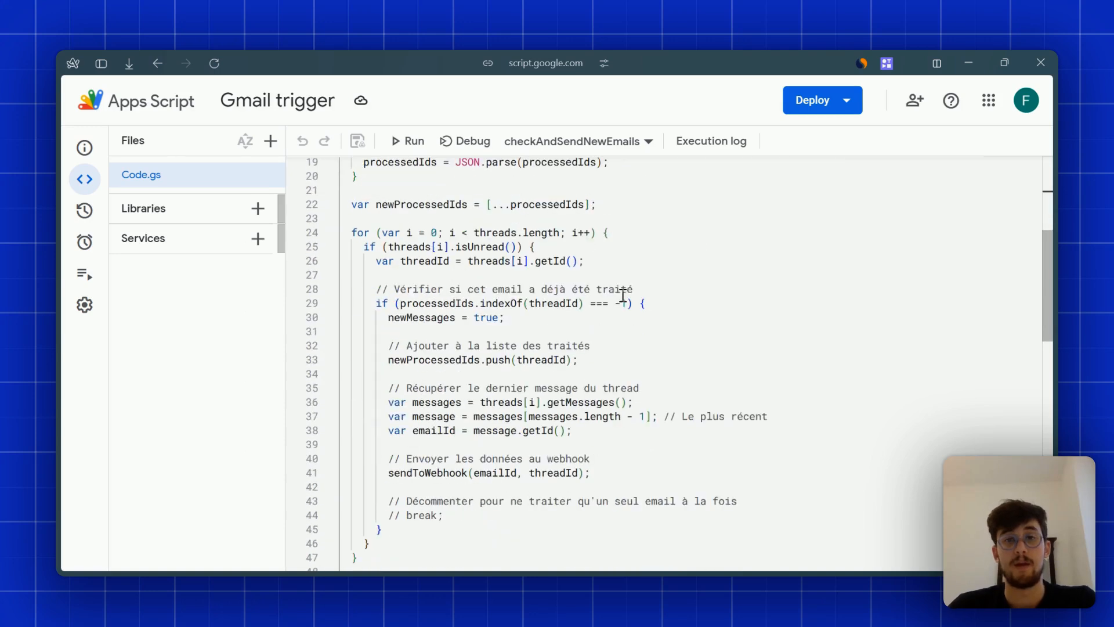
scroll(623, 296, "down", 6)
scroll(494, 337, "down", 2)
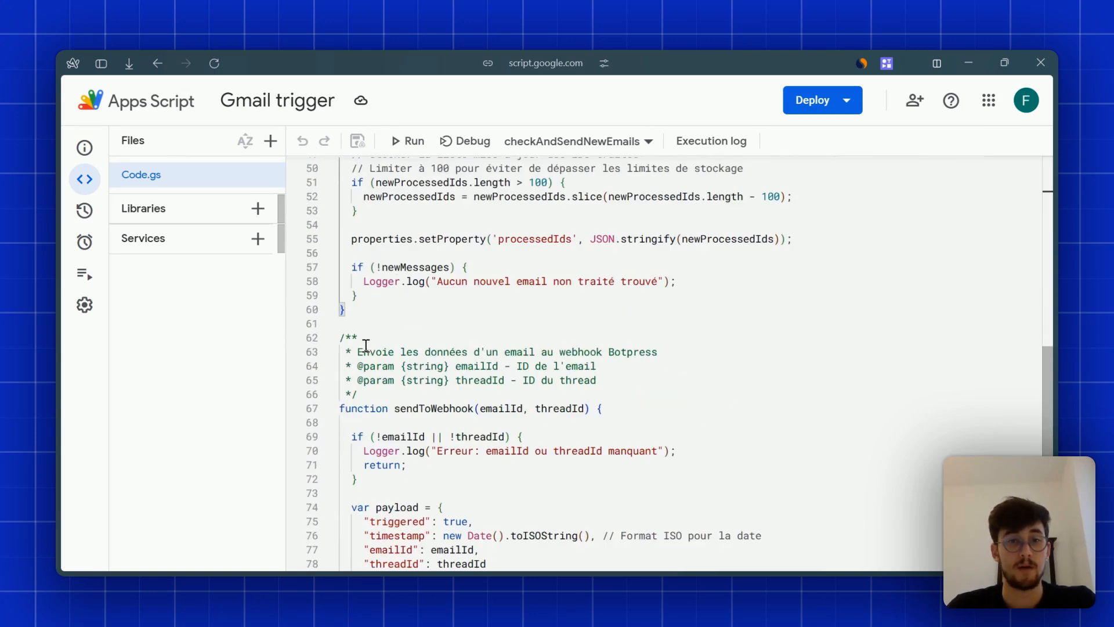
scroll(366, 345, "down", 2)
- Review the sendToWebhook payload and where emailId is used, then go to Triggers
left_click(420, 338)
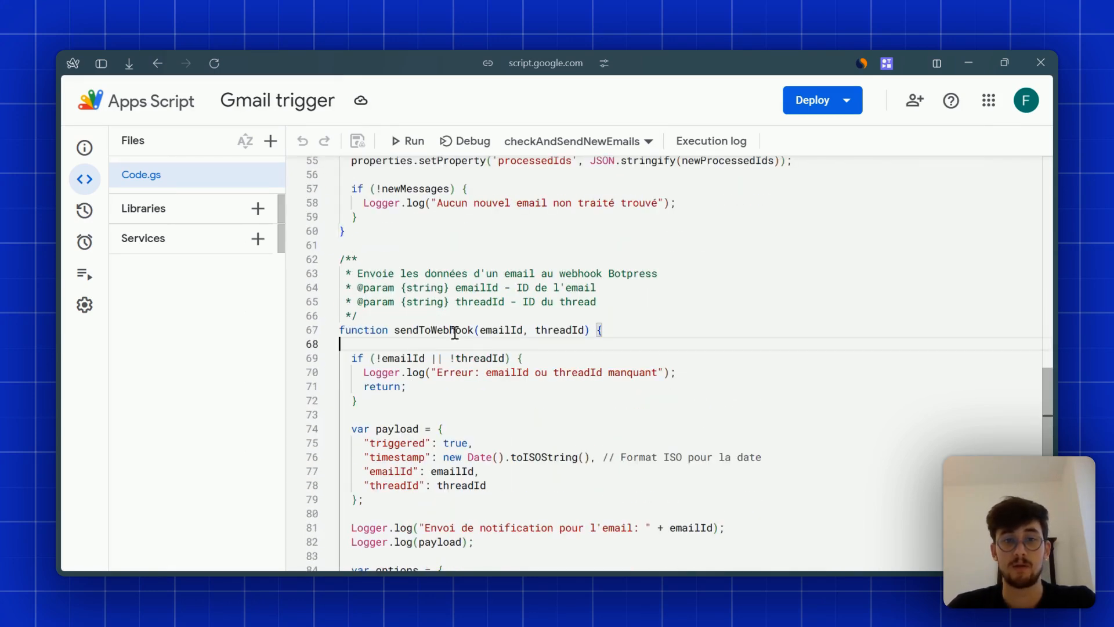
scroll(466, 364, "down", 2)
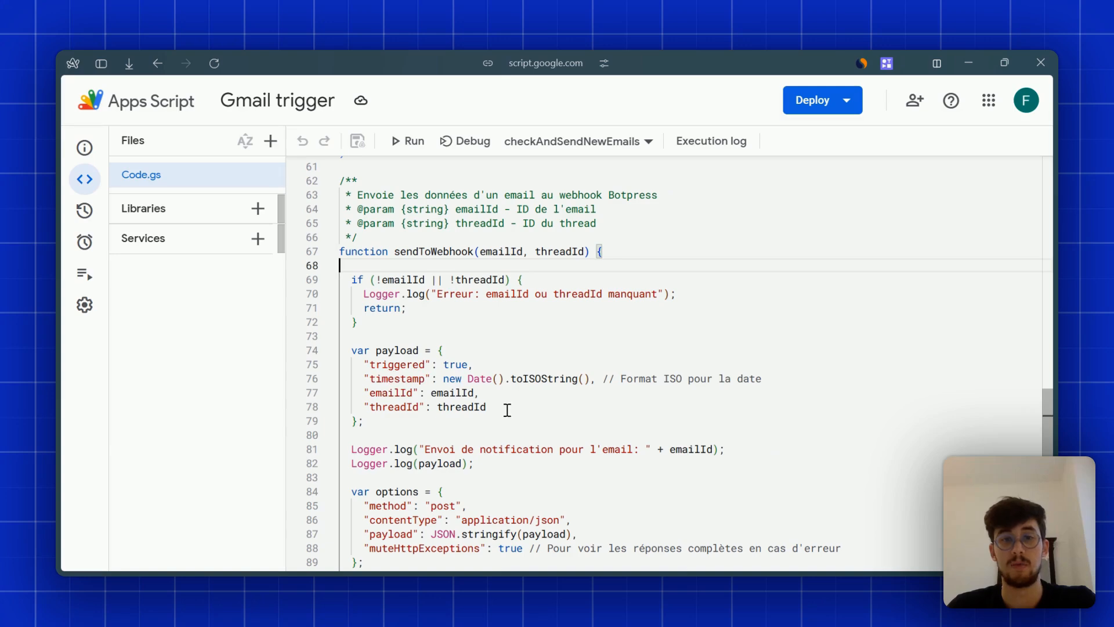
left_click(523, 420)
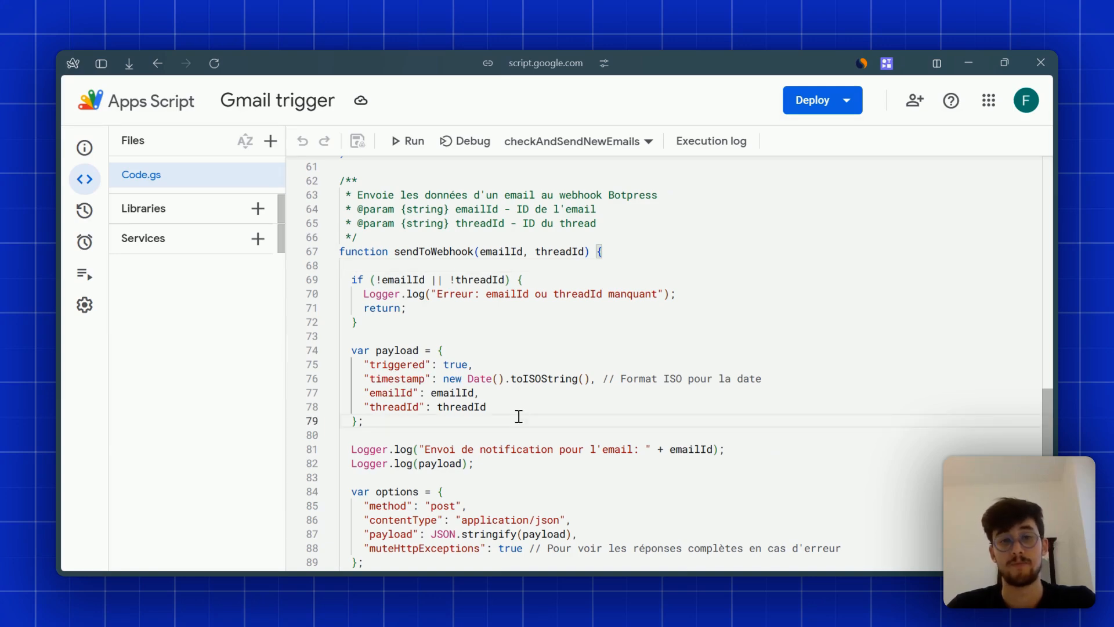
left_click(436, 393)
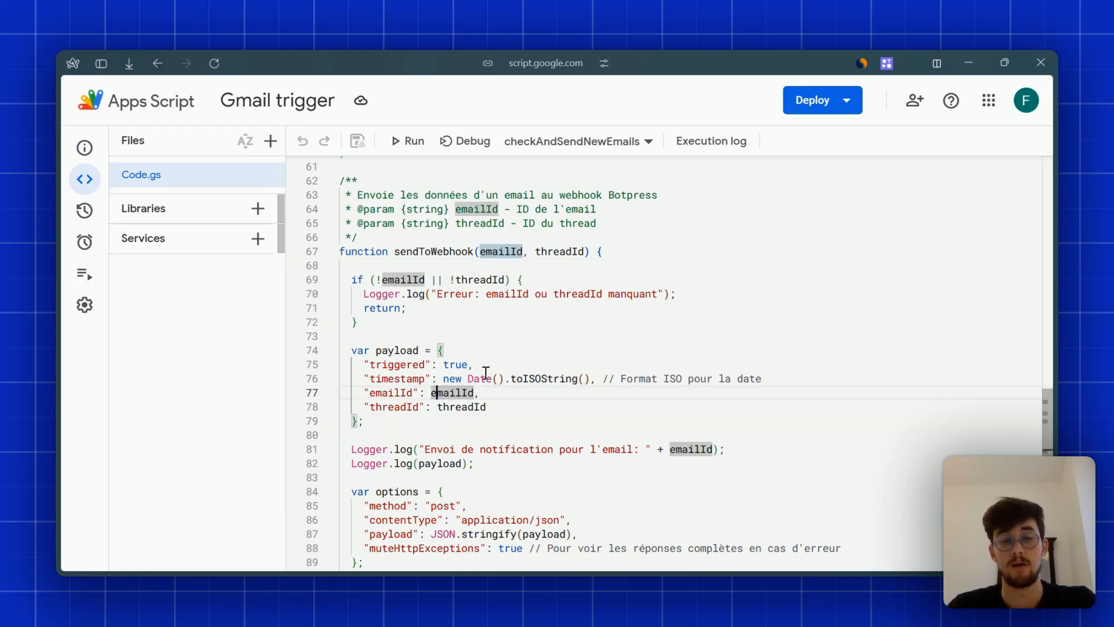
scroll(577, 383, "down", 3)
scroll(567, 393, "up", 13)
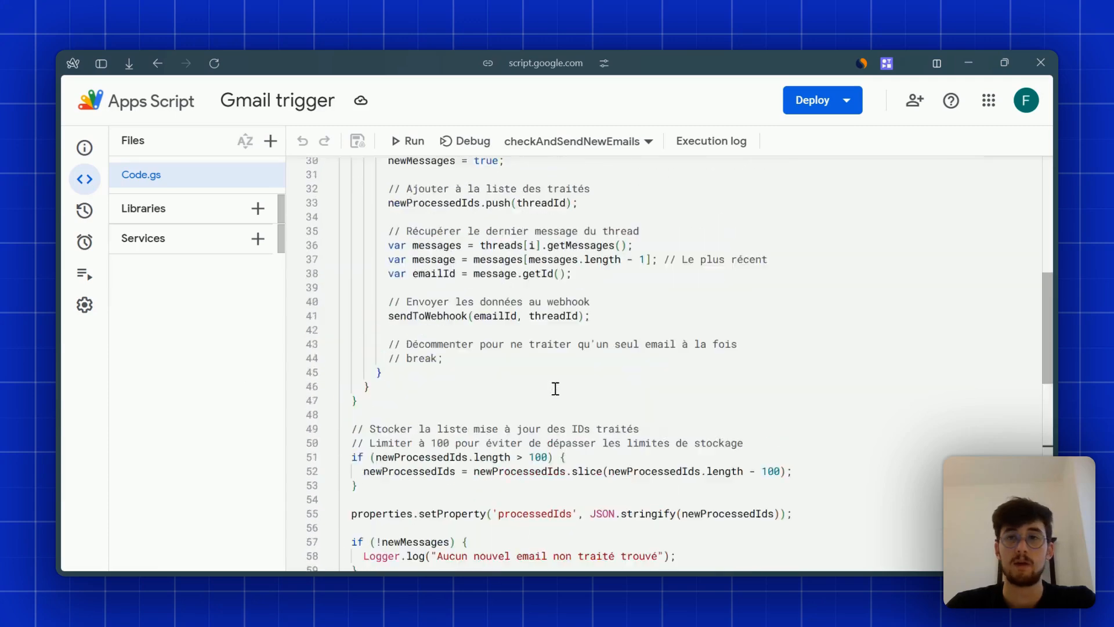
scroll(555, 388, "up", 10)
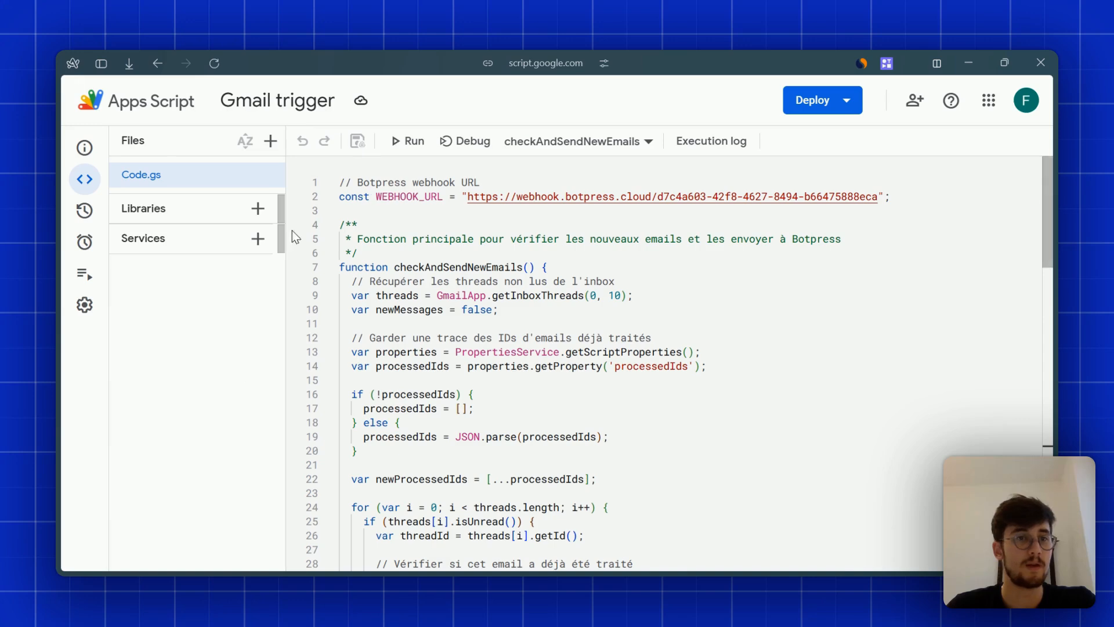
left_click(94, 247)
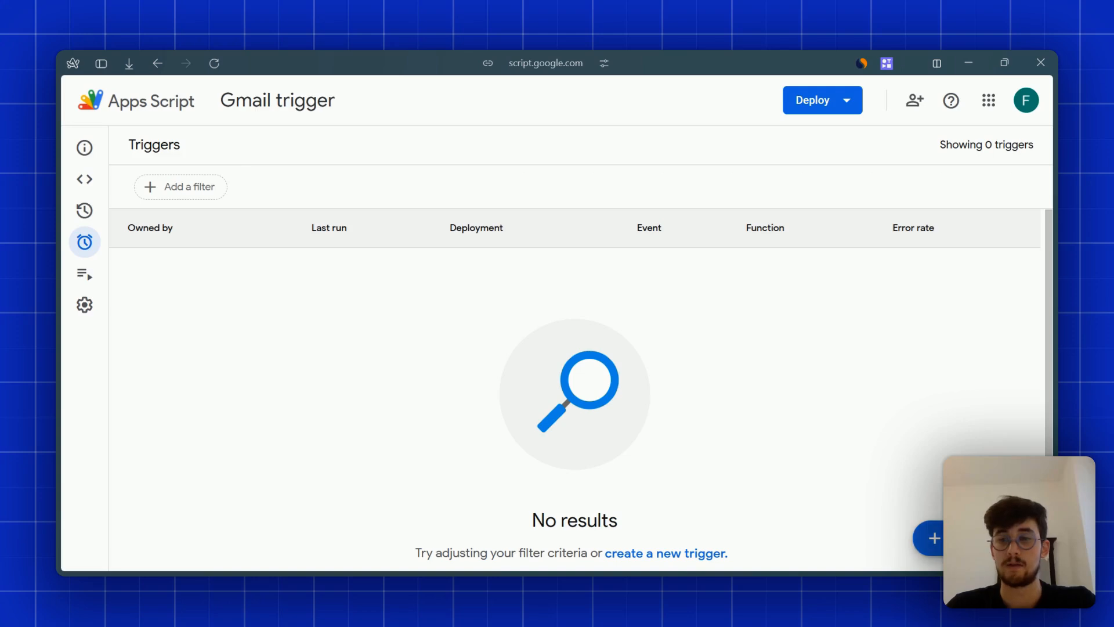
- Add and save a time-driven checkAndSendNewEmails trigger on a Minutes timer set to Every minute
left_click(928, 537)
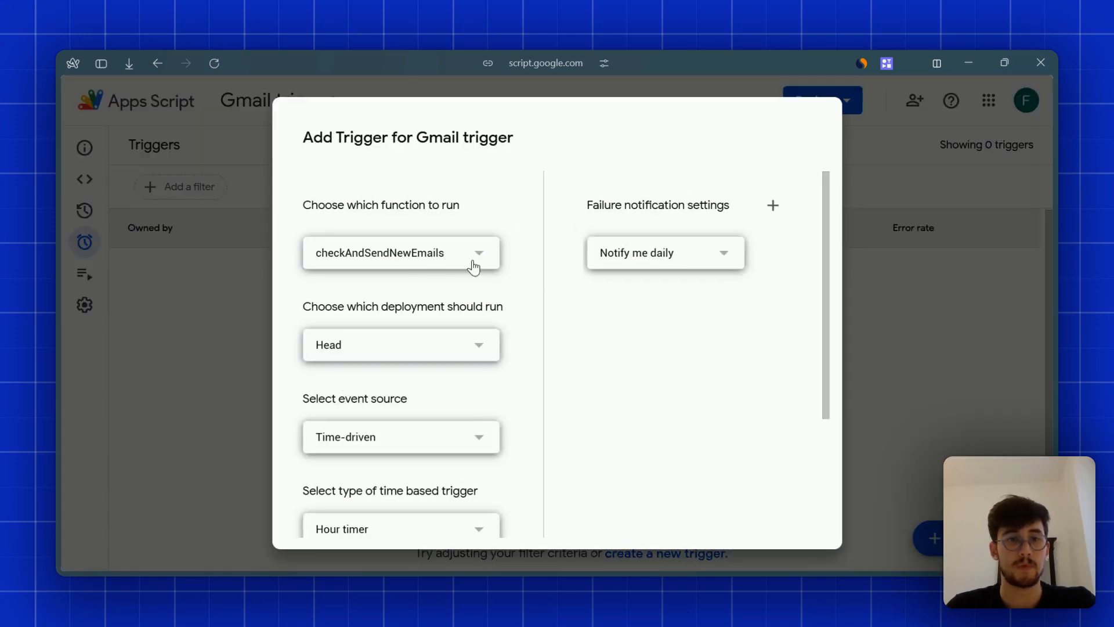
scroll(524, 304, "down", 2)
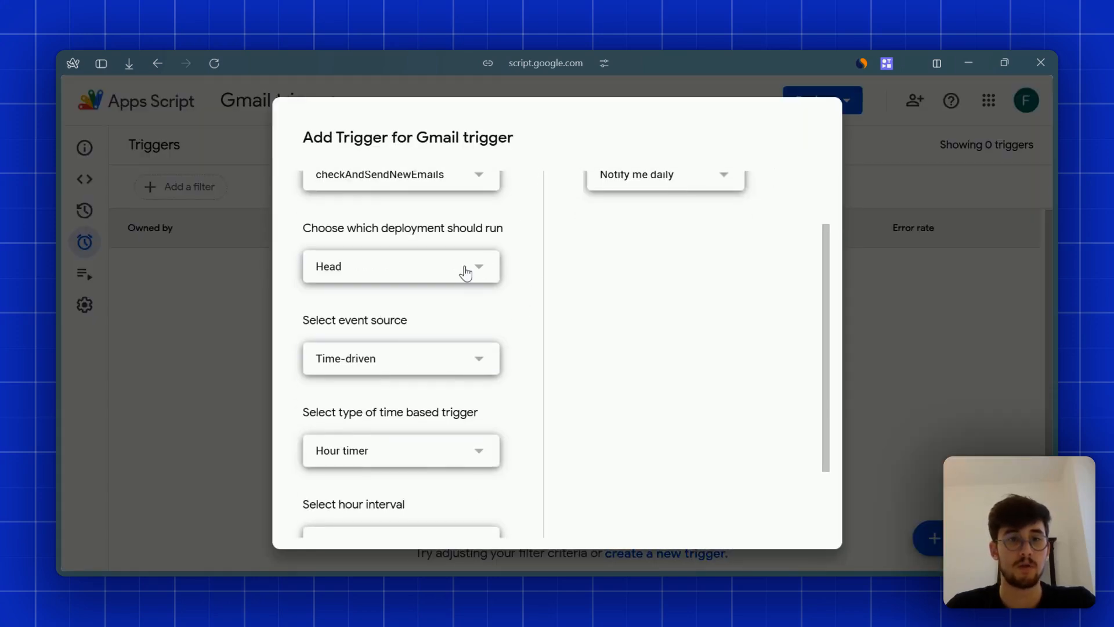
scroll(520, 365, "down", 2)
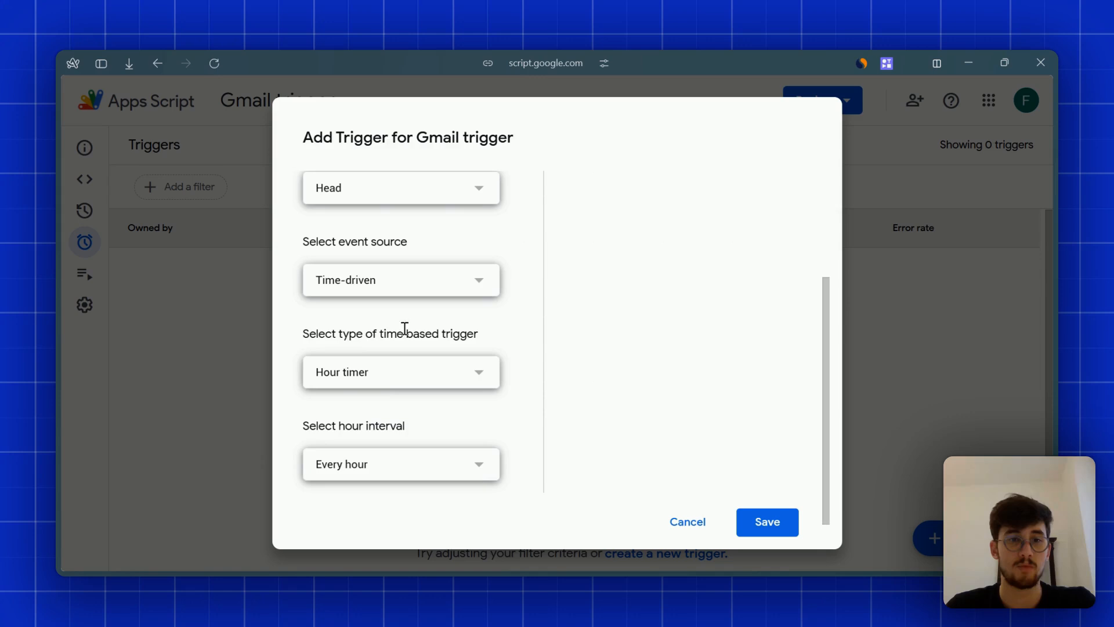
left_click(384, 385)
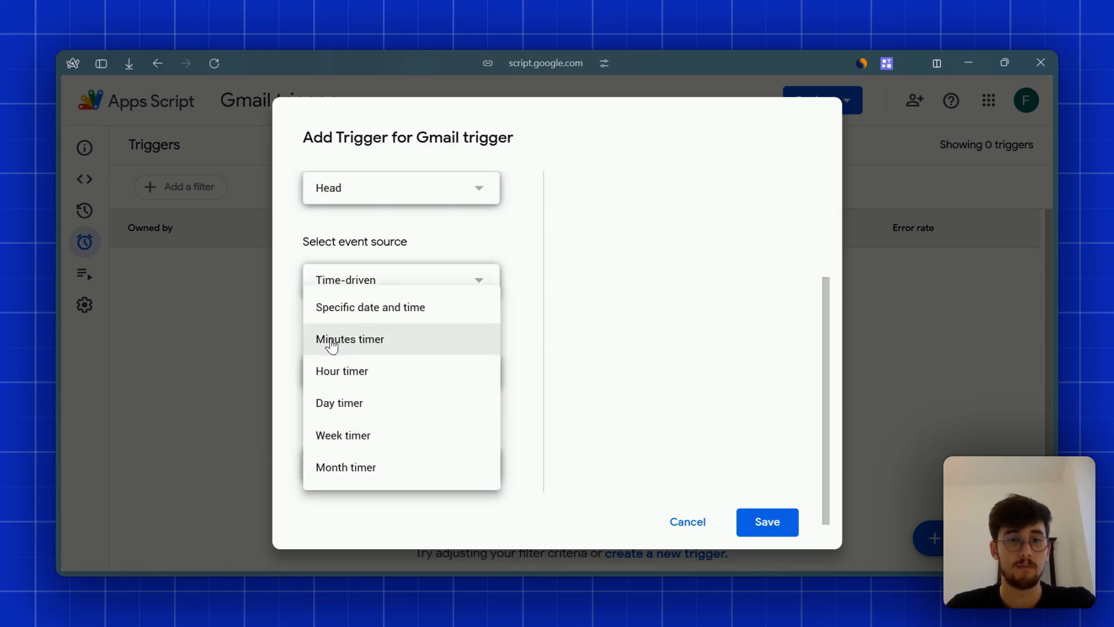
left_click(400, 347)
left_click(378, 469)
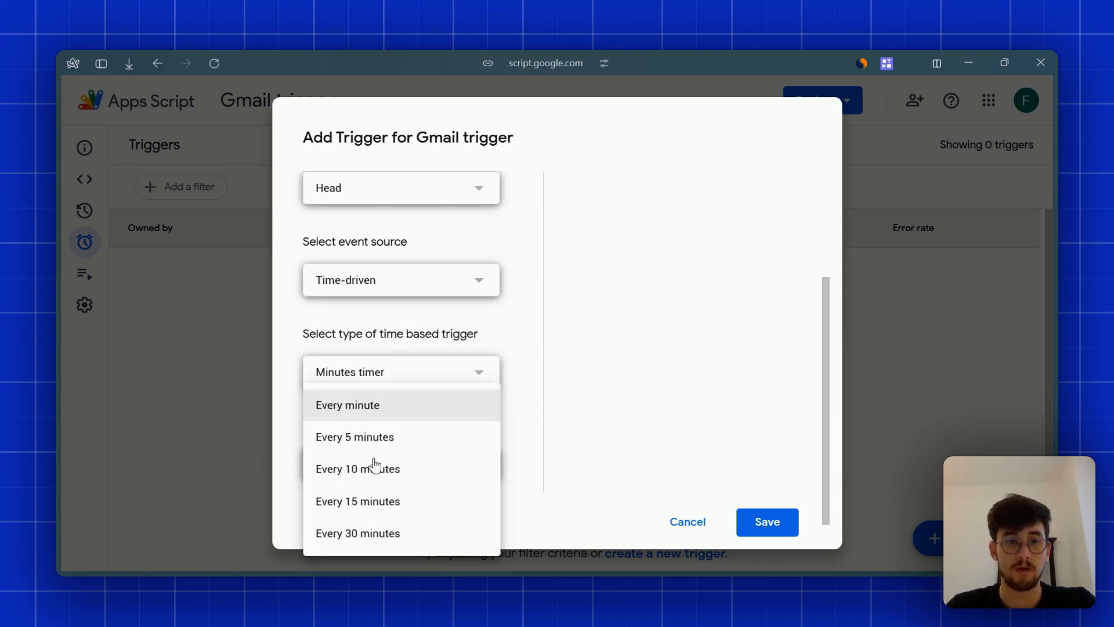
left_click(325, 405)
left_click(403, 472)
left_click(514, 401)
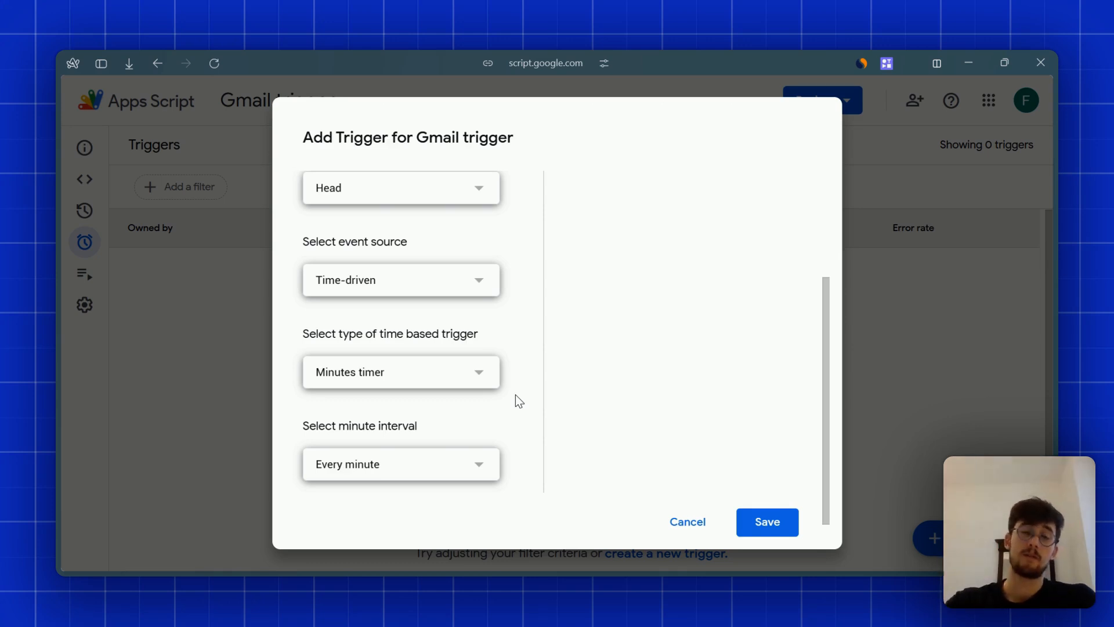
scroll(511, 244, "up", 2)
scroll(513, 243, "down", 2)
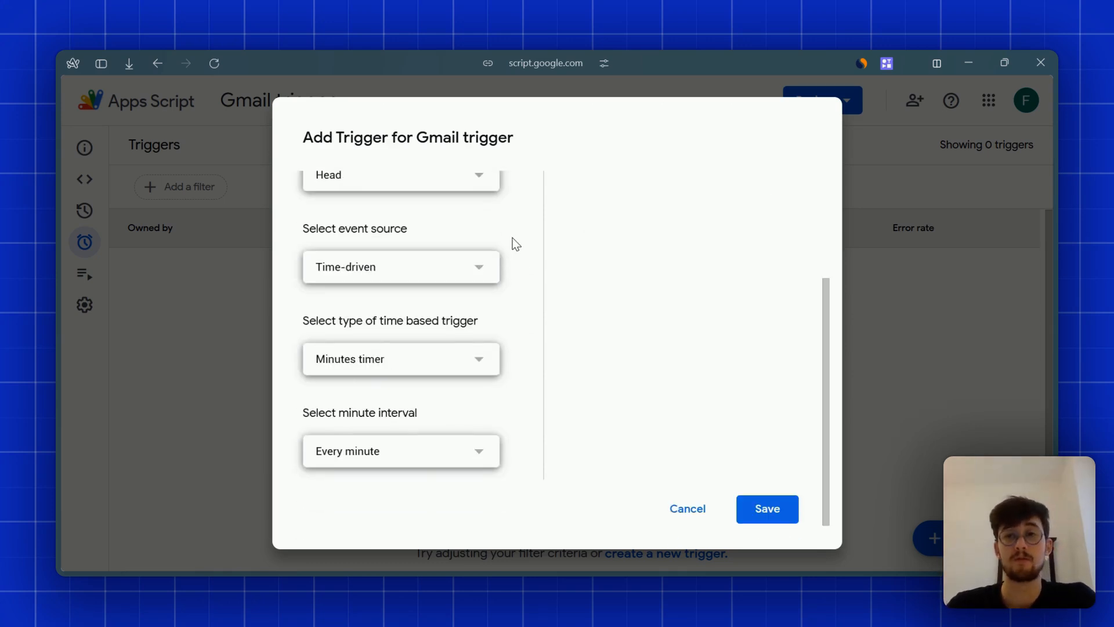
left_click(798, 510)
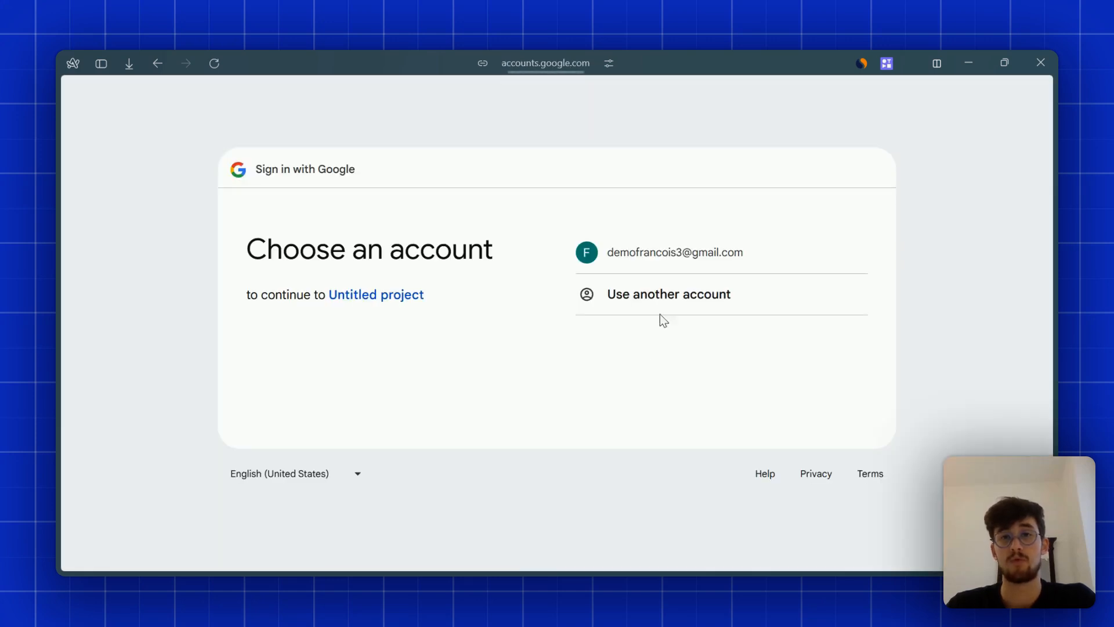
- Choose the Google account, proceed past the unverified-app warning and allow Untitled project's Gmail access
left_click(649, 261)
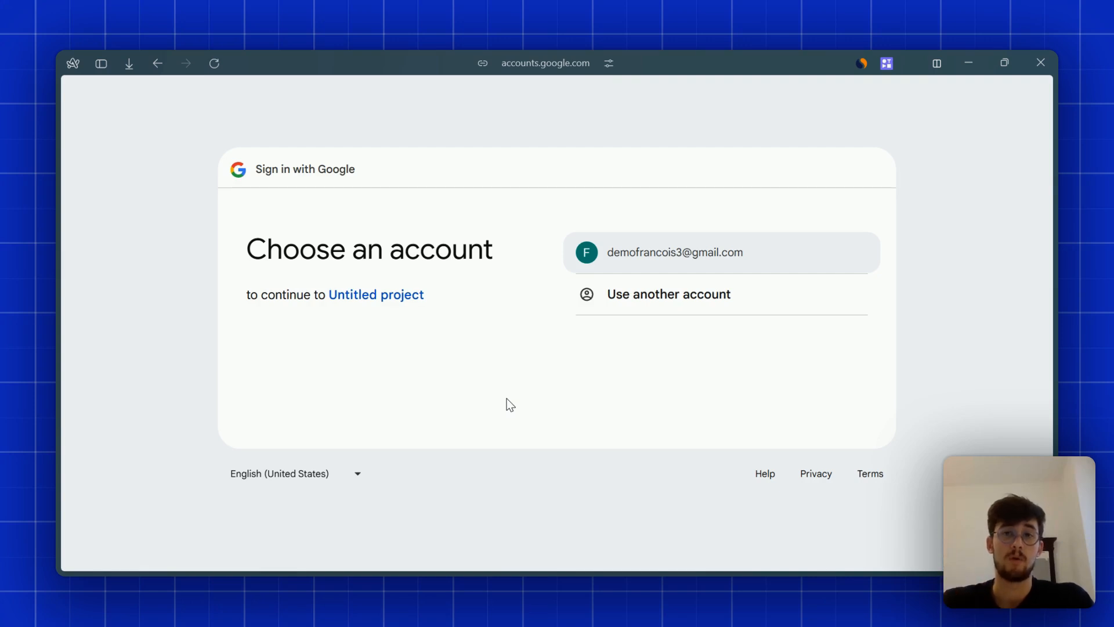
left_click(671, 255)
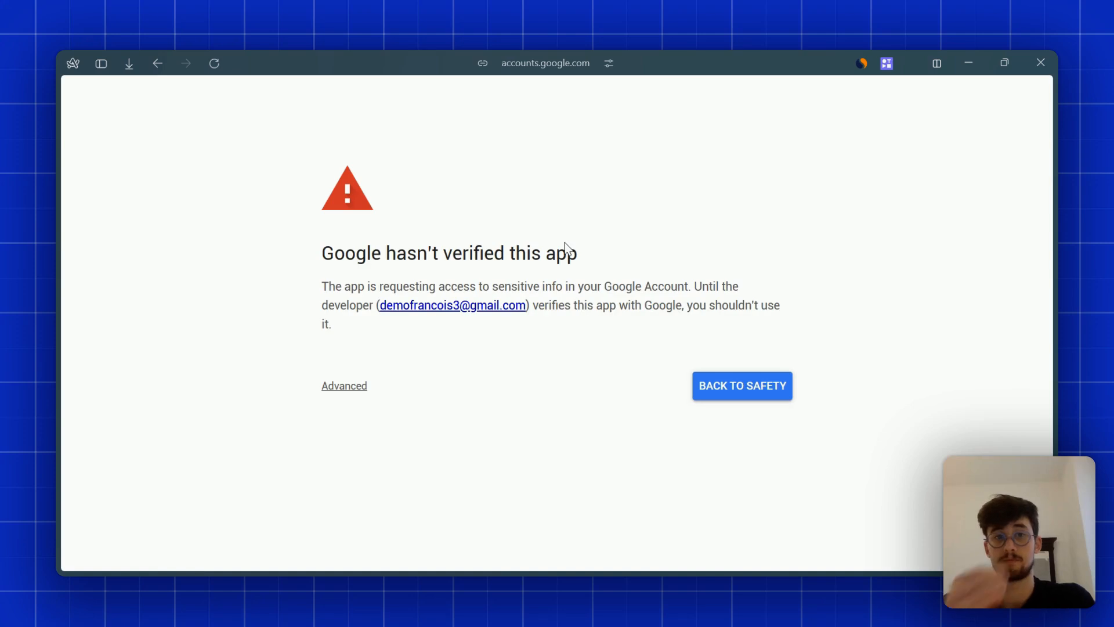
left_click(324, 386)
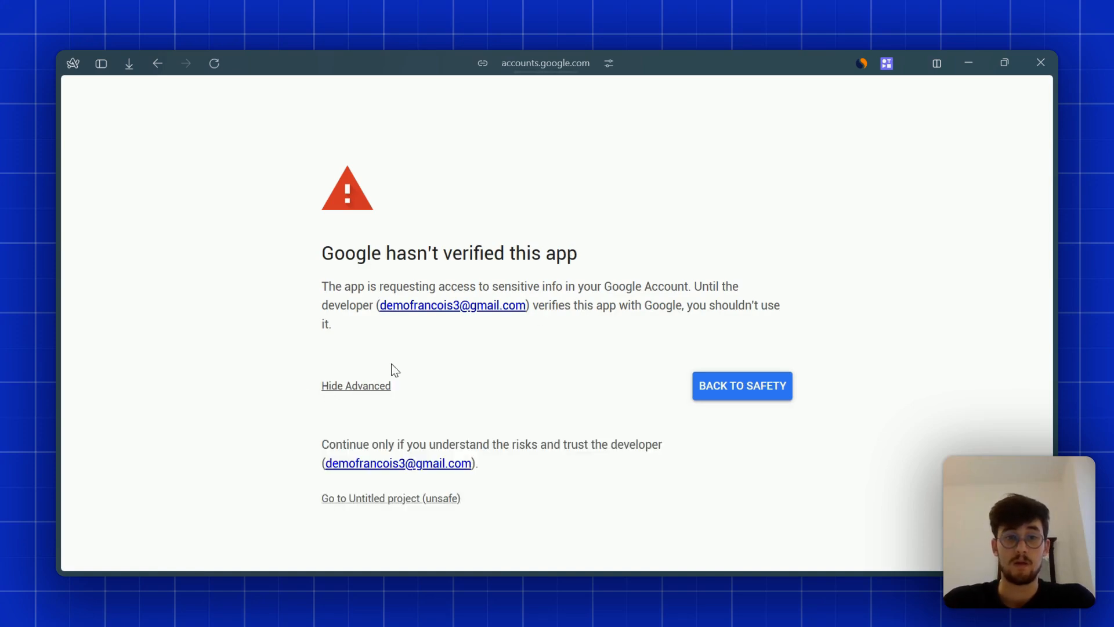
left_click(392, 501)
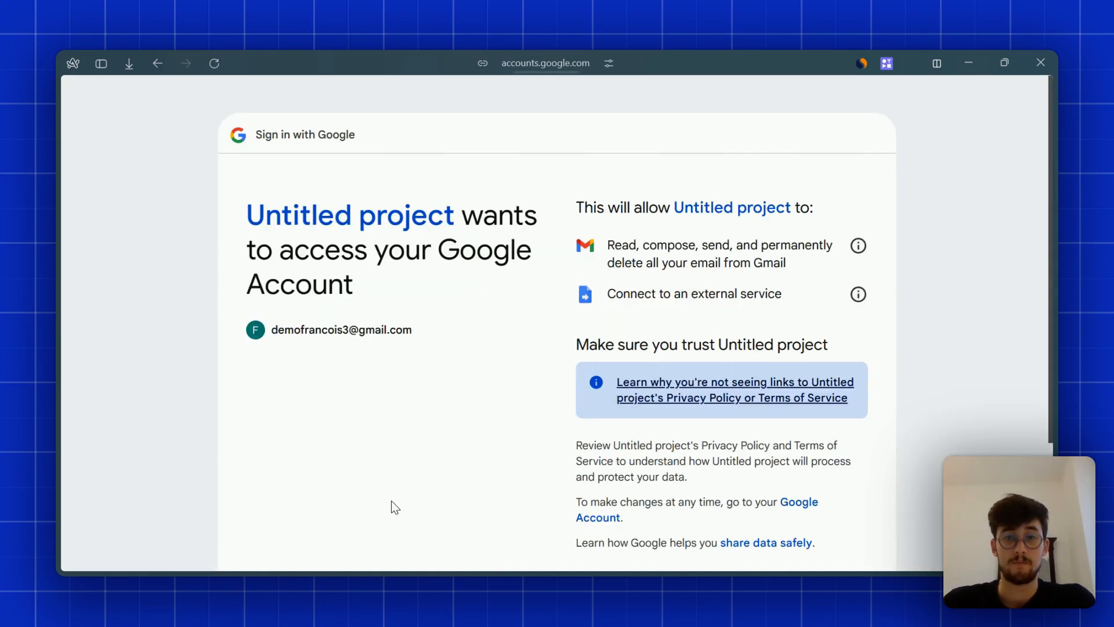
scroll(806, 295, "down", 3)
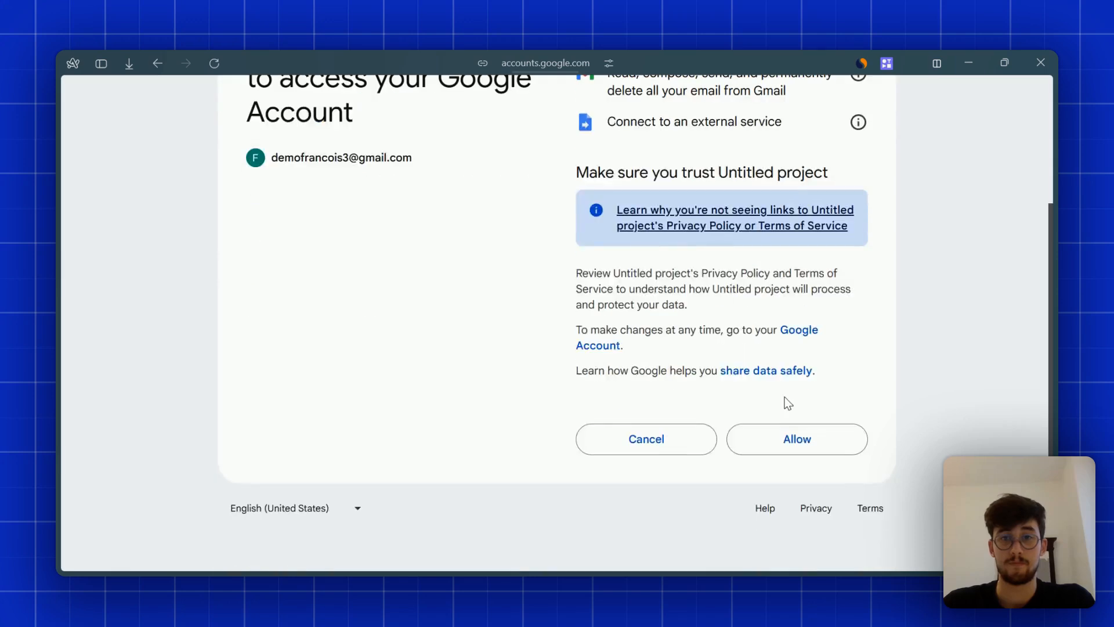
left_click(806, 440)
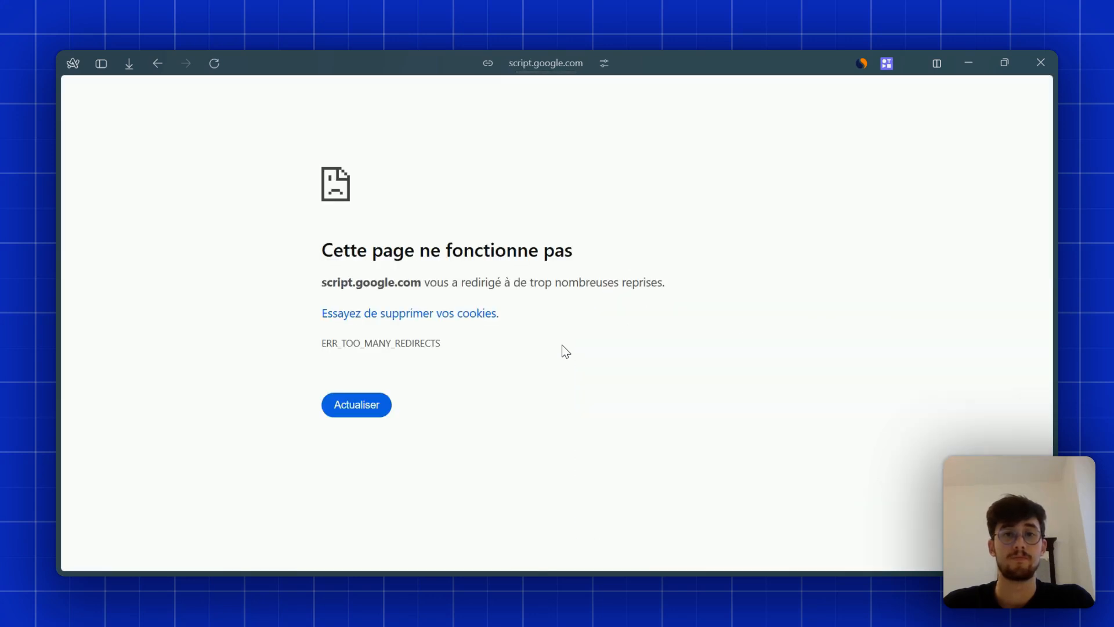
mouse_move(92, 393)
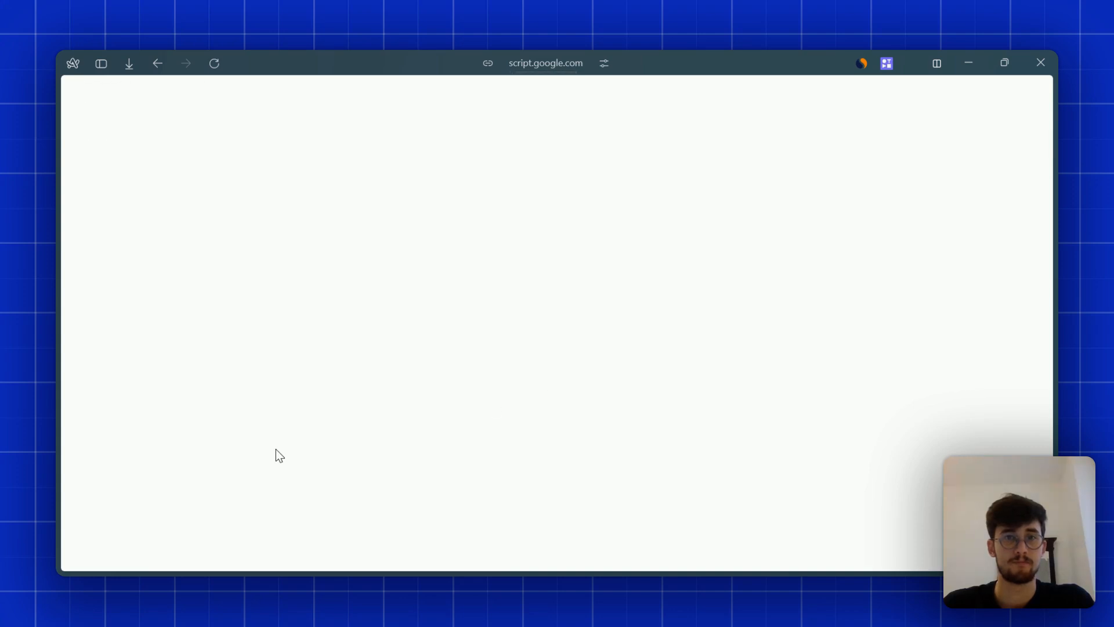
mouse_move(55, 440)
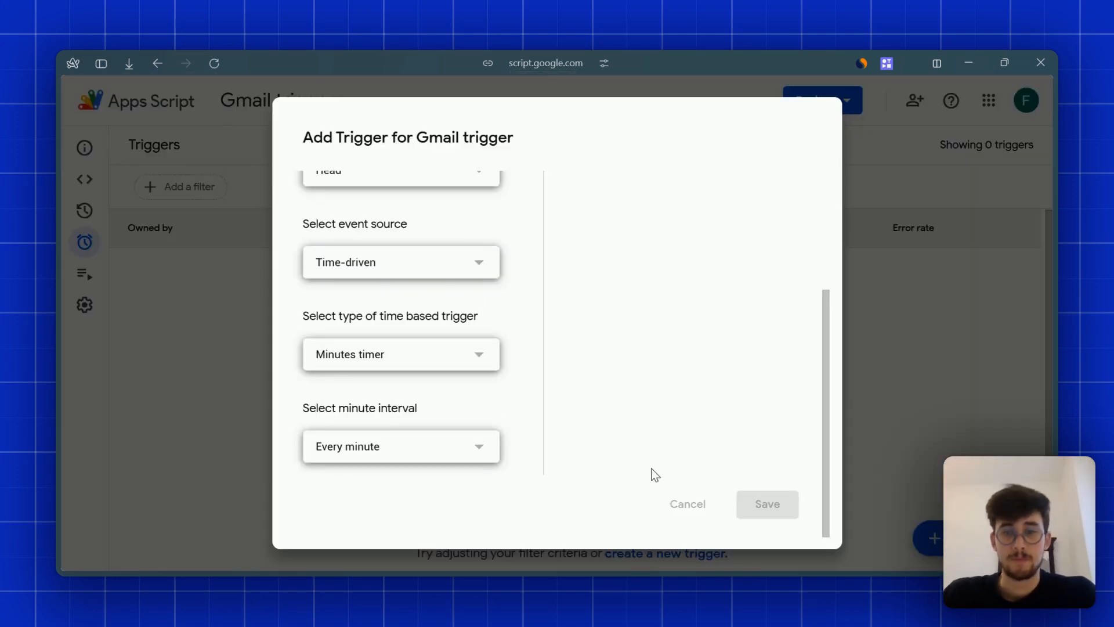
- Discard the unsaved form and save a new minutes-timer trigger for checkAndSendNewEmails
scroll(445, 301, "up", 4)
left_click(1035, 288)
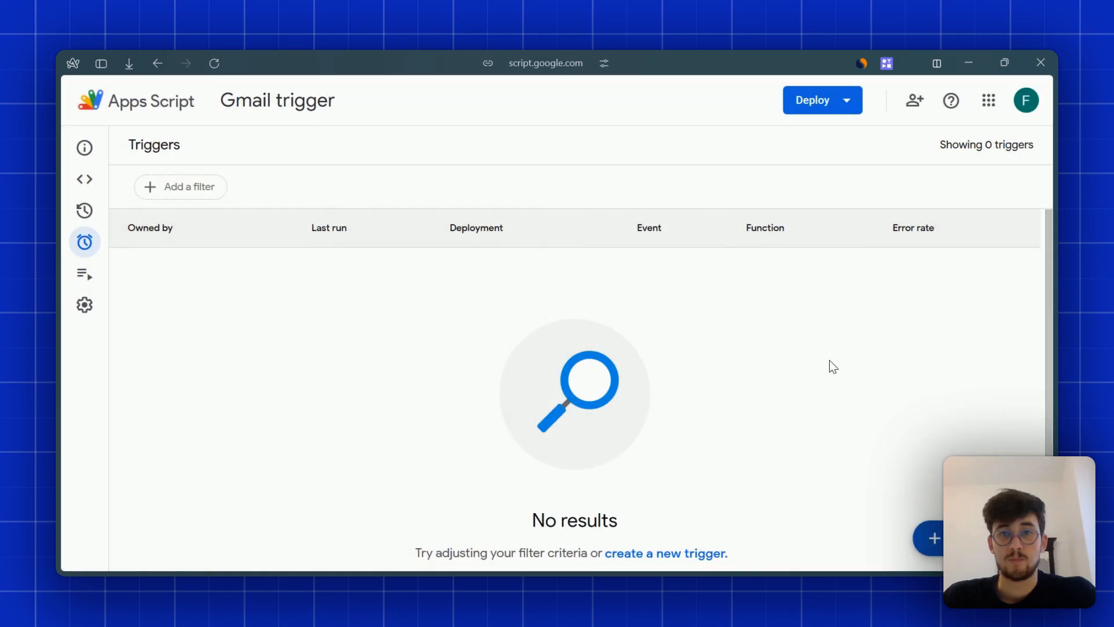
scroll(824, 372, "up", 1)
left_click(666, 552)
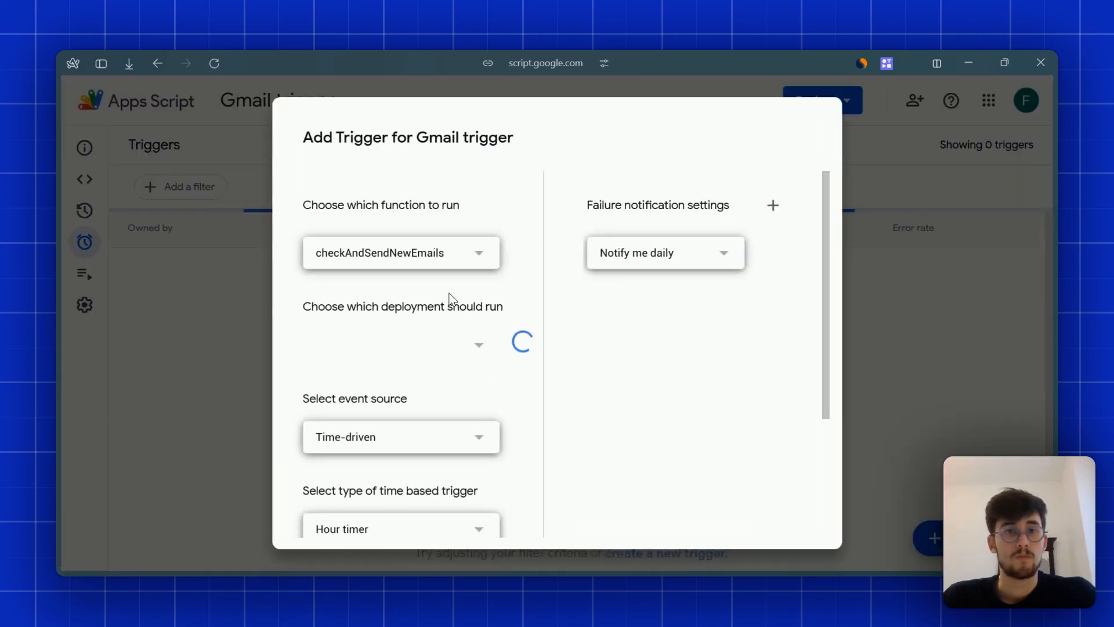
scroll(510, 273, "down", 3)
left_click(427, 363)
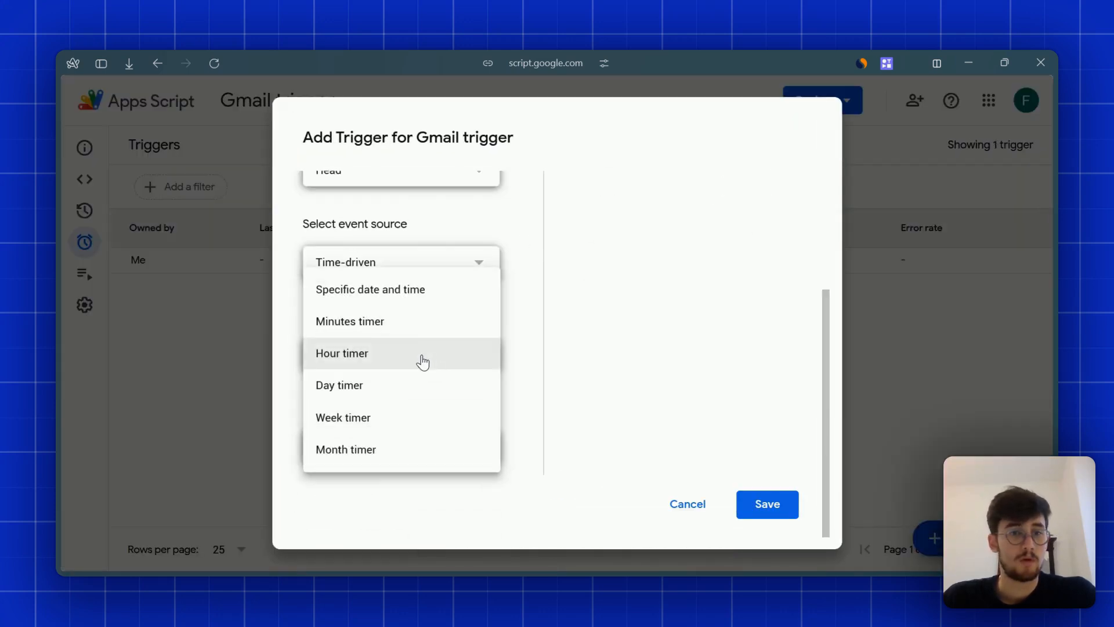
left_click(372, 323)
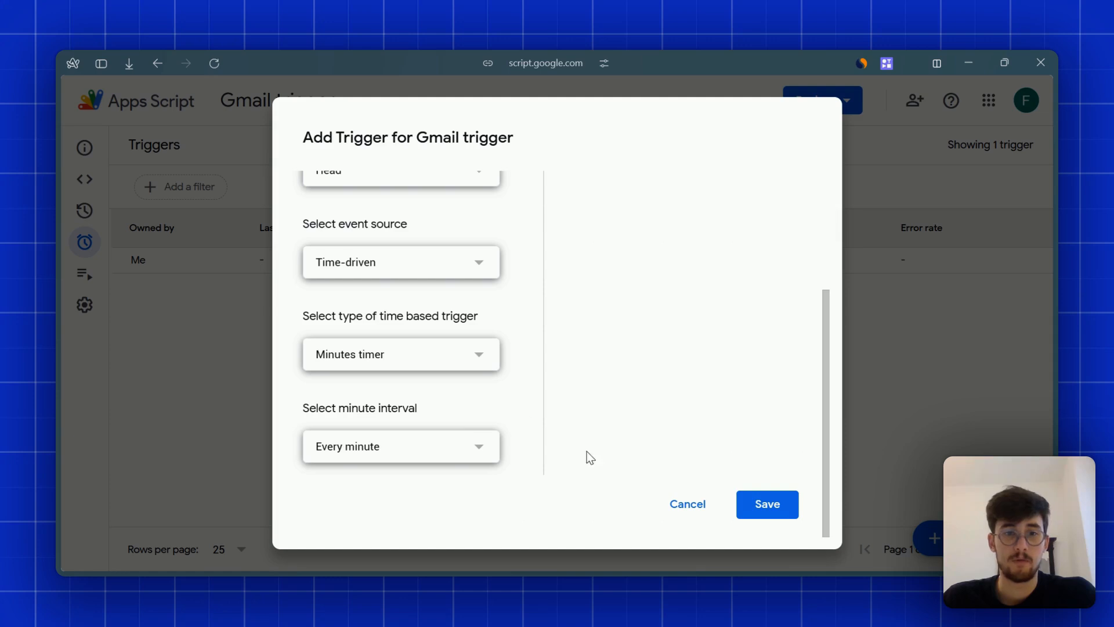
left_click(779, 512)
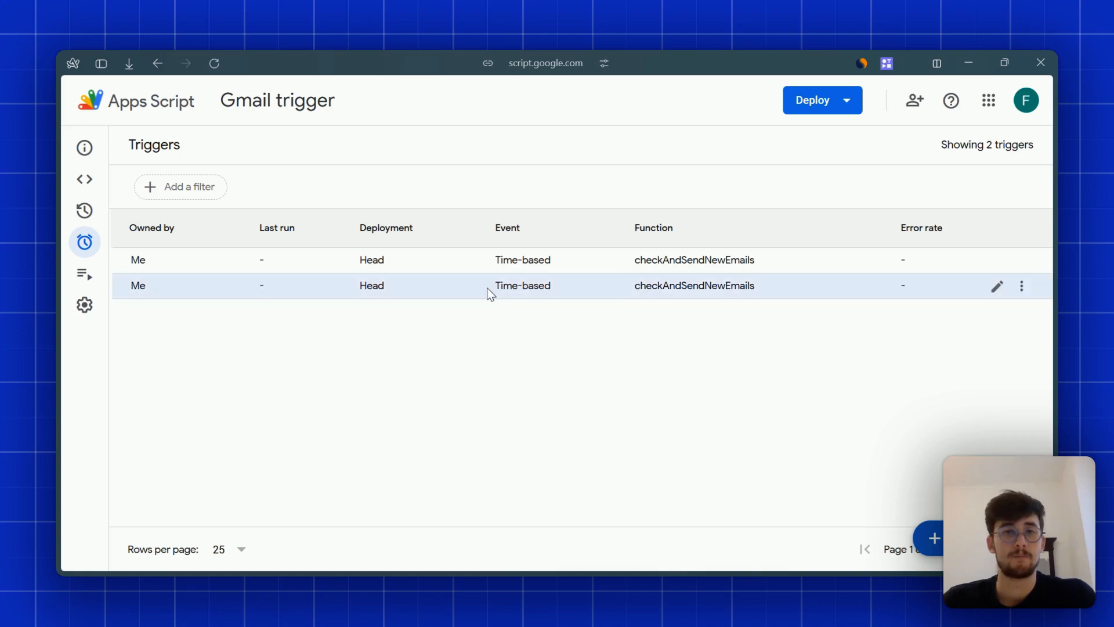
- Permanently delete the duplicate trigger, leaving one time-based checkAndSendNewEmails trigger
left_click(1018, 259)
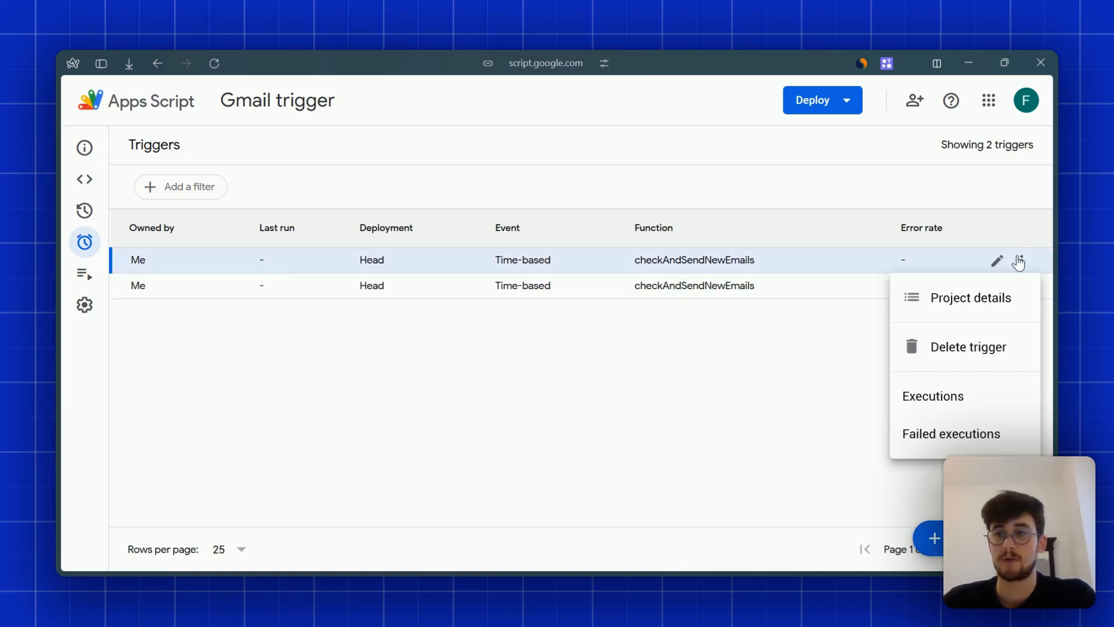
left_click(963, 346)
left_click(587, 401)
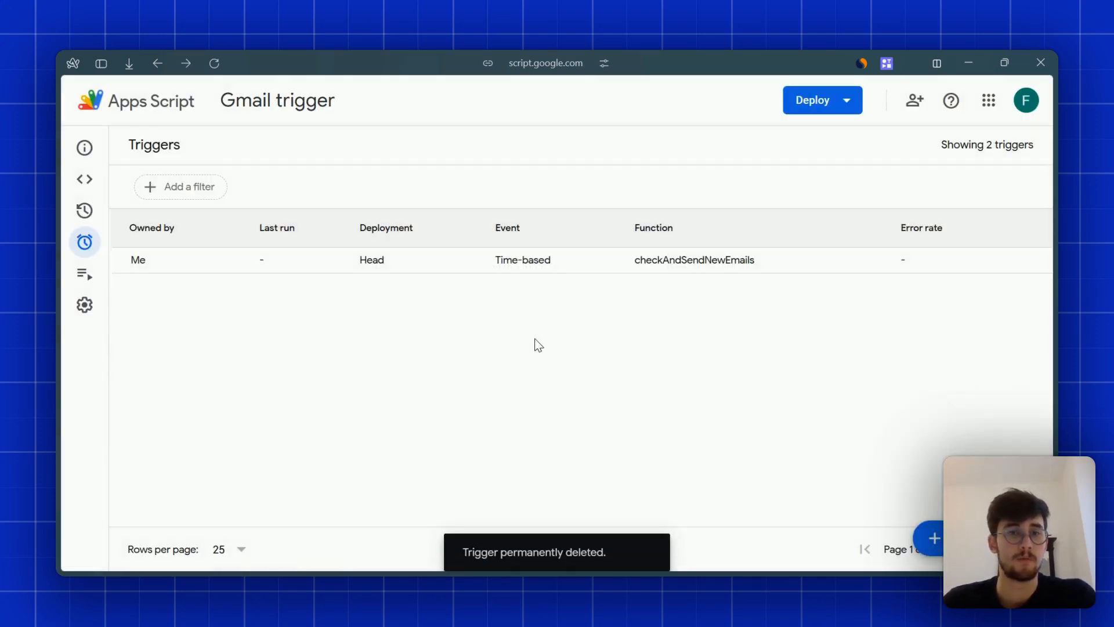
- Return to Code.gs and scroll through checkAndSendNewEmails and sendToWebhook
left_click(107, 181)
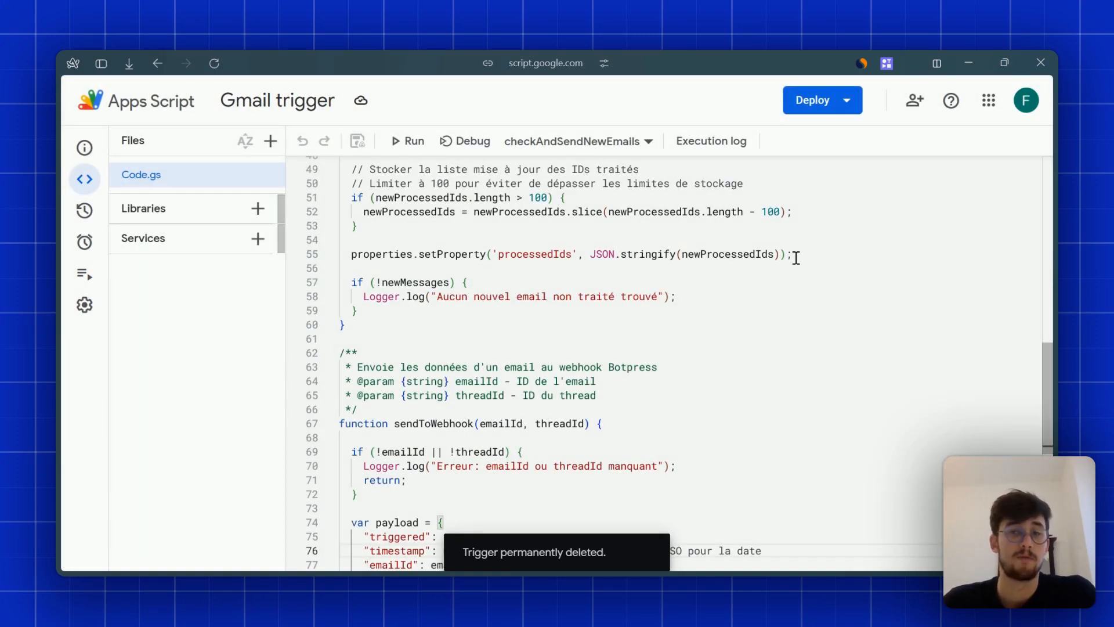
left_click(796, 258)
scroll(685, 283, "up", 5)
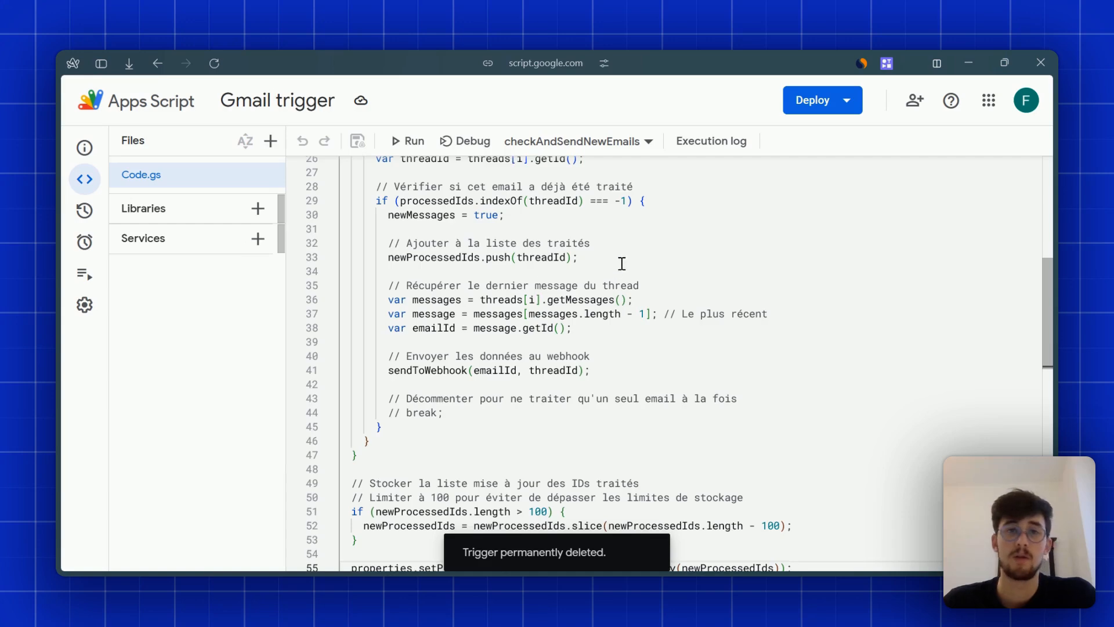
scroll(621, 263, "up", 5)
scroll(553, 338, "down", 3)
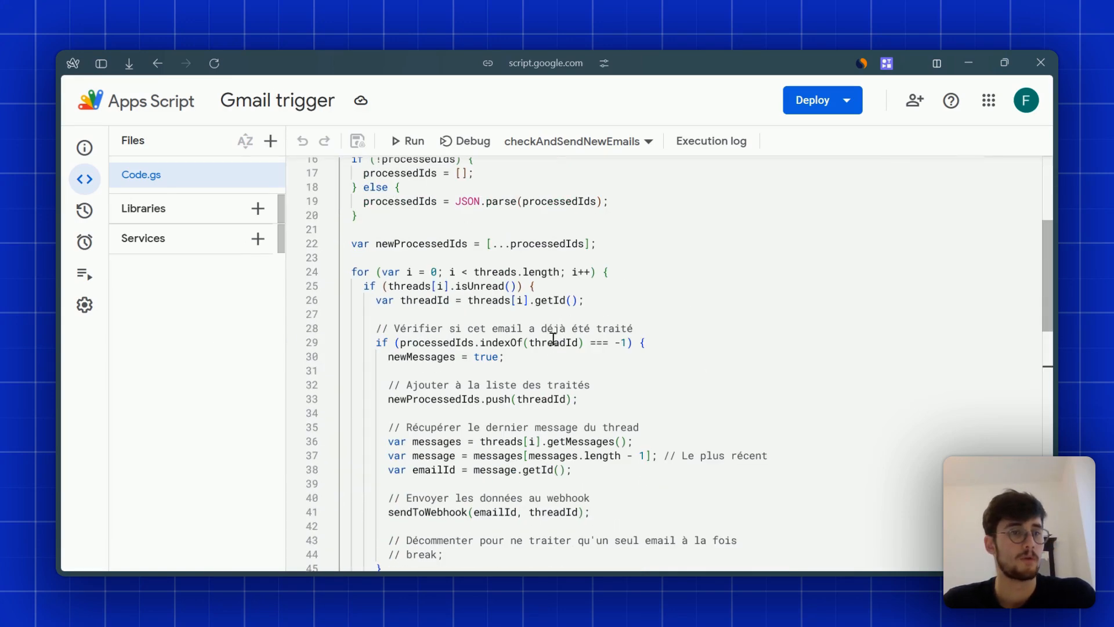
mouse_move(54, 356)
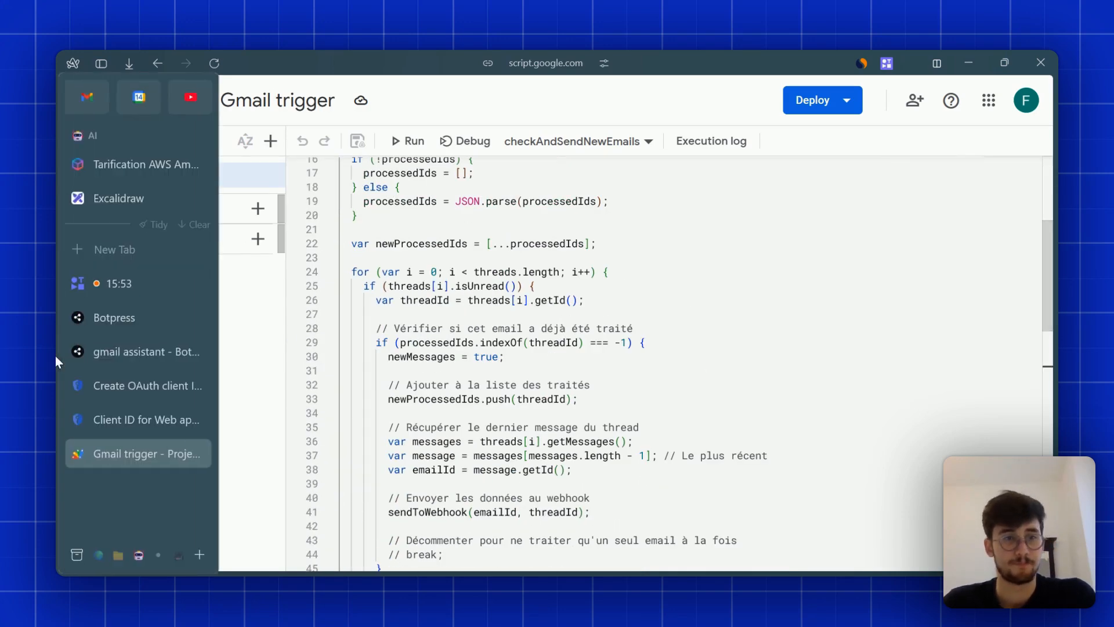
- Switch to the gmail assistant workflow, widen the canvas, and verify Get Email Content's Email ID {{event.payload.emailId}}
left_click(138, 354)
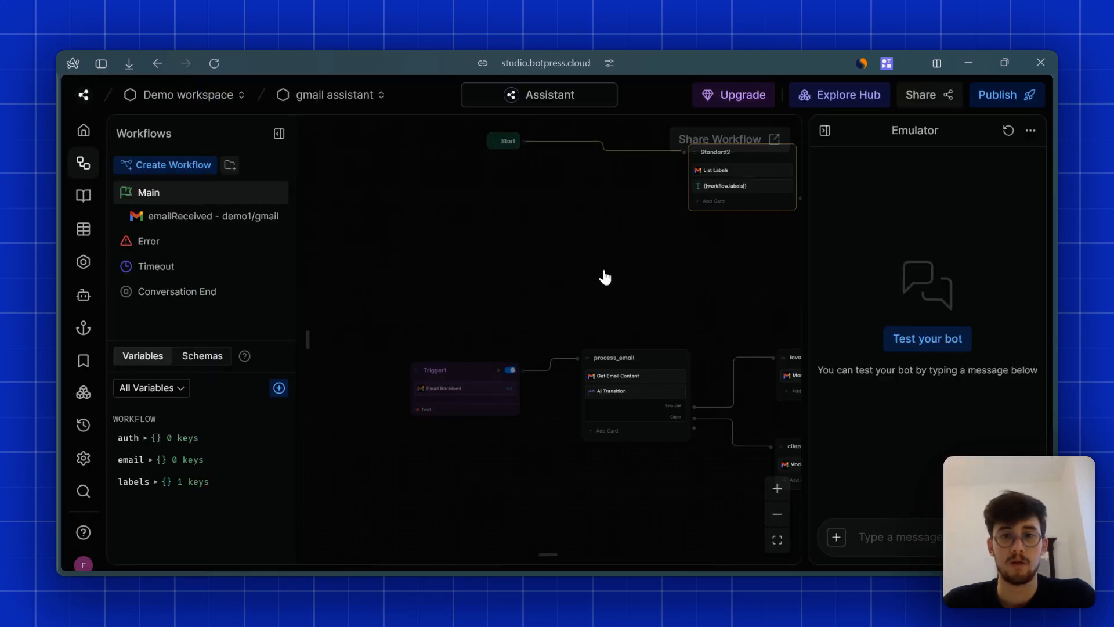
scroll(702, 281, "right", 5)
scroll(701, 281, "down", 3)
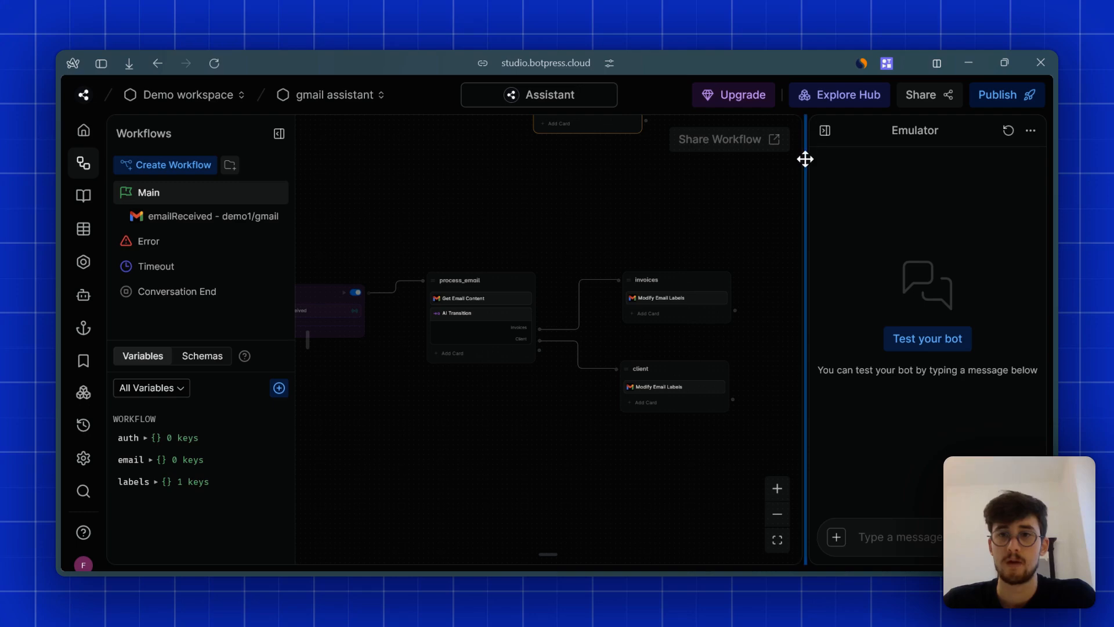
left_click_drag(805, 159, 880, 166)
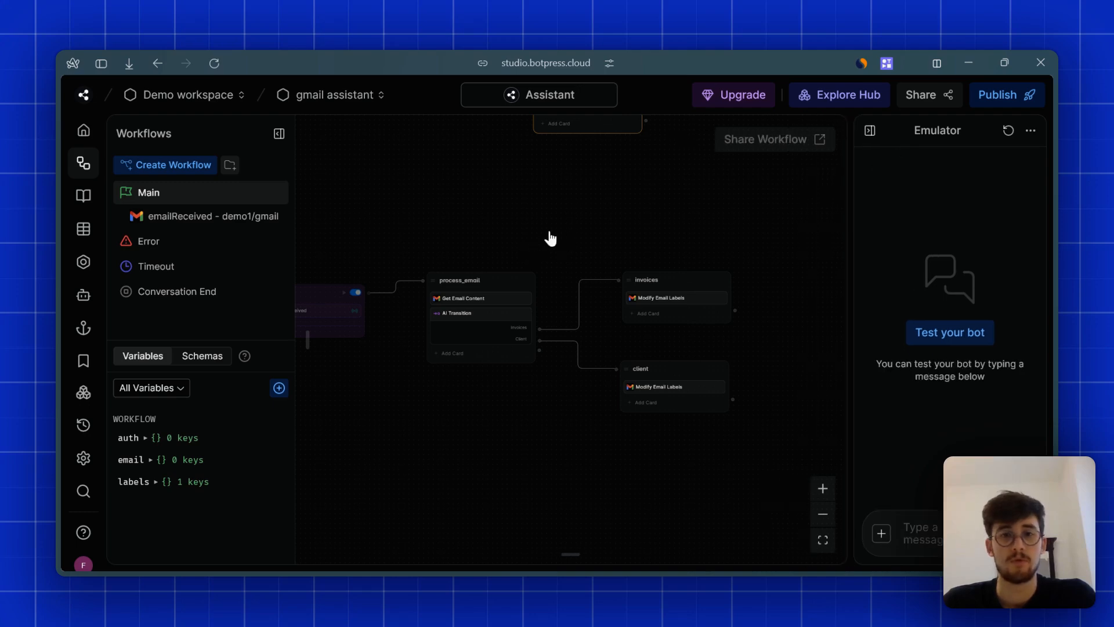
scroll(568, 226, "down", 3)
scroll(615, 203, "left", 3)
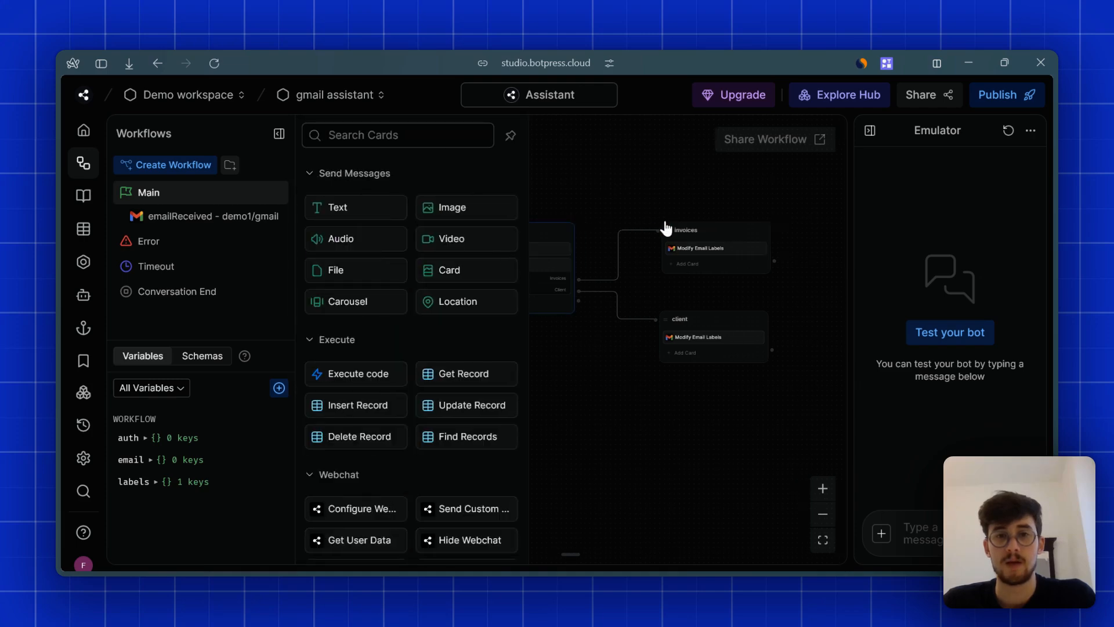
left_click_drag(564, 195, 556, 193)
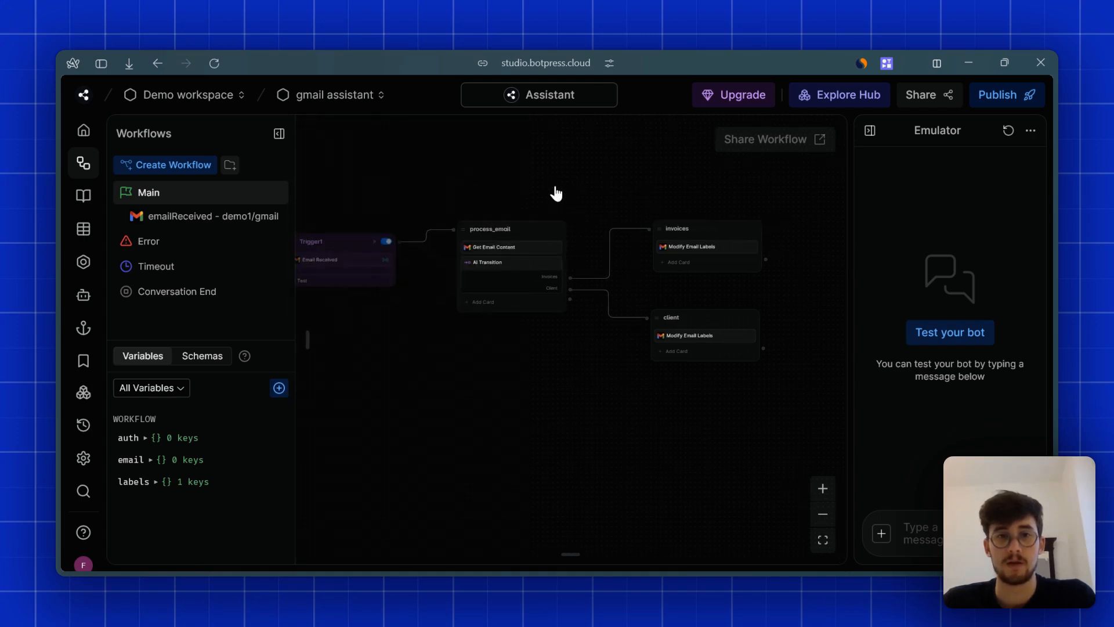
left_click(460, 247)
left_click_drag(661, 286, 544, 284)
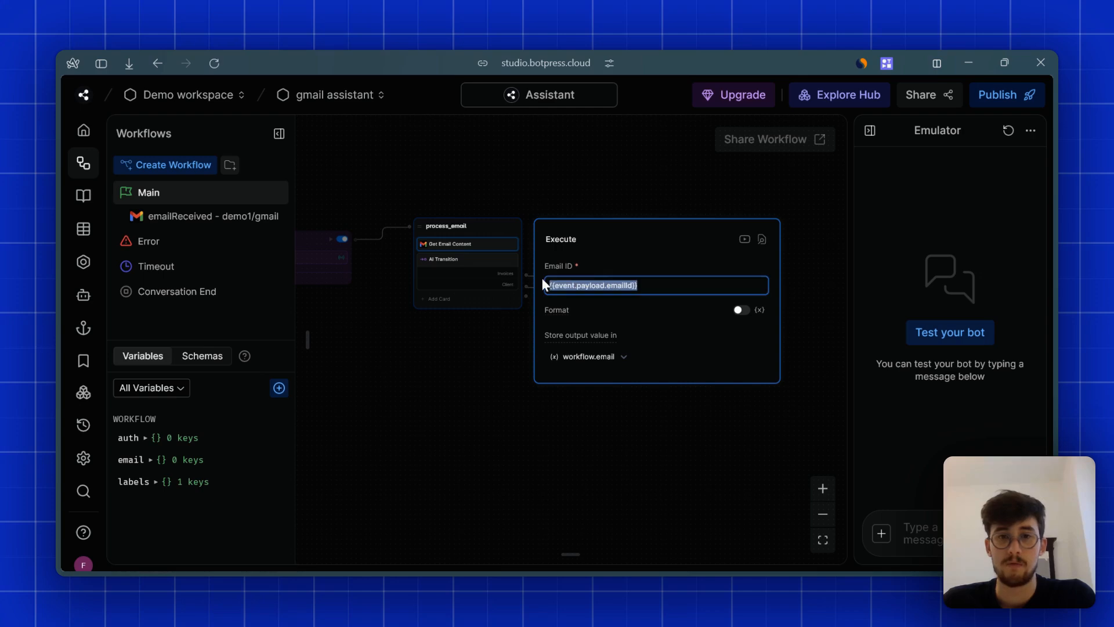
left_click(594, 285)
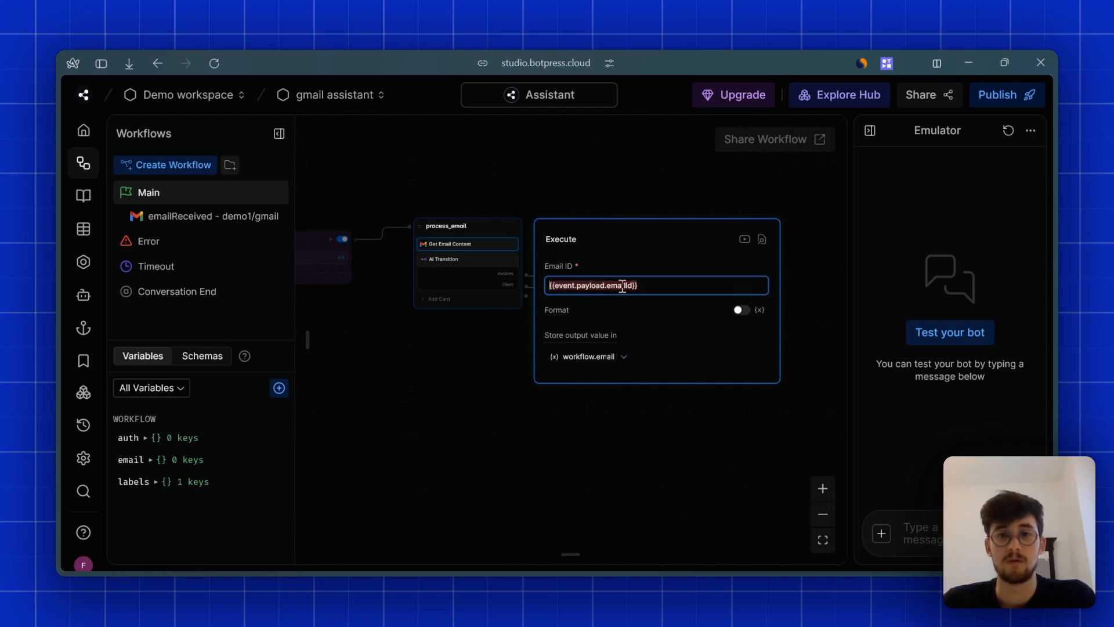
left_click(478, 213)
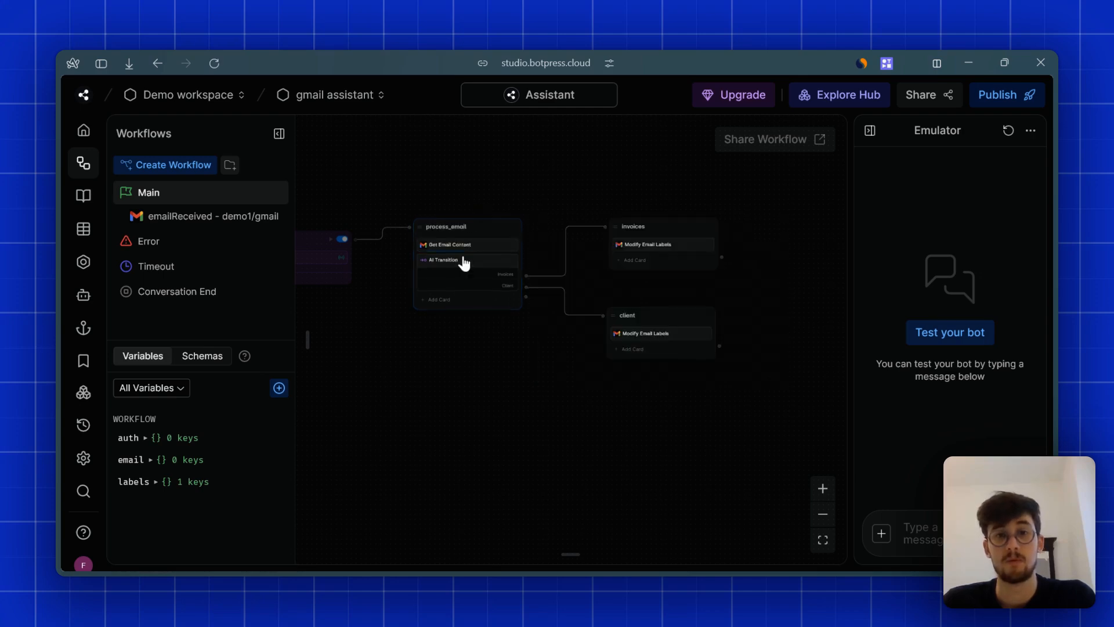
left_click(470, 275)
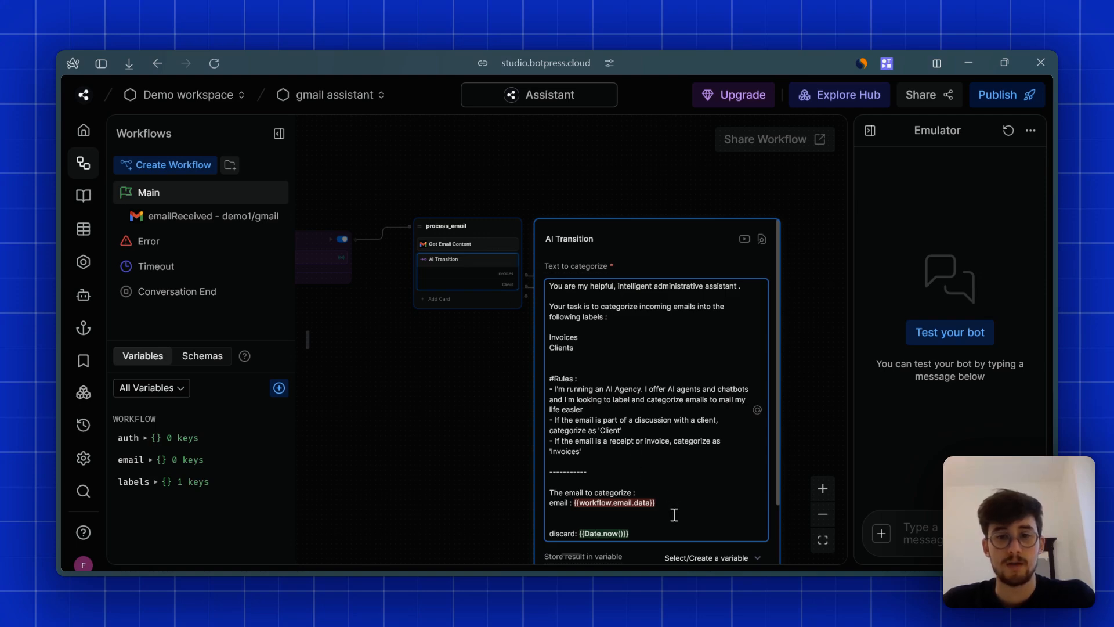
scroll(464, 394, "down", 2)
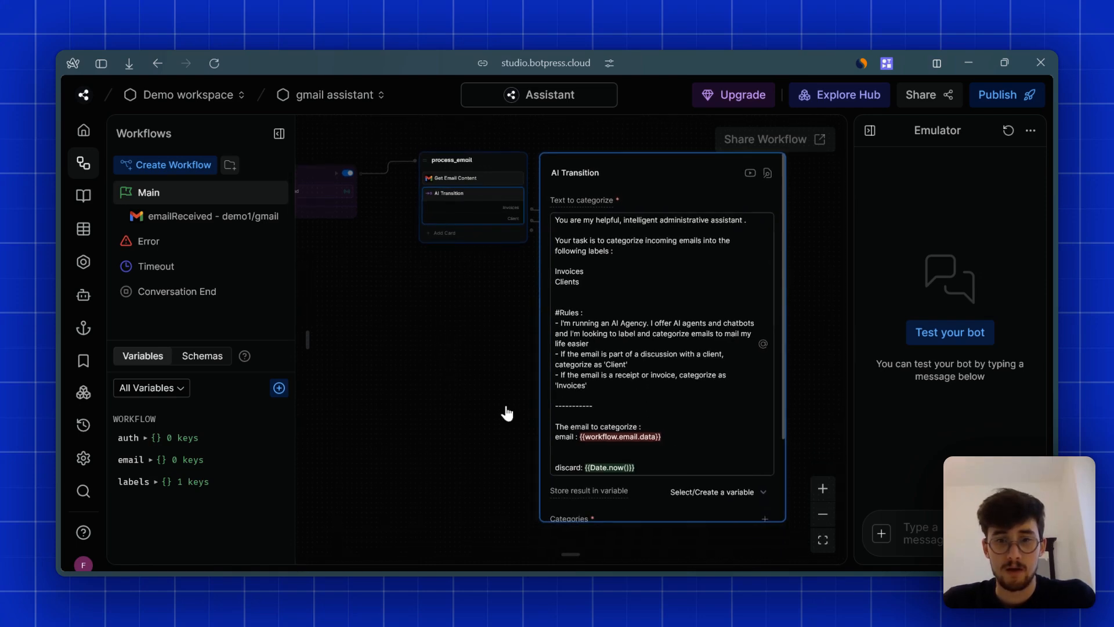
left_click_drag(694, 440, 551, 438)
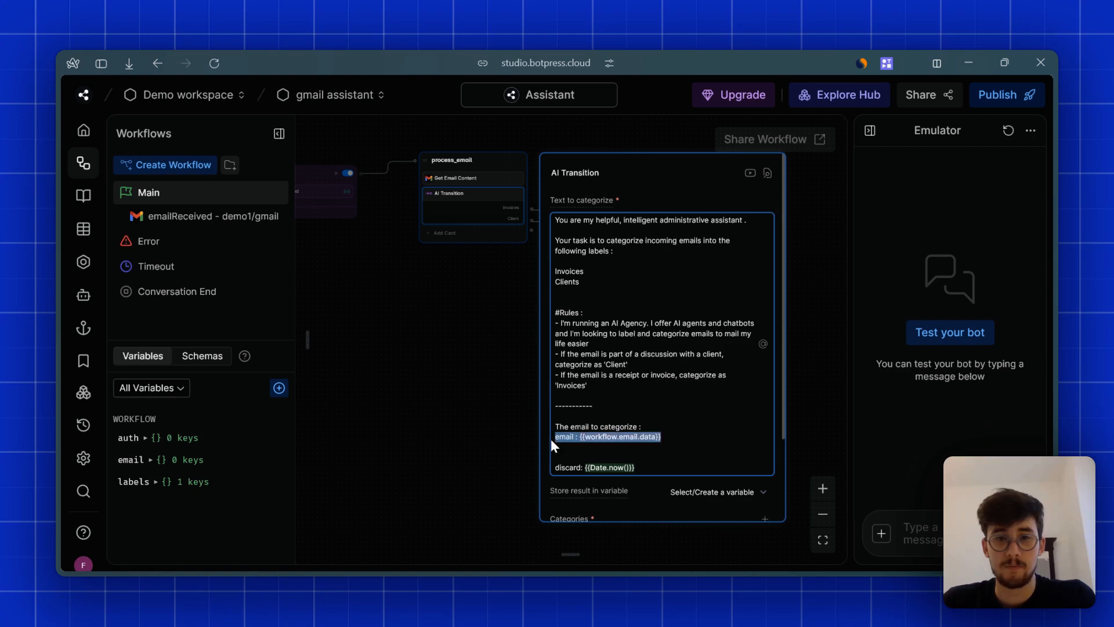
left_click(671, 439)
scroll(667, 434, "down", 4)
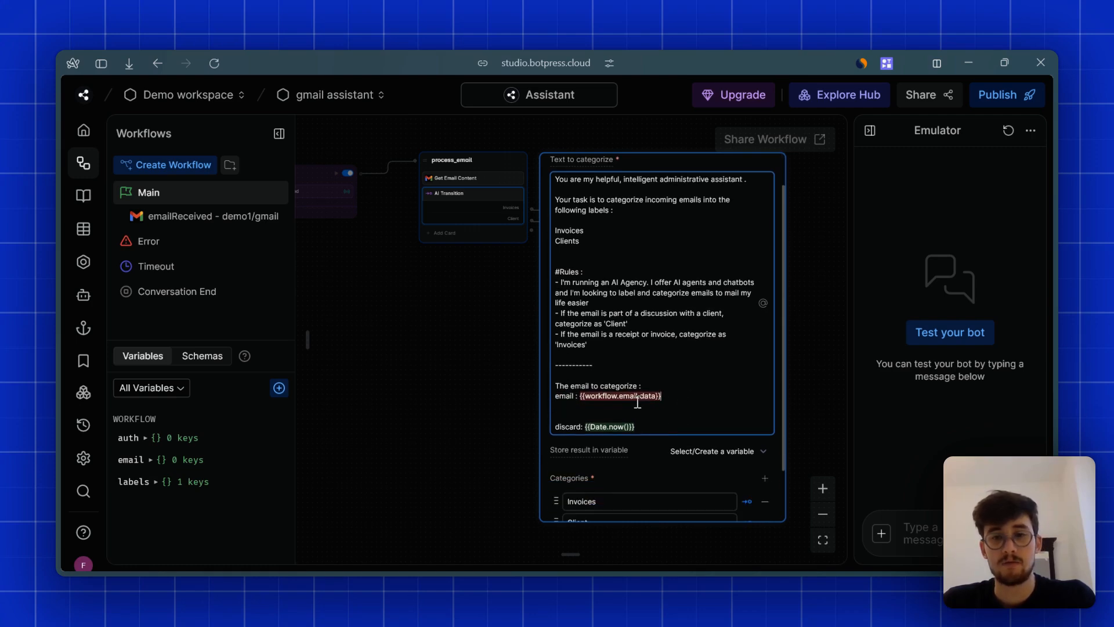
left_click_drag(664, 366, 584, 359)
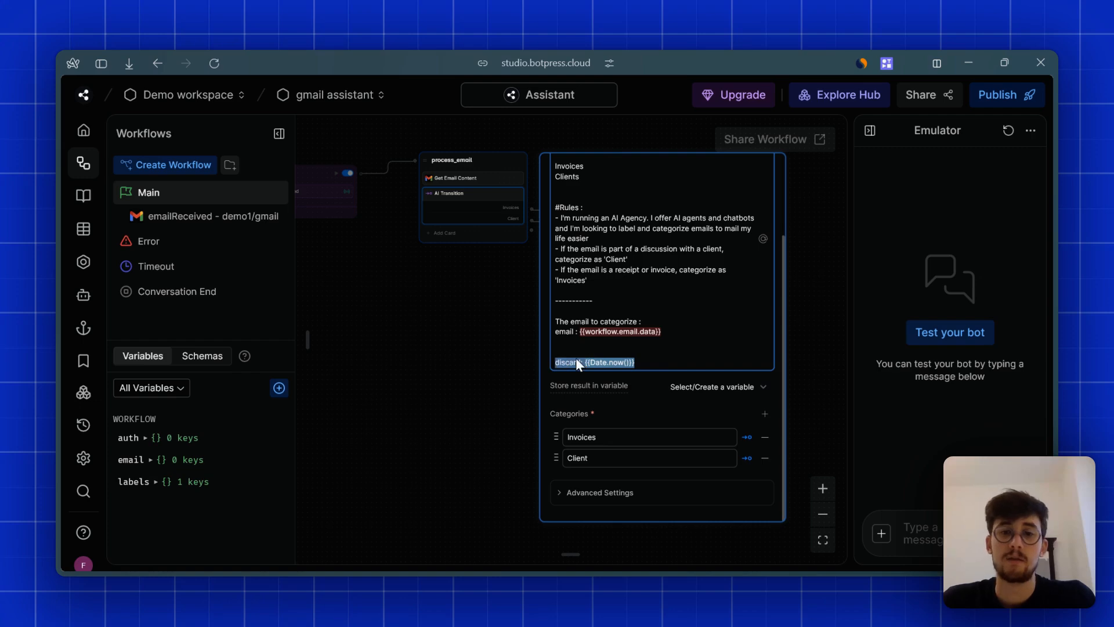
left_click(667, 364)
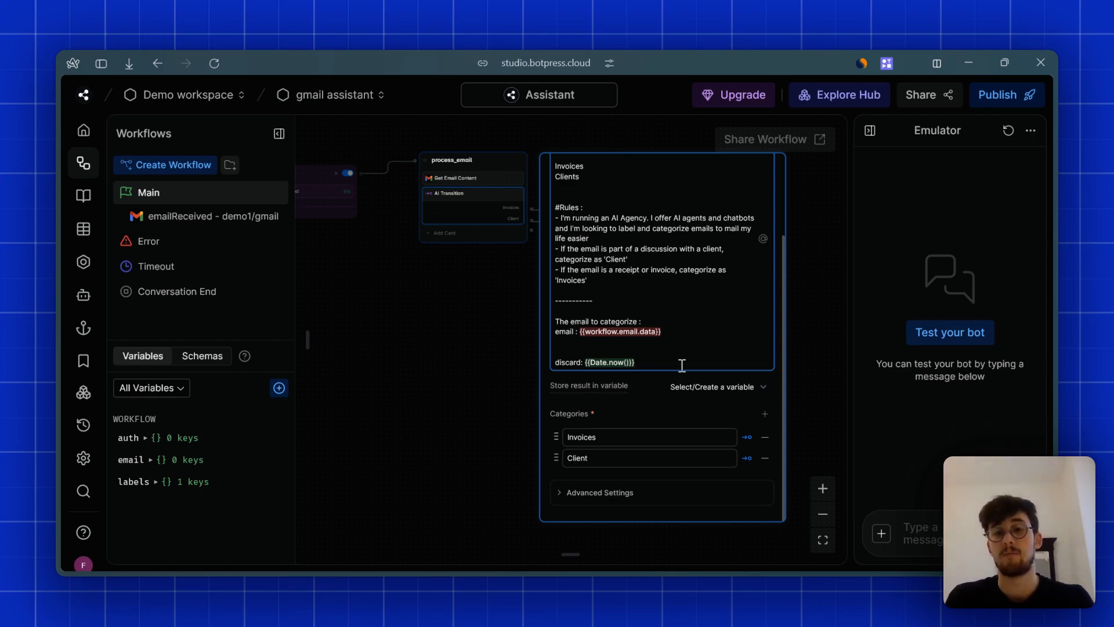
left_click(632, 460)
left_click(611, 493)
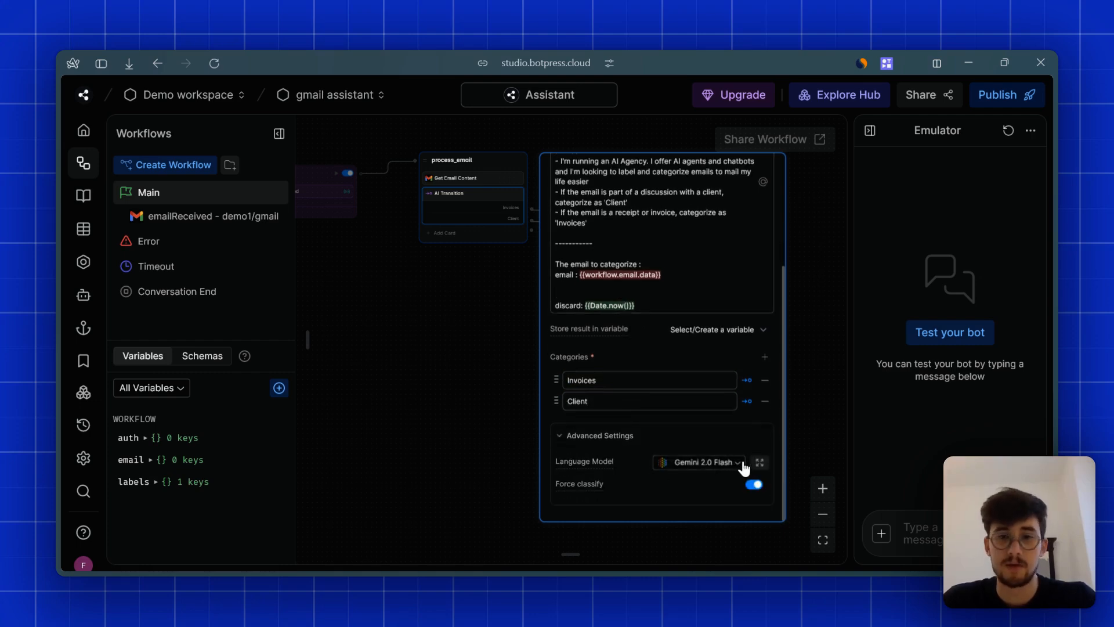
left_click(485, 362)
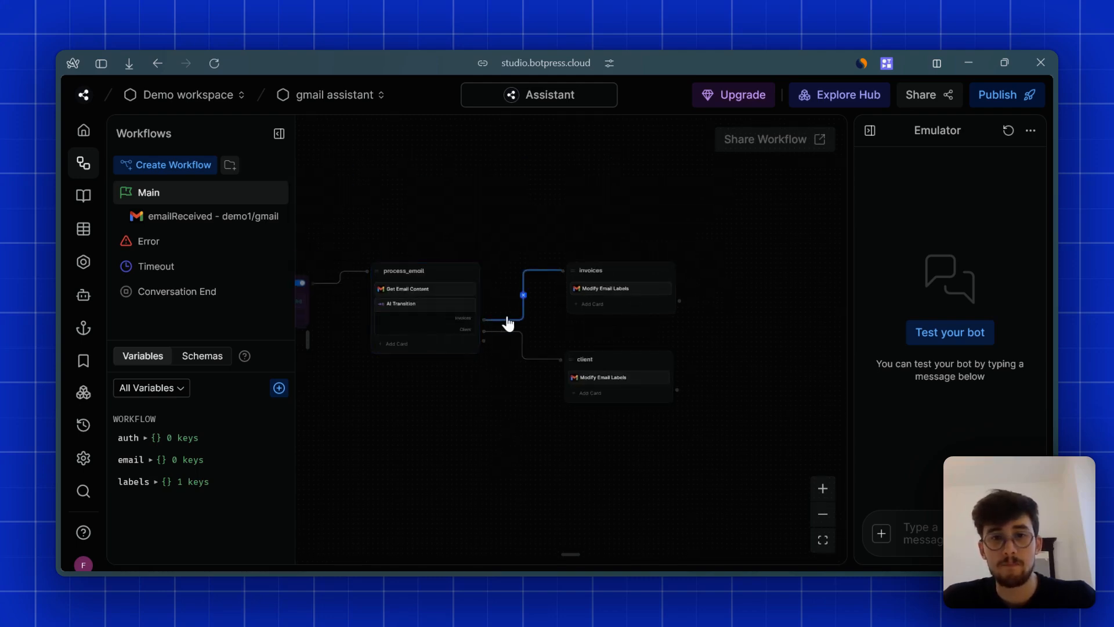
- Inspect the invoices Modify Email Labels Email ID {{workflow.email.id}}, then zoom out to show Start and Standard1
left_click(589, 287)
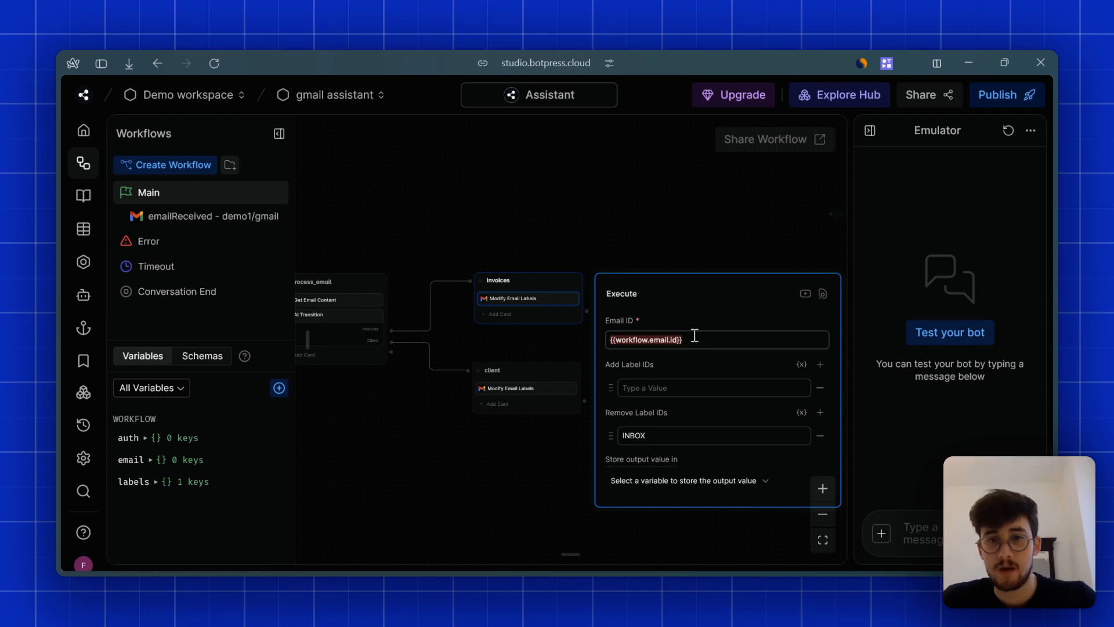
left_click(731, 343)
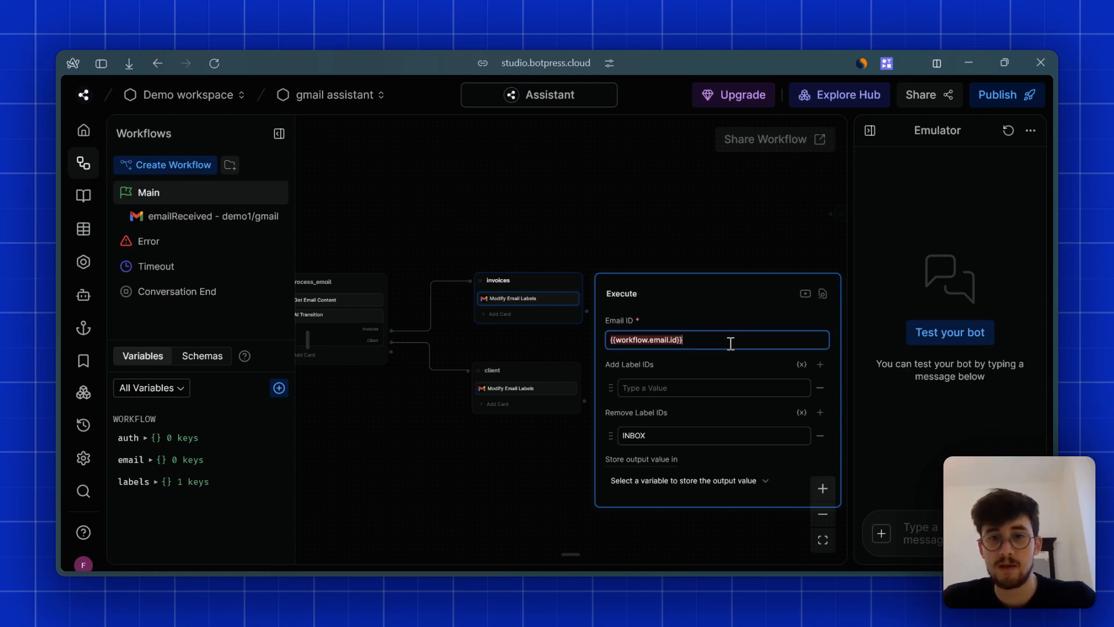
key("ctrl+a")
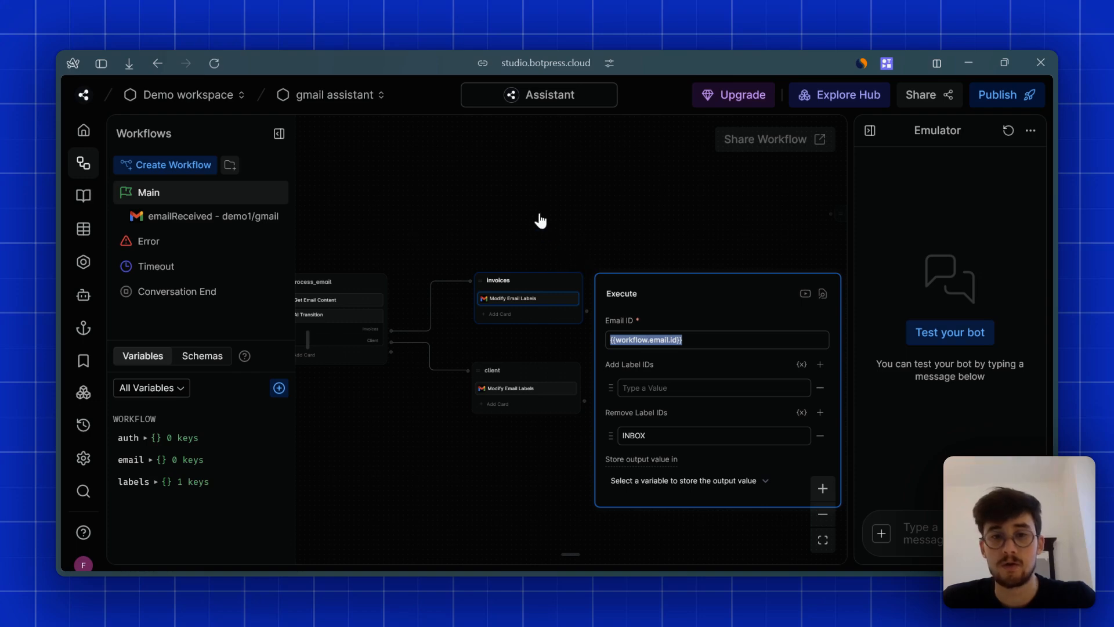
left_click_drag(459, 187, 533, 254)
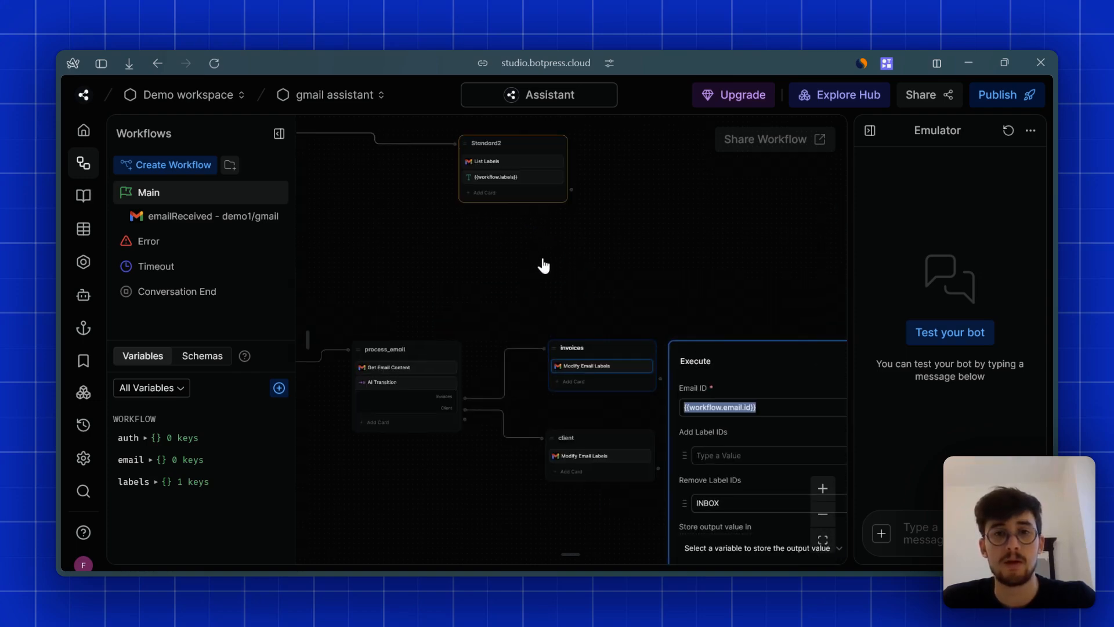
left_click_drag(661, 305, 665, 348)
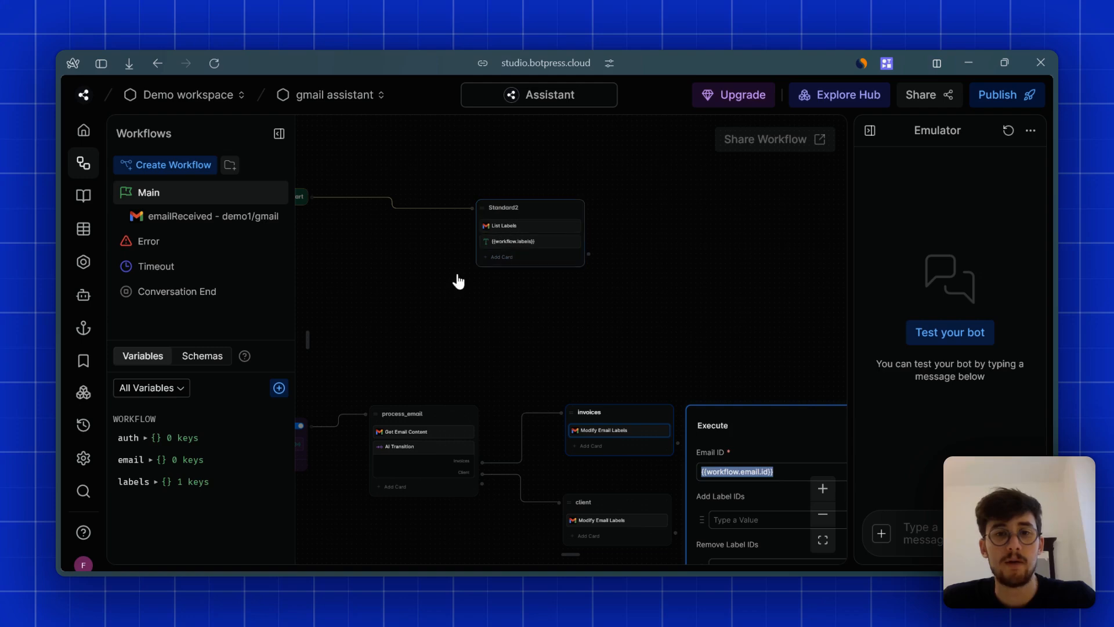
left_click(824, 518)
left_click(824, 520)
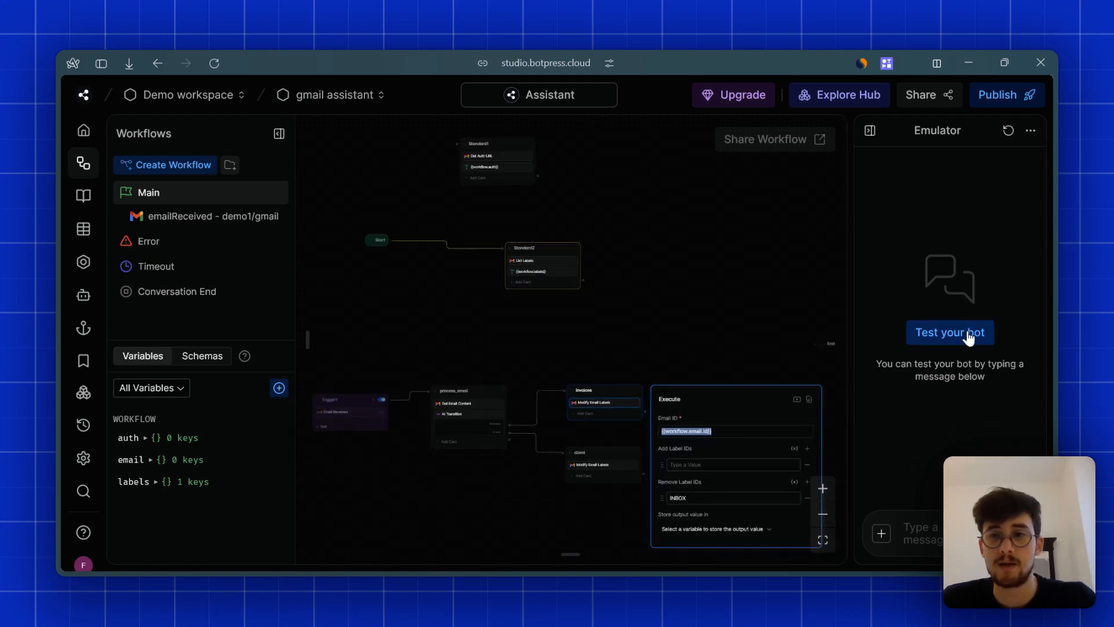
- Select Standard2, test the bot, and read the returned Gmail labels JSON in a widened emulator
left_click(526, 267)
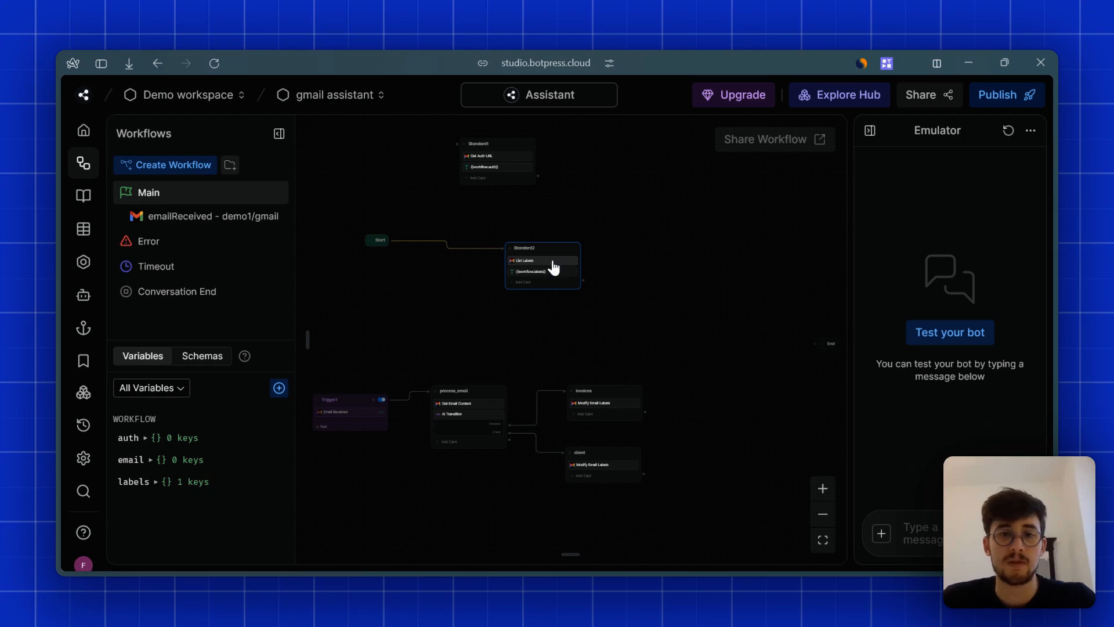
left_click(942, 342)
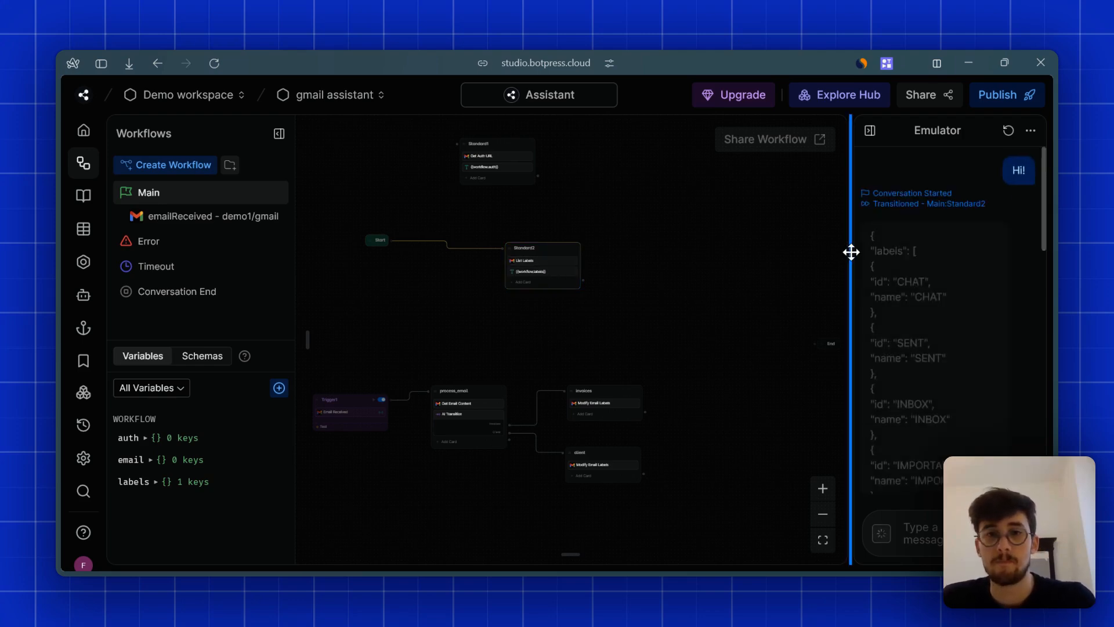
left_click_drag(851, 252, 796, 273)
scroll(922, 407, "up", 15)
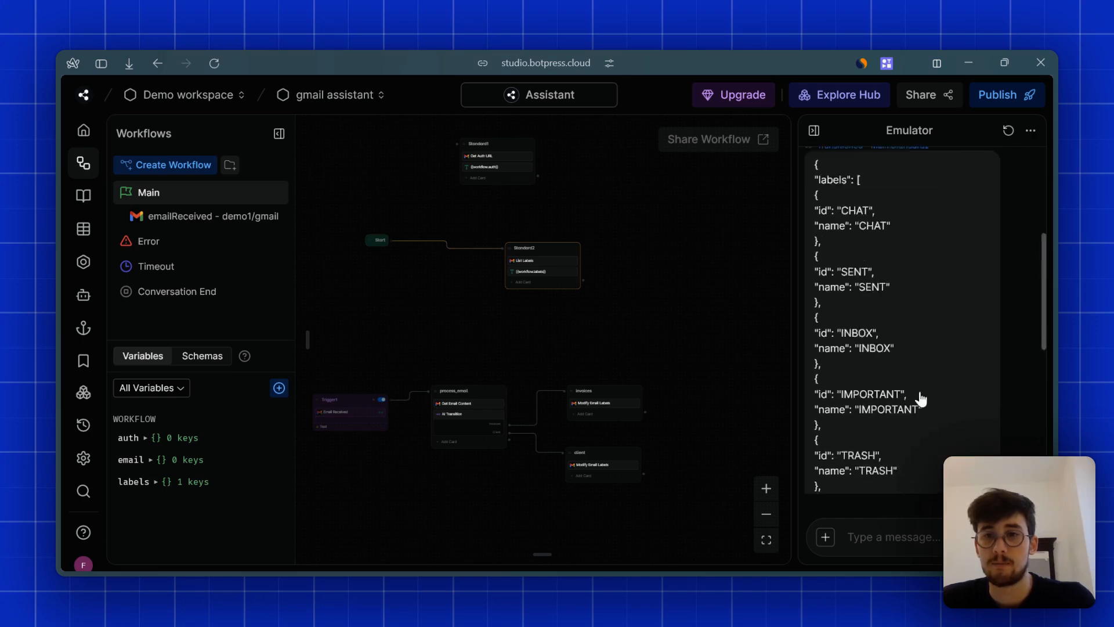
scroll(861, 315, "down", 8)
scroll(862, 320, "down", 5)
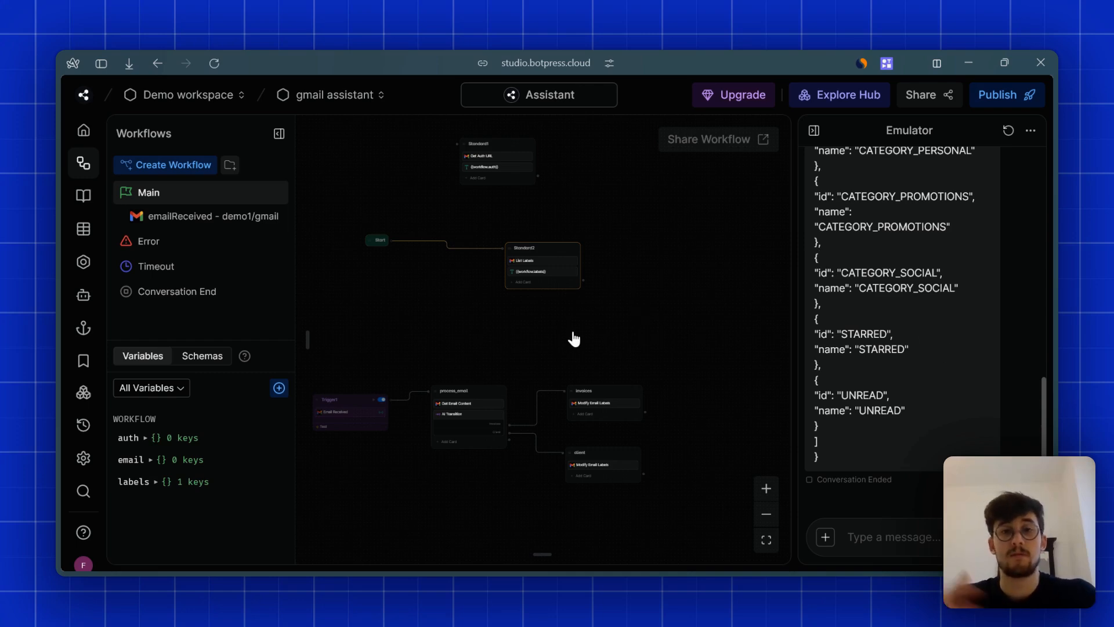
mouse_move(68, 361)
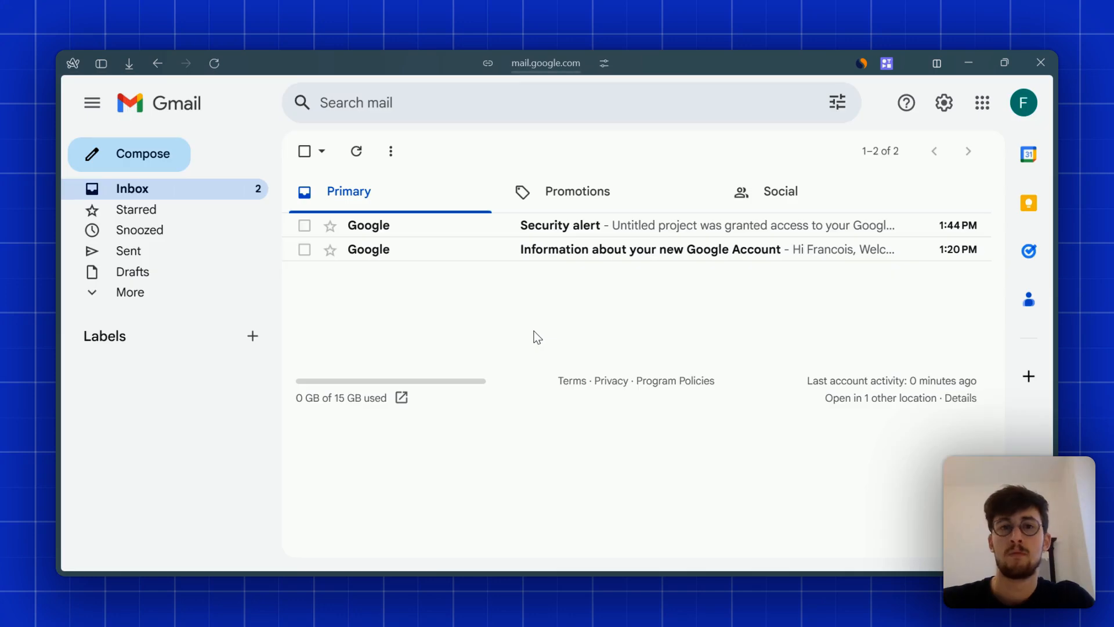
- Create the Gmail labels 'clients' and 'invoices'
left_click(253, 341)
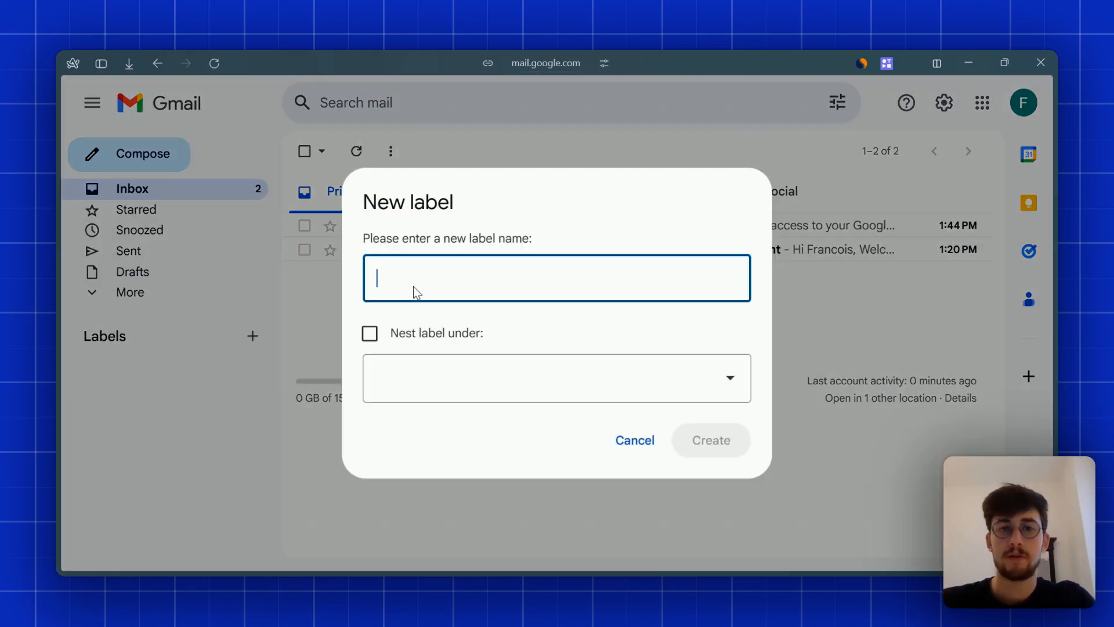
type("clients")
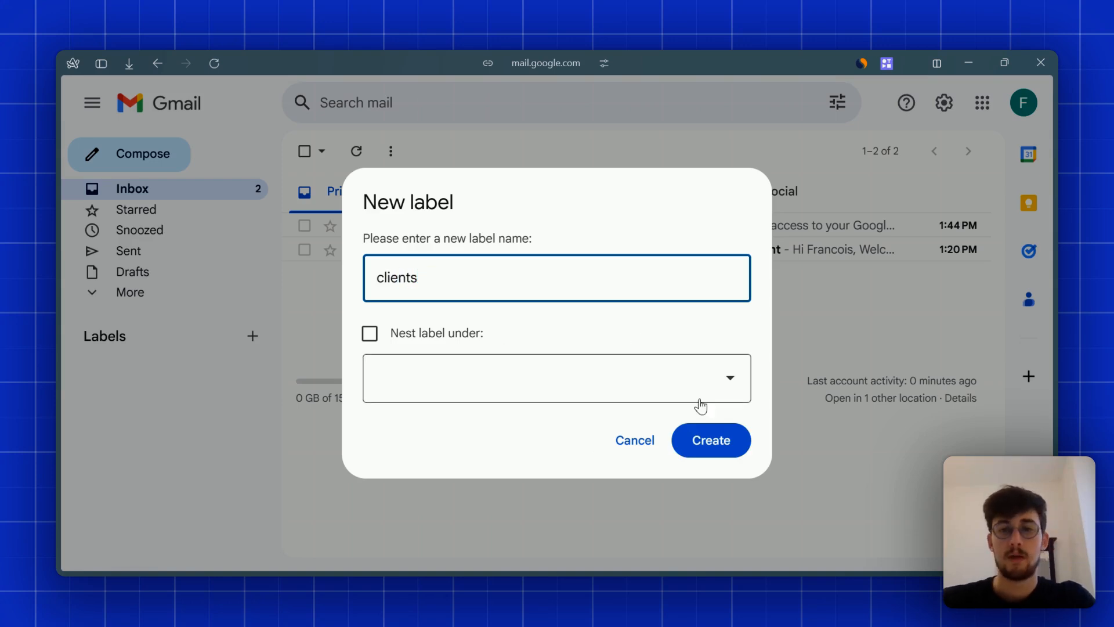
left_click(728, 432)
left_click(253, 336)
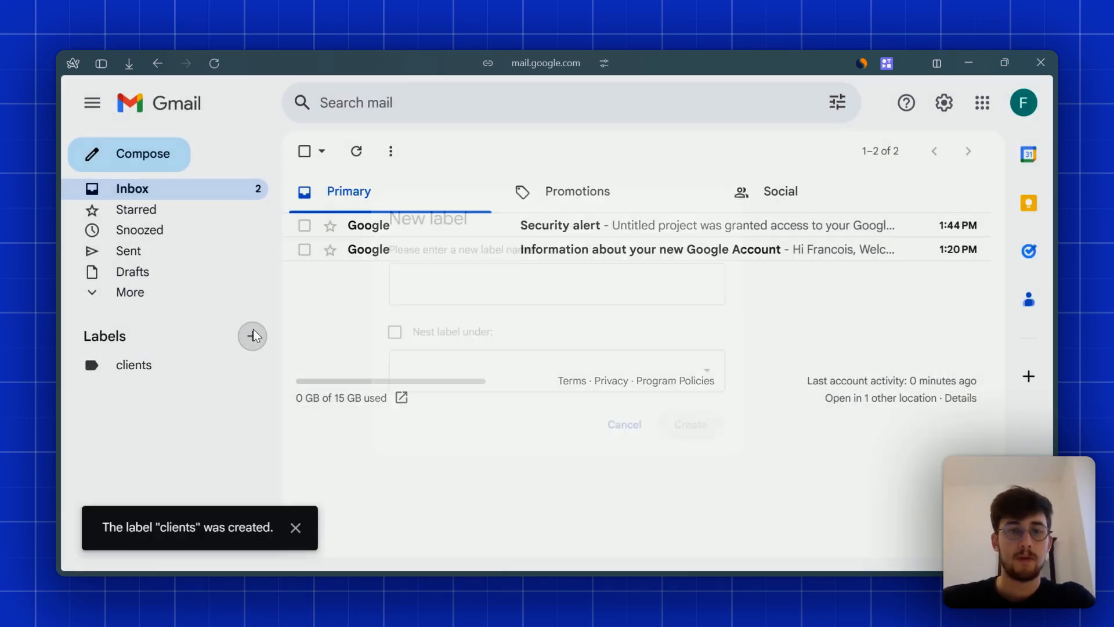
type("invoices")
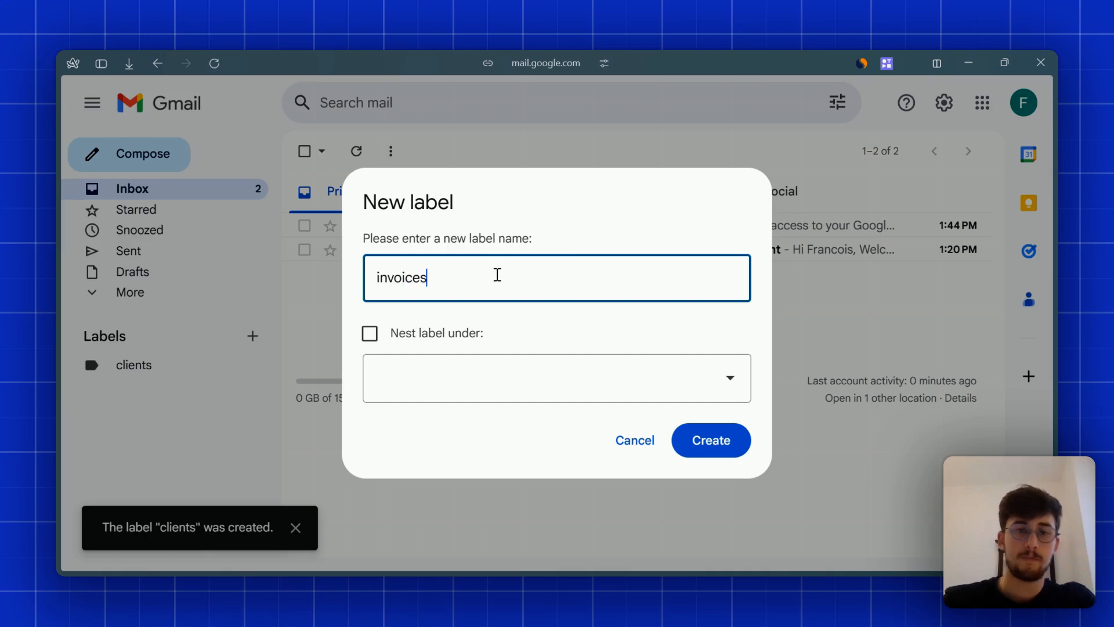
left_click(711, 440)
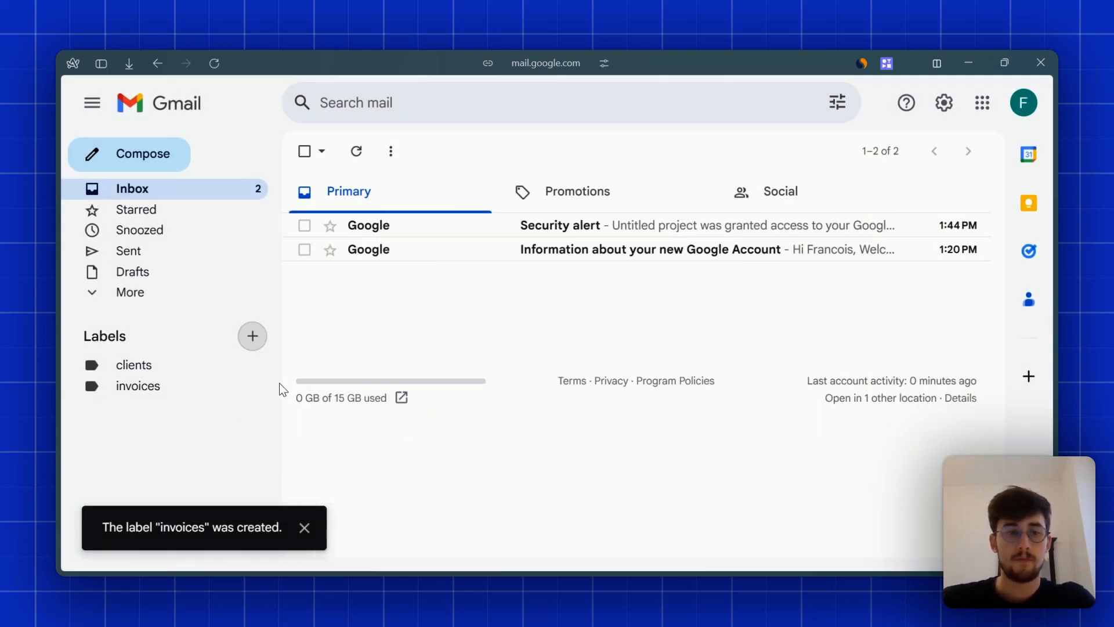
- Give the invoices label a light blue colour
left_click(258, 386)
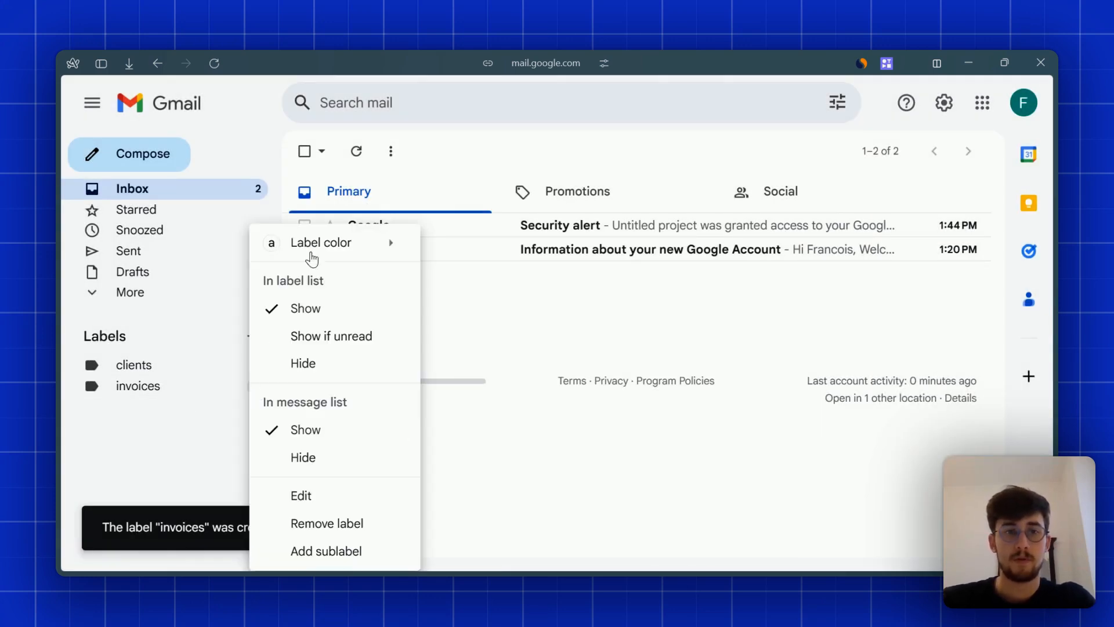
mouse_move(329, 246)
left_click(512, 278)
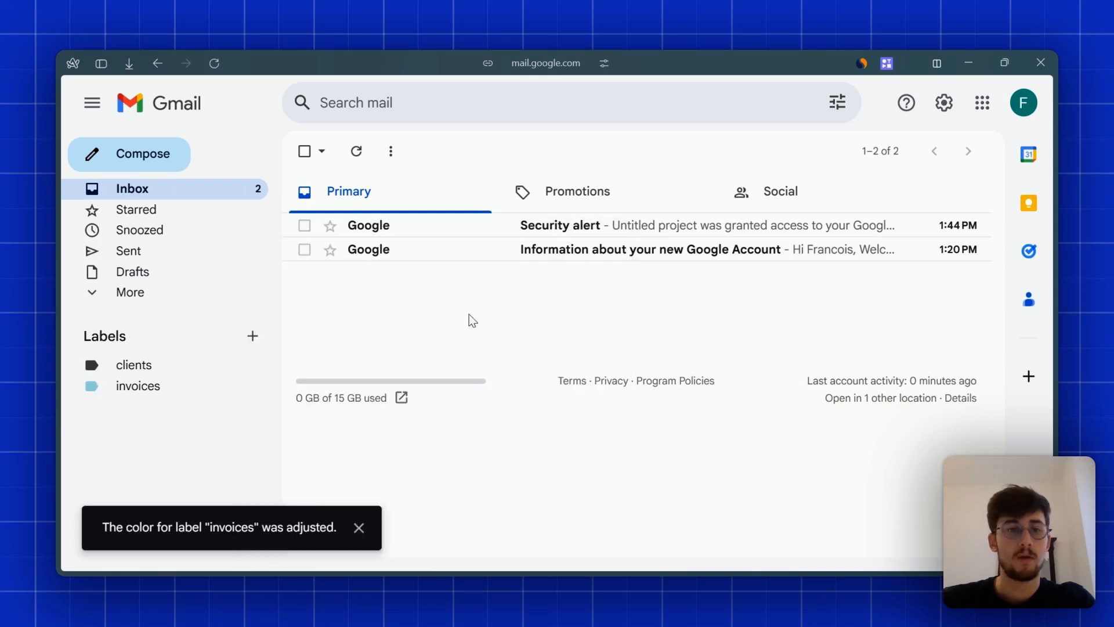
- Restart the emulator test in the gmail assistant tab and select the new clients label ID
mouse_move(56, 426)
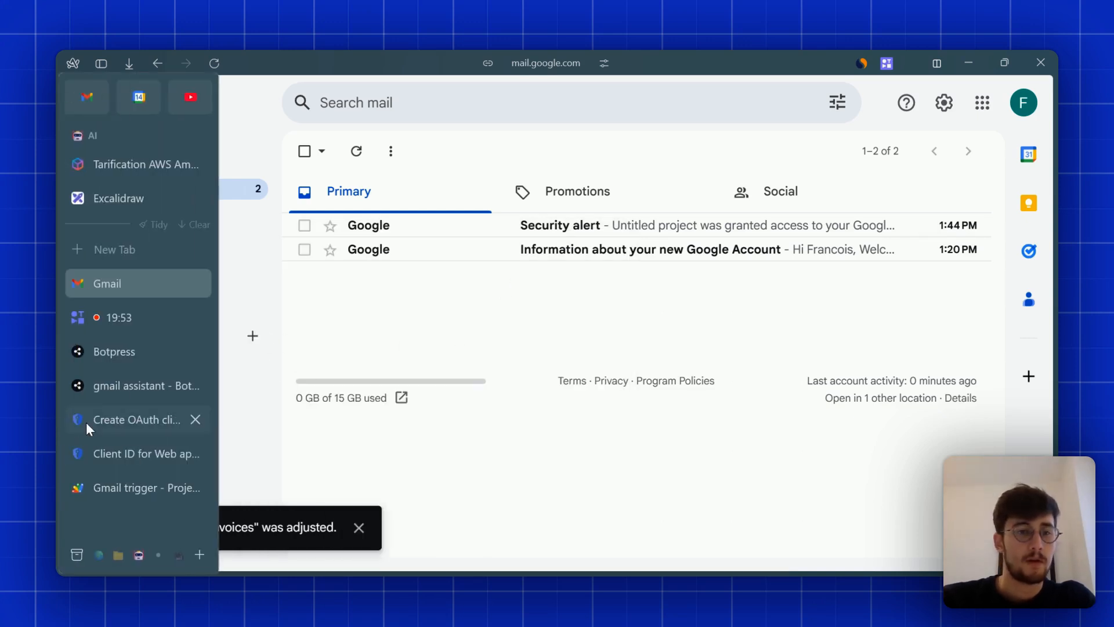
left_click(122, 388)
left_click(1008, 132)
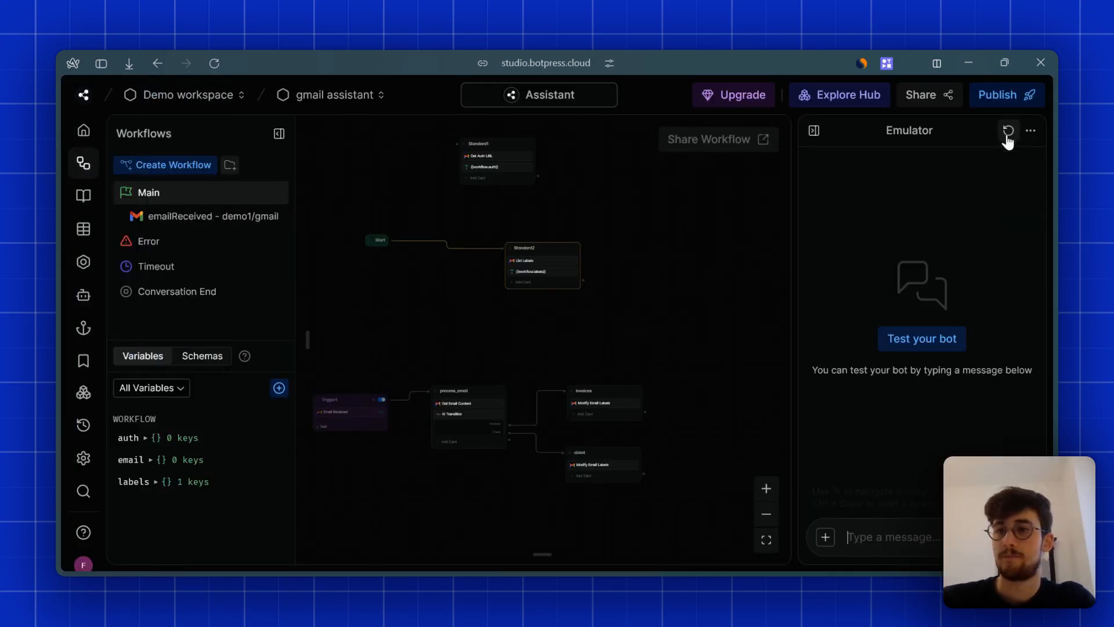
left_click(946, 336)
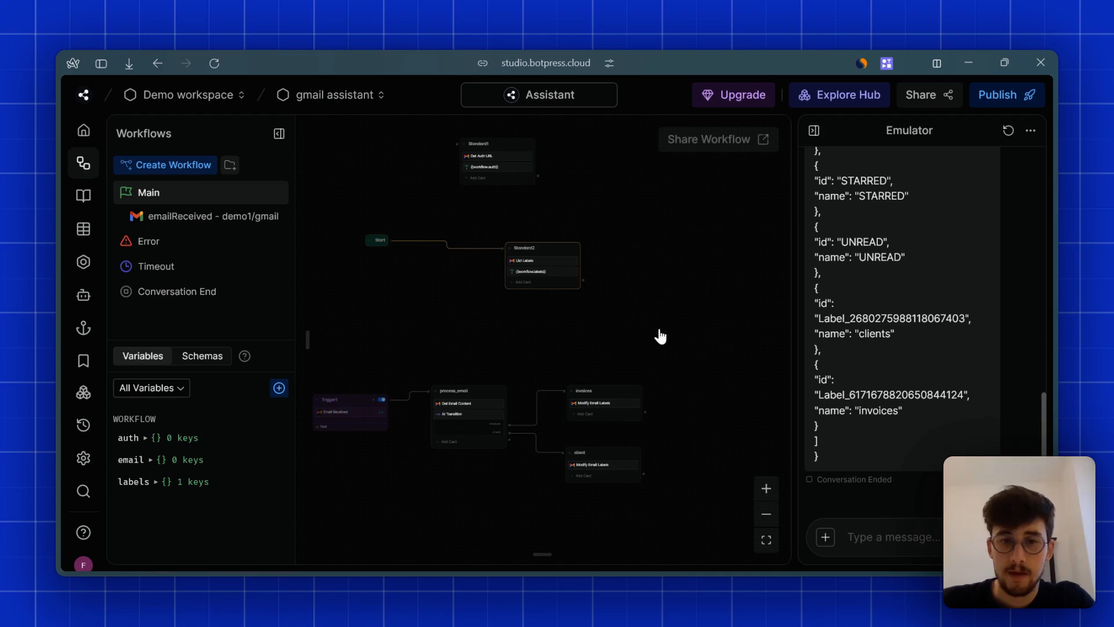
scroll(656, 330, "down", 2)
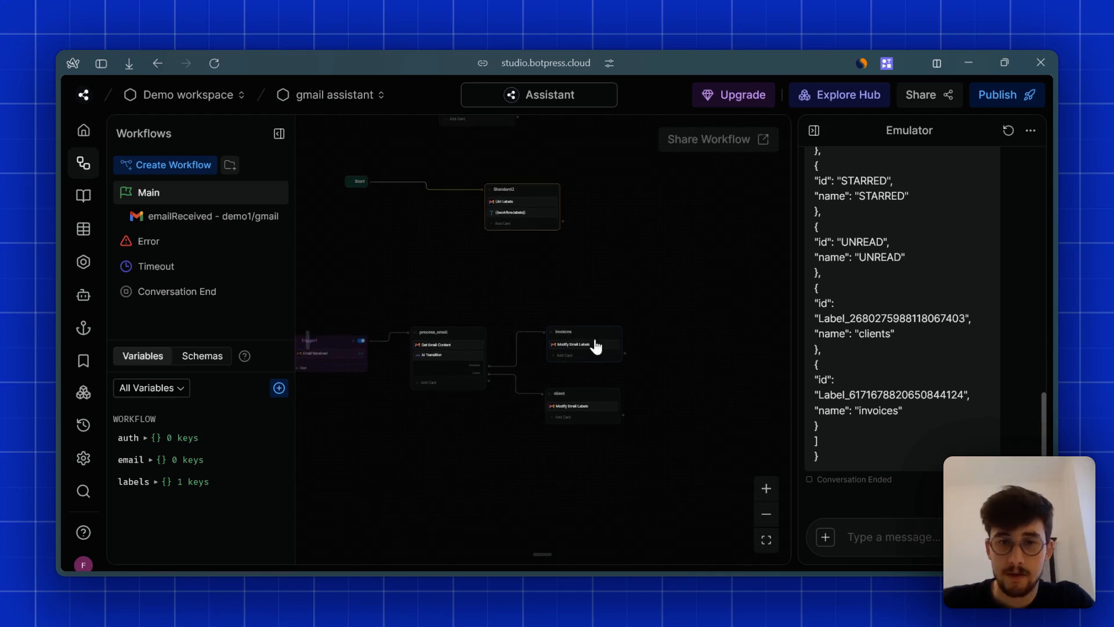
left_click(767, 489)
left_click(767, 489)
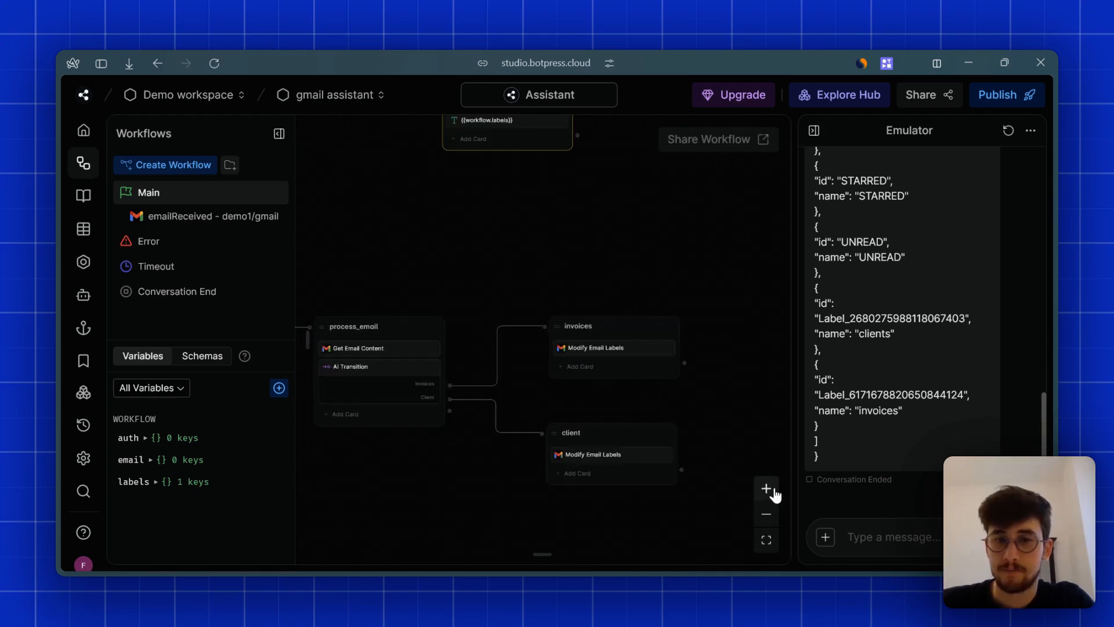
double_click(852, 319)
key("ctrl+c")
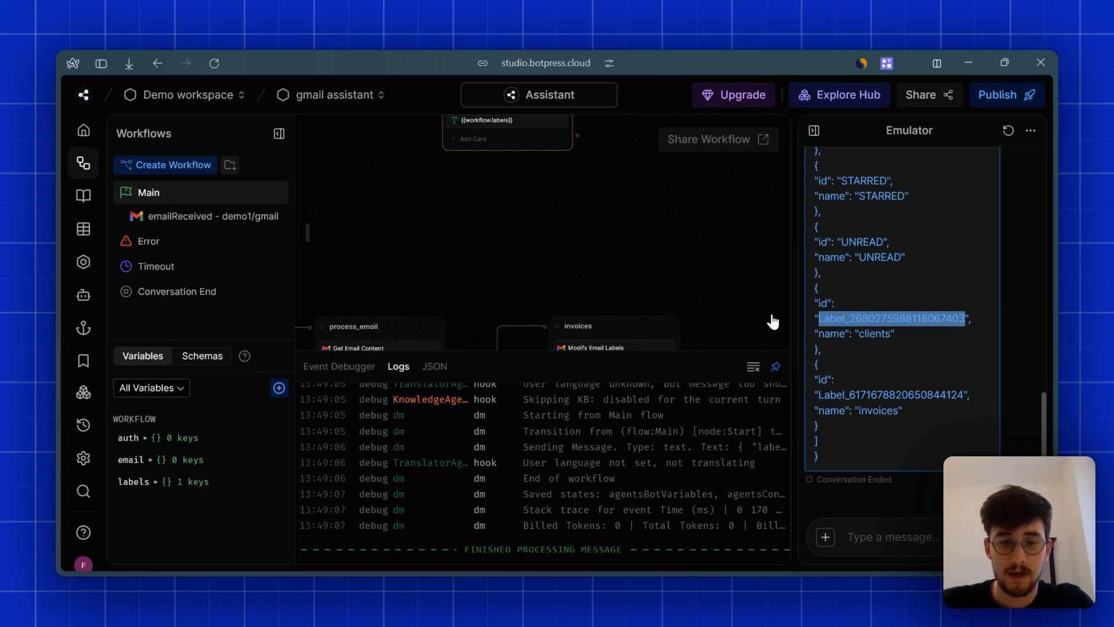
scroll(685, 207, "down", 4)
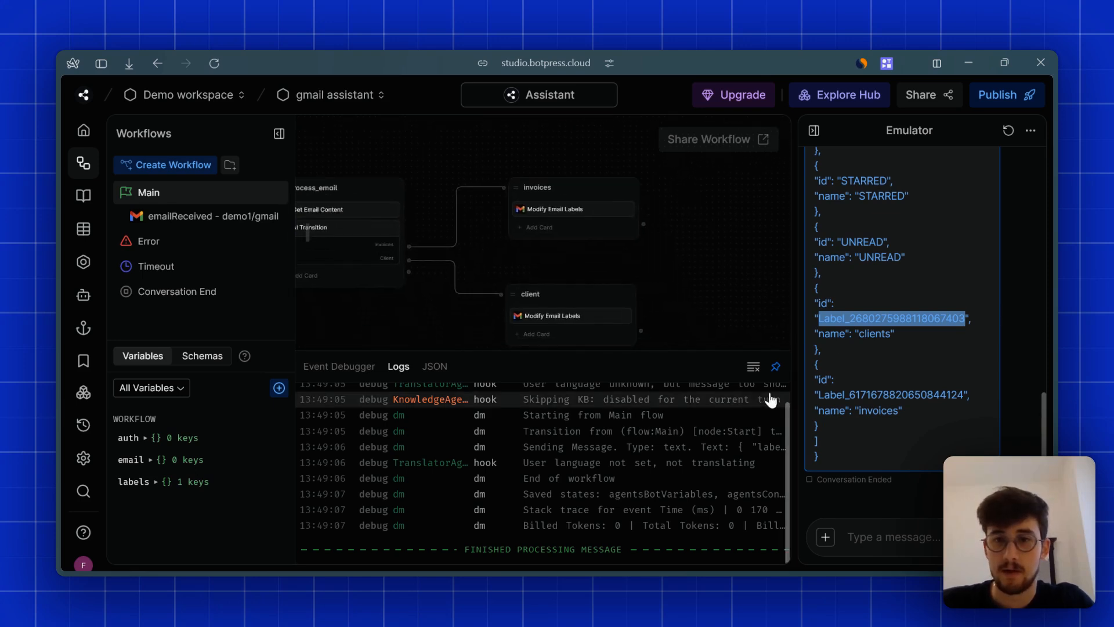
- Paste the clients label ID into the client node's Modify Email Labels Add Label IDs
left_click(570, 316)
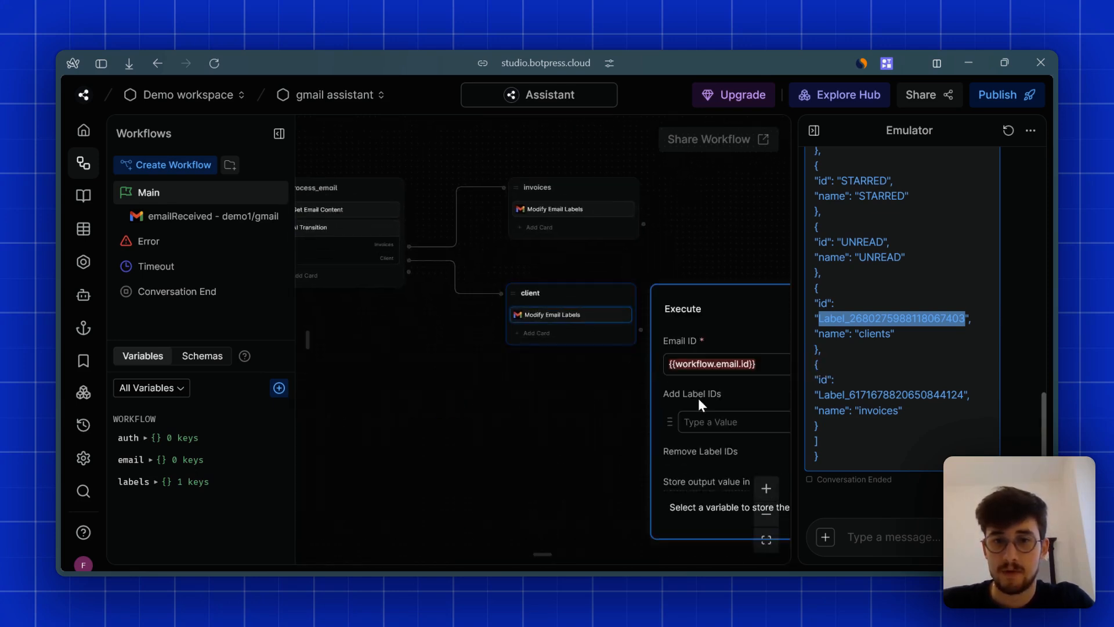
left_click(702, 422)
key("ctrl+v")
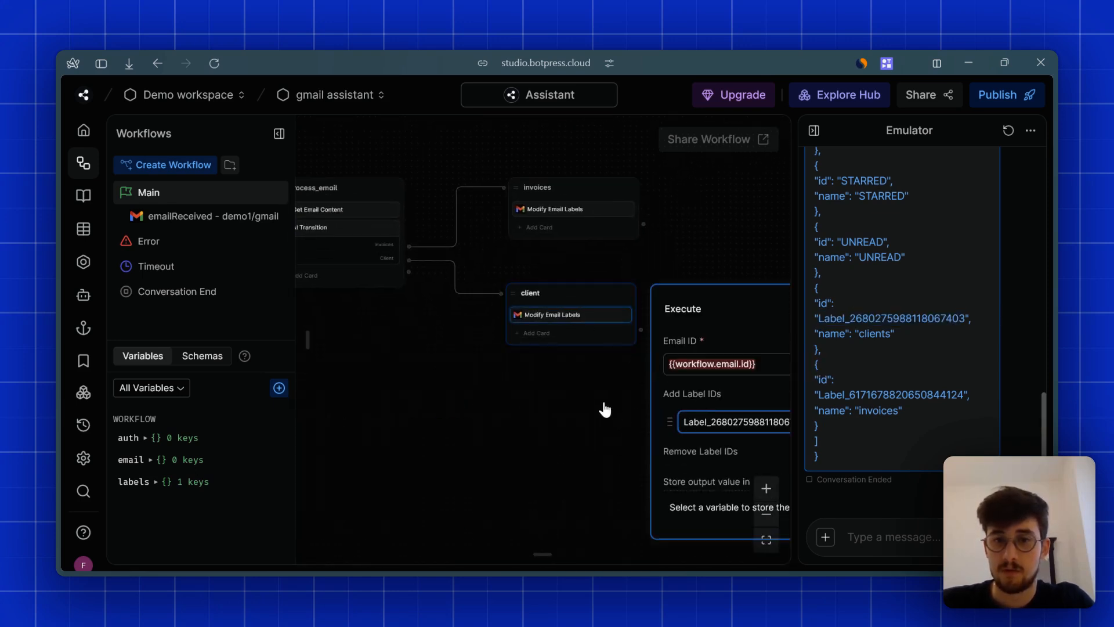
- Paste the invoices label ID into the invoices node's Add Label IDs, keeping INBOX removal
left_click(558, 215)
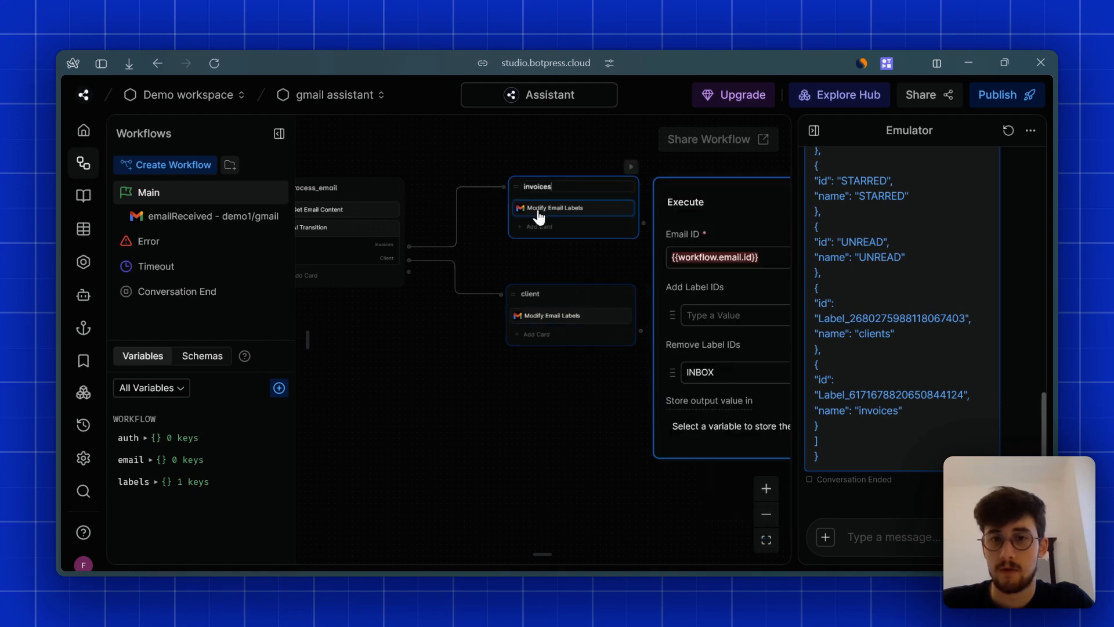
double_click(879, 396)
key("ctrl+c")
left_click(718, 315)
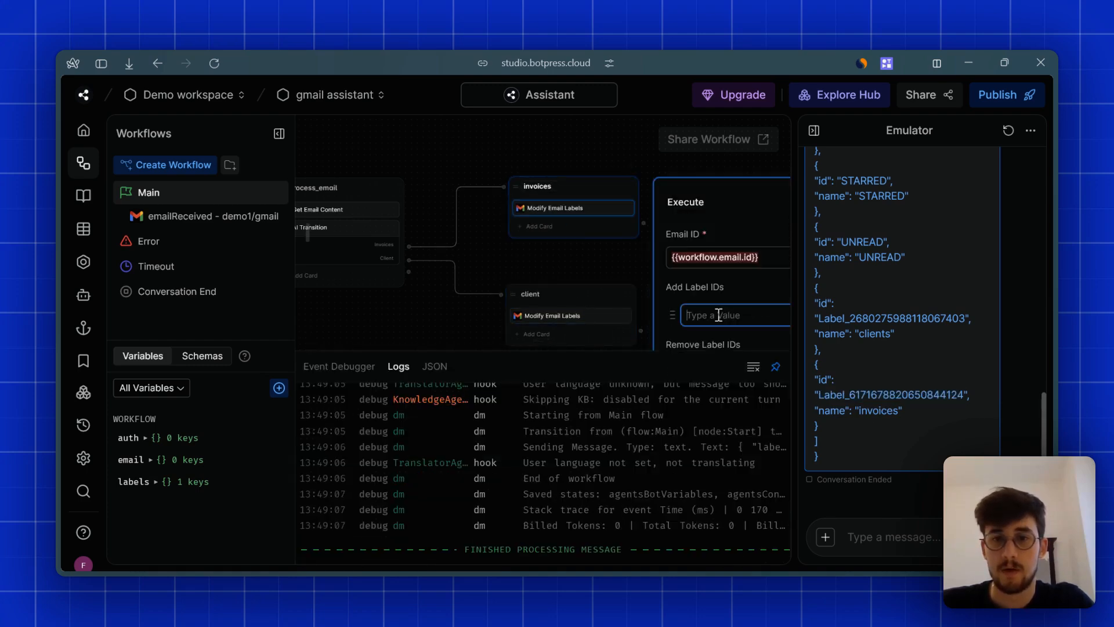
key("ctrl+v")
left_click(776, 367)
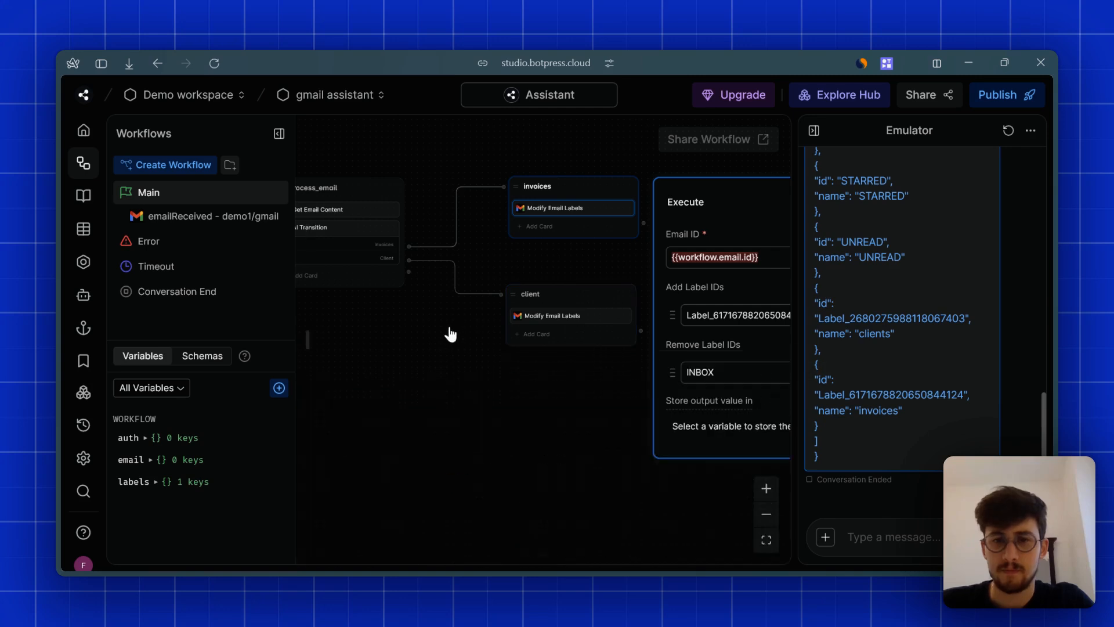
left_click_drag(537, 400, 438, 402)
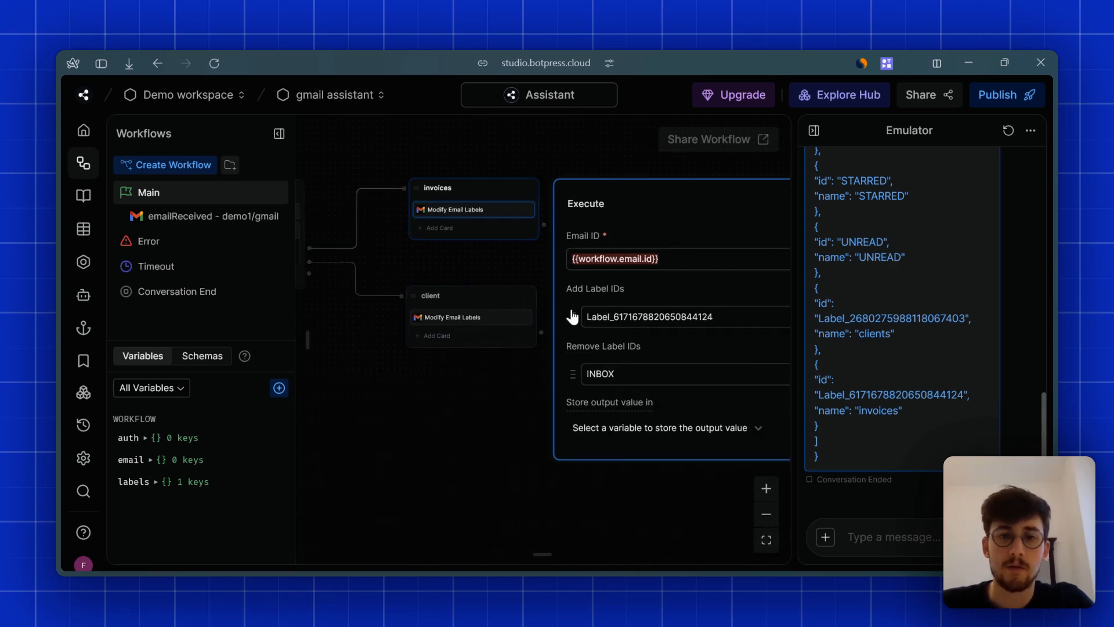
left_click(766, 514)
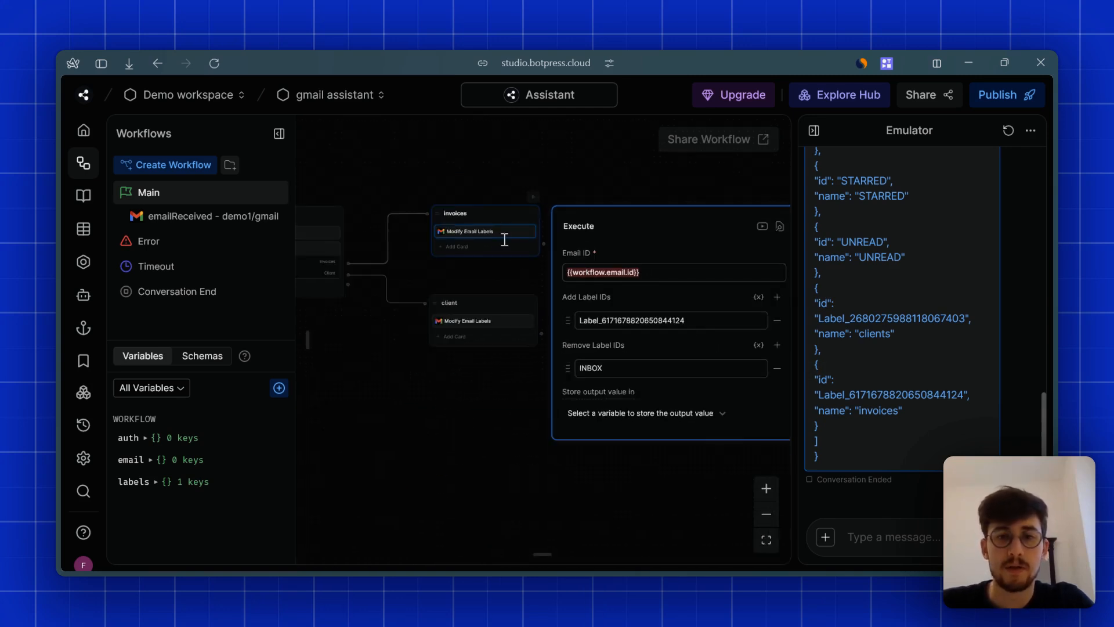
left_click(766, 513)
mouse_move(55, 360)
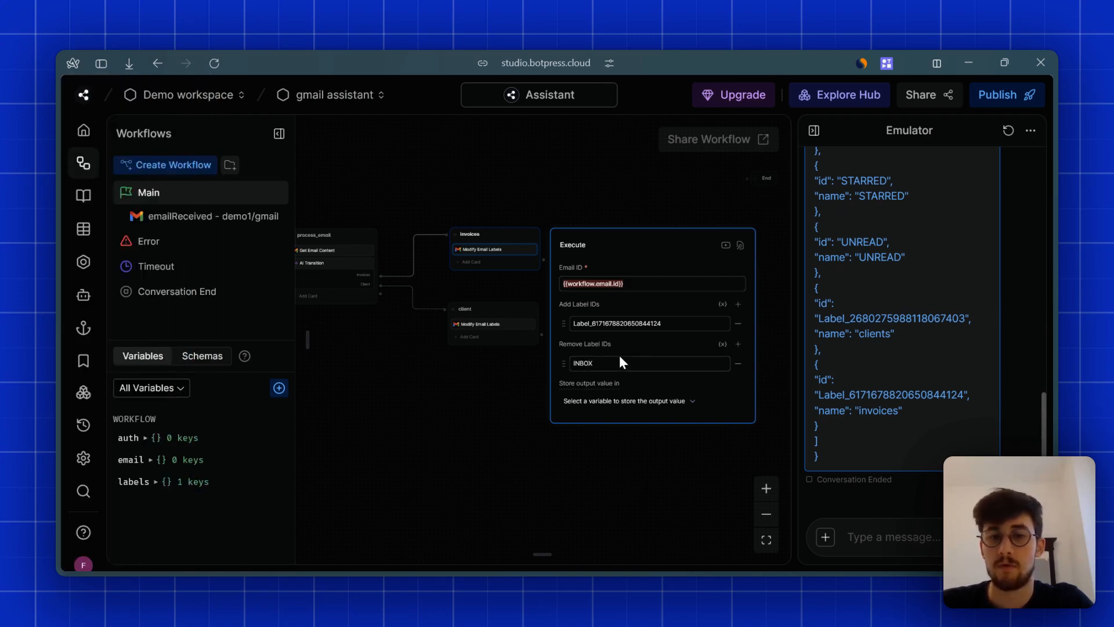
- Publish the gmail assistant bot as a new version and review Trigger1's event filter
left_click(530, 443)
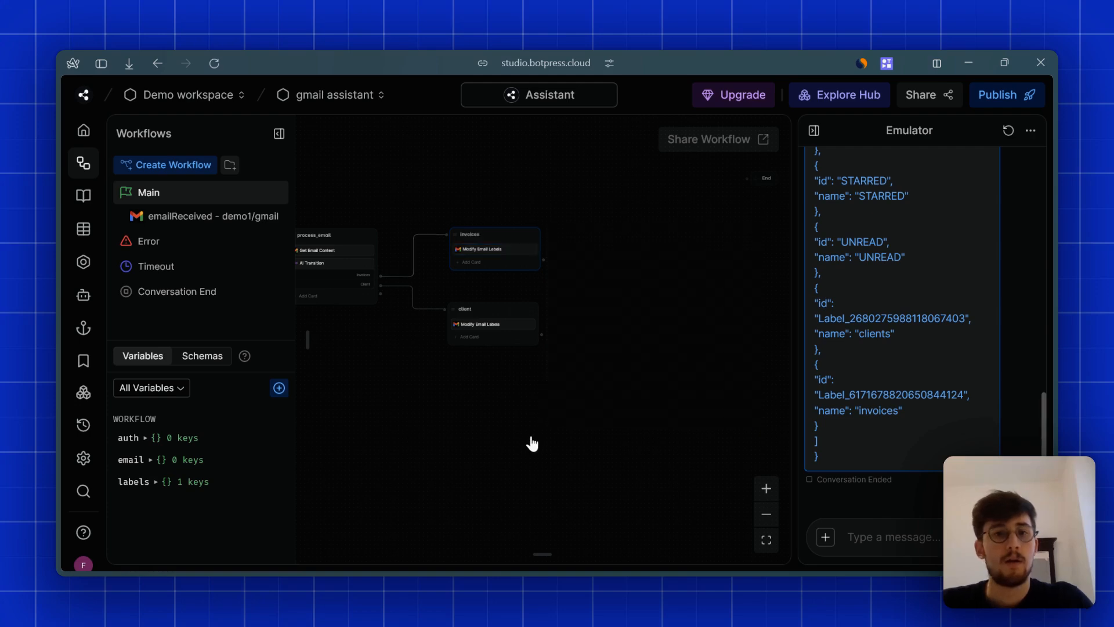
left_click_drag(491, 398, 622, 428)
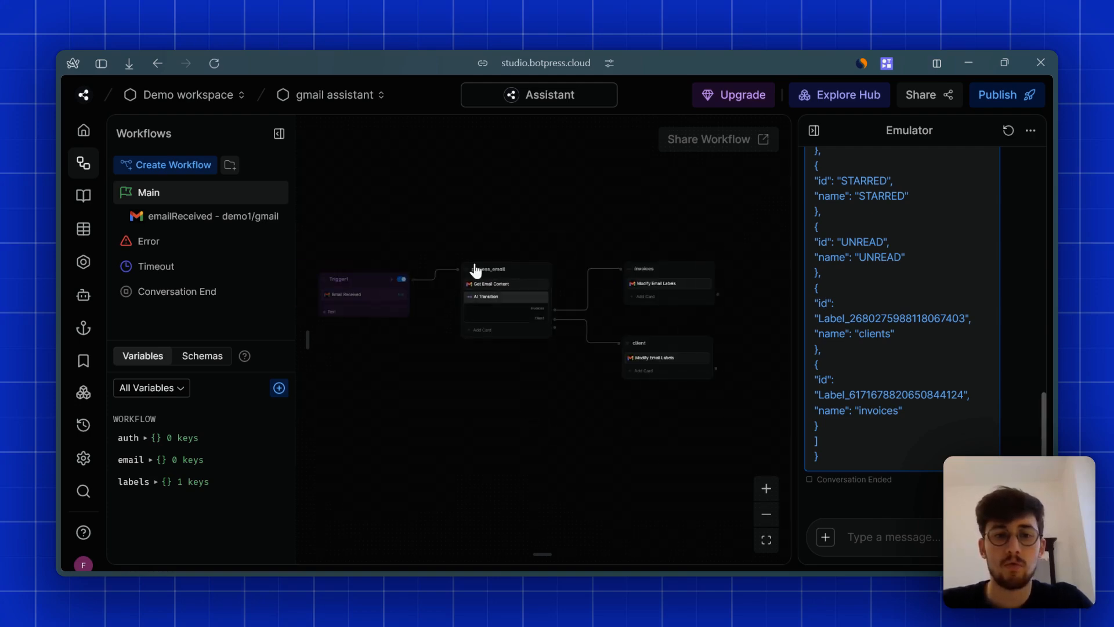
left_click(999, 95)
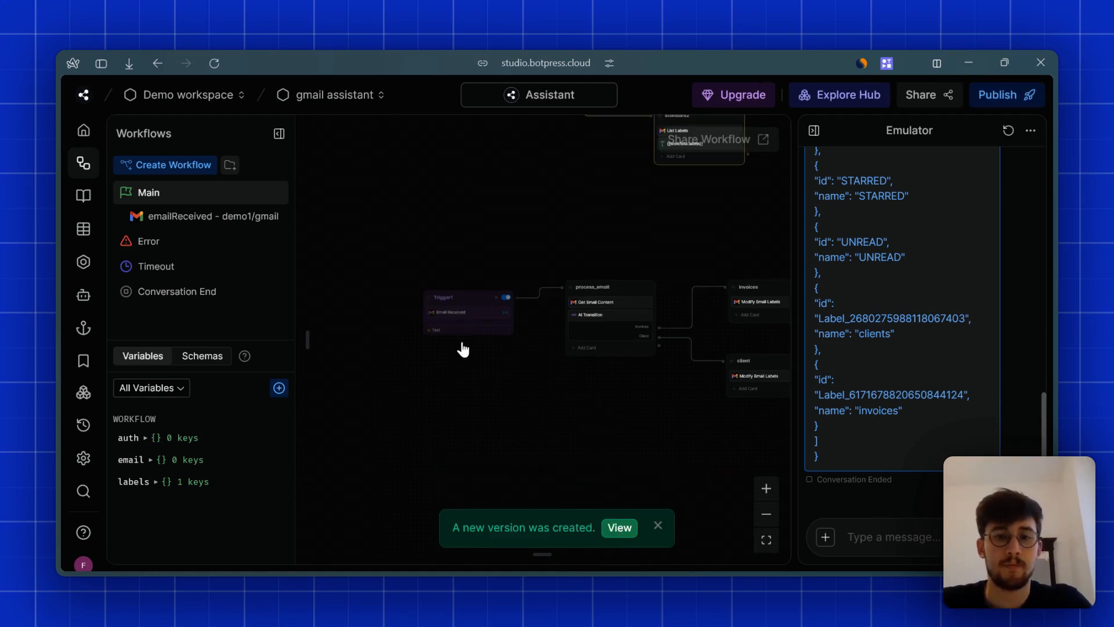
left_click(176, 216)
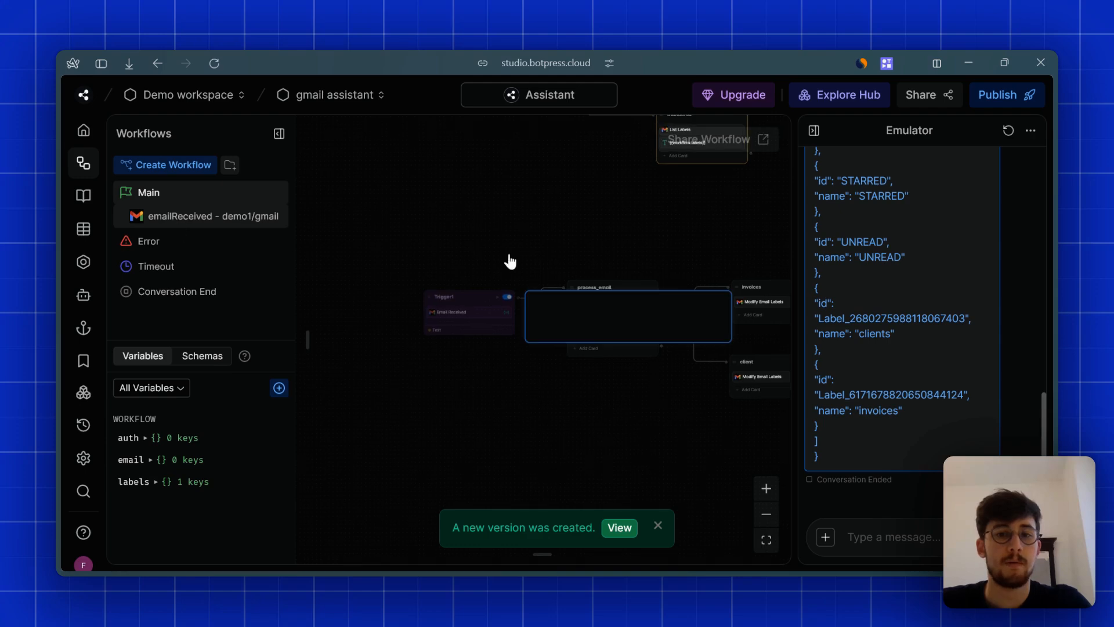
left_click(616, 251)
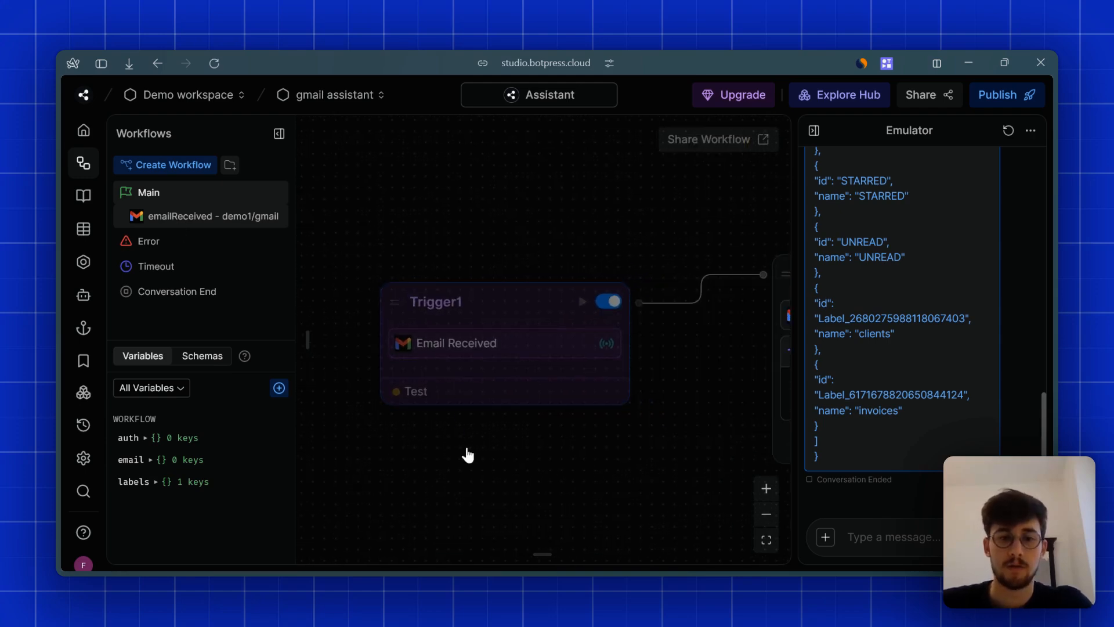
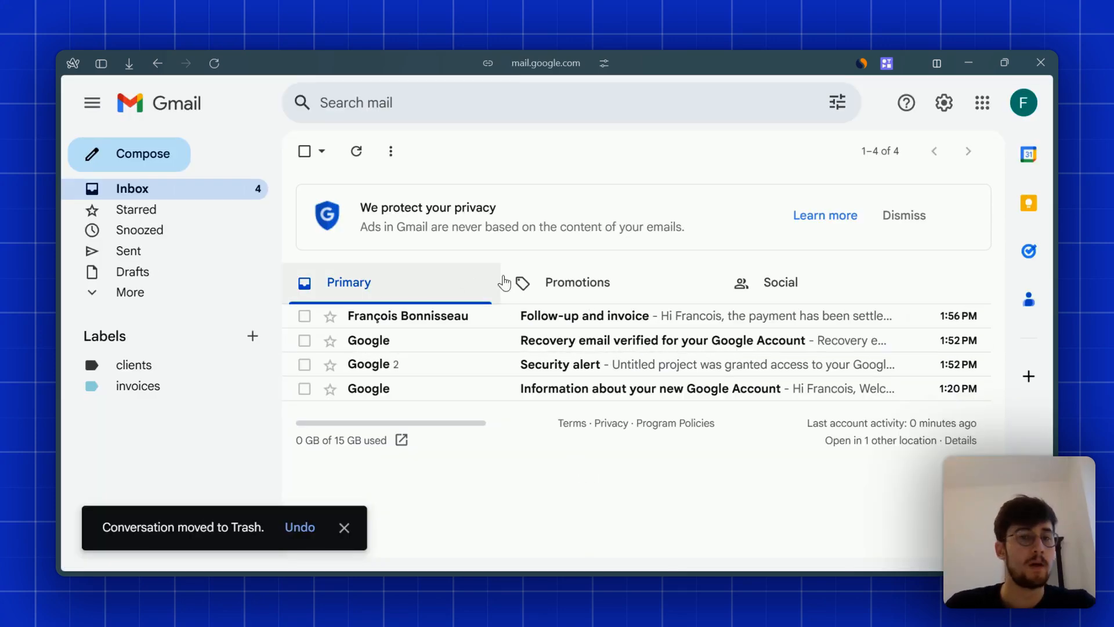
- View the Gmail trigger's 1:56:51 PM execution logs showing status 200, 'Email notification processed'
mouse_move(58, 394)
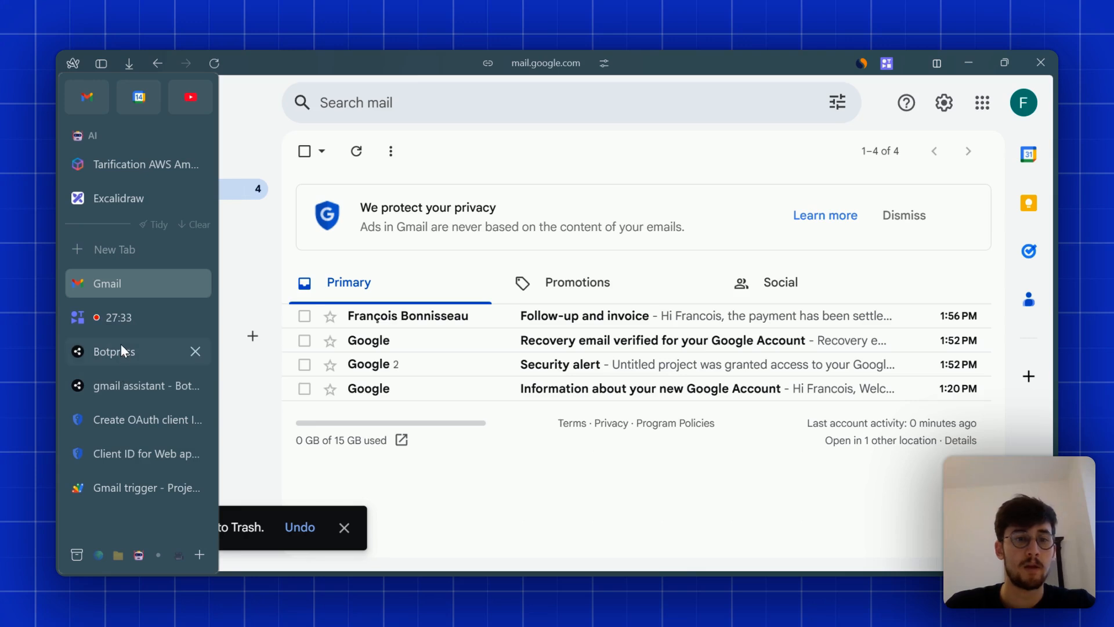
left_click(131, 486)
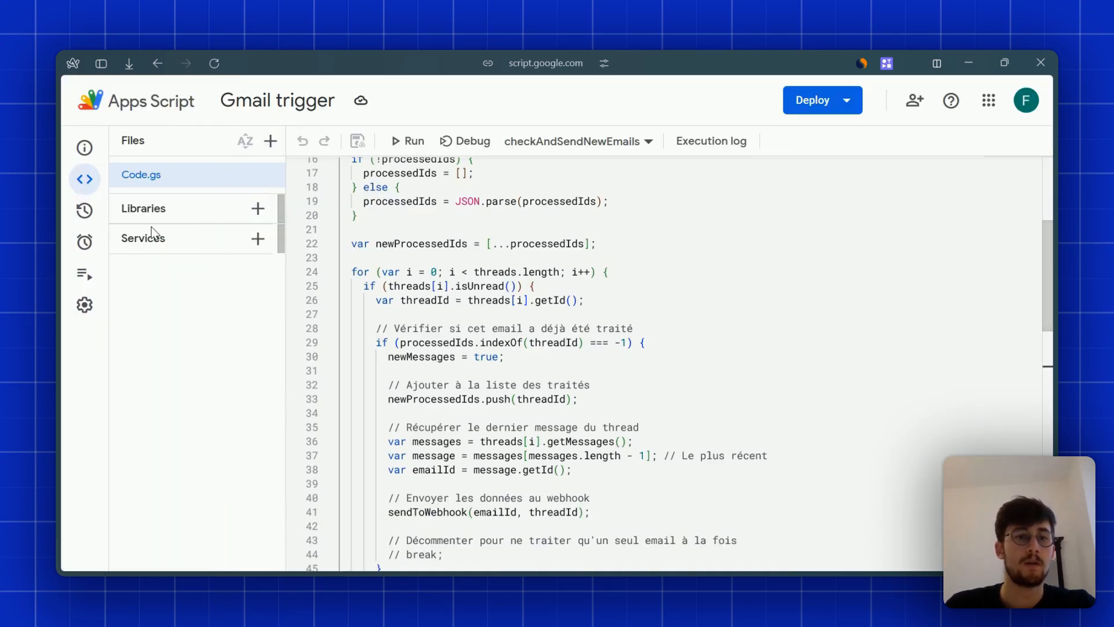
mouse_move(91, 249)
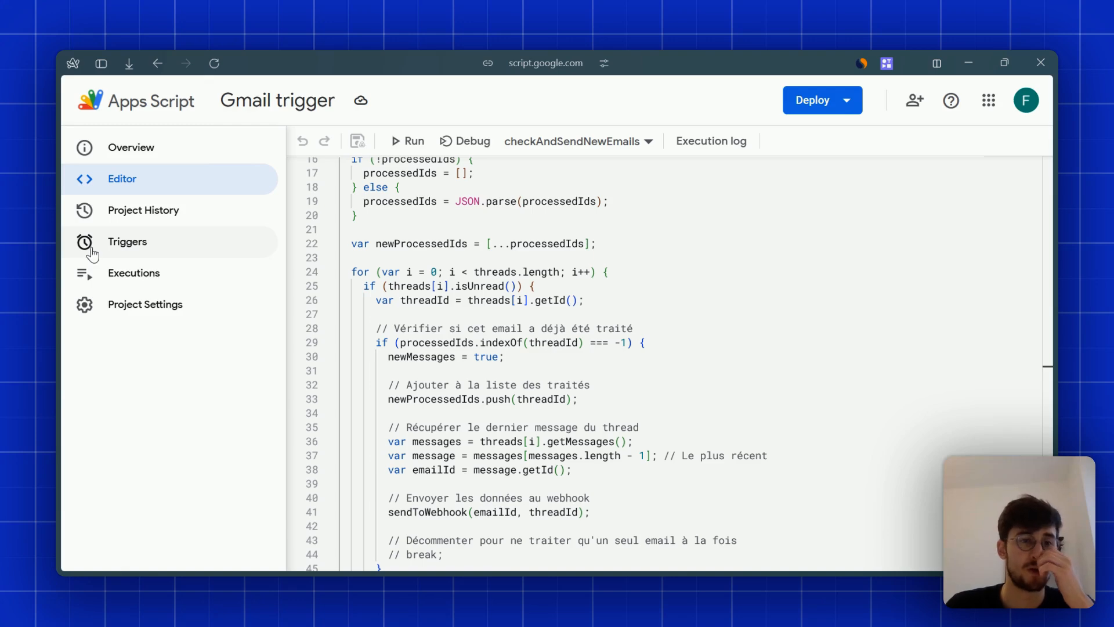
left_click(91, 250)
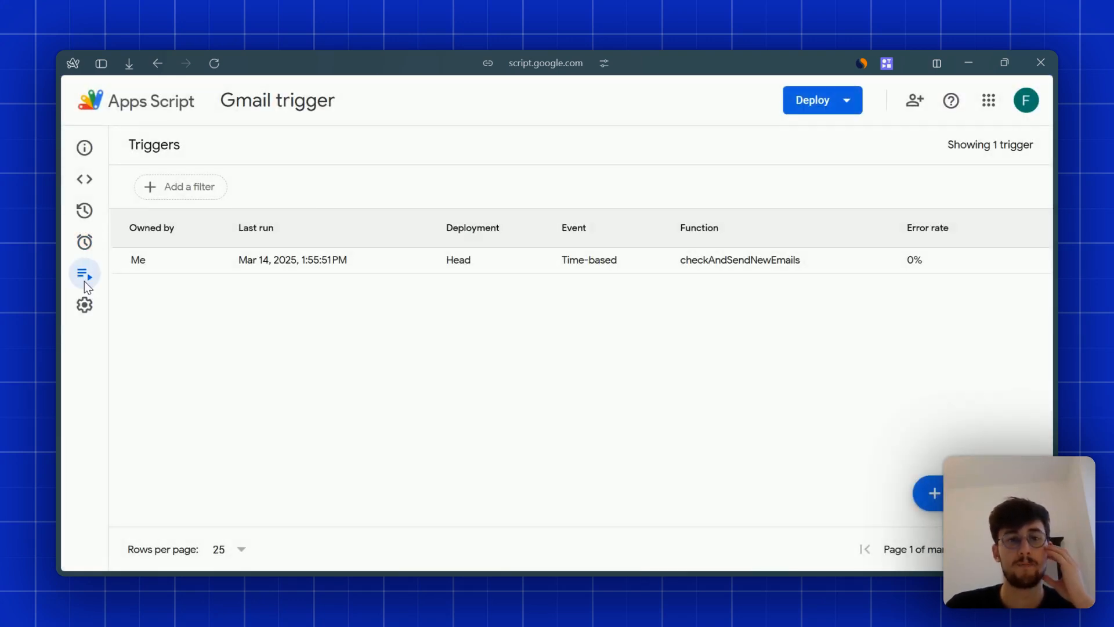
left_click(85, 277)
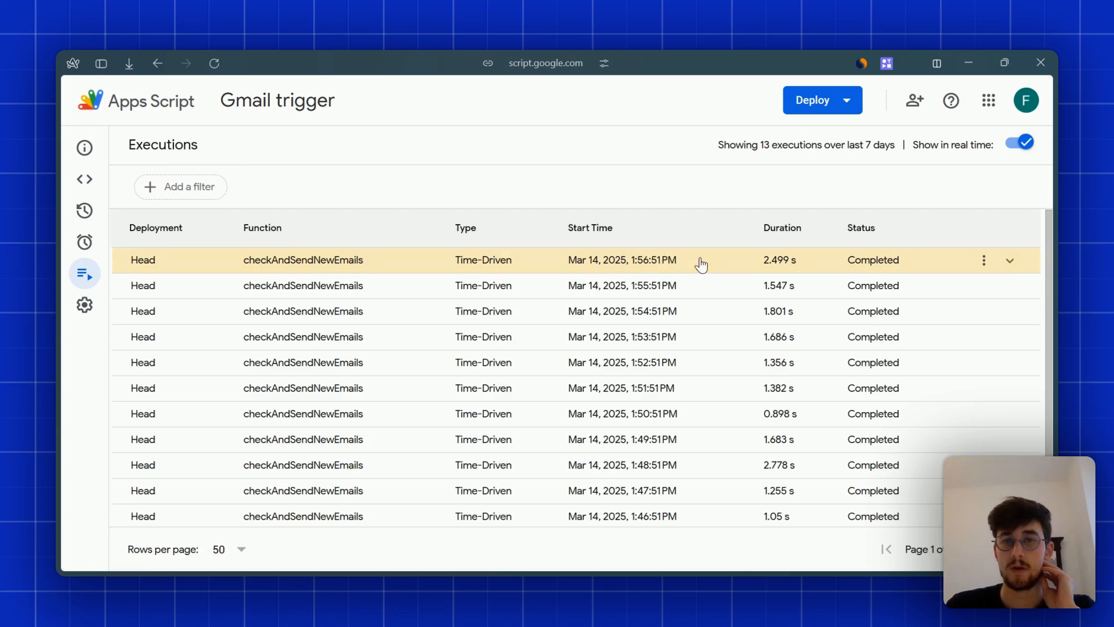
left_click(702, 269)
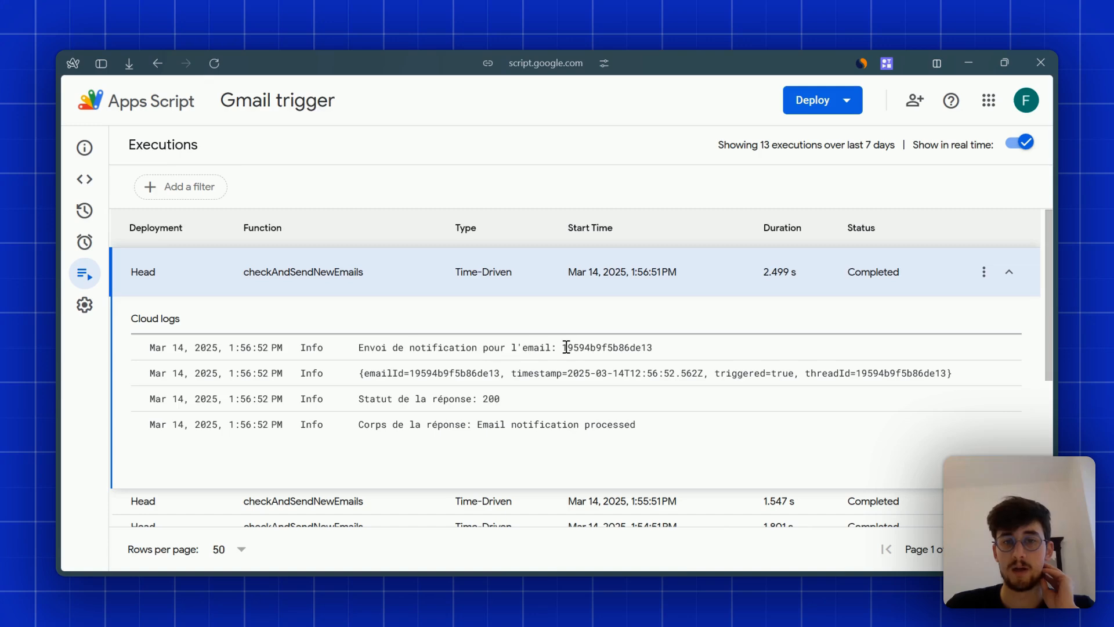
left_click_drag(566, 347, 699, 348)
left_click(718, 346)
mouse_move(55, 440)
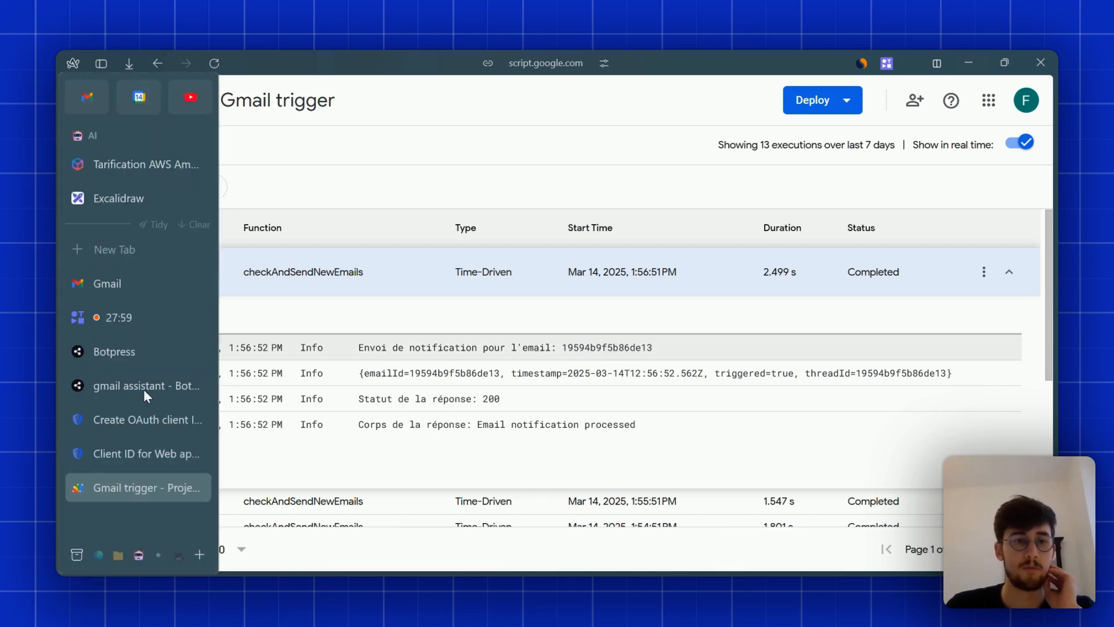
- Return to the Gmail inbox with 'Follow-up and invoice' still newest among four emails
left_click(111, 294)
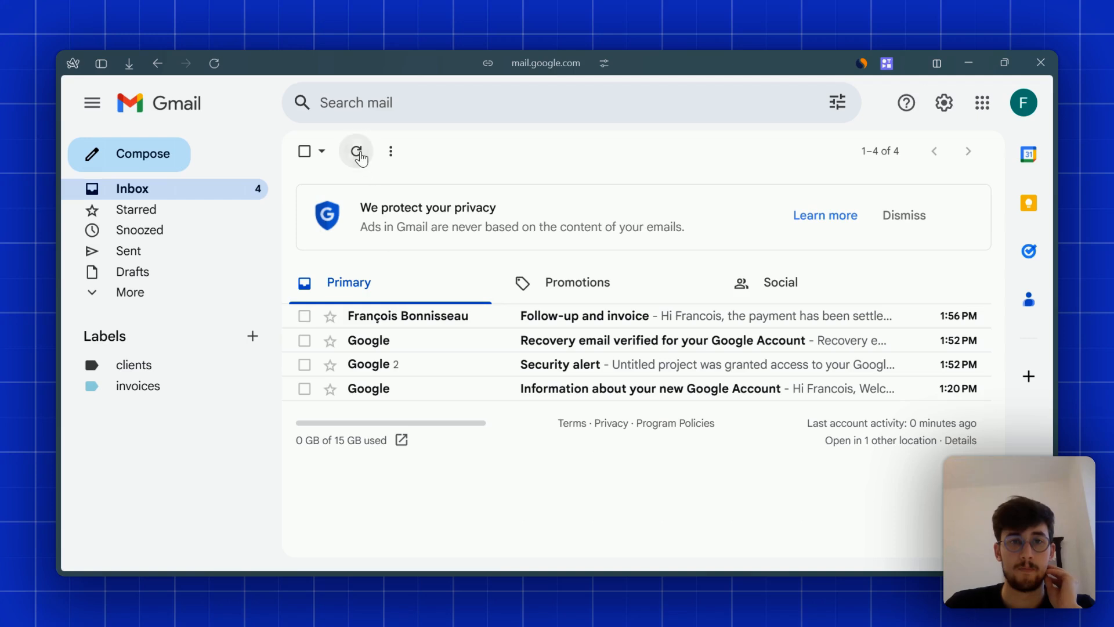
mouse_move(55, 393)
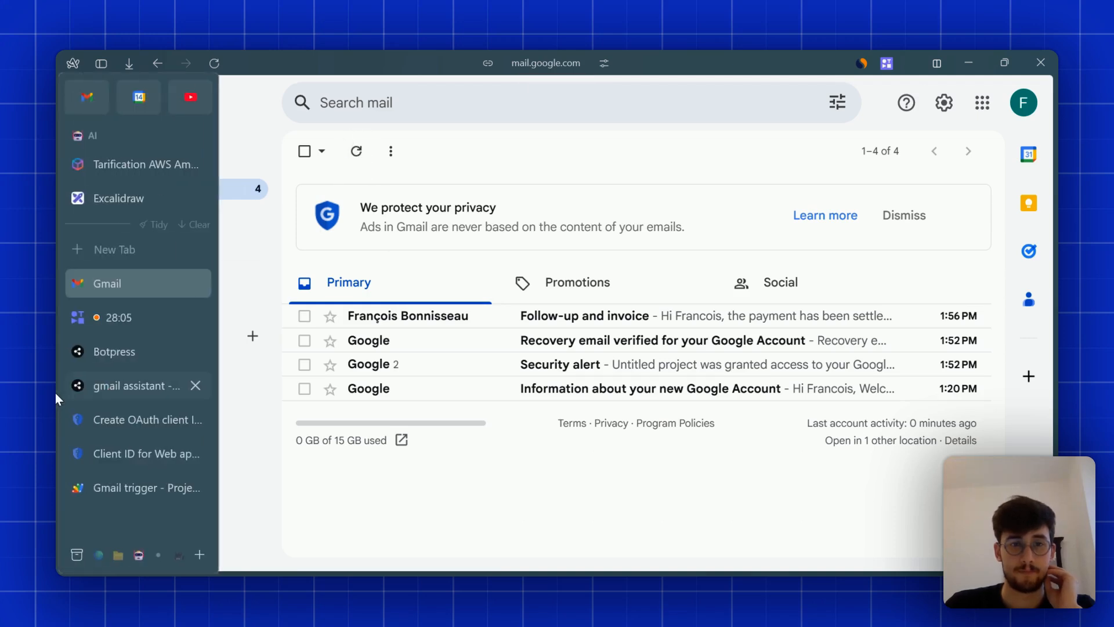
- Check the last received emailReceived event's payload for its emailId in the trigger test settings
left_click(110, 388)
left_click(414, 394)
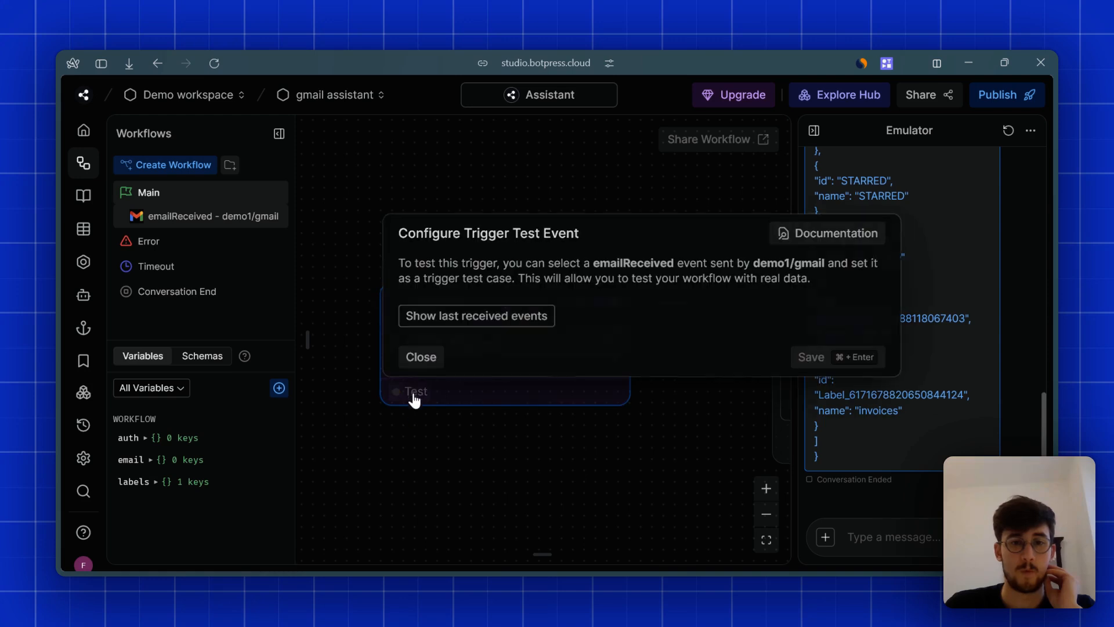
left_click(449, 322)
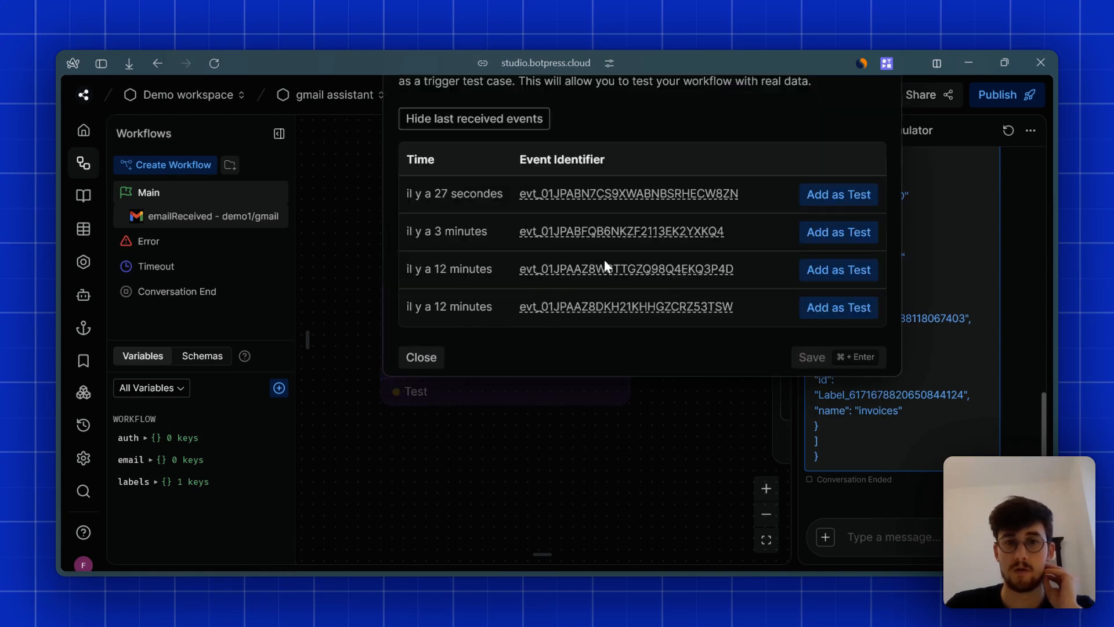
mouse_move(581, 191)
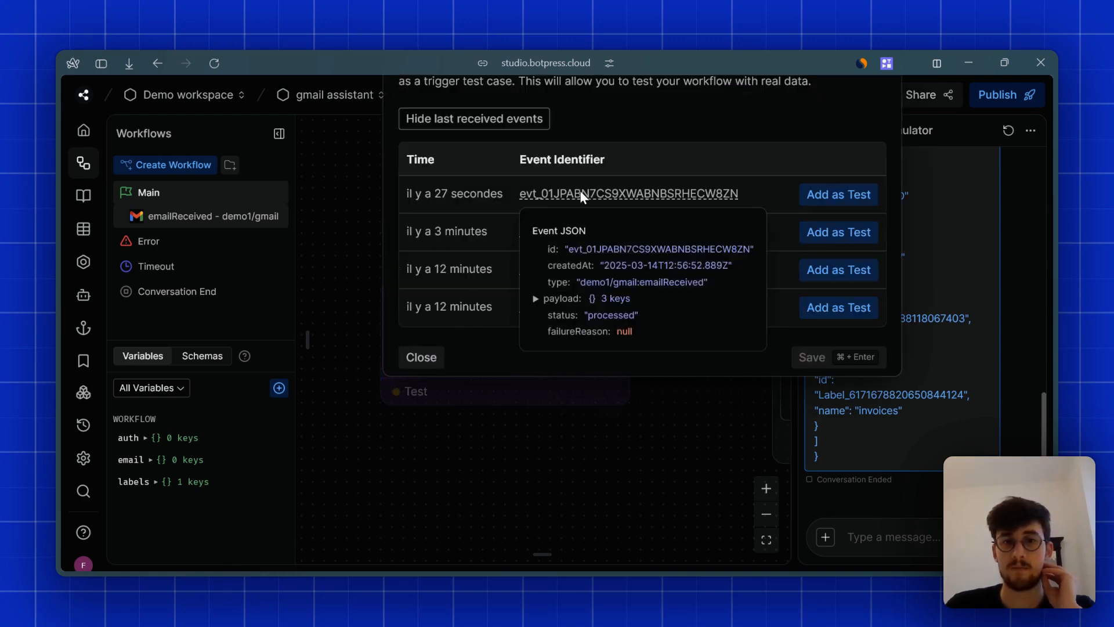
left_click(561, 298)
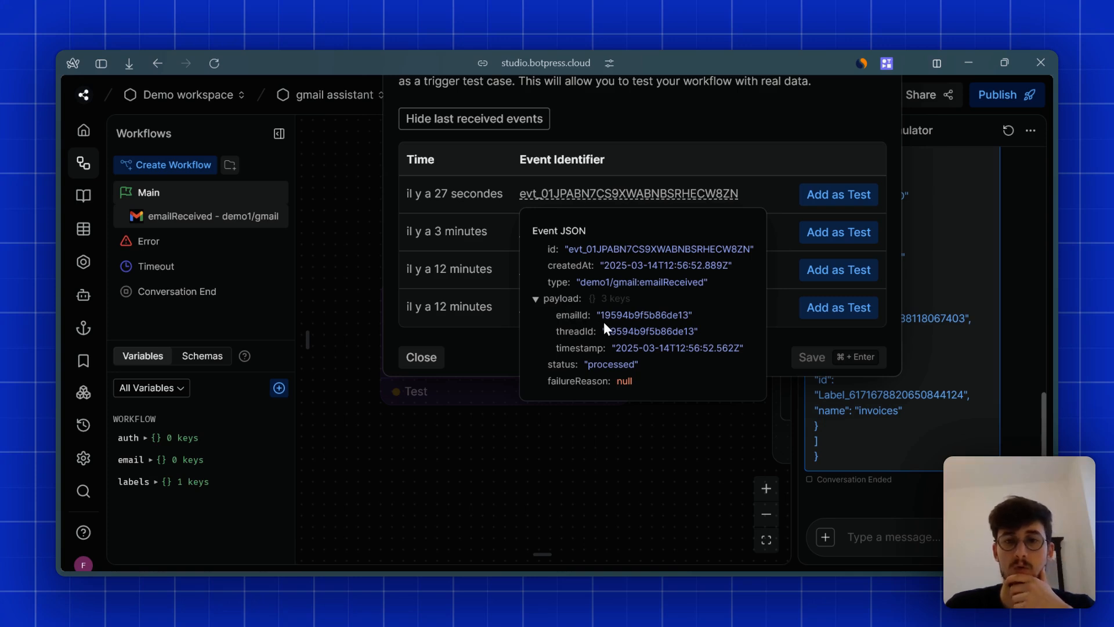
left_click(632, 467)
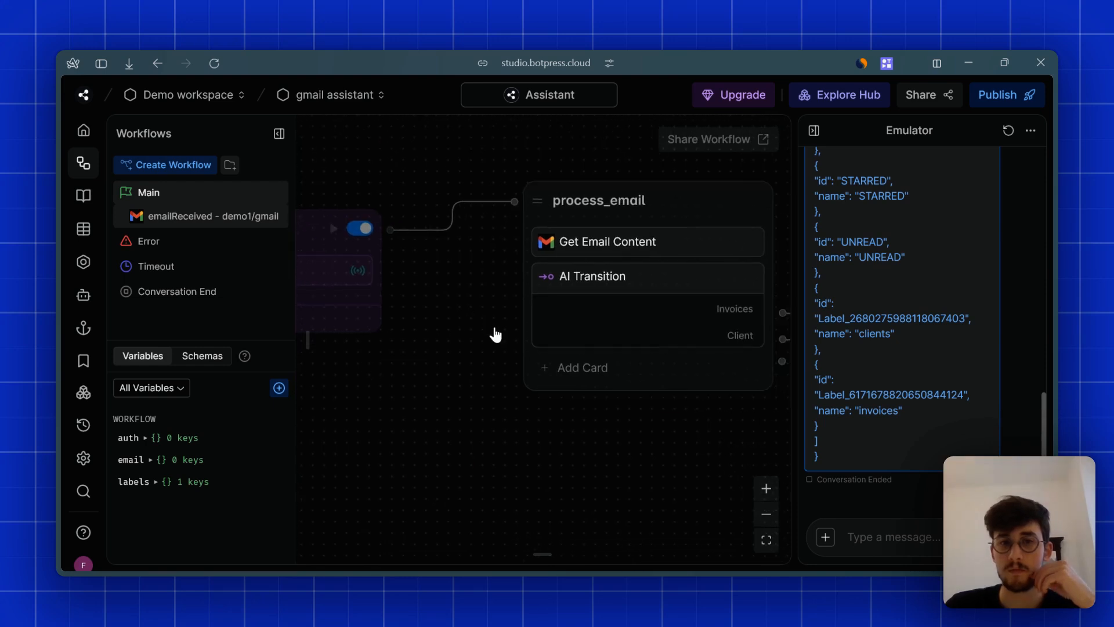
- Zoom out to the label branches and open the invoices Modify Email Labels card
left_click(767, 510)
left_click(767, 511)
left_click(765, 511)
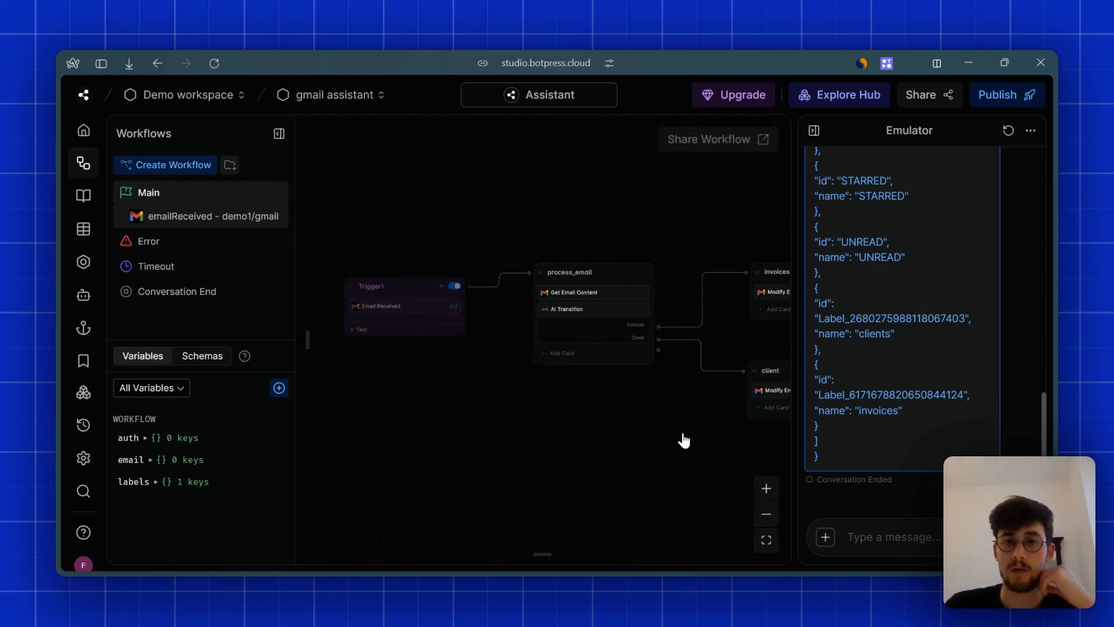
left_click_drag(681, 443, 432, 429)
left_click(541, 289)
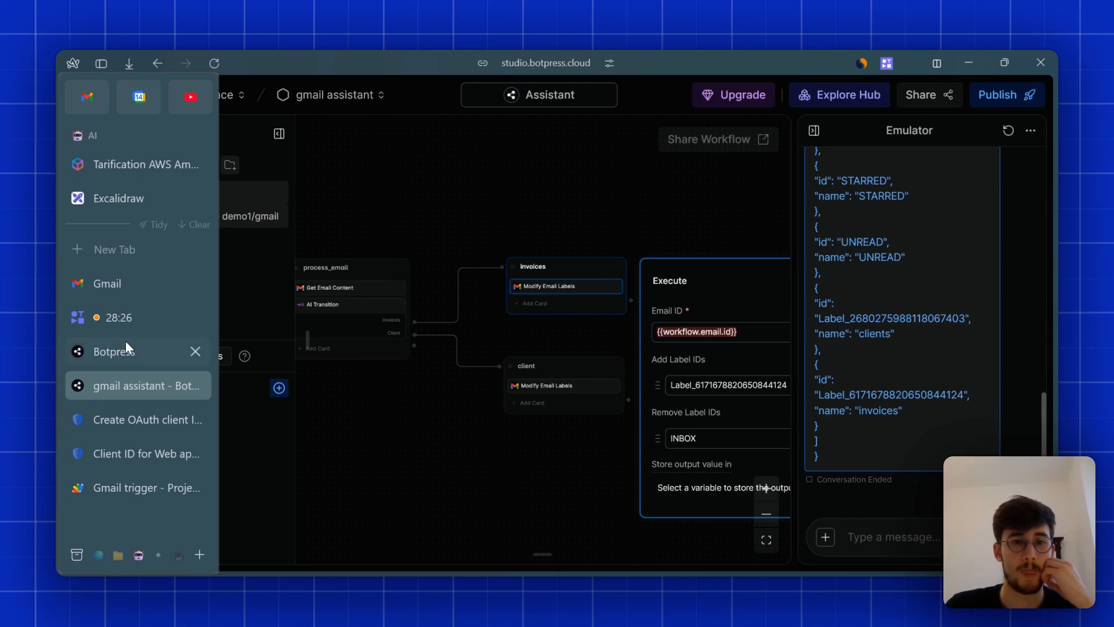
- Refresh the Gmail inbox, which still shows the same four emails
mouse_move(57, 363)
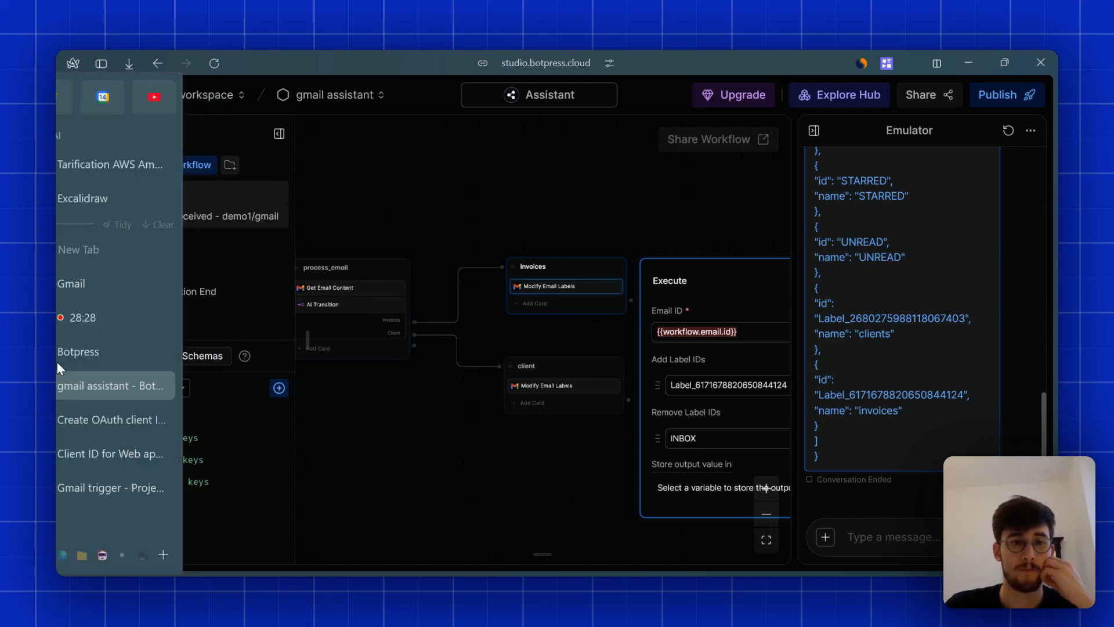
left_click(113, 278)
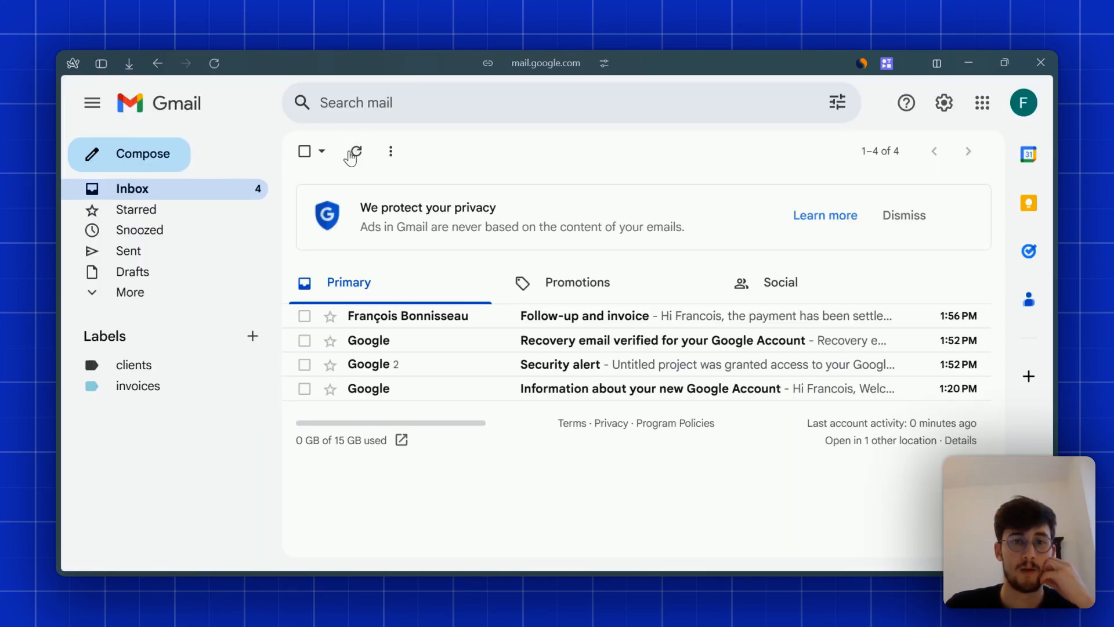
left_click(351, 153)
mouse_move(55, 437)
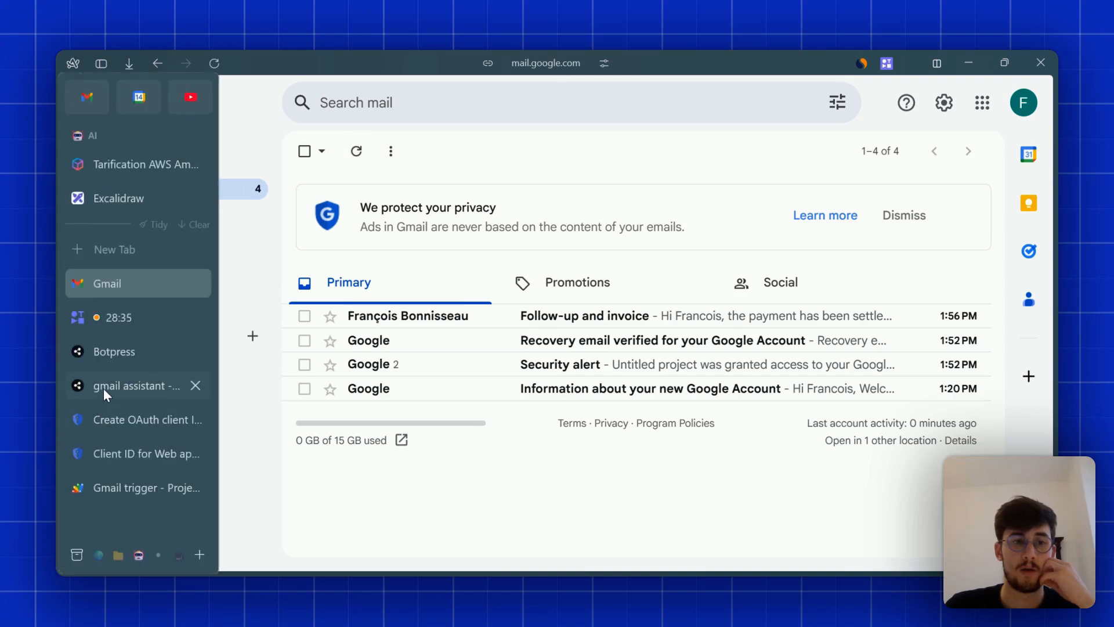
- Review the bot logs with no end date, finding the label step's GaxiosError: 'id' required
left_click(100, 357)
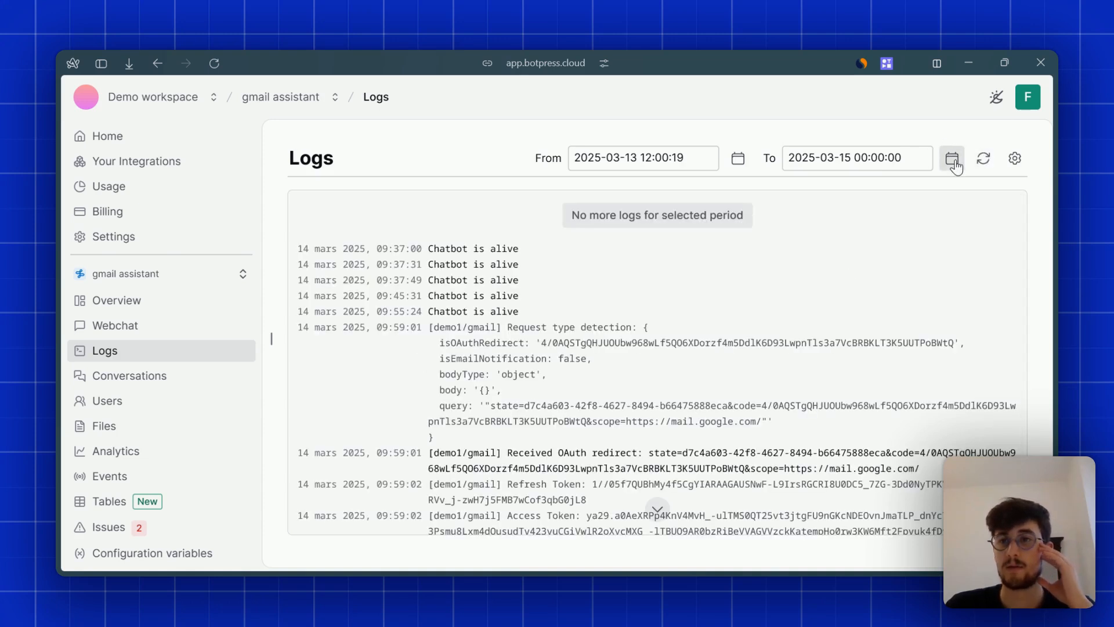
left_click(926, 337)
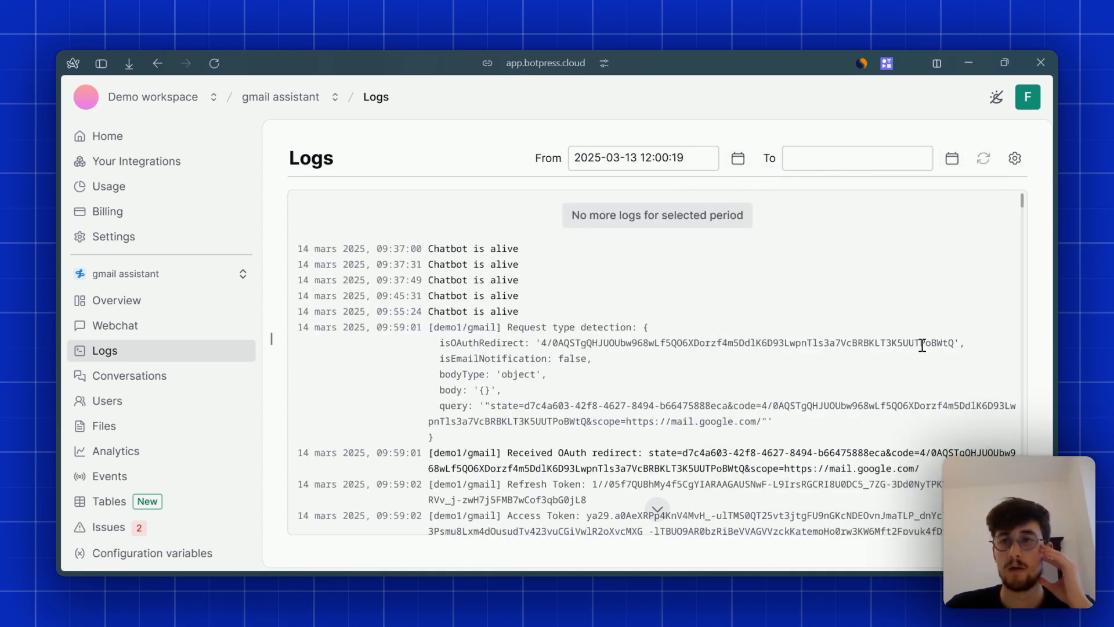
scroll(1015, 386, "down", 20)
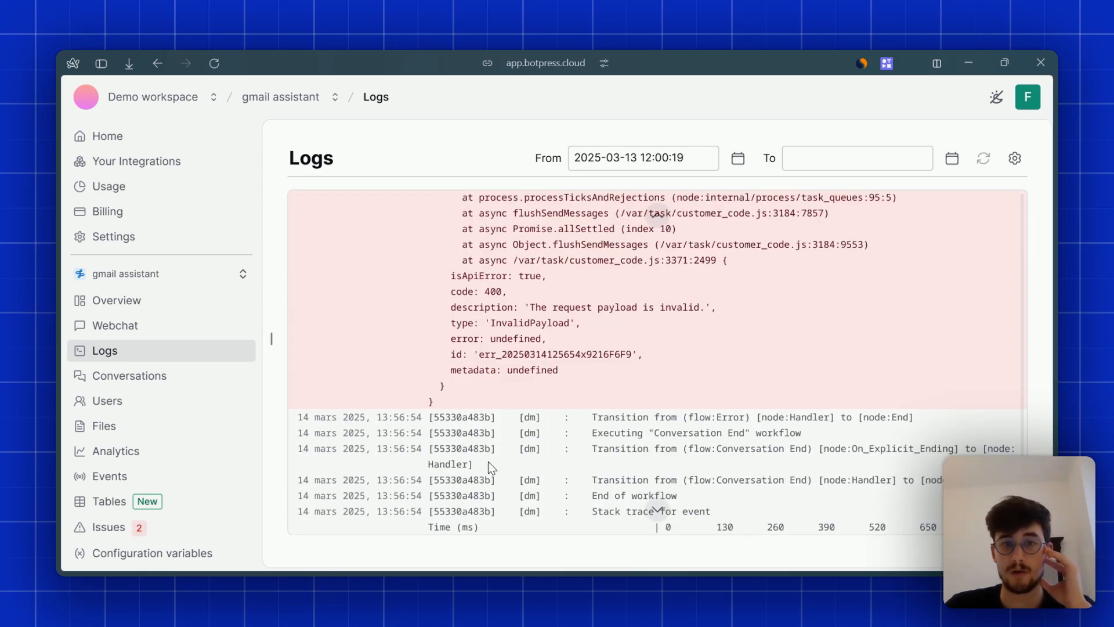
scroll(488, 461, "up", 5)
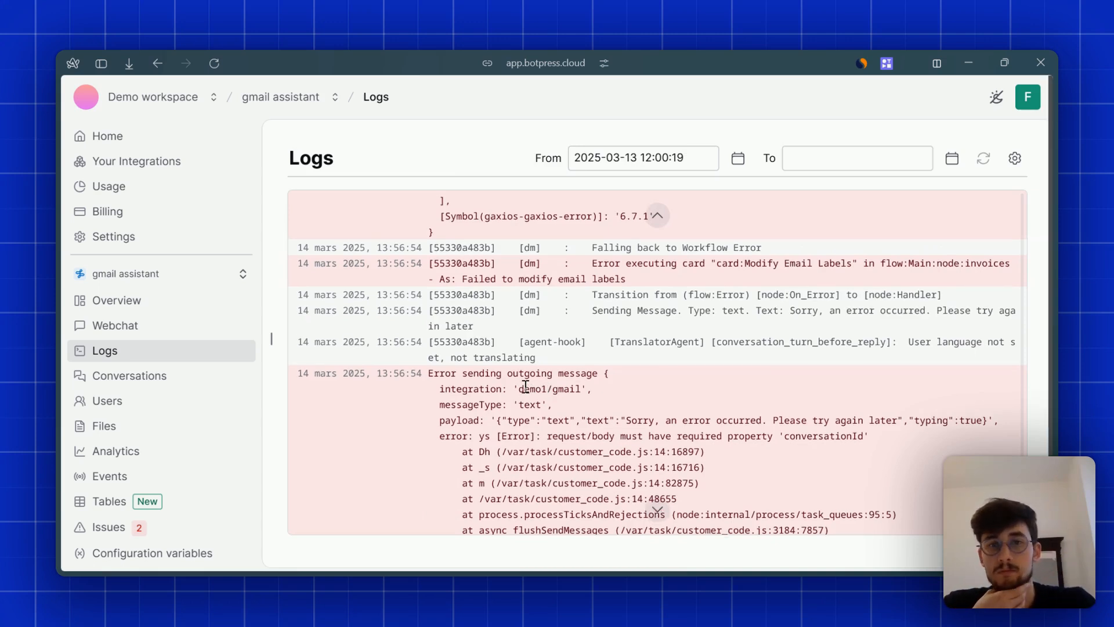
scroll(525, 386, "up", 1)
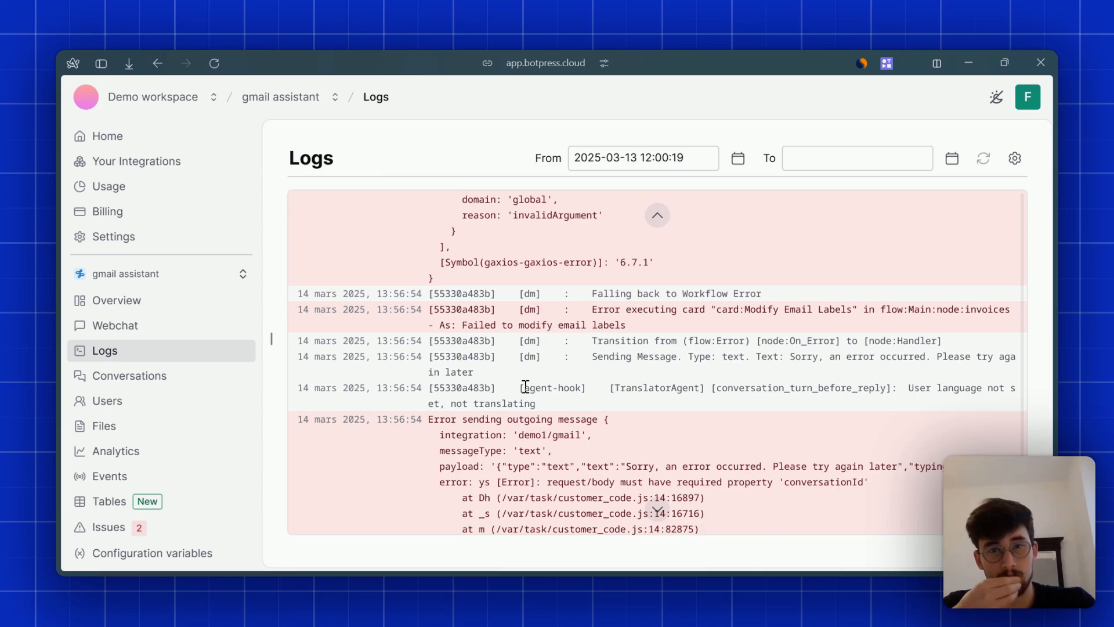
scroll(525, 386, "up", 12)
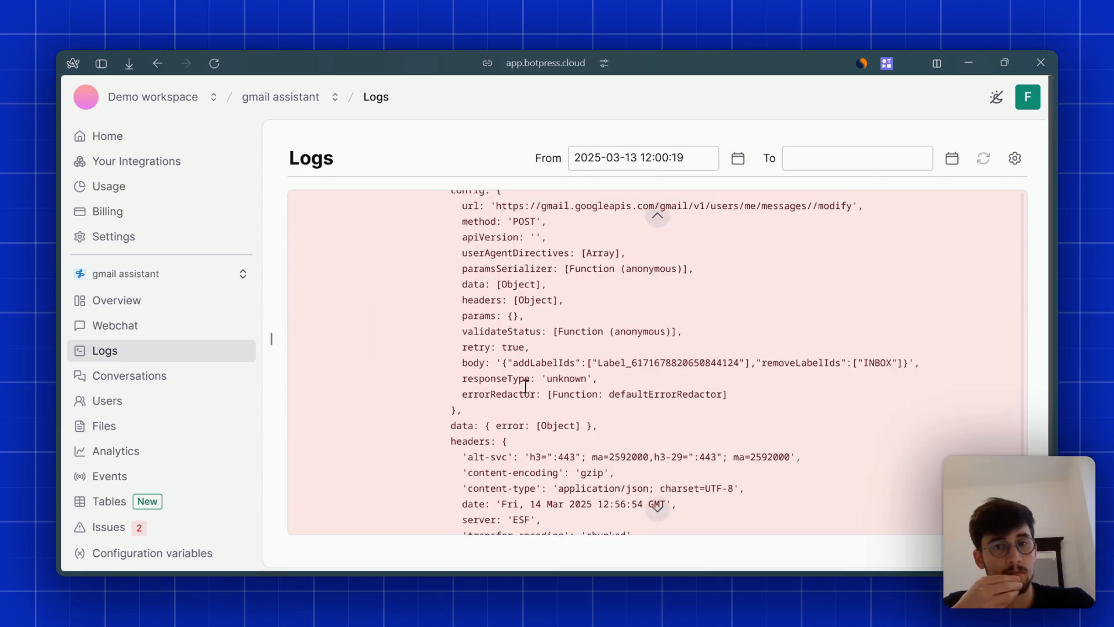
scroll(525, 386, "up", 12)
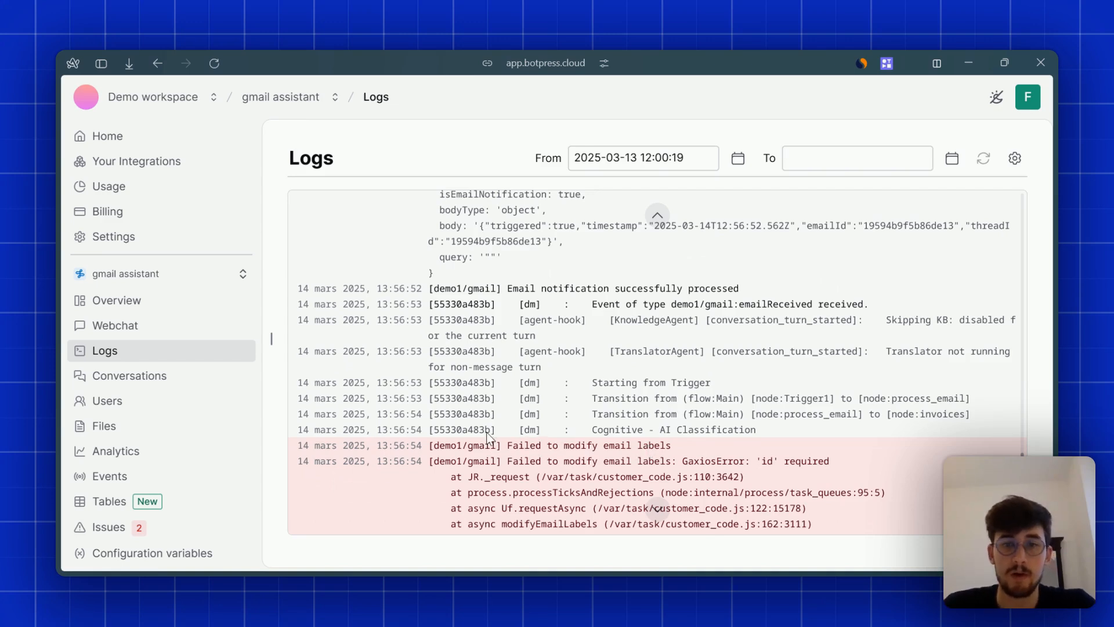
- Change the invoices Modify Email Labels Email ID to {{workflow.email.data.id}}
mouse_move(55, 373)
left_click(121, 387)
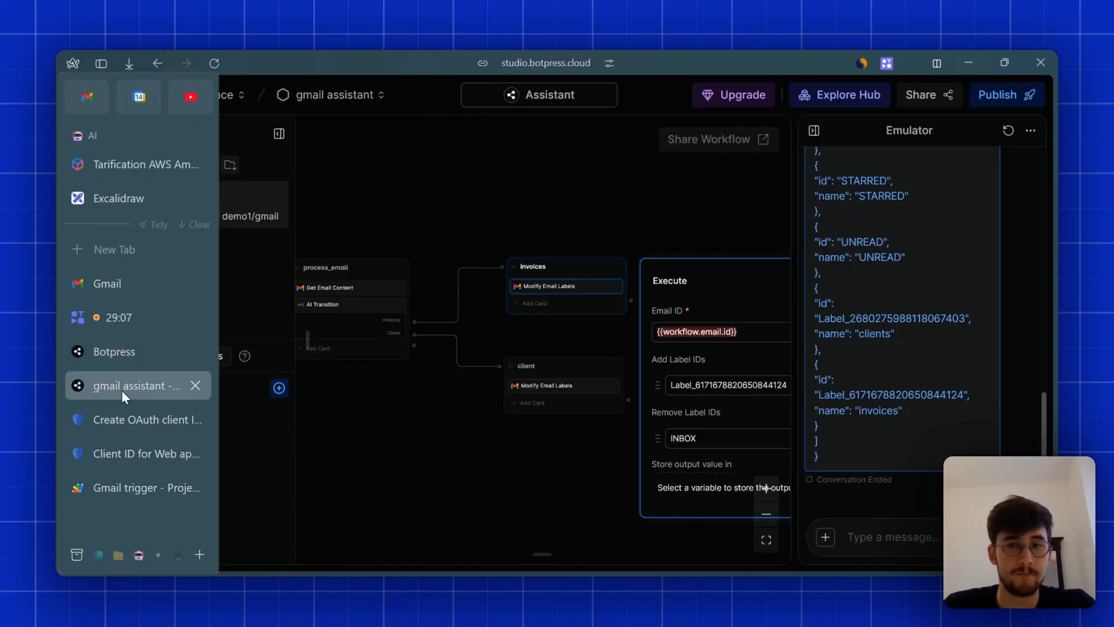
left_click(617, 458)
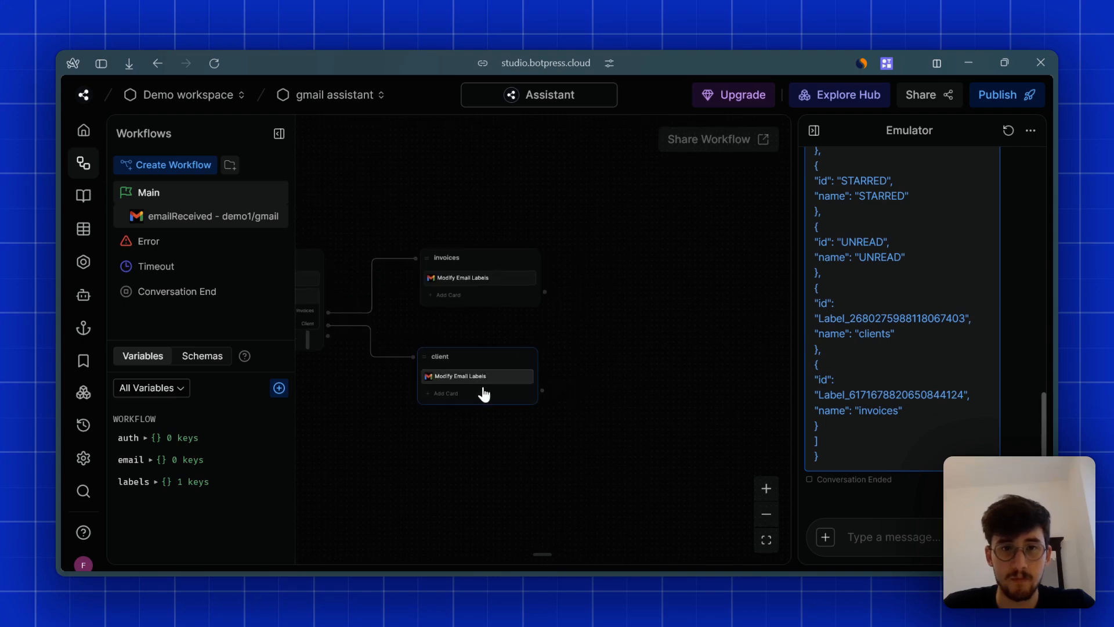
left_click(464, 281)
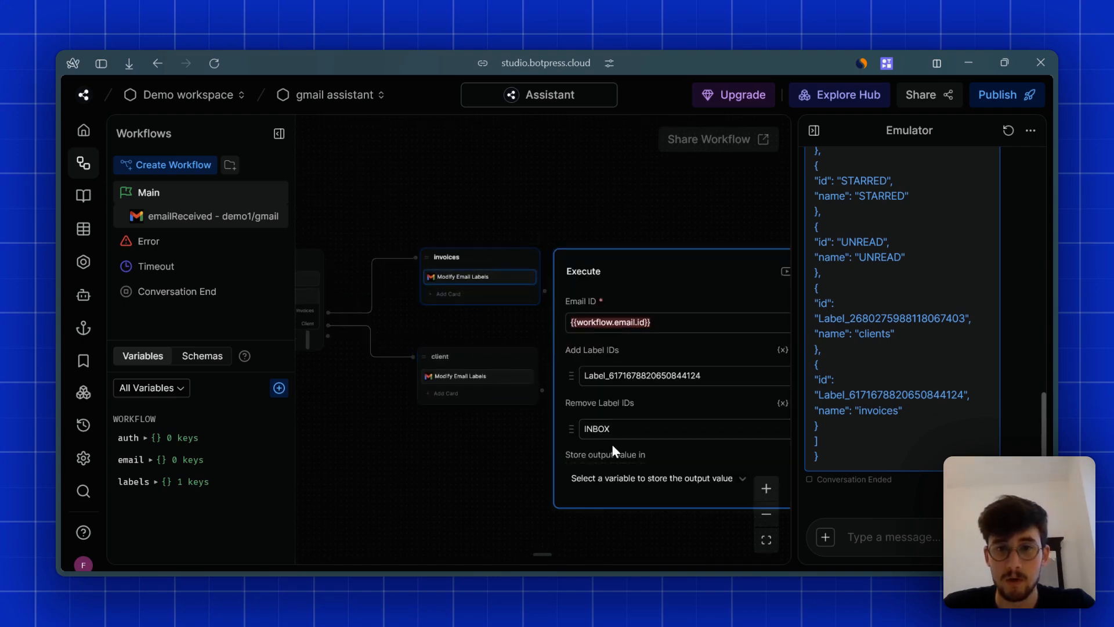
left_click(450, 377)
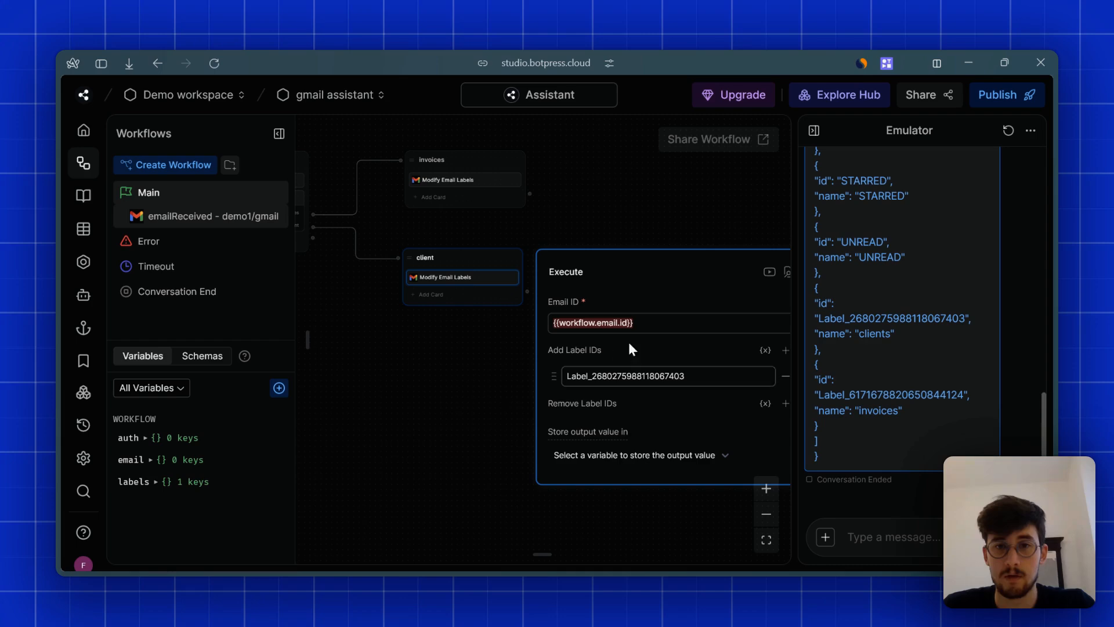
left_click(595, 223)
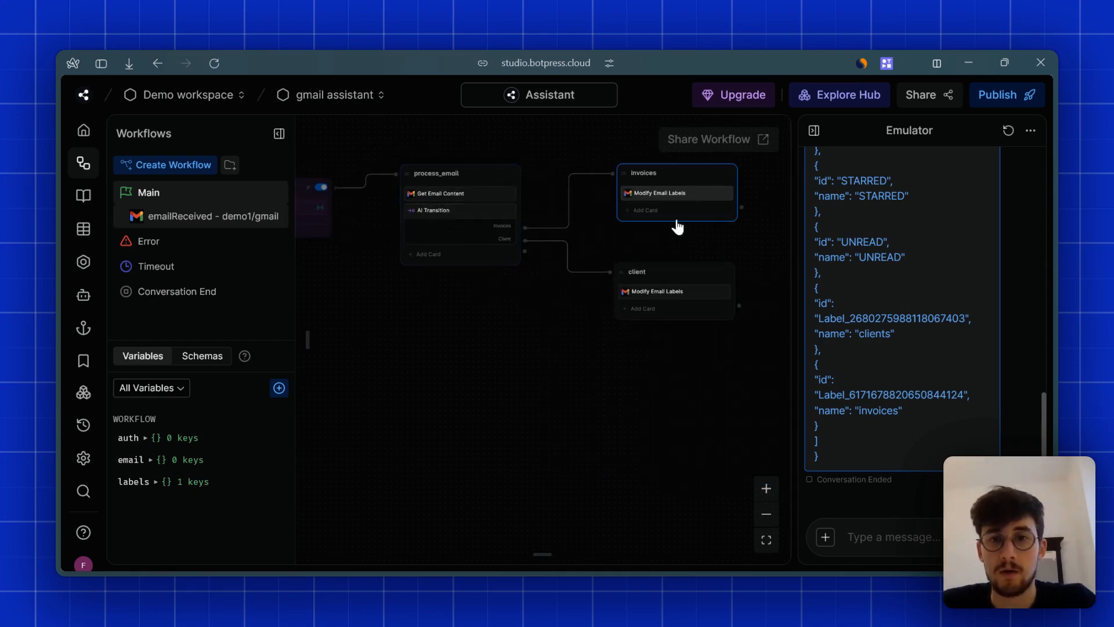
left_click(676, 193)
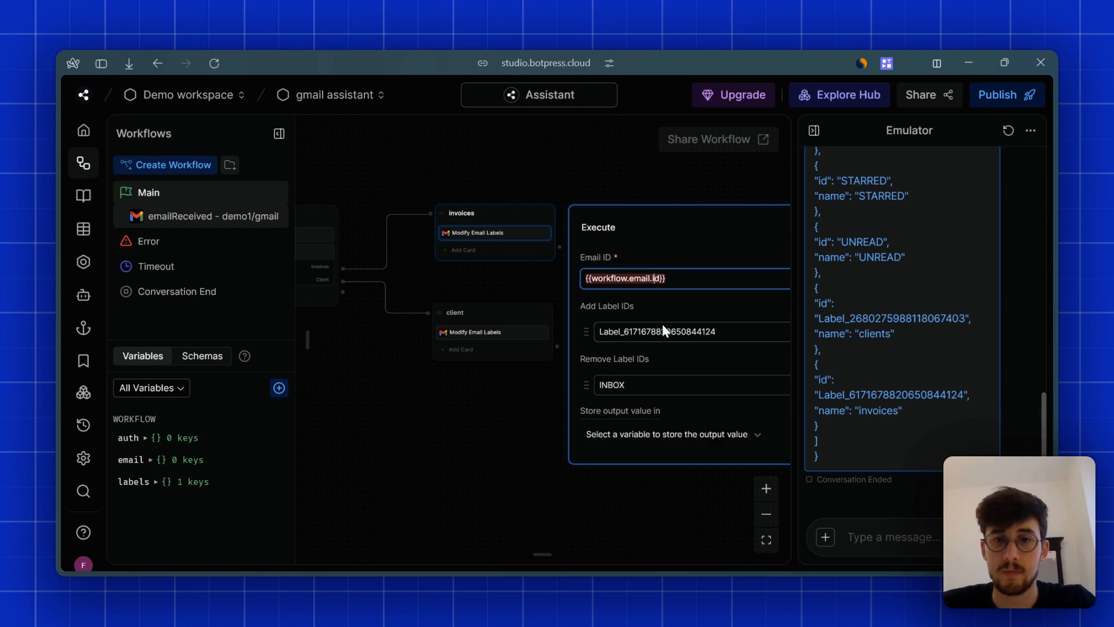
type("data.")
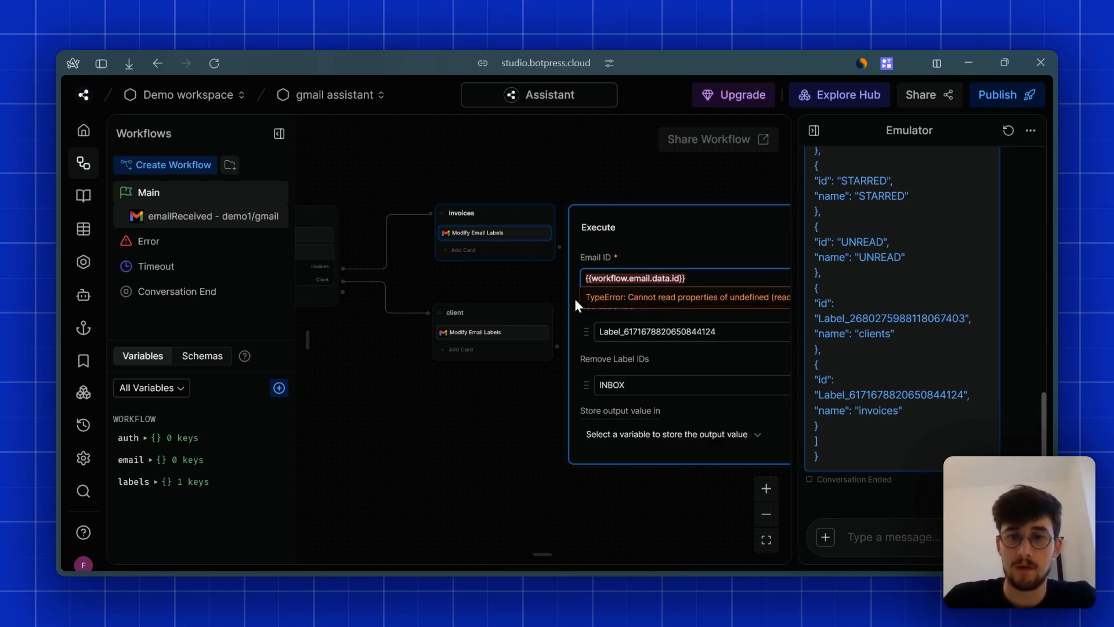
- Change the client Modify Email Labels Email ID to {{workflow.email.data.id}}
left_click(551, 335)
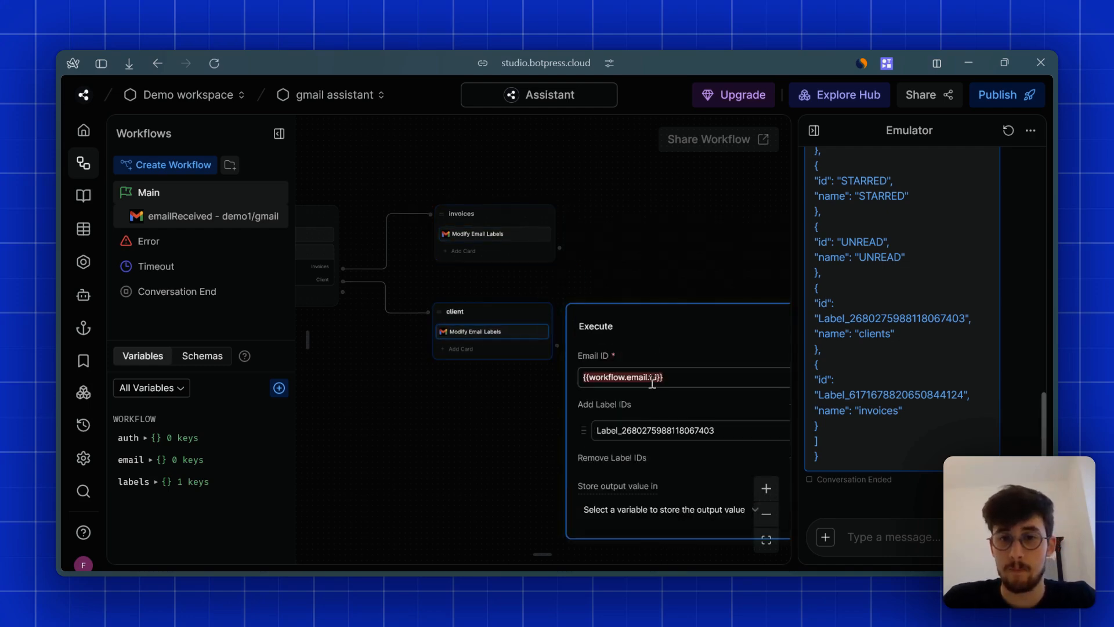
left_click(652, 380)
type("data.")
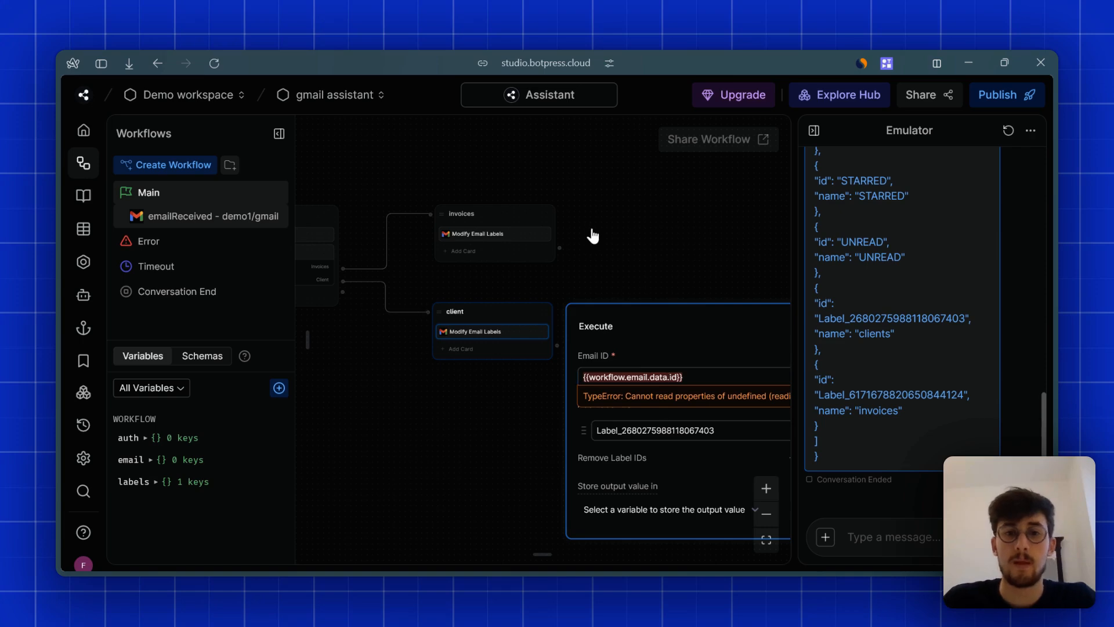
left_click(591, 261)
left_click_drag(406, 425, 678, 405)
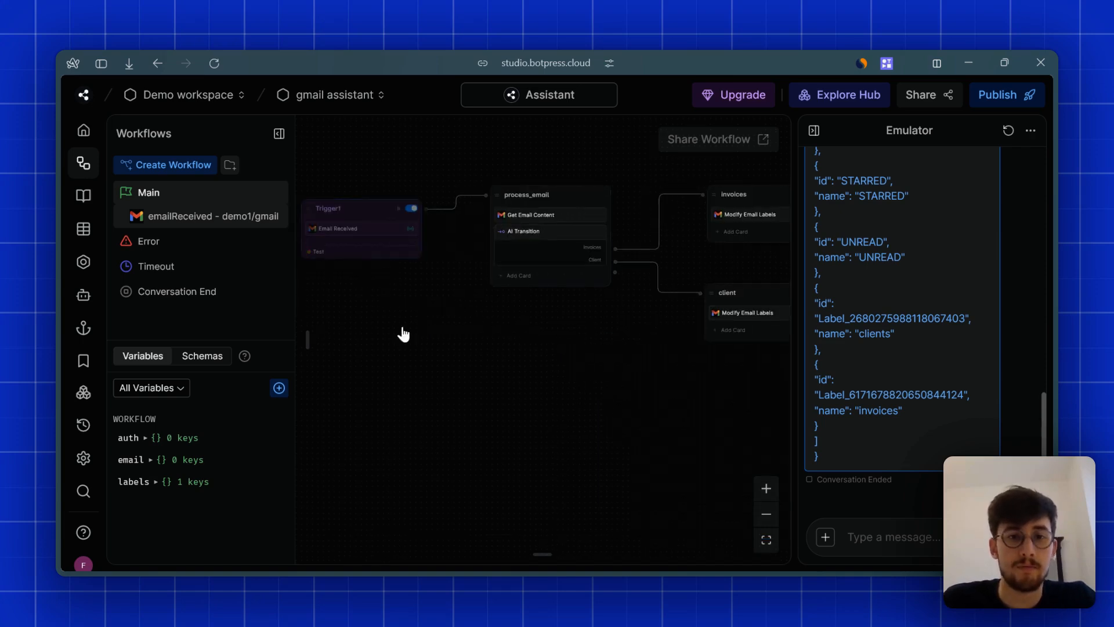
left_click_drag(403, 335, 560, 391)
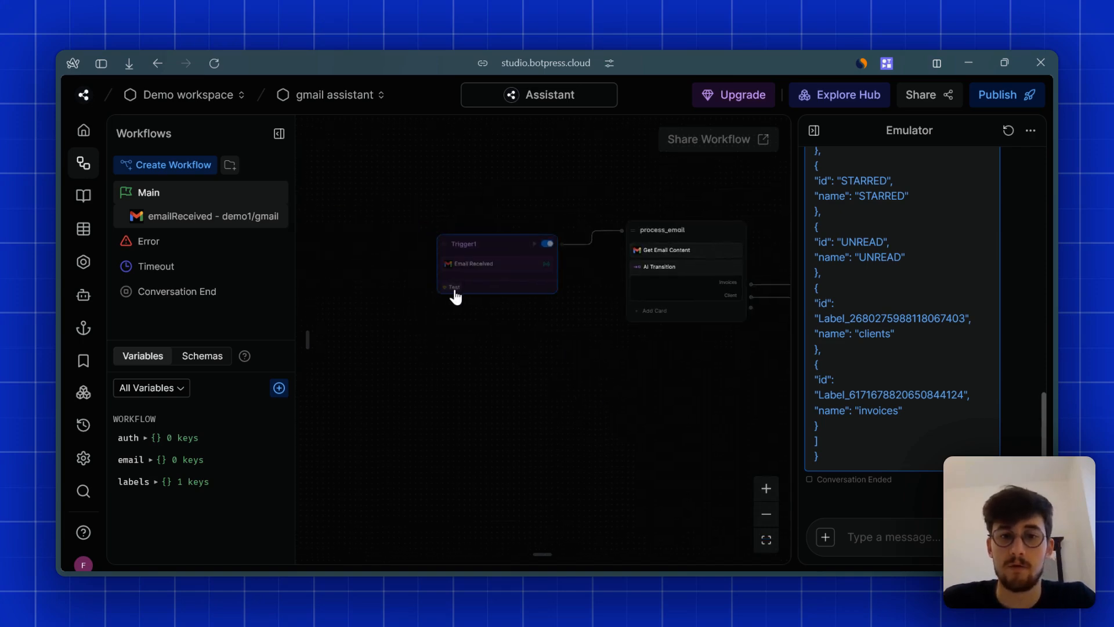
- Save the newest received email event as Trigger1's test event
left_click(454, 288)
left_click(503, 383)
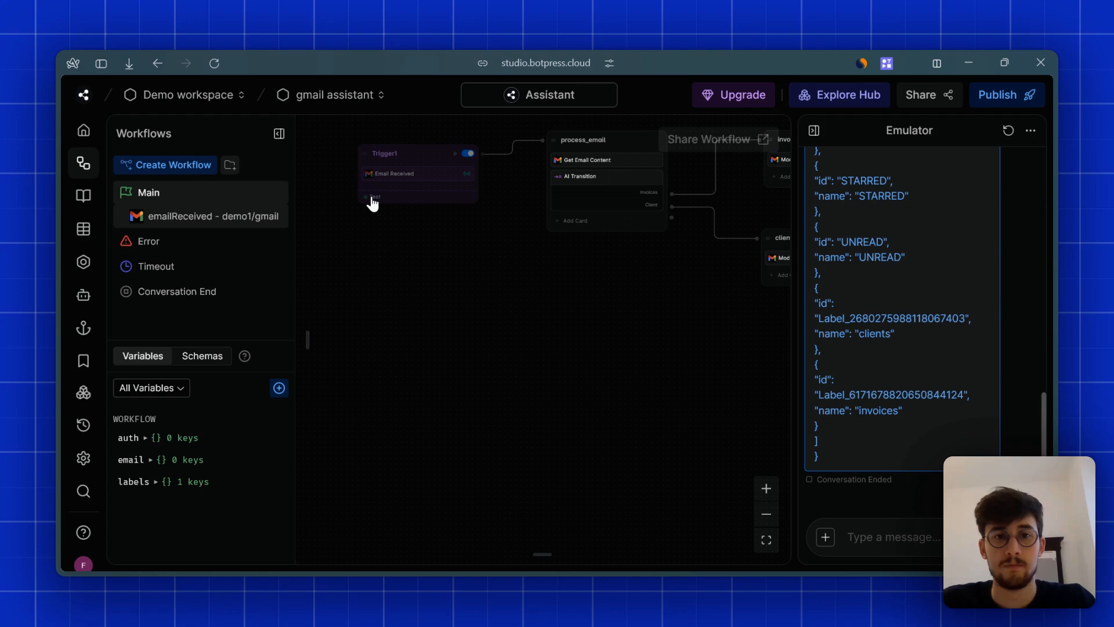
left_click(374, 197)
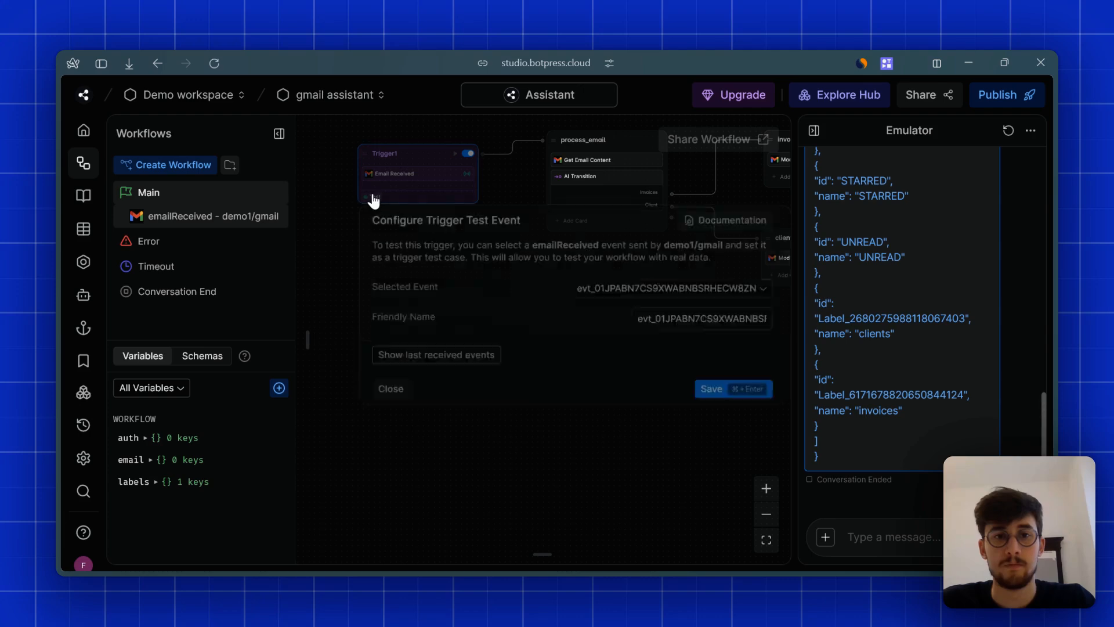
left_click(453, 296)
left_click(759, 360)
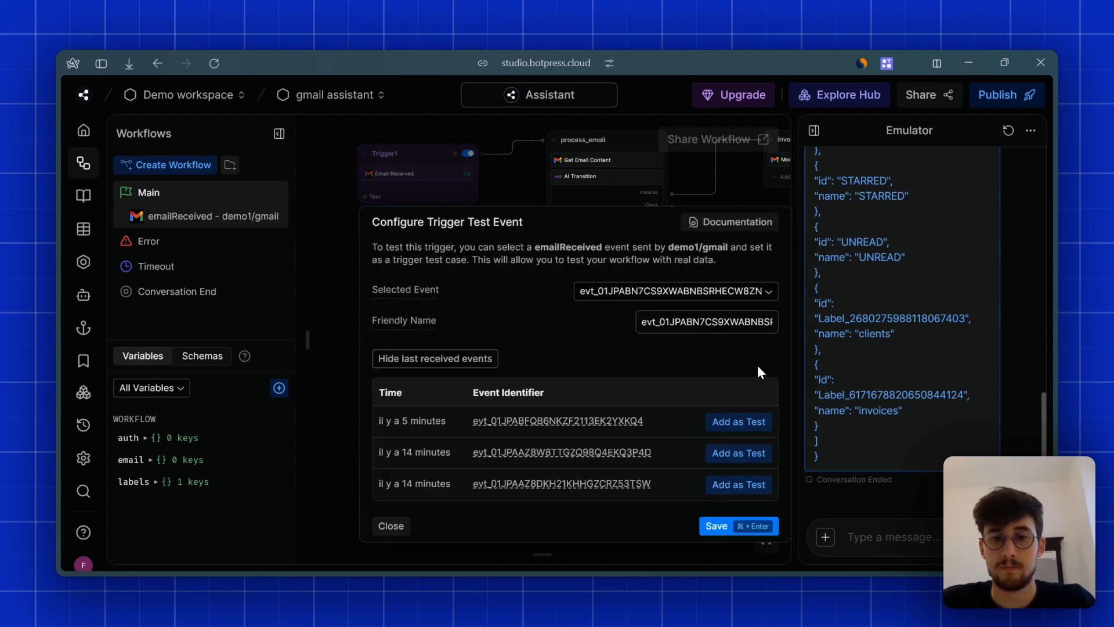
left_click(748, 525)
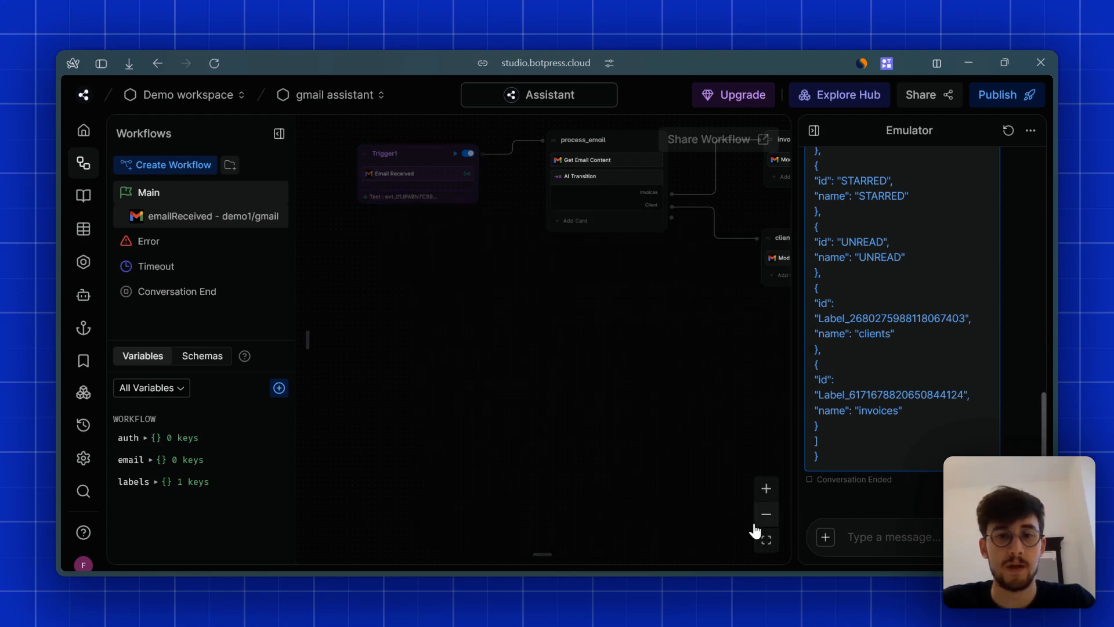
- Run the workflow with the test email and check it reaches the invoices node
left_click(457, 154)
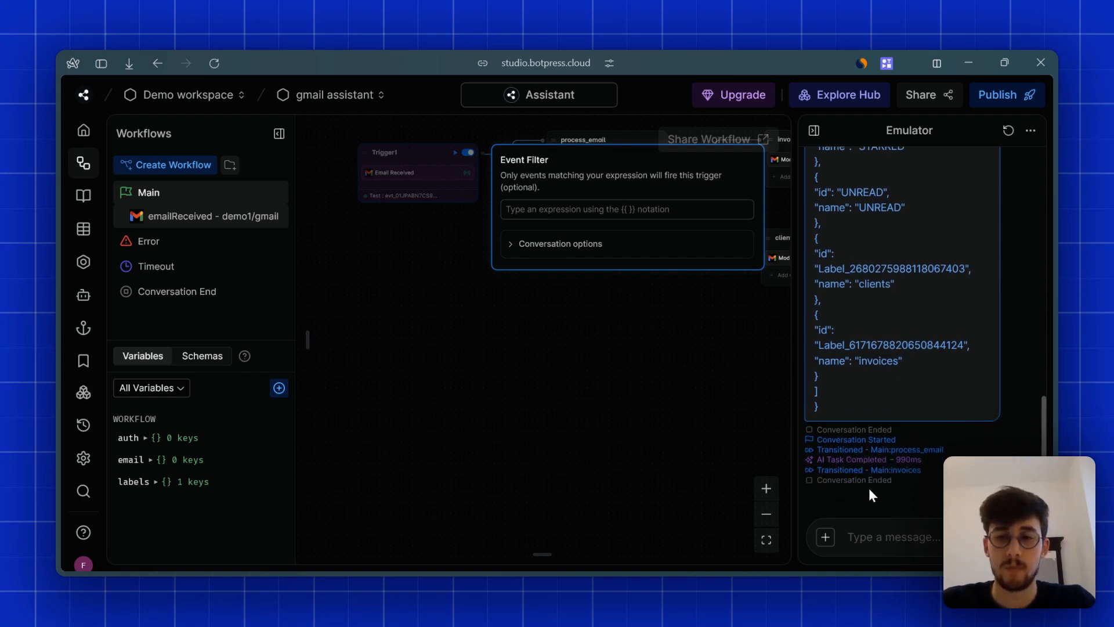
left_click(743, 434)
left_click_drag(691, 353, 549, 415)
left_click_drag(618, 381, 535, 378)
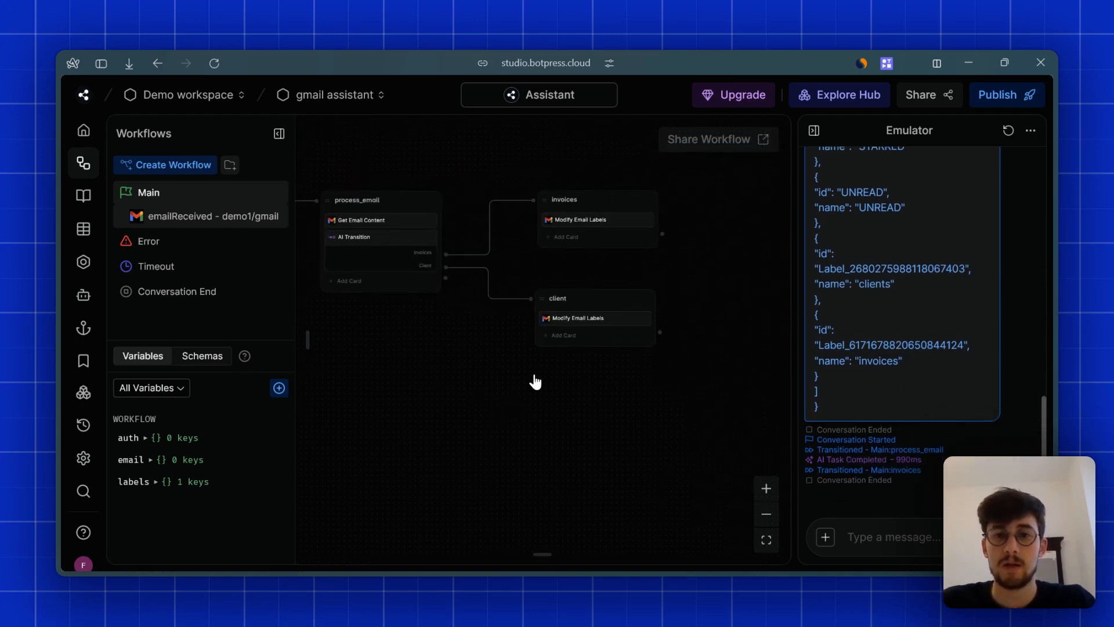
left_click(584, 222)
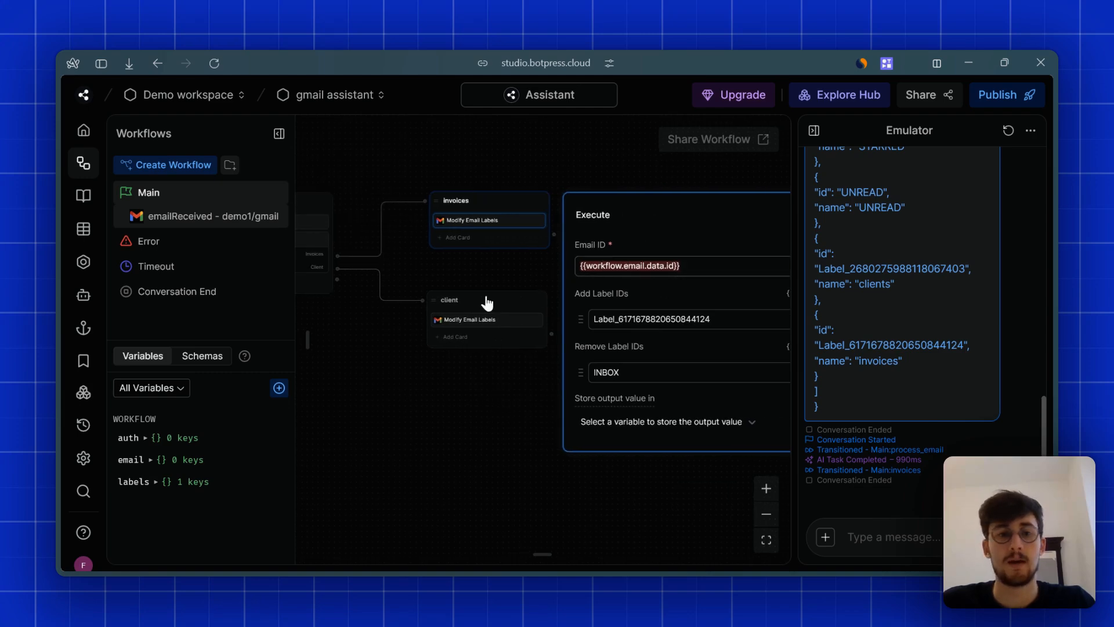
left_click_drag(480, 279, 609, 286)
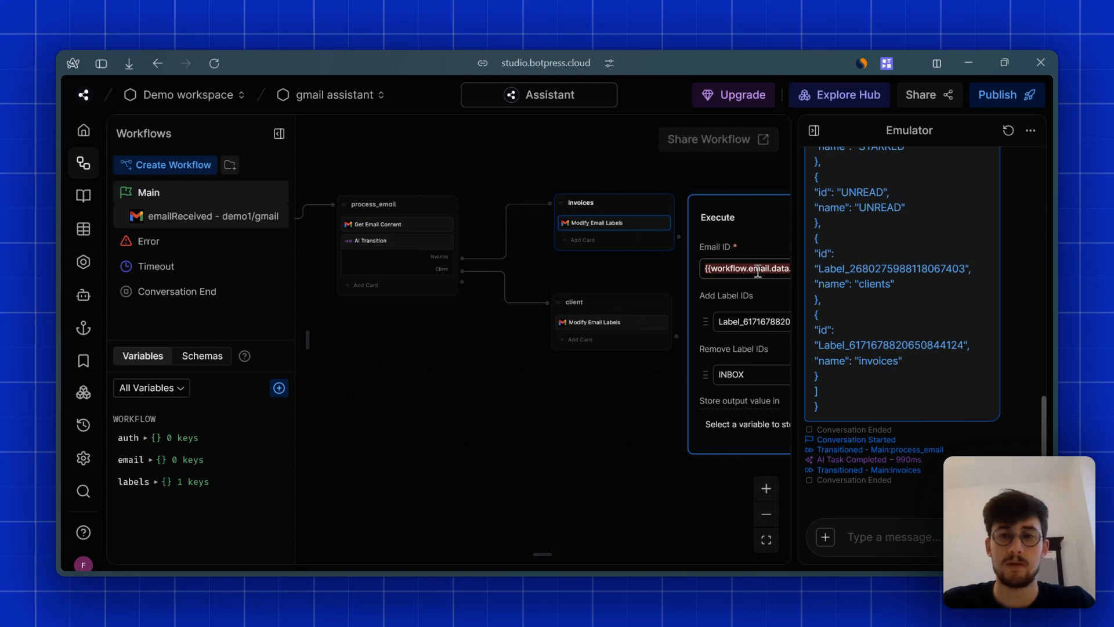
- Refresh Gmail and confirm 'Follow-up and invoice' now appears under the invoices label
mouse_move(56, 343)
left_click(104, 283)
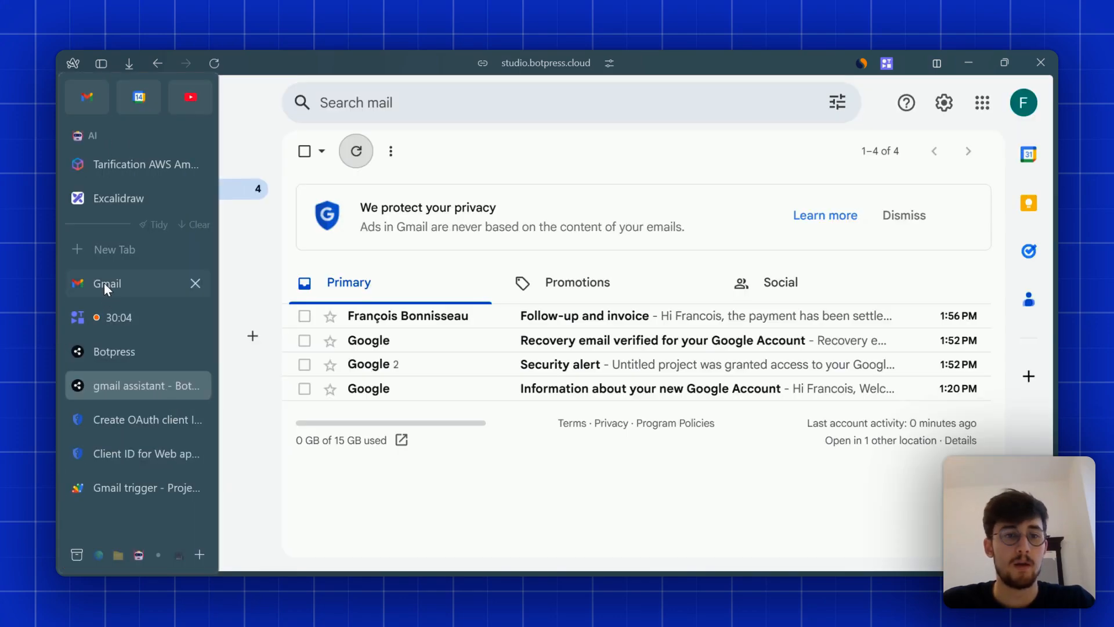
left_click(350, 167)
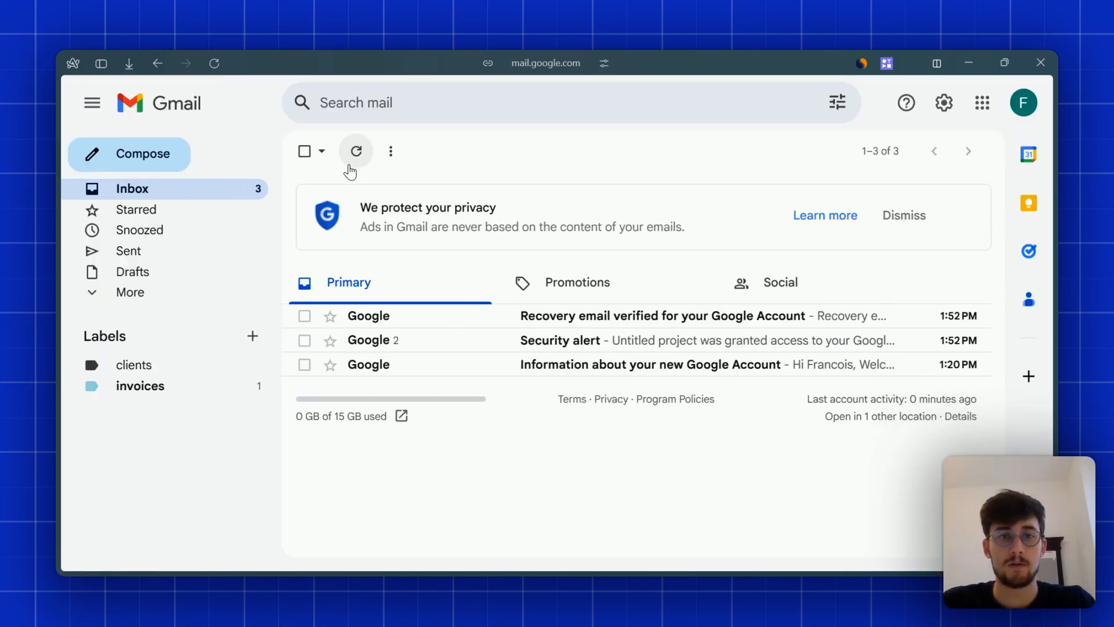
left_click(156, 394)
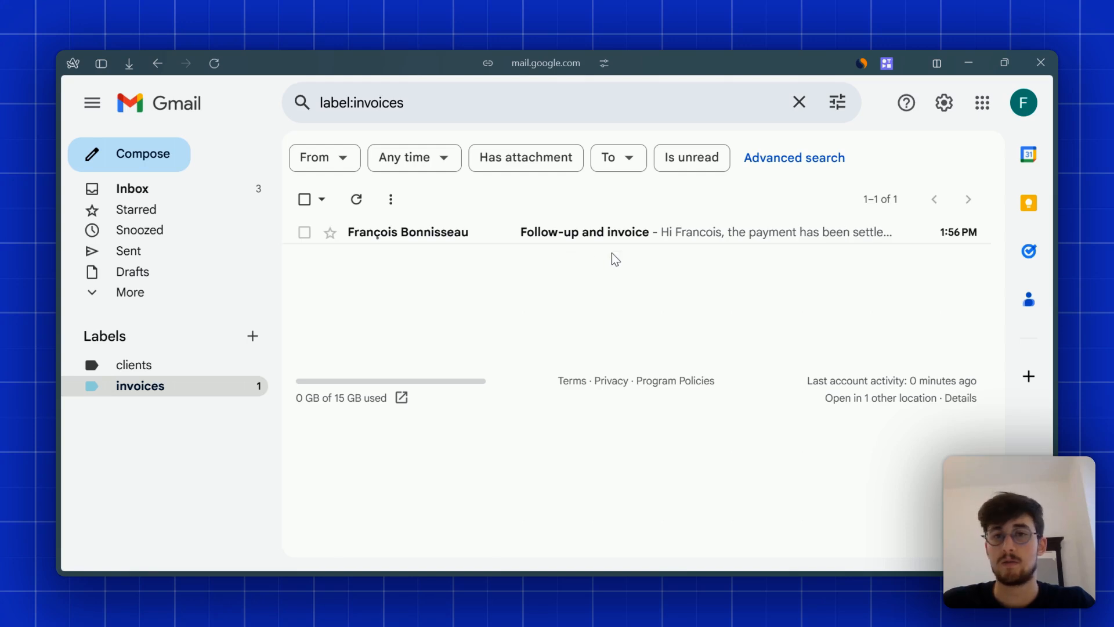
left_click(187, 190)
mouse_move(65, 404)
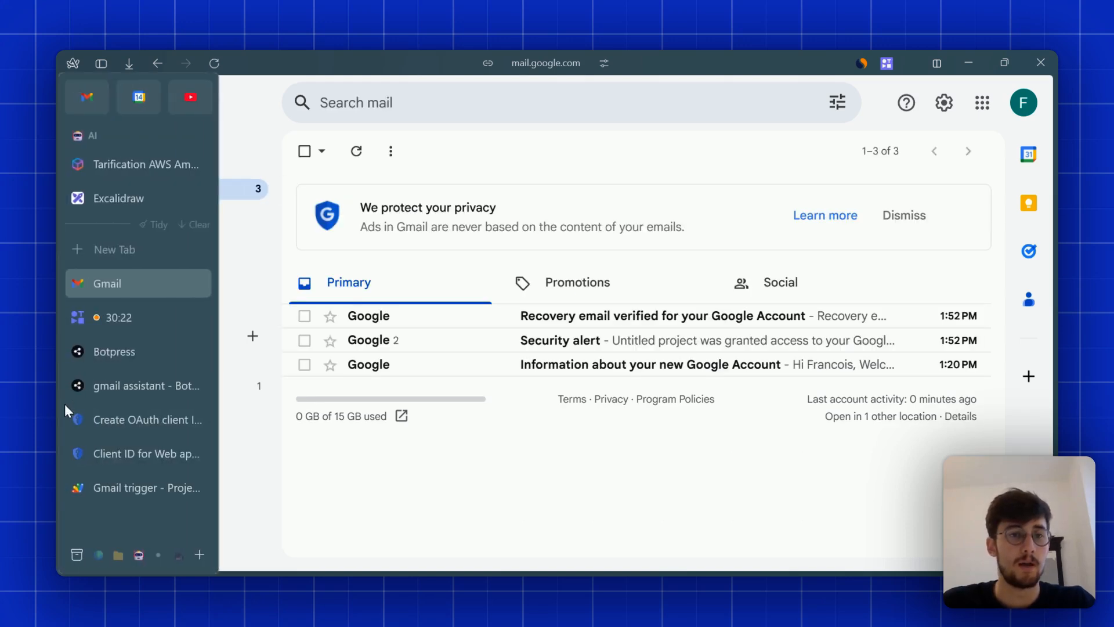
left_click(131, 385)
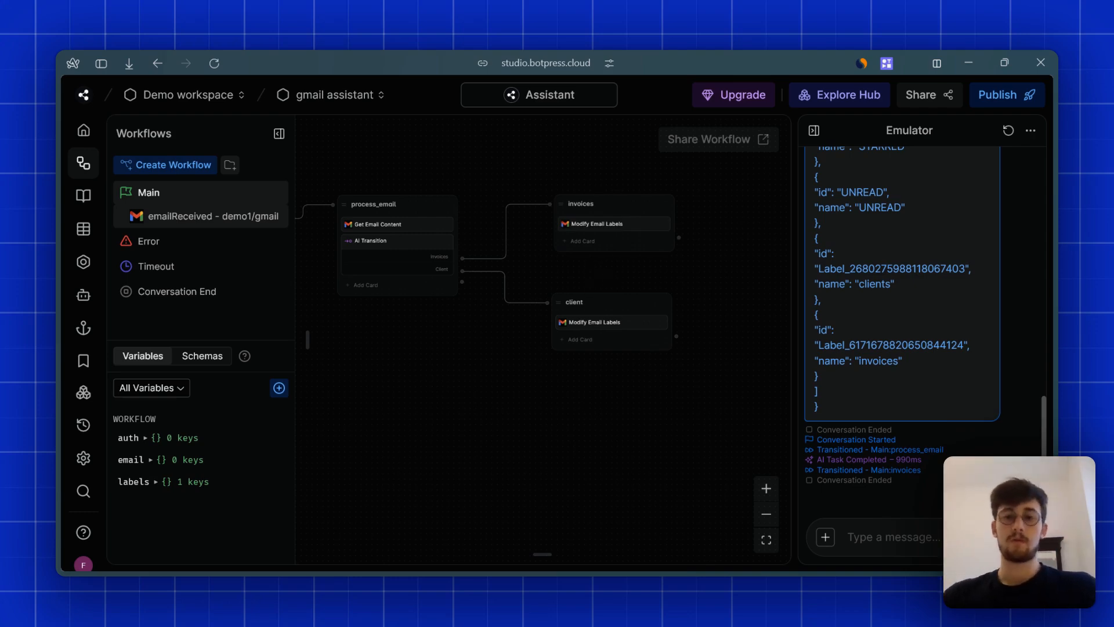
- Zoom out and browse the available cards, closing the list without adding any
left_click(771, 518)
left_click_drag(619, 413, 543, 434)
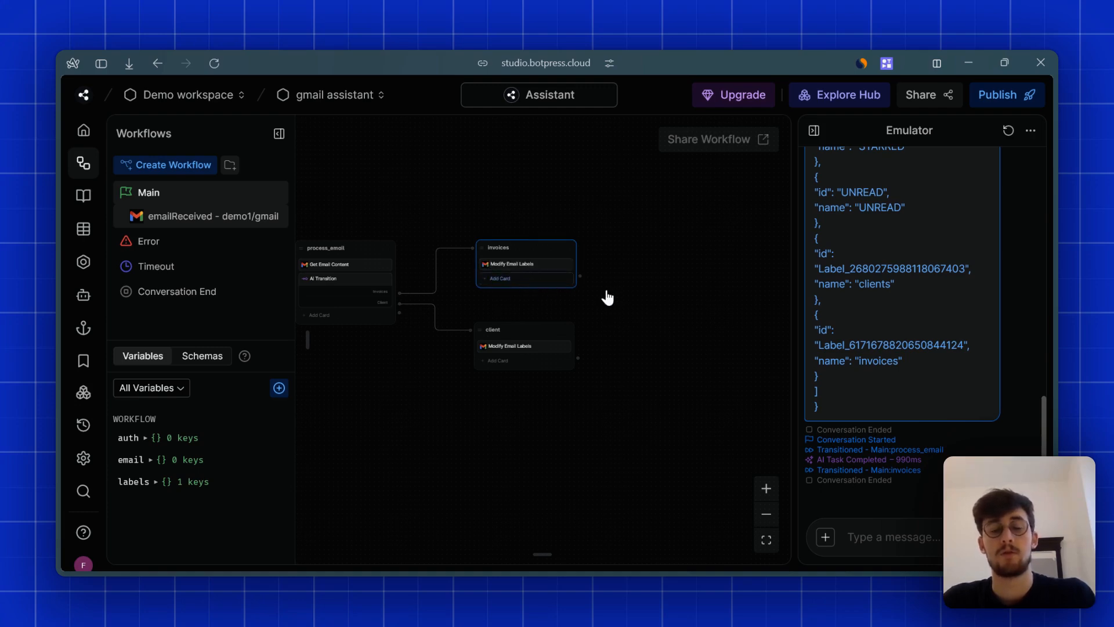
left_click(527, 284)
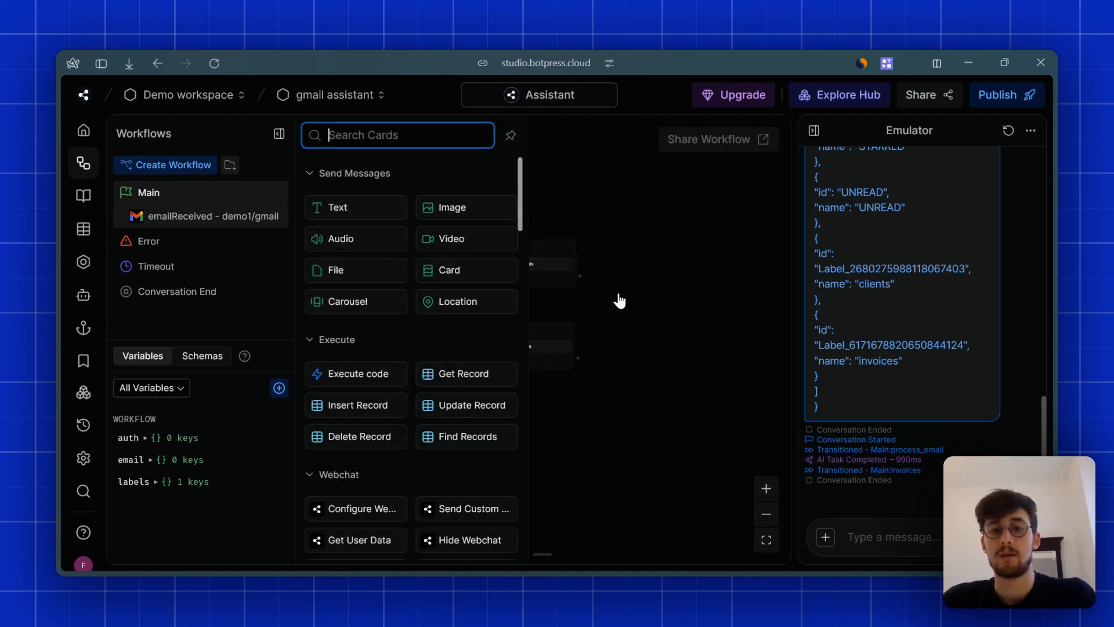
scroll(412, 279, "down", 10)
scroll(418, 327, "down", 15)
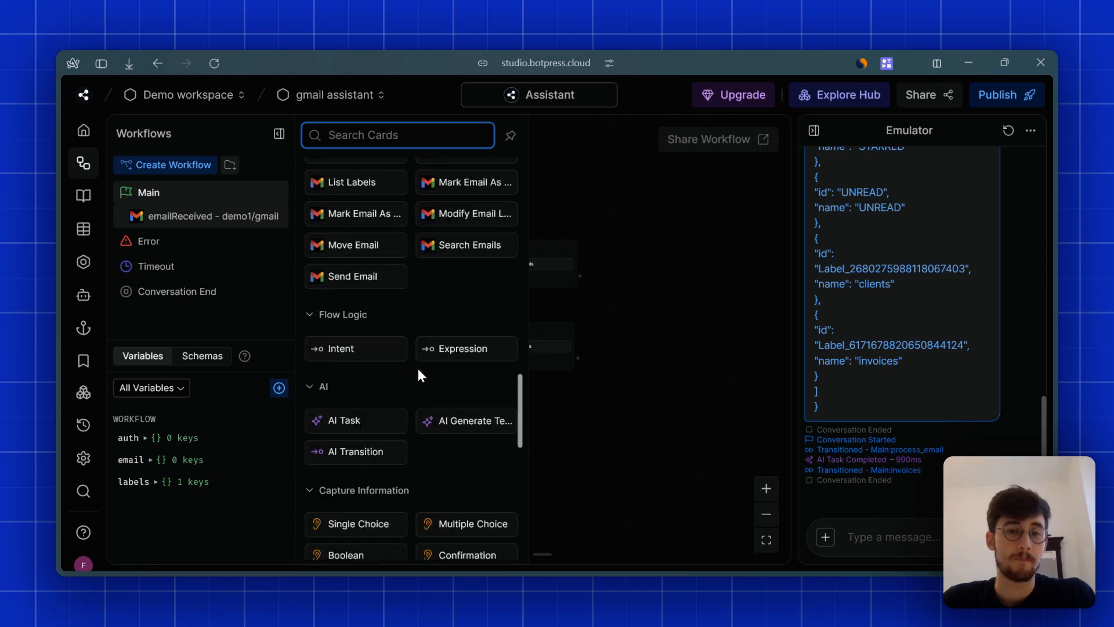
scroll(394, 301, "up", 3)
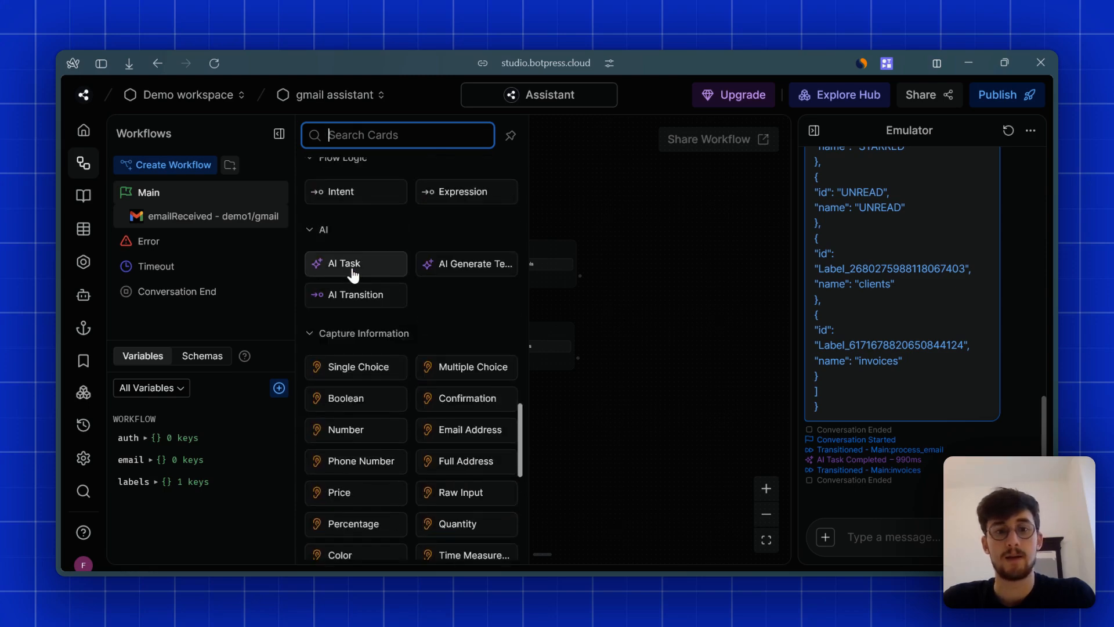
mouse_move(353, 270)
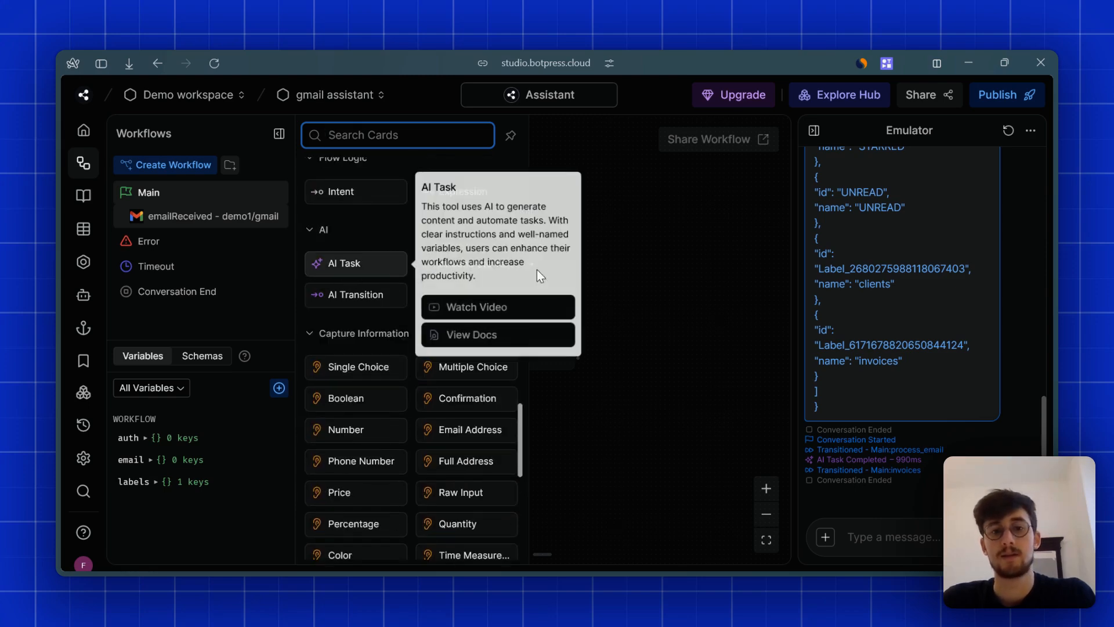
left_click(690, 279)
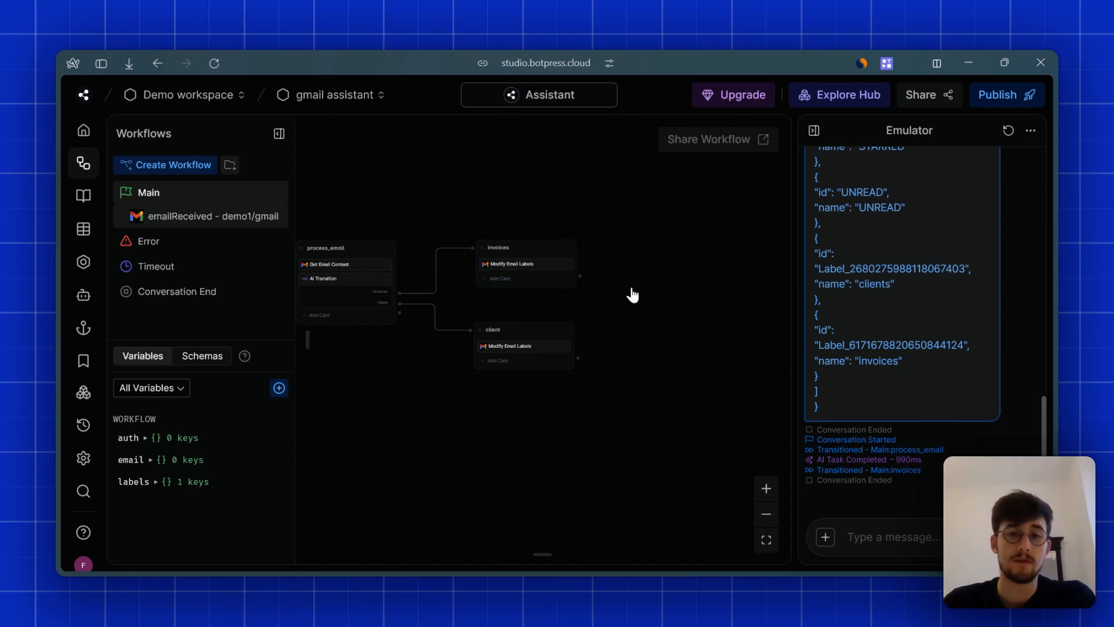
- Select the invoices node and bring up its card list
left_click_drag(633, 296, 688, 299)
left_click(570, 286)
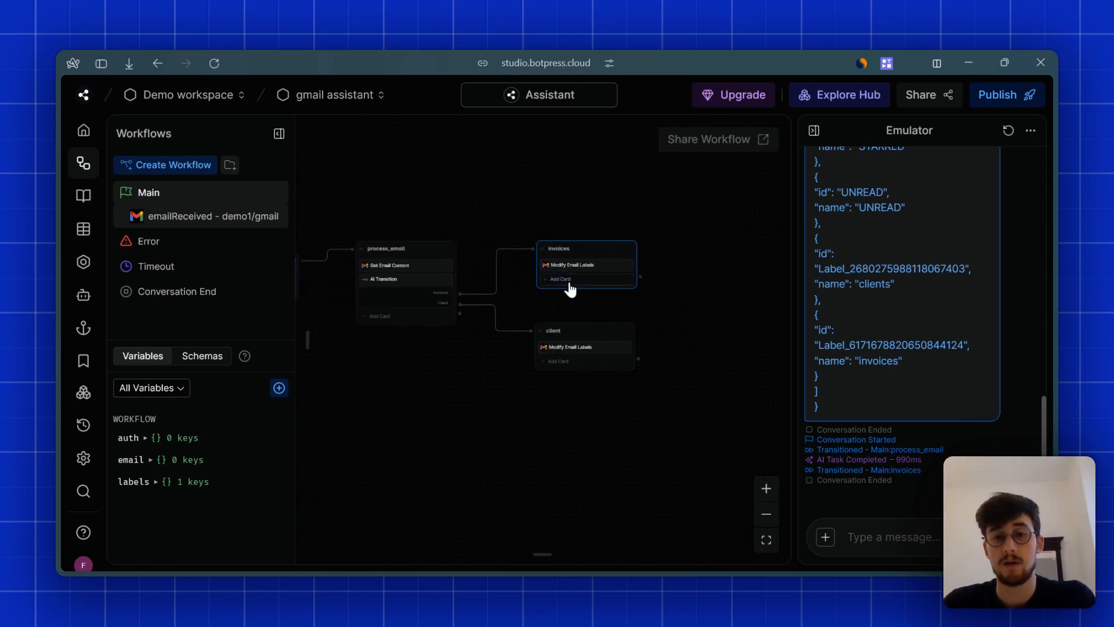
left_click(569, 284)
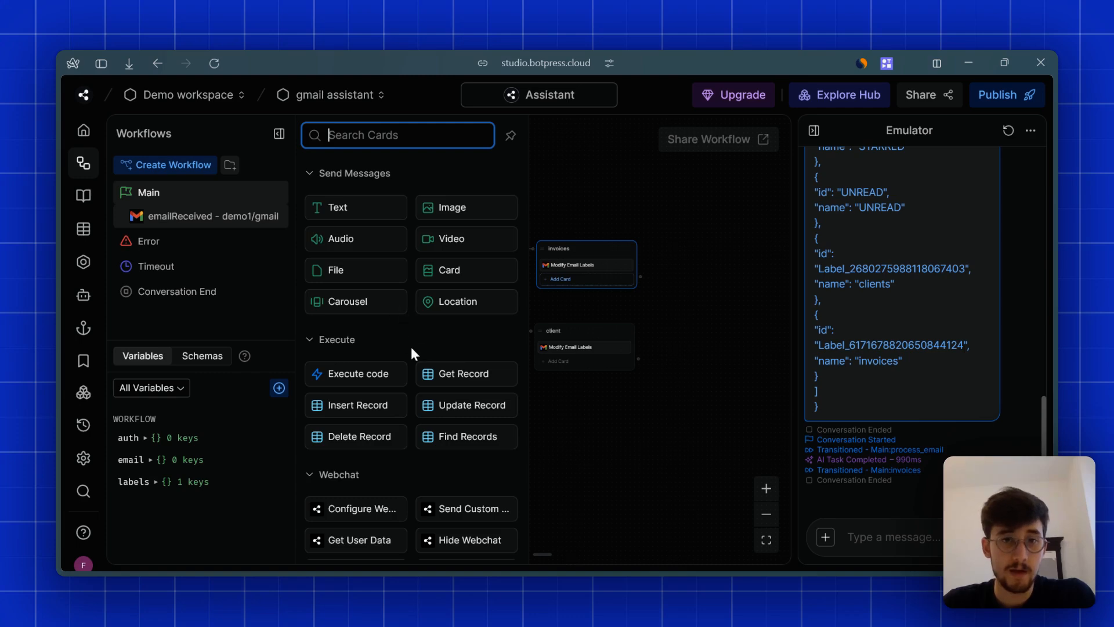
- Add a Gmail Create Draft card below Modify Email Labels and inspect its To, Subject and Body fields
scroll(412, 349, "down", 15)
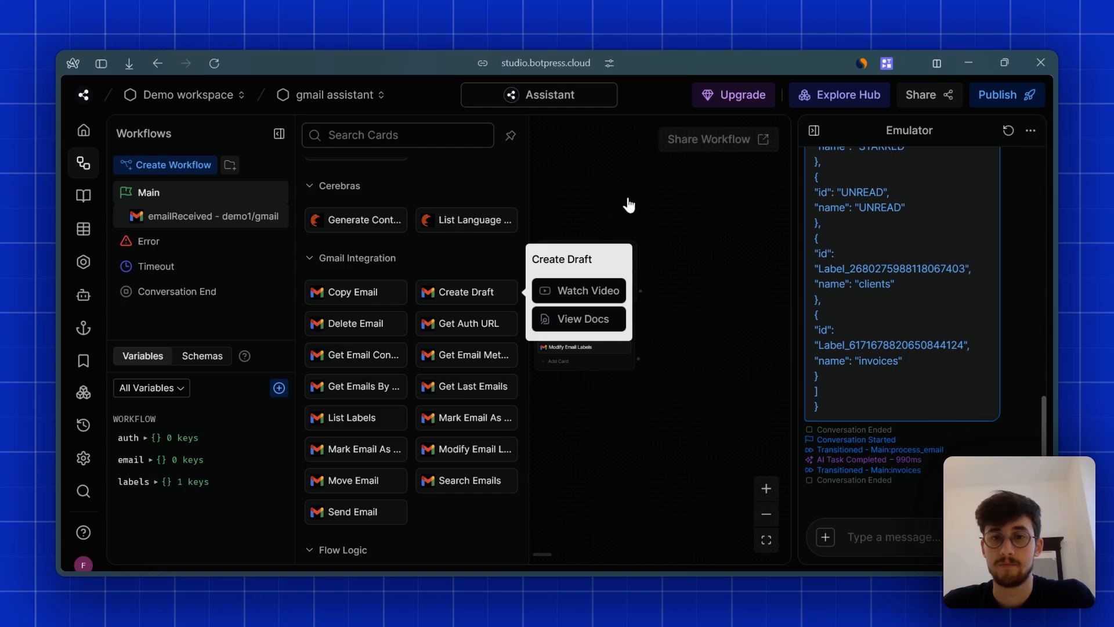
left_click_drag(669, 269, 532, 243)
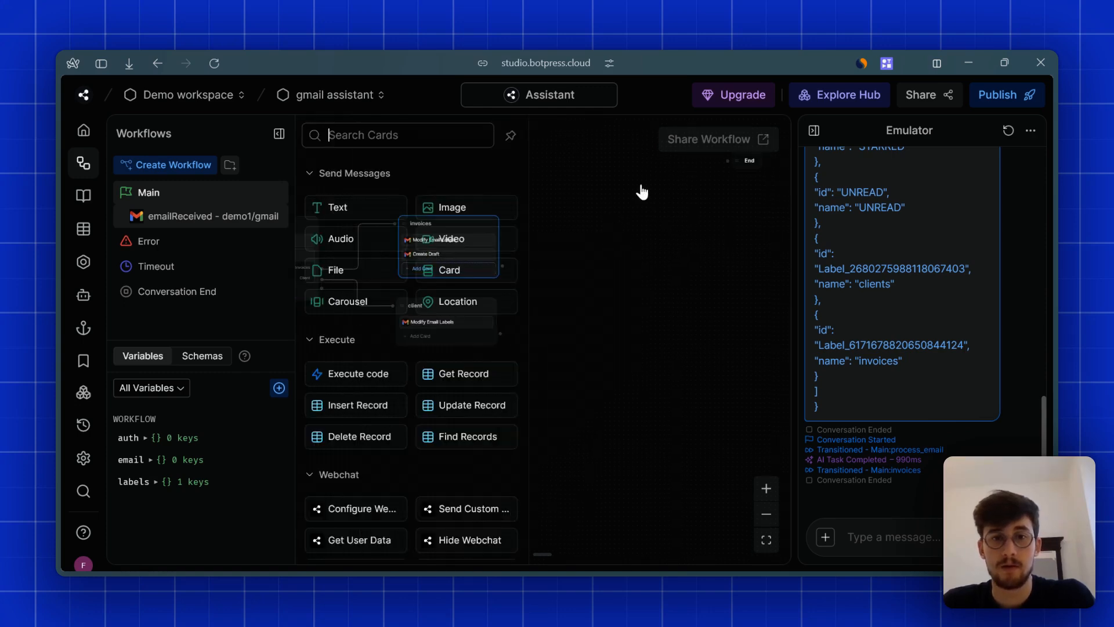
left_click(432, 256)
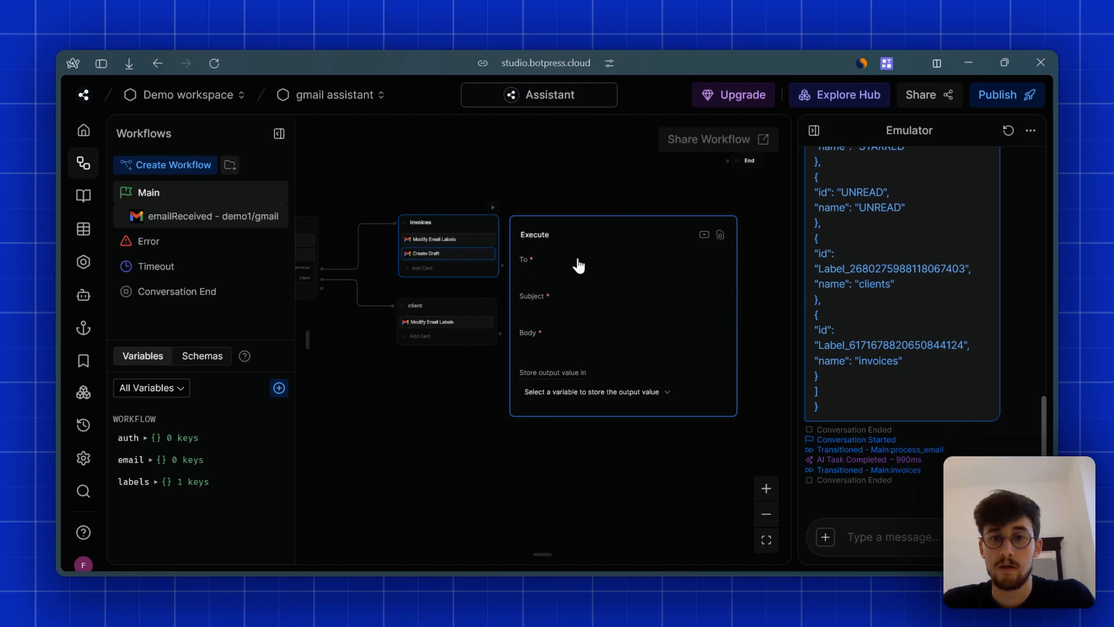
left_click(561, 283)
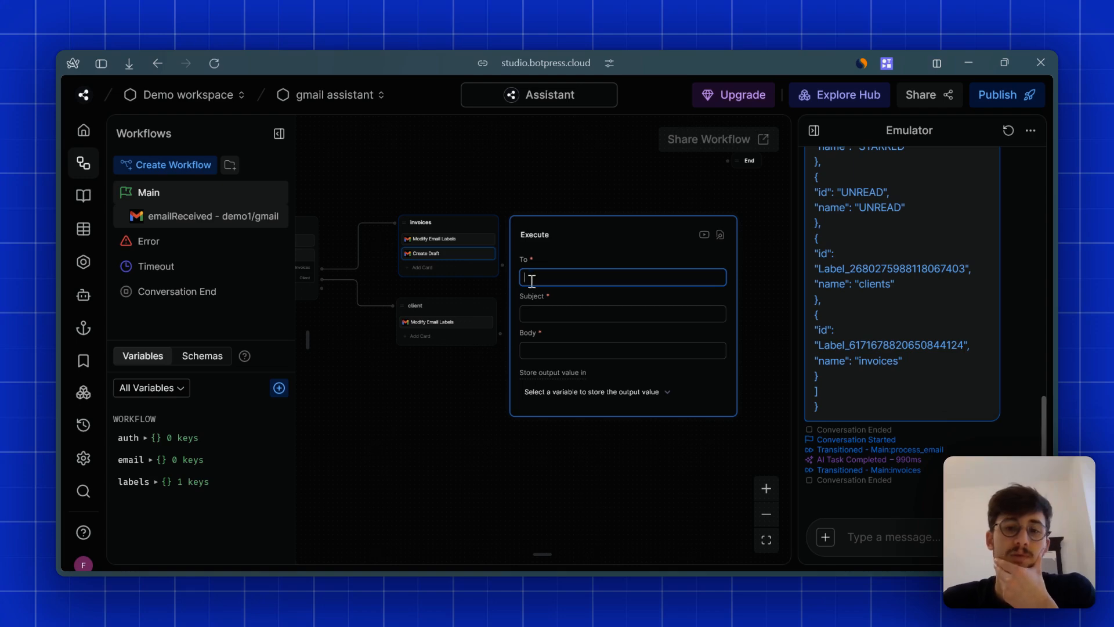
left_click(580, 352)
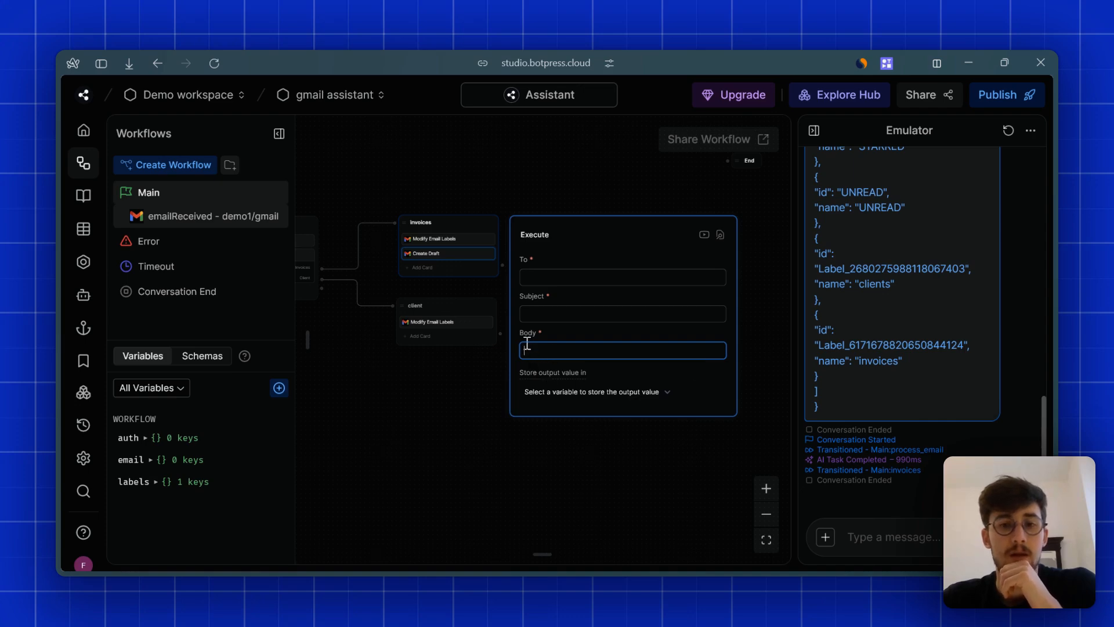
left_click(494, 195)
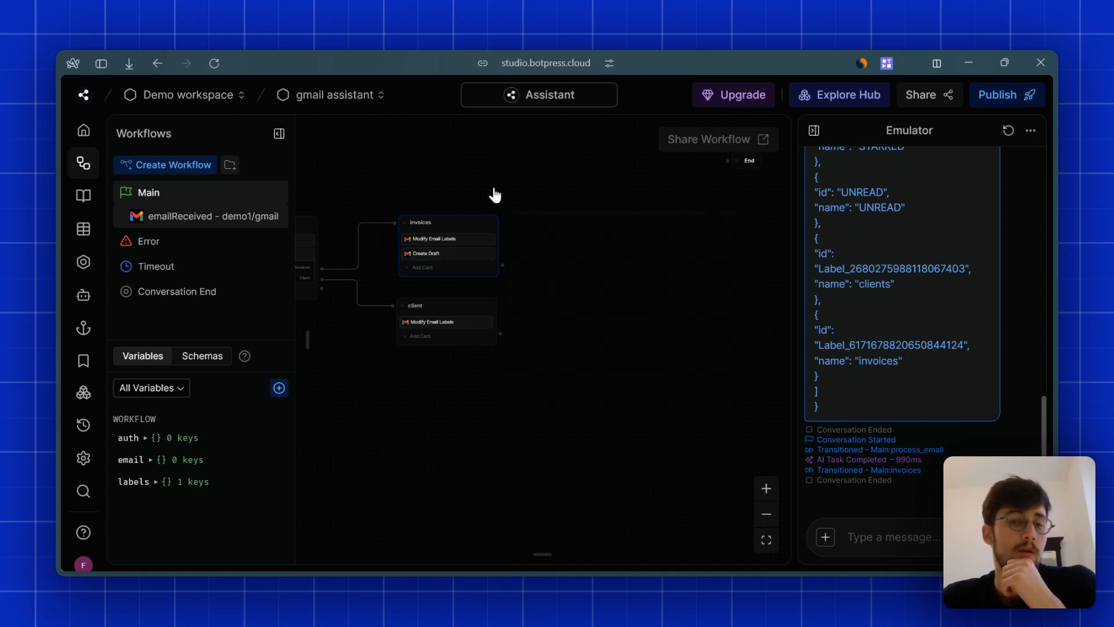
left_click_drag(535, 203, 602, 219)
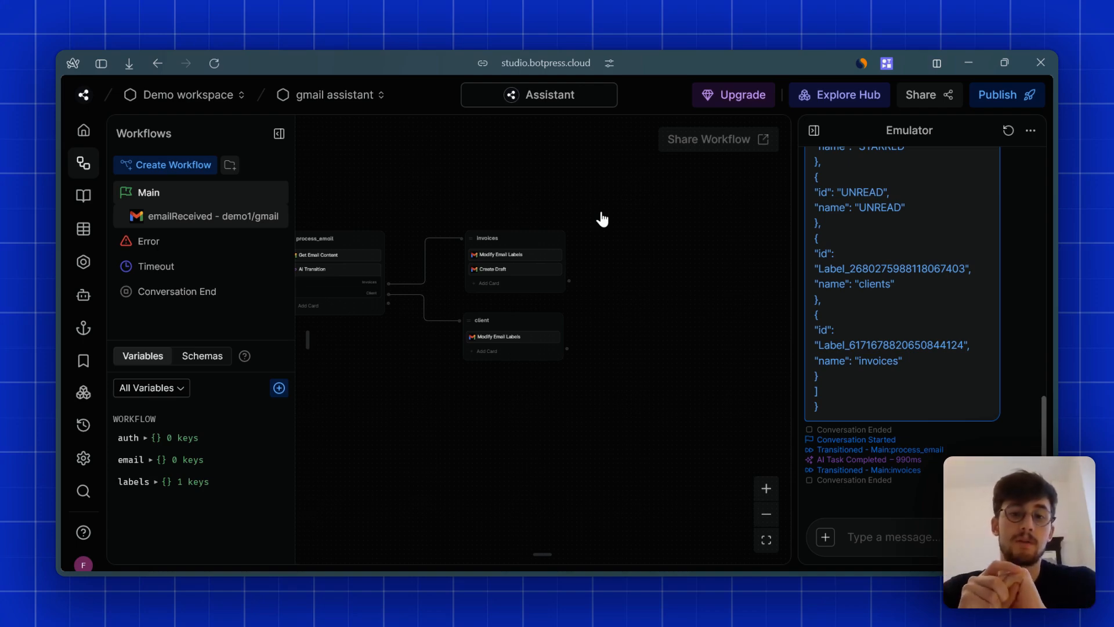
mouse_move(505, 190)
left_mouse_down()
mouse_move(612, 194)
mouse_move(602, 204)
left_mouse_up()
left_click_drag(703, 189, 552, 204)
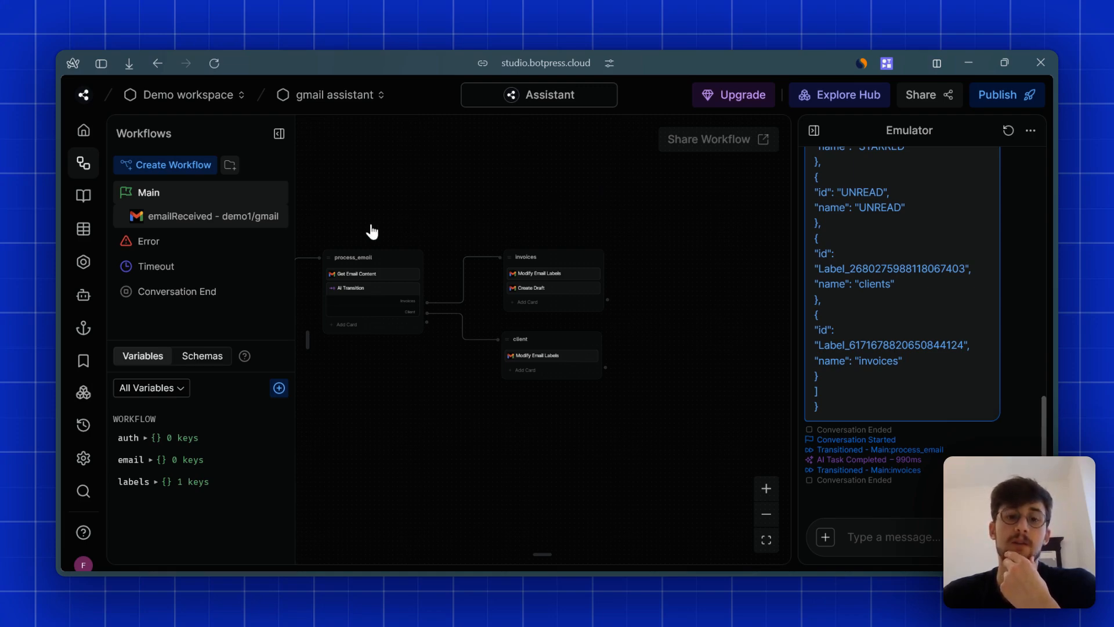
left_click_drag(453, 220, 569, 218)
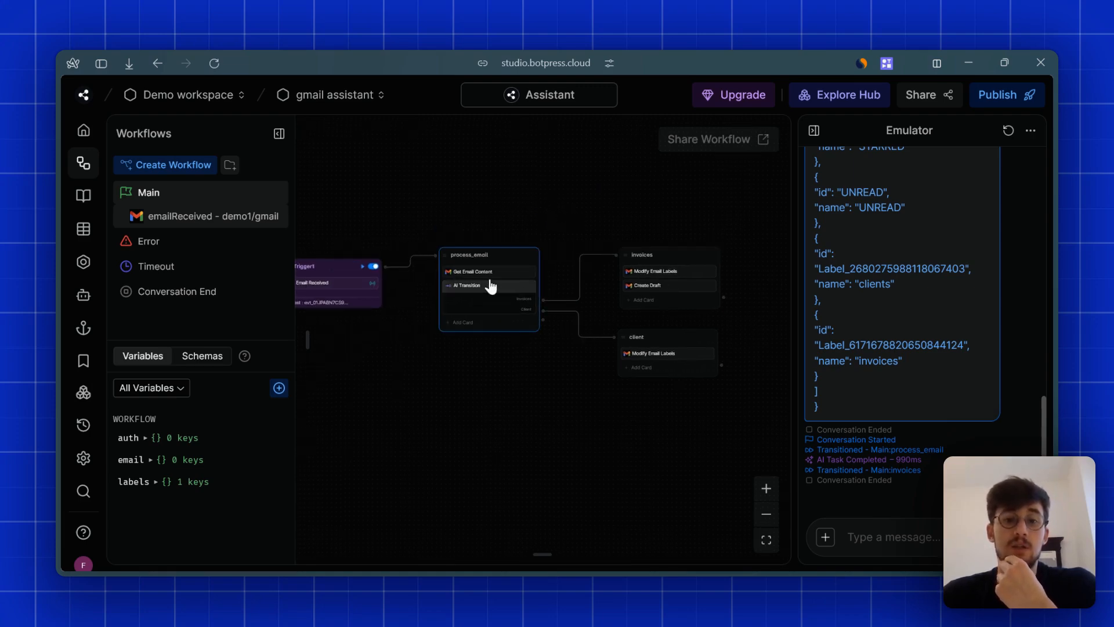